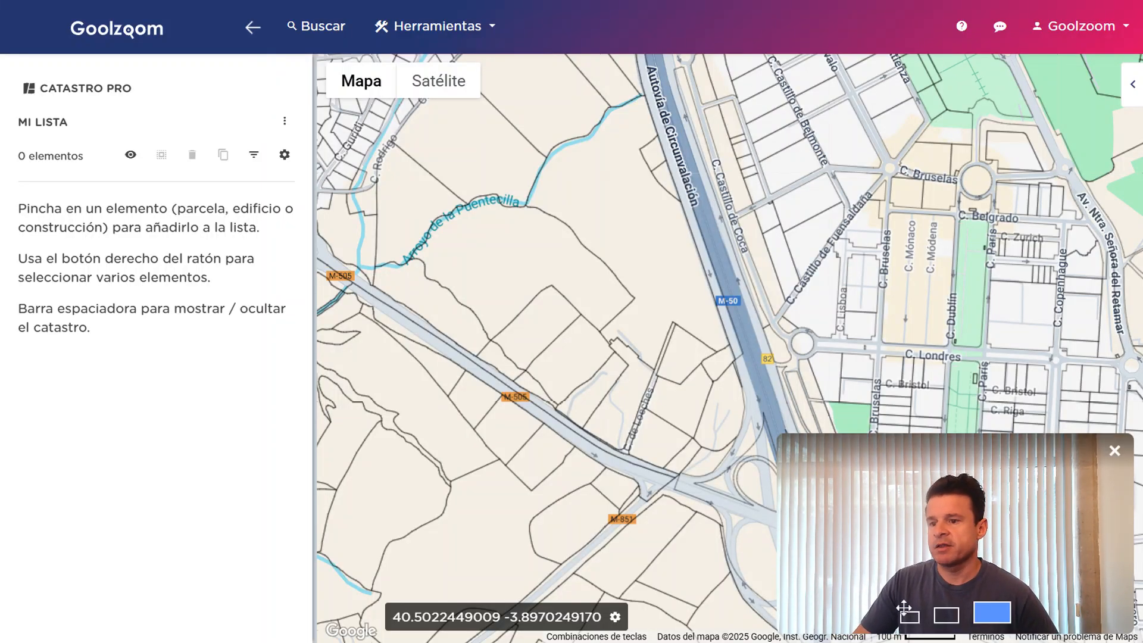
Zoom out and pan the road map around La Chopera and Las Rozas de Madrid
left_click(909, 617)
left_click_drag(1047, 589, 156, 551)
scroll(745, 311, "up", 2)
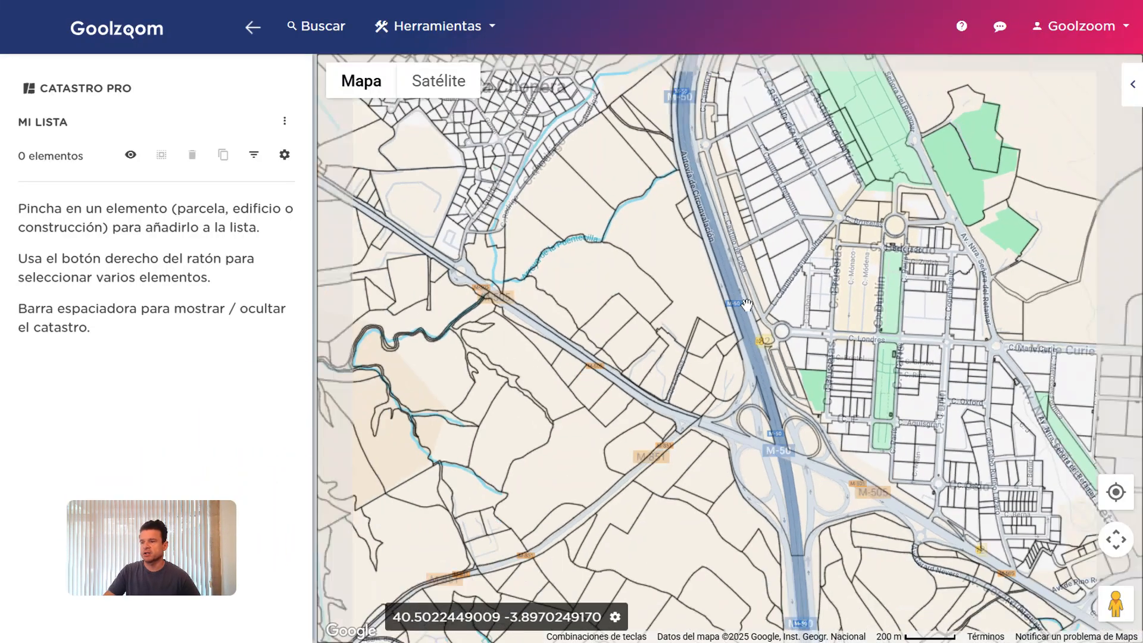
scroll(756, 279, "right", 3)
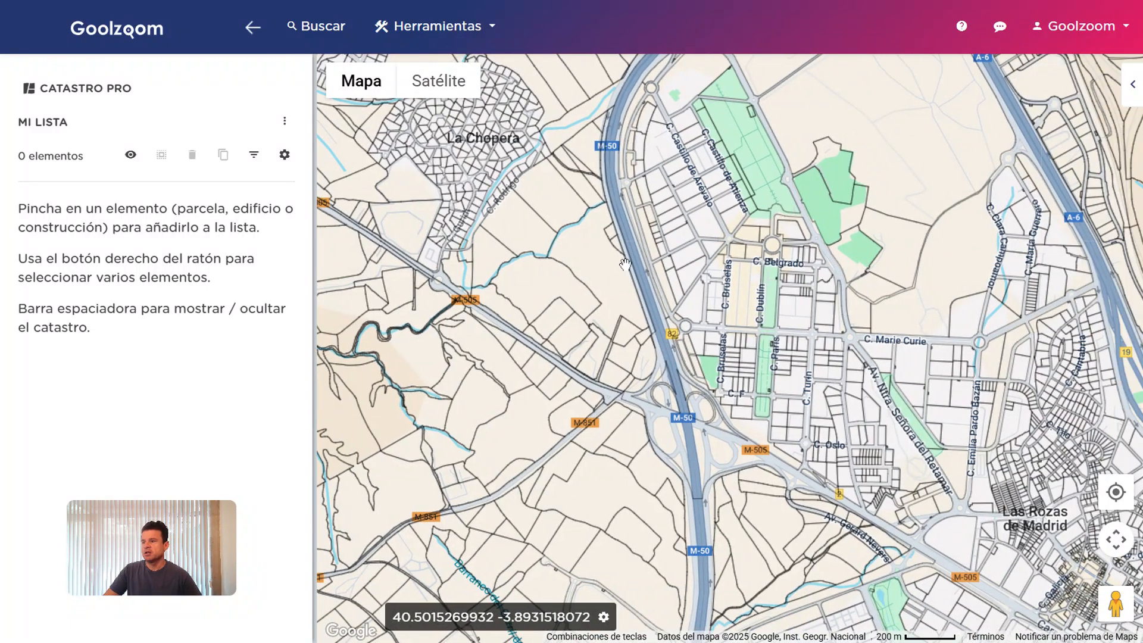
Try the Satélite view and return to Mapa, then check and close the coordinate settings
left_click(439, 81)
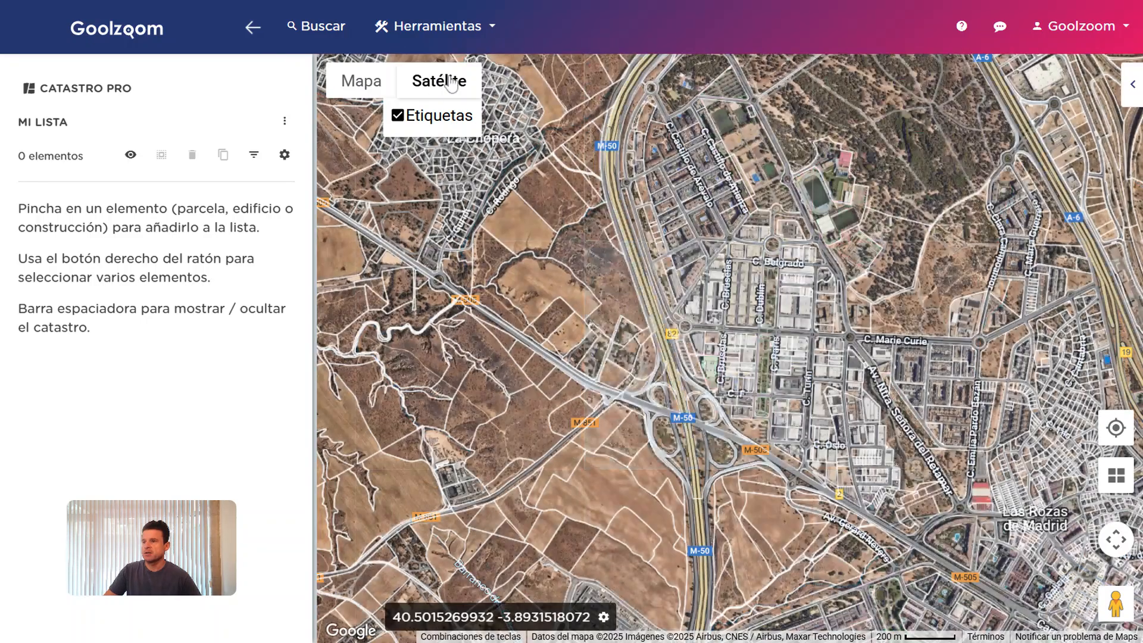
left_click(360, 81)
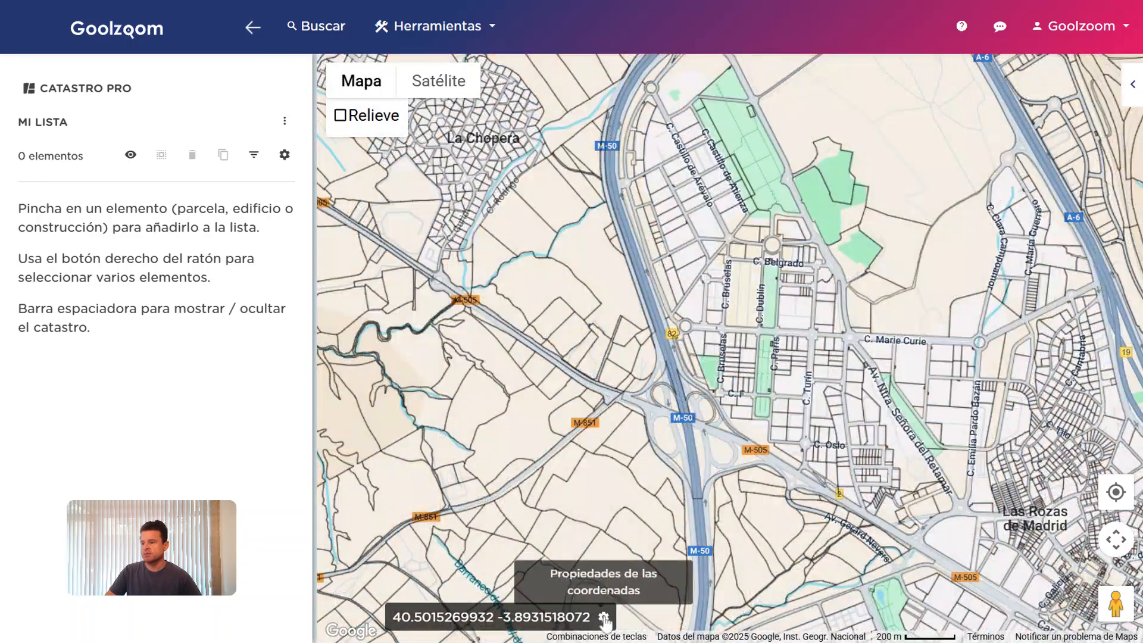
left_click(603, 616)
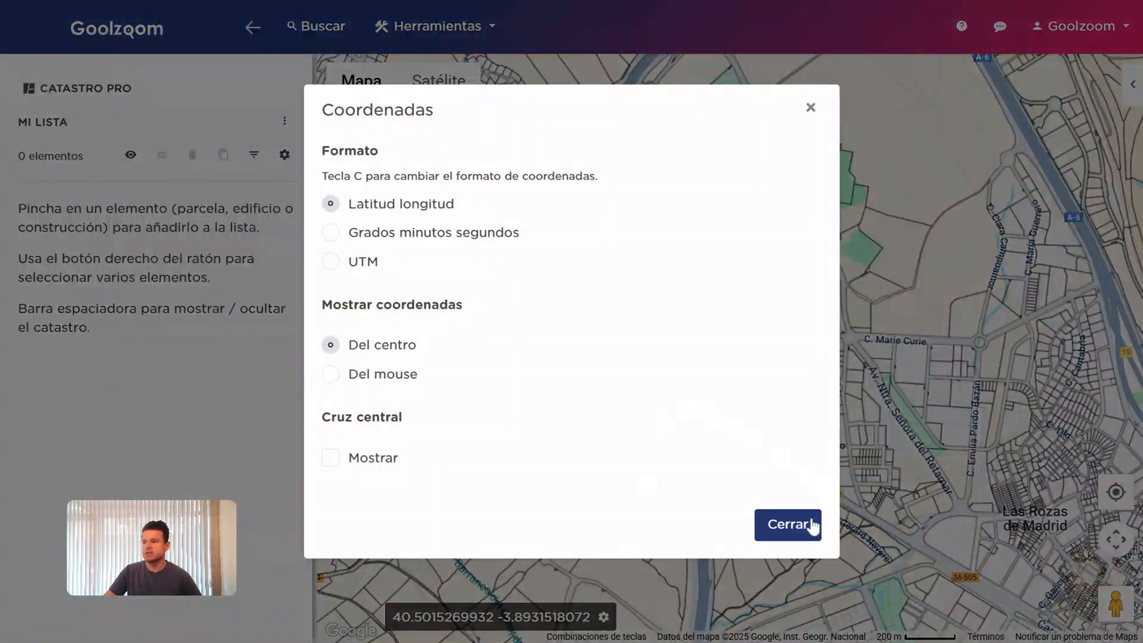
left_click(788, 524)
Look around Street View near C. Belgrado, then return to the map
left_click_drag(1115, 604, 741, 260)
left_click_drag(781, 357, 1071, 291)
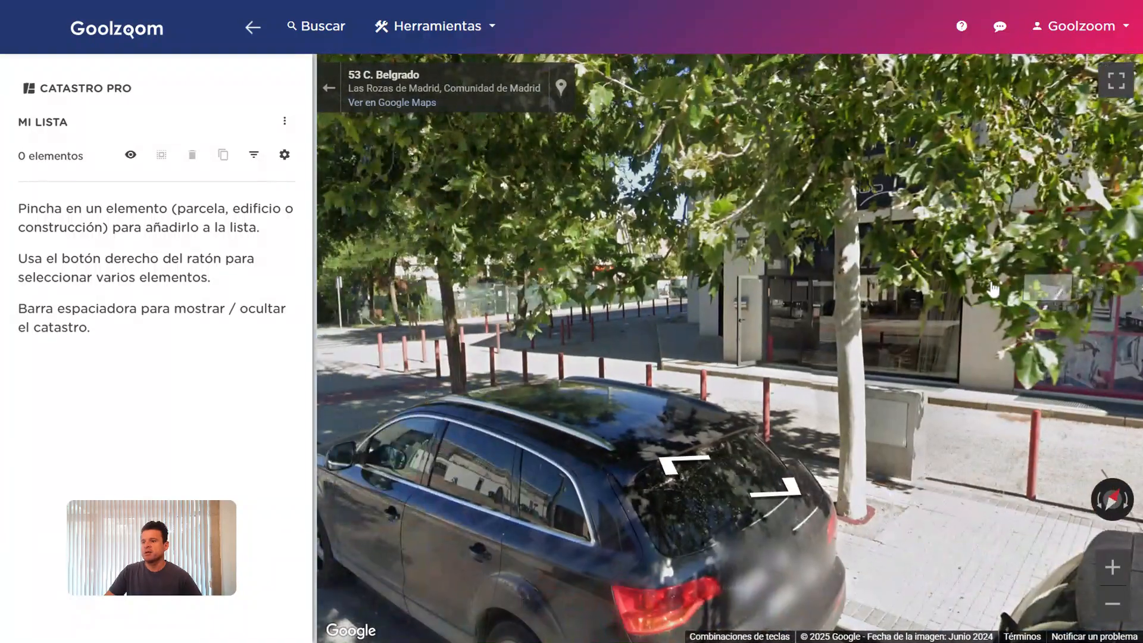
left_click(329, 88)
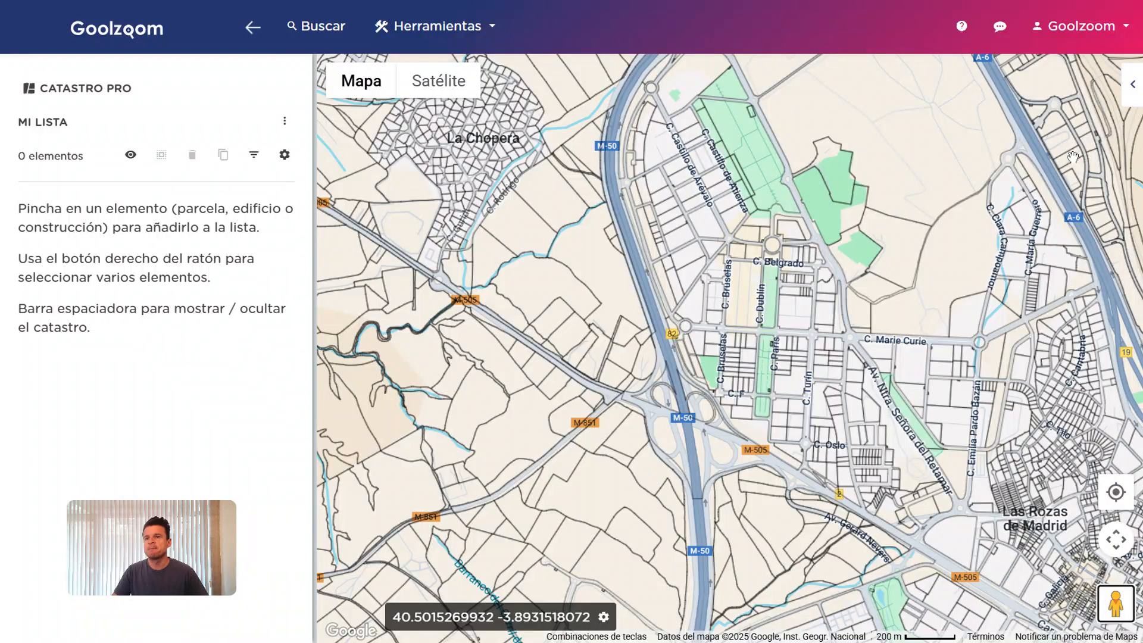
left_click(1132, 84)
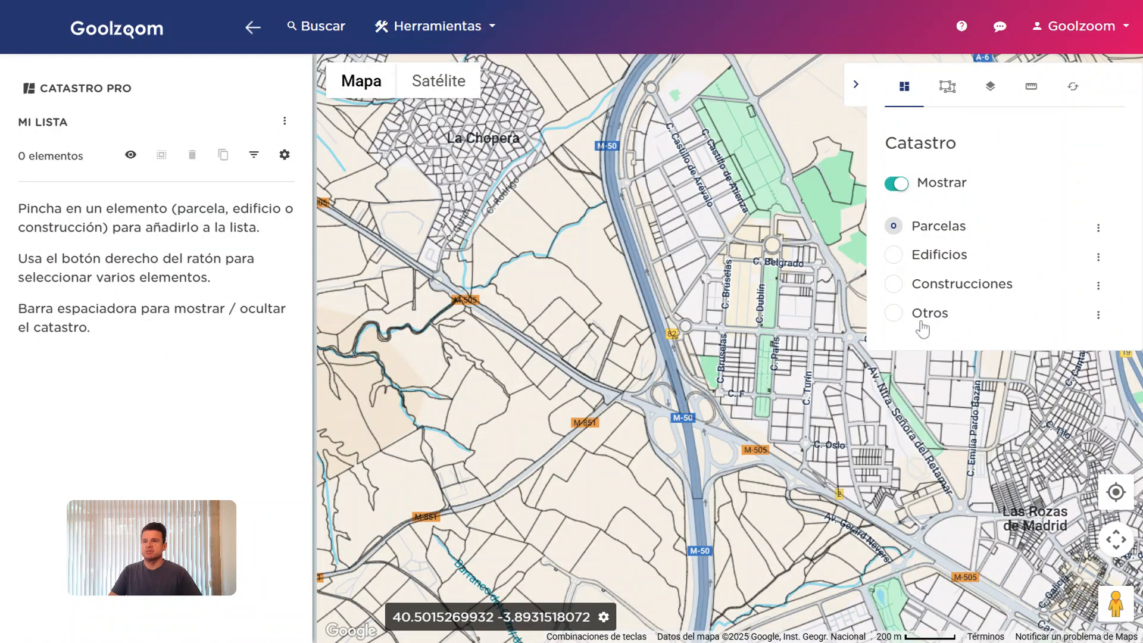
left_click(958, 93)
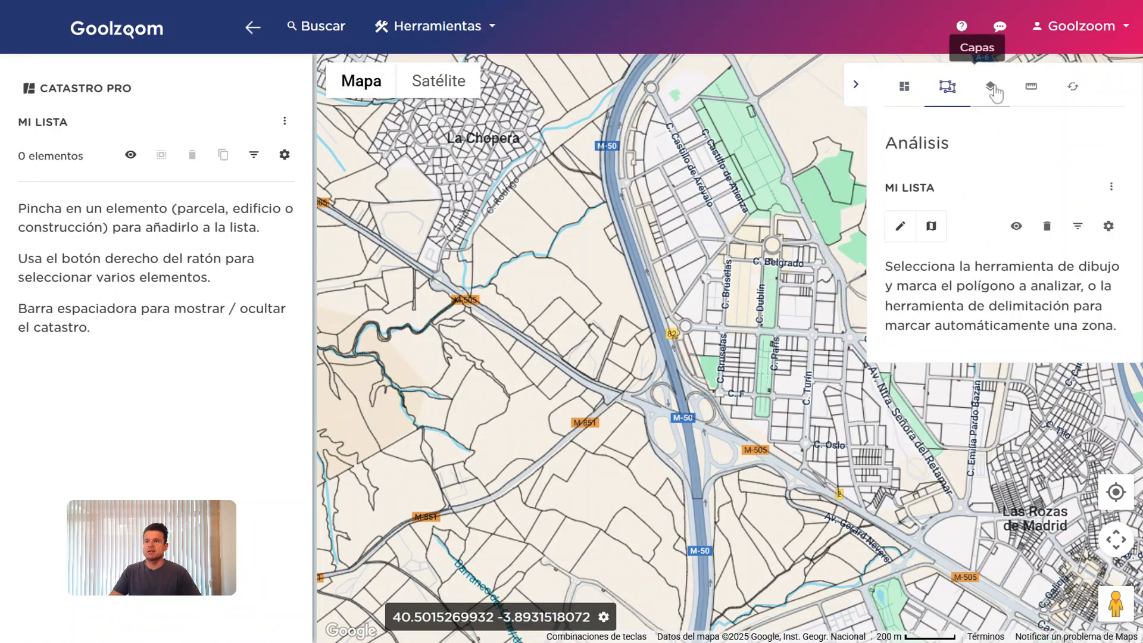
left_click(990, 88)
left_click(904, 88)
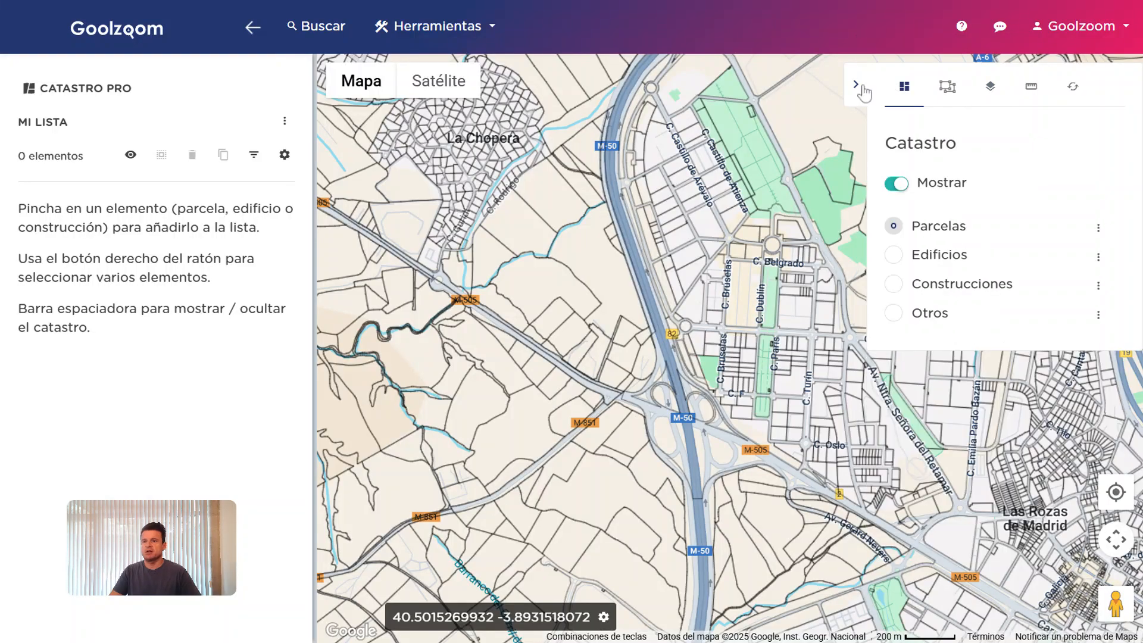
left_click(855, 84)
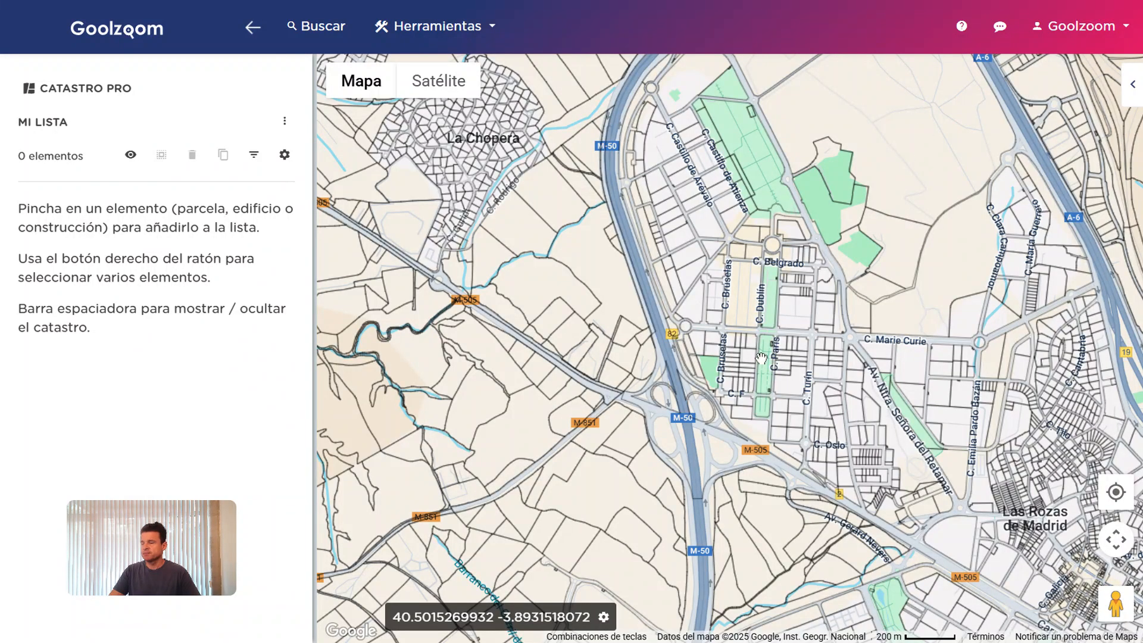
mouse_move(127, 528)
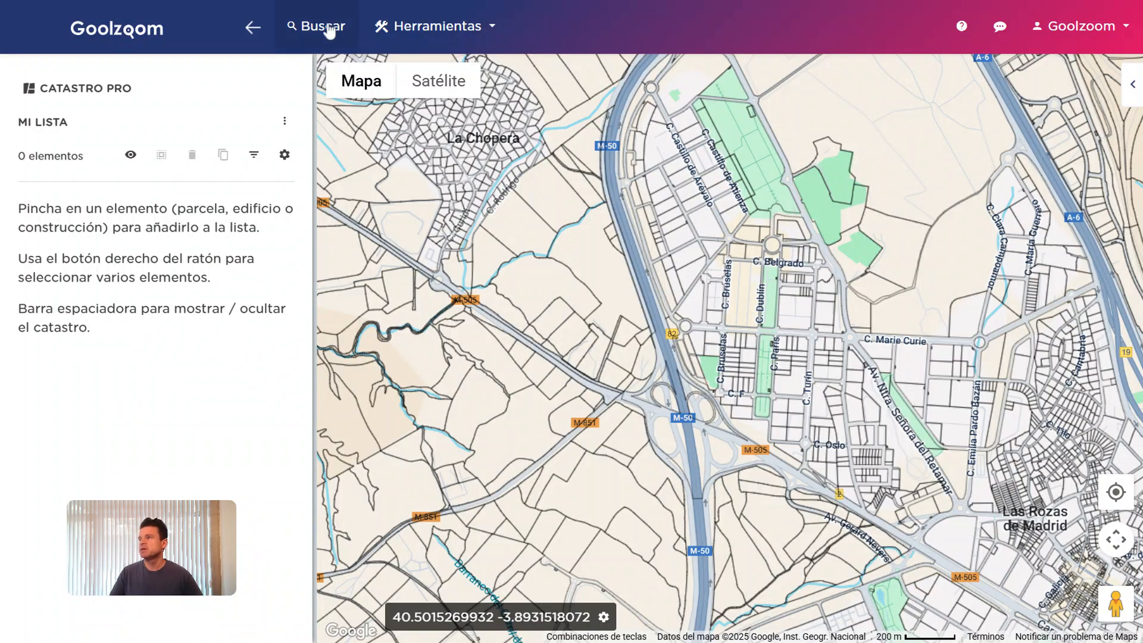
left_click(260, 28)
left_click(22, 27)
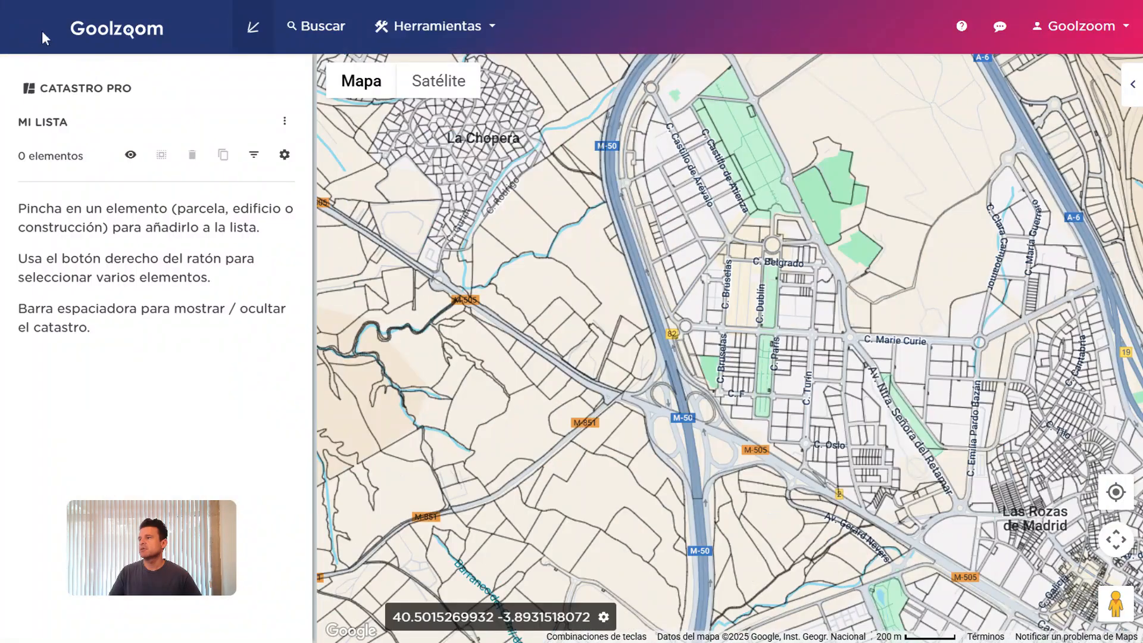
left_click(300, 29)
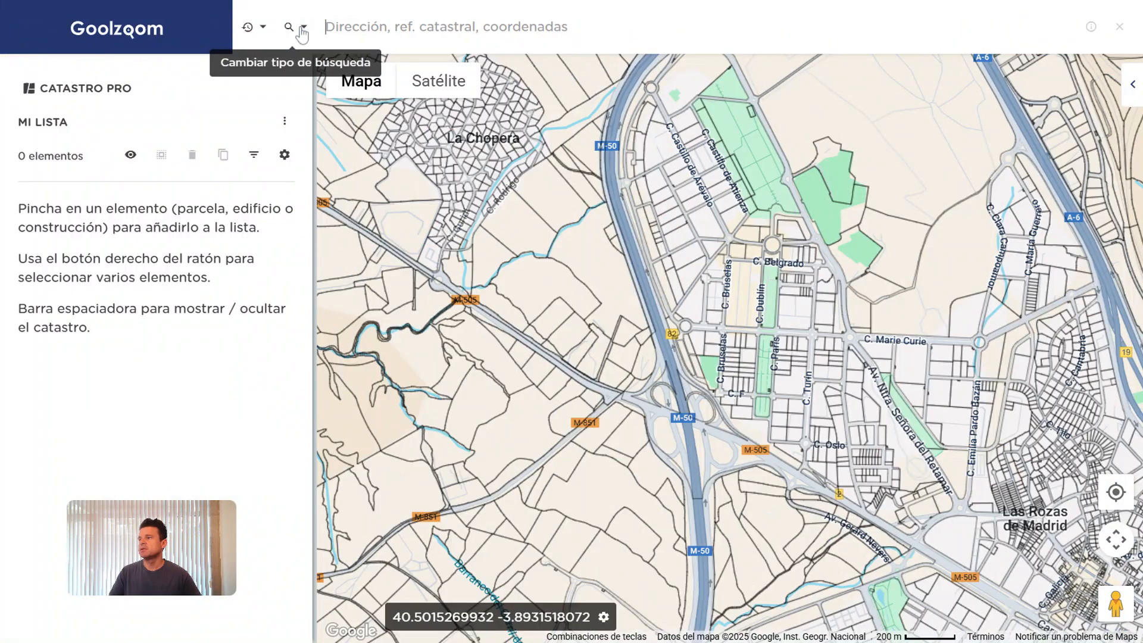
left_click(289, 28)
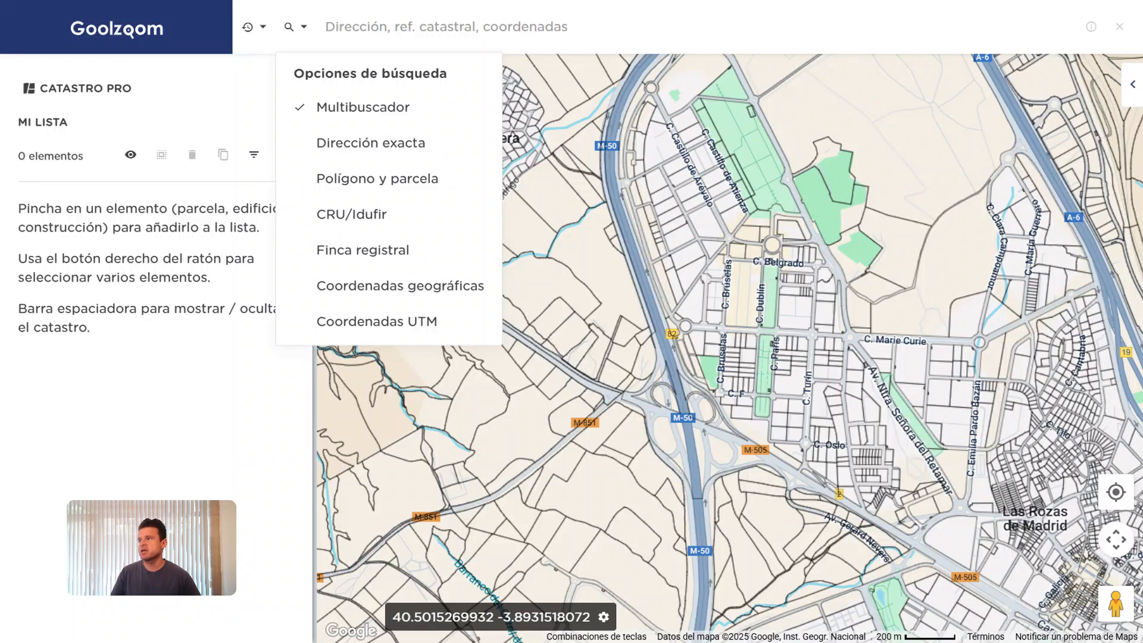
left_click(262, 35)
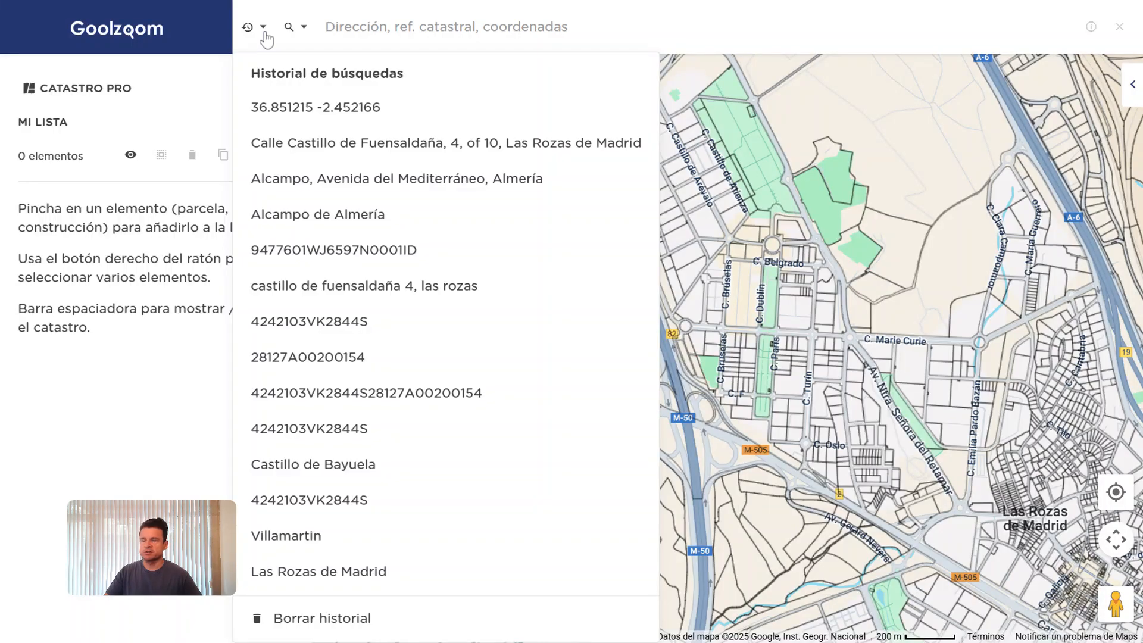
left_click(263, 34)
Close the search bar, rezoom to C. Castillo de Fuensaldaña, and select the 5476 m² parcel
left_click(1119, 27)
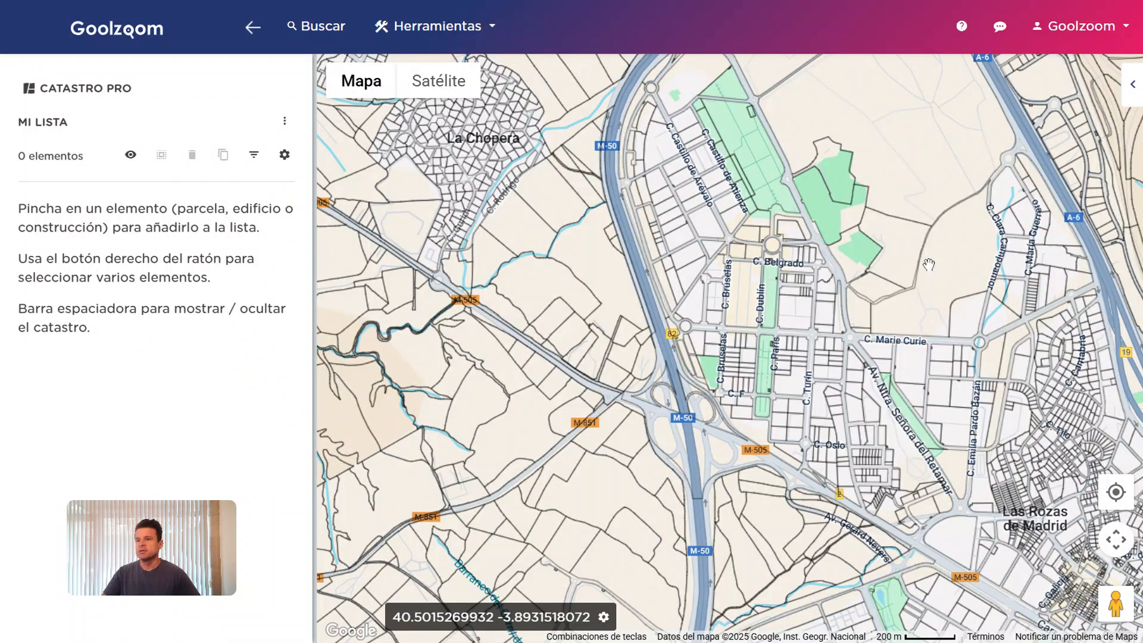
scroll(940, 279, "down", 3)
scroll(857, 284, "down", 2)
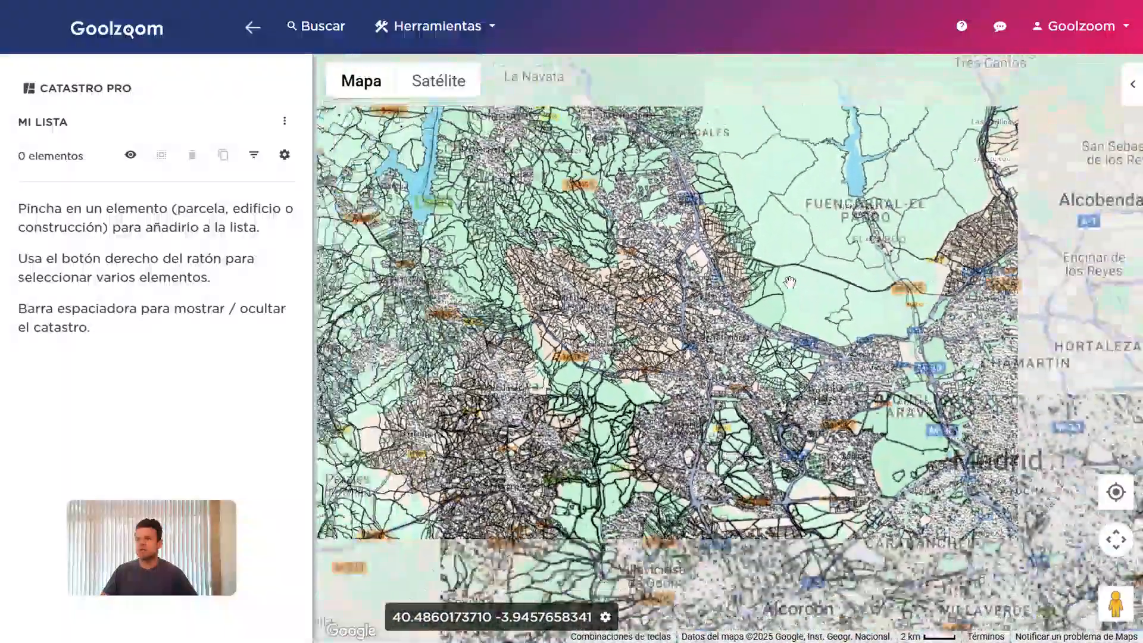
scroll(738, 284, "up", 3)
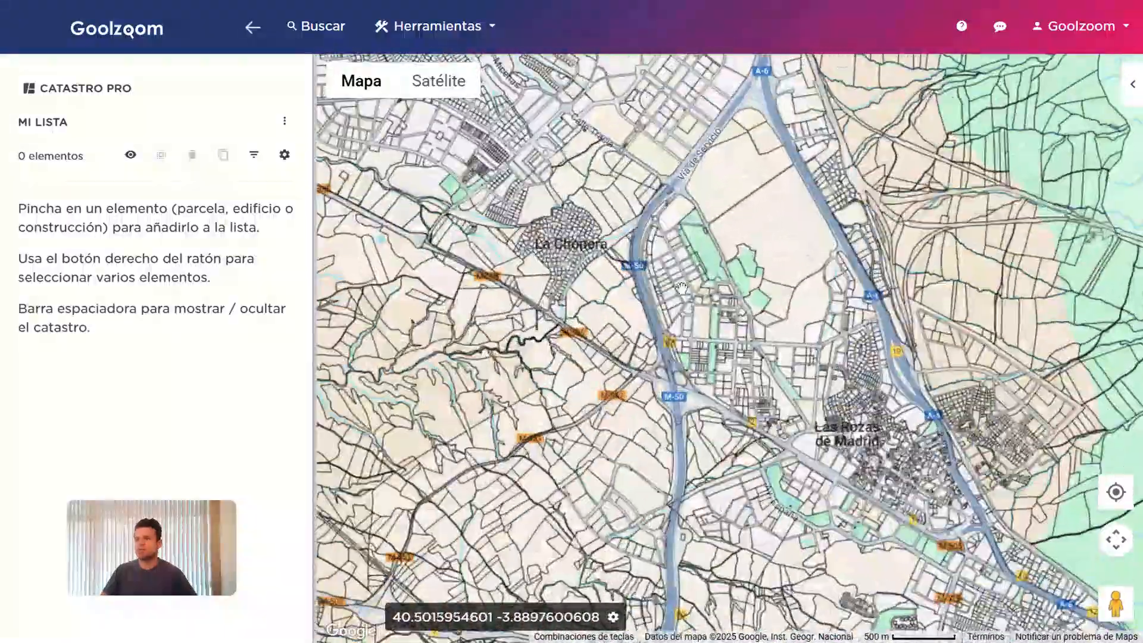
scroll(681, 288, "up", 4)
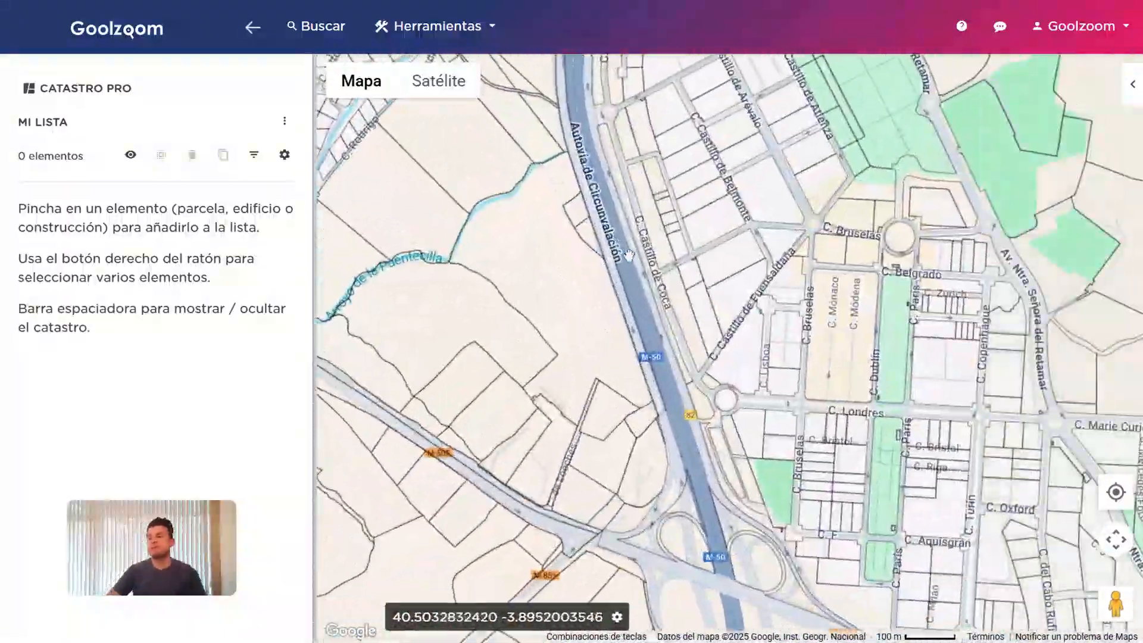
scroll(629, 255, "up", 2)
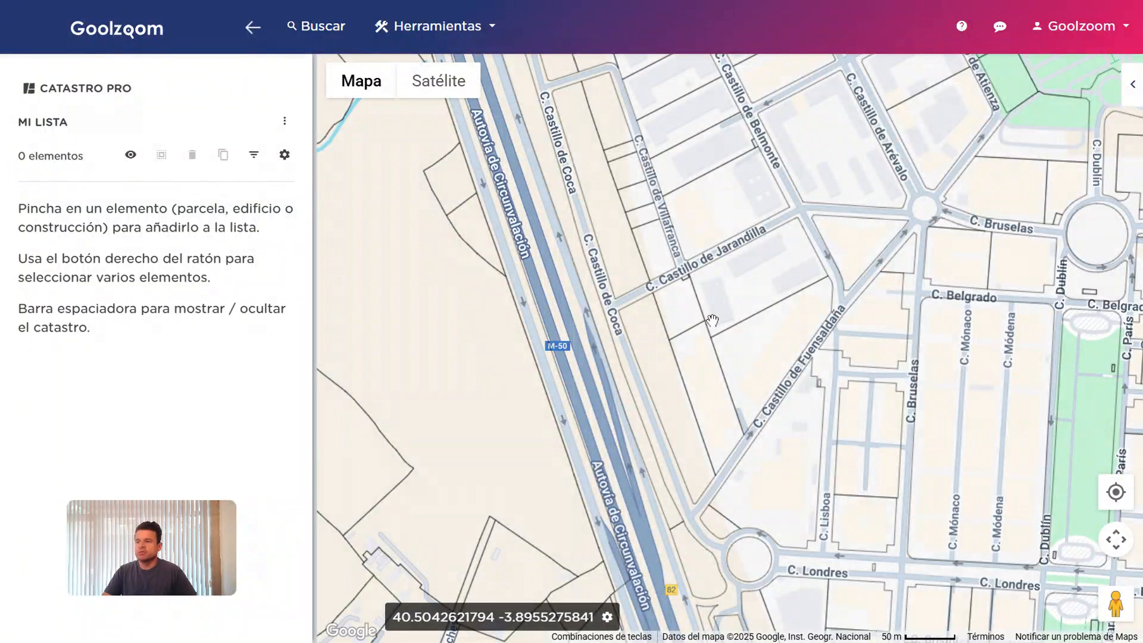
left_click(696, 355)
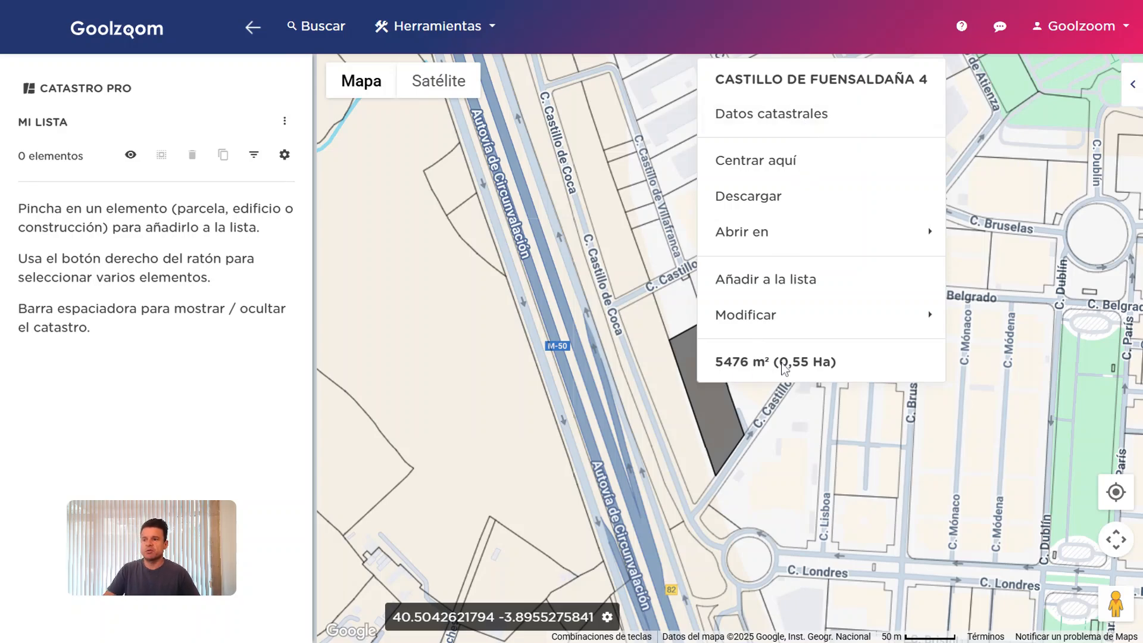
left_click(804, 124)
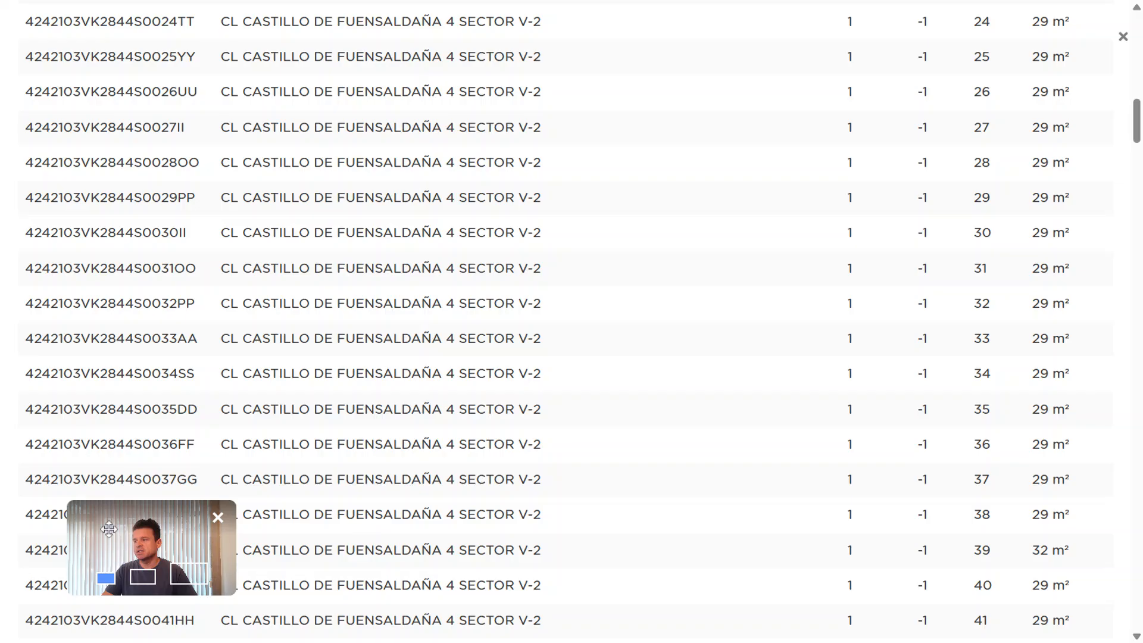
left_click_drag(131, 530, 1027, 538)
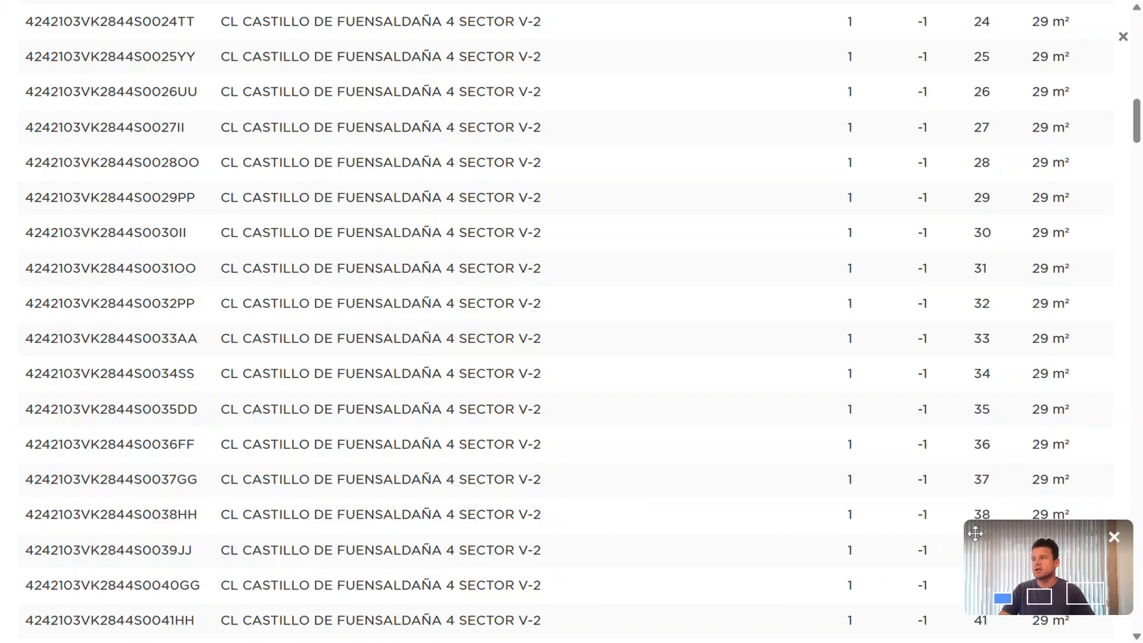
scroll(479, 288, "up", 5)
scroll(479, 282, "down", 4)
scroll(487, 276, "up", 15)
scroll(486, 276, "down", 1)
scroll(489, 282, "up", 2)
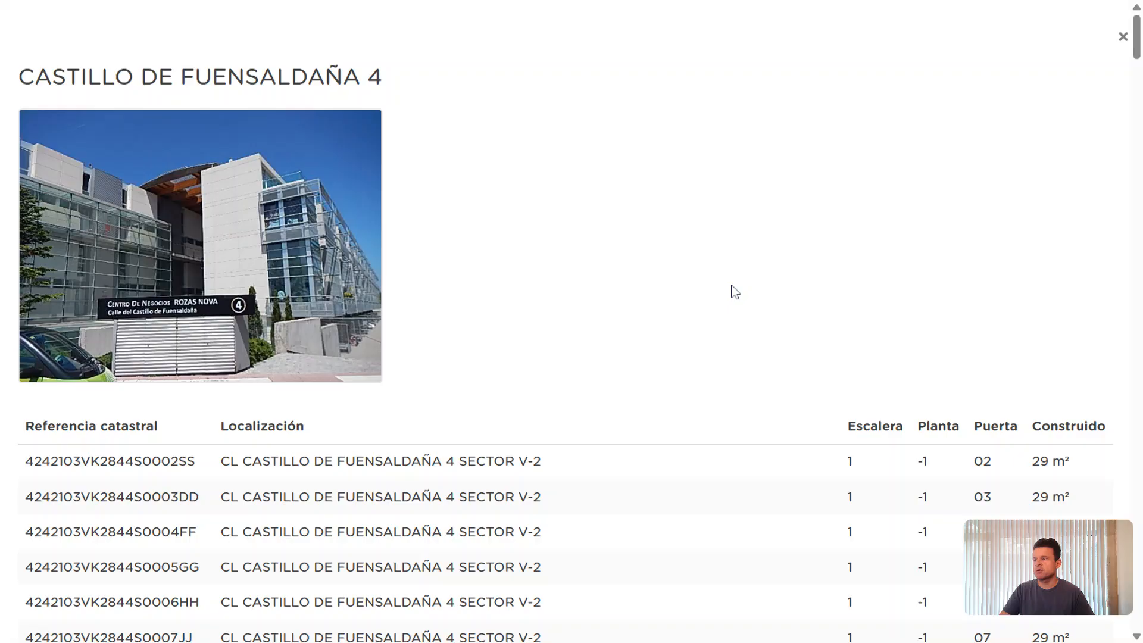
scroll(730, 291, "down", 1)
scroll(732, 291, "down", 10)
Expand unit Puerta 16 (parking and storage) and read its INMUEBLE and FINCA details
left_click(684, 223)
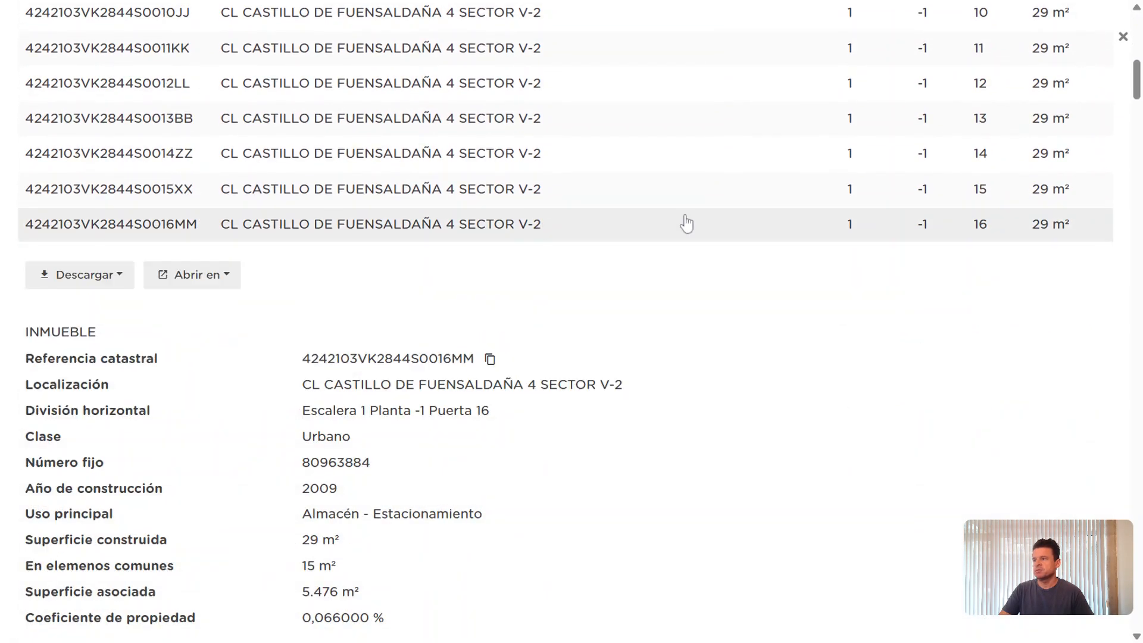
scroll(679, 238, "down", 4)
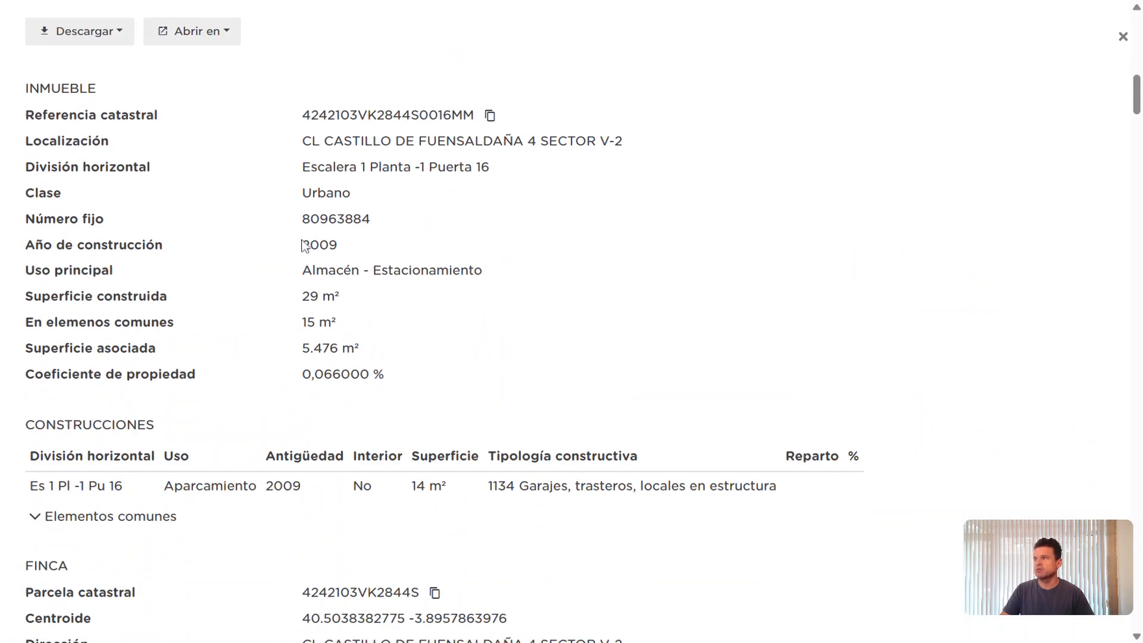
scroll(758, 347, "down", 4)
scroll(760, 348, "down", 3)
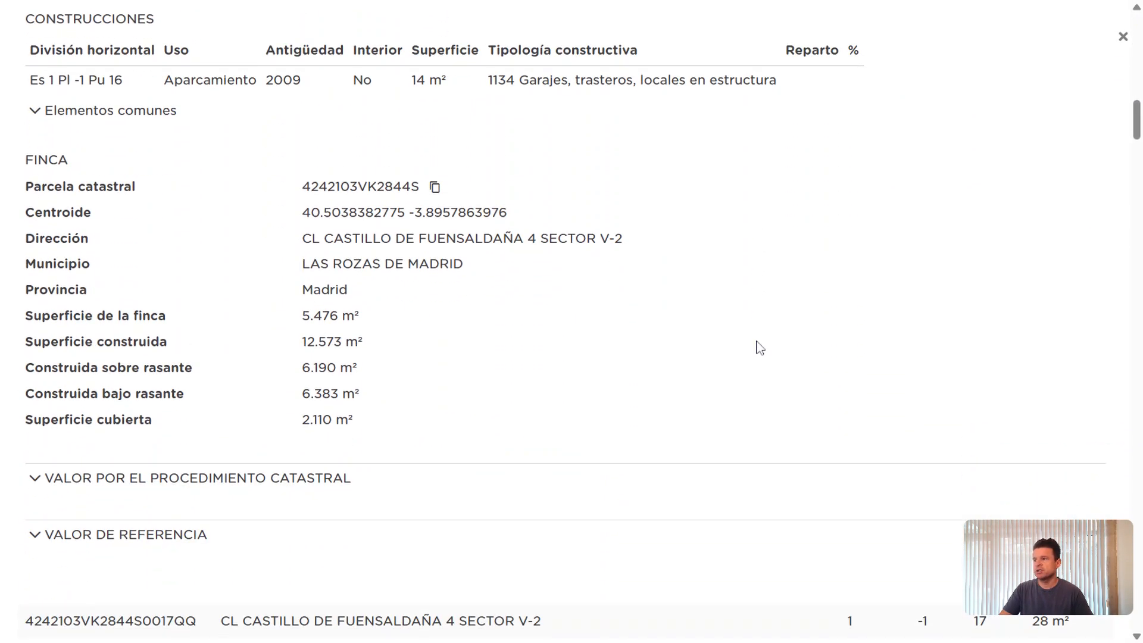
scroll(760, 347, "down", 2)
scroll(758, 344, "up", 4)
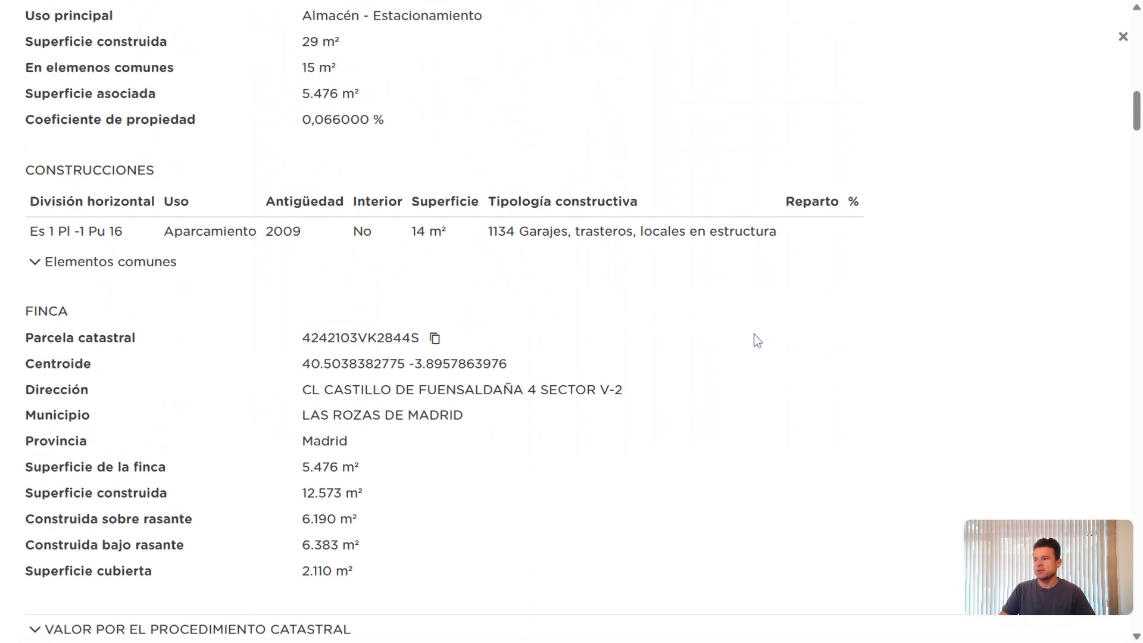
scroll(755, 339, "down", 4)
scroll(744, 331, "up", 1)
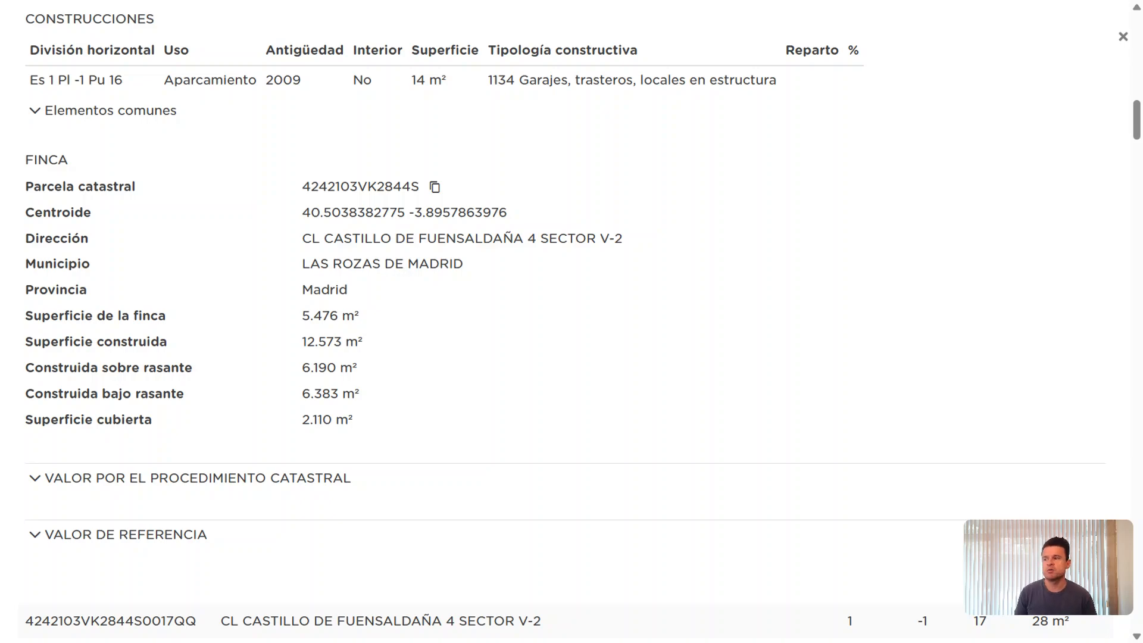
scroll(773, 321, "up", 7)
scroll(772, 321, "down", 10)
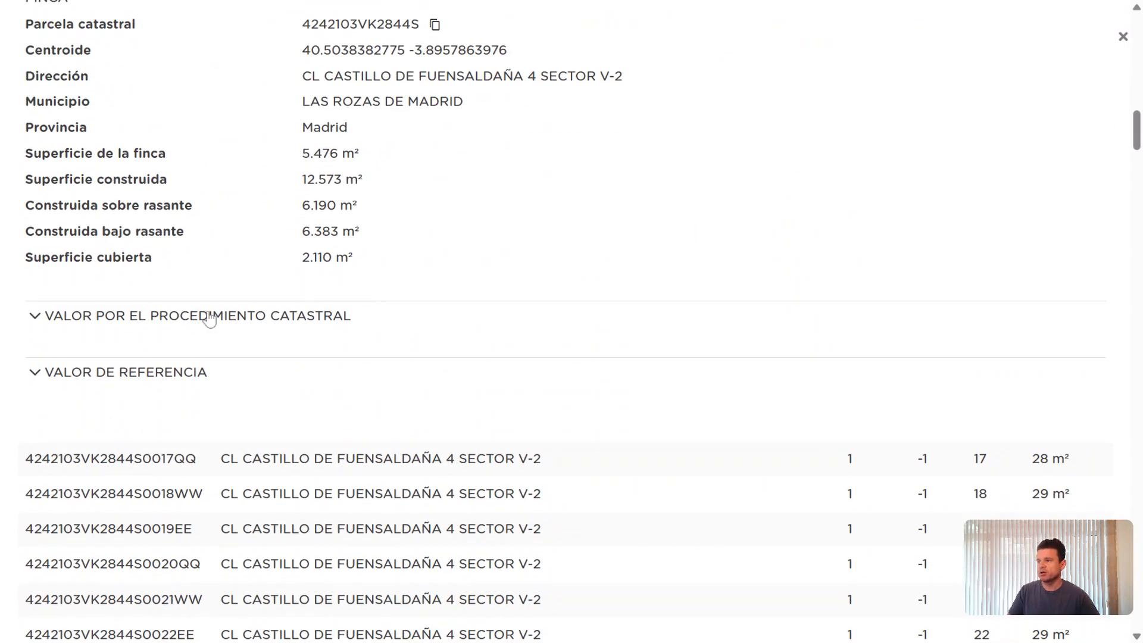
Expand and read 'Valor por el procedimiento catastral' for the garage unit, then collapse it
left_click(209, 319)
scroll(601, 324, "down", 4)
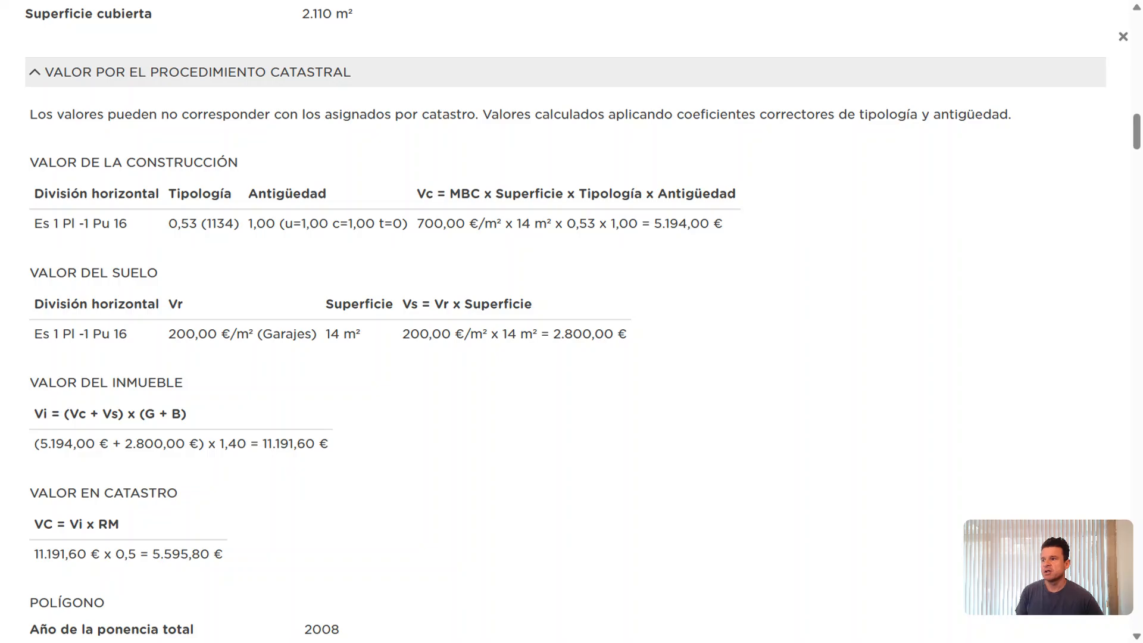
scroll(620, 312, "down", 1)
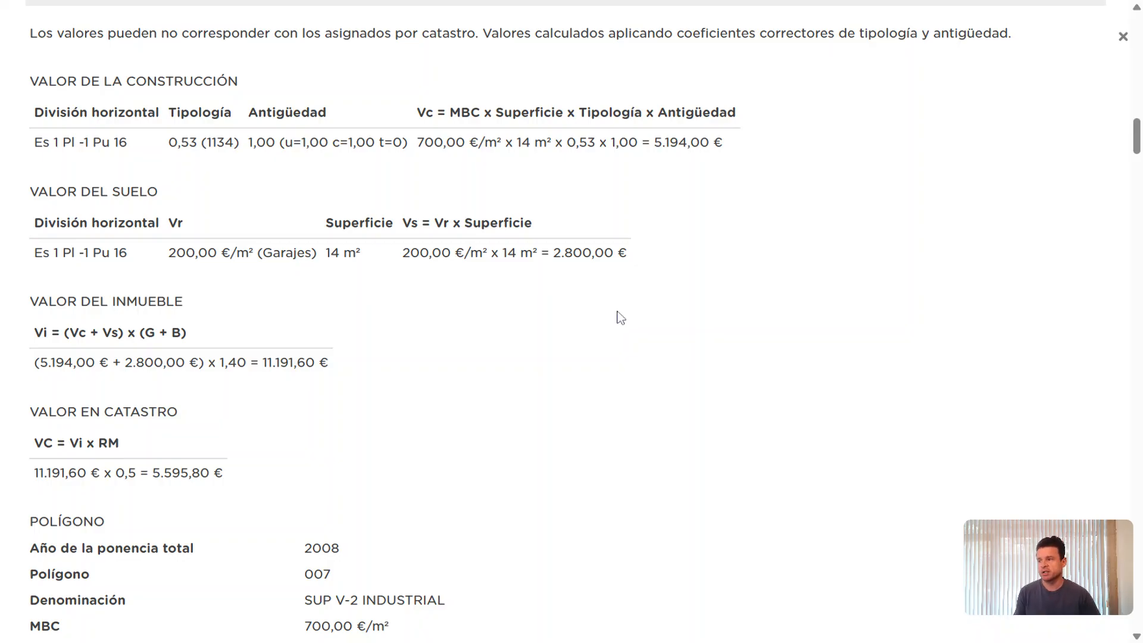
scroll(617, 319, "down", 2)
scroll(619, 327, "down", 2)
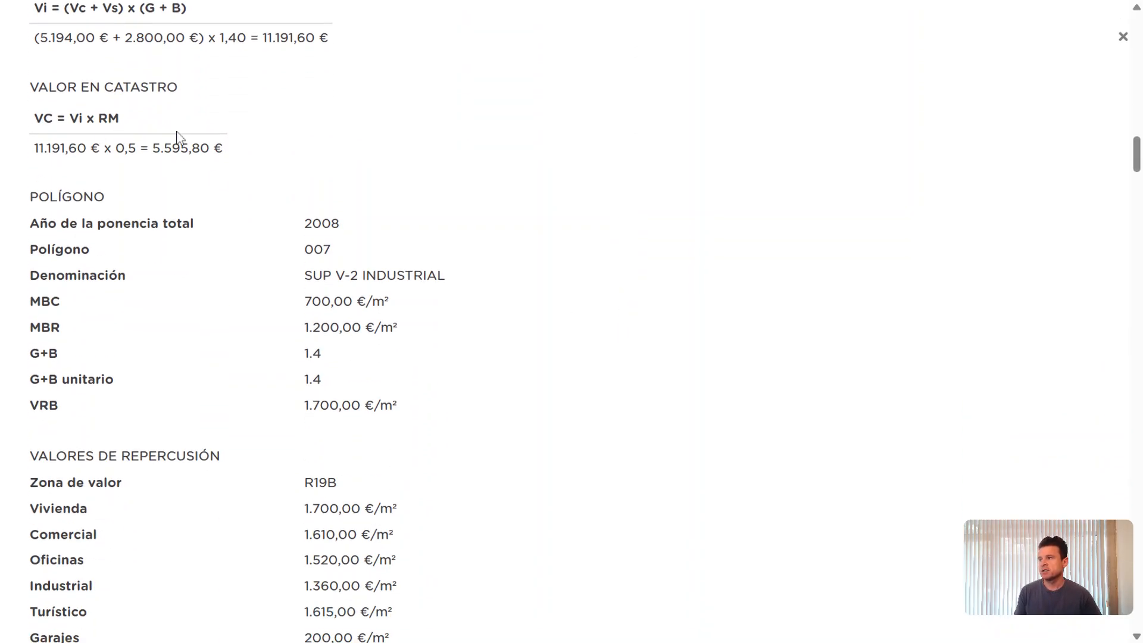
scroll(512, 261, "down", 4)
scroll(524, 276, "up", 11)
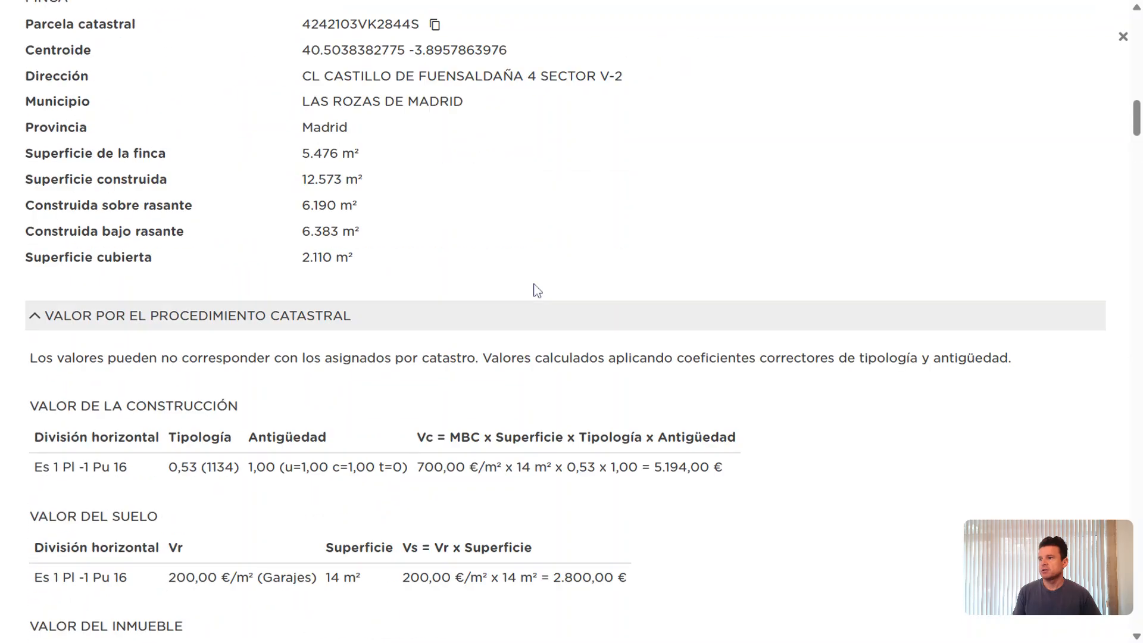
left_click(534, 314)
Expand 'Valor de referencia' showing the 2025 reference value of 7.463,31 €
left_click(398, 375)
scroll(664, 407, "down", 1)
scroll(663, 406, "down", 6)
scroll(661, 406, "up", 2)
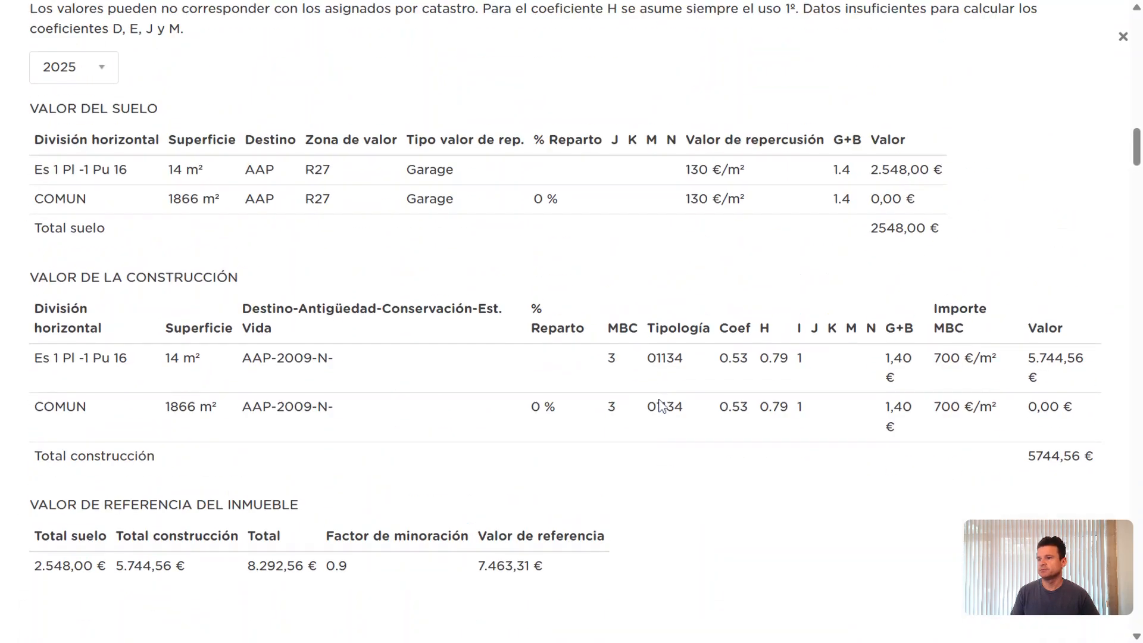
scroll(658, 408, "up", 5)
scroll(651, 383, "up", 4)
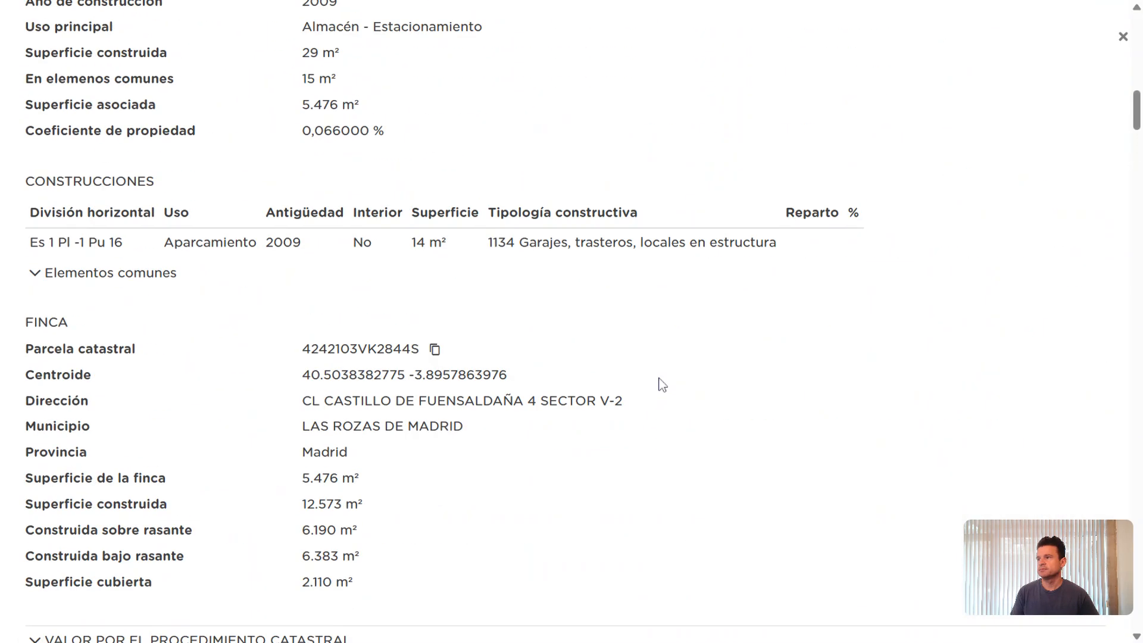
scroll(661, 382, "up", 8)
scroll(661, 383, "down", 4)
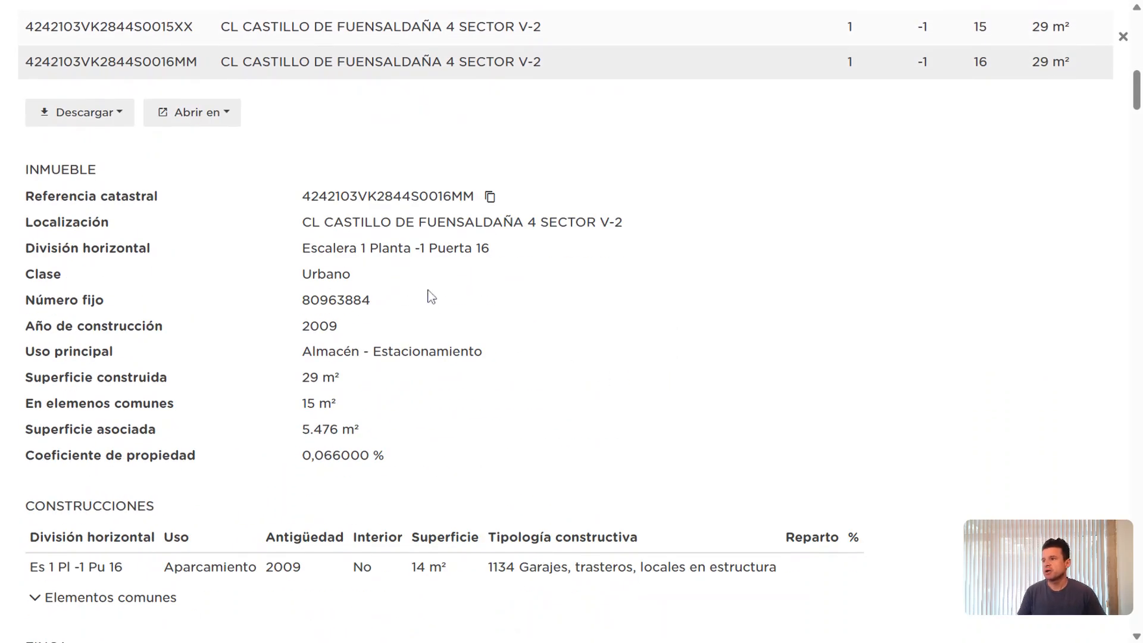
Check the 'Abrir en' services, then choose Descargar as Pdf for the property
left_click(205, 121)
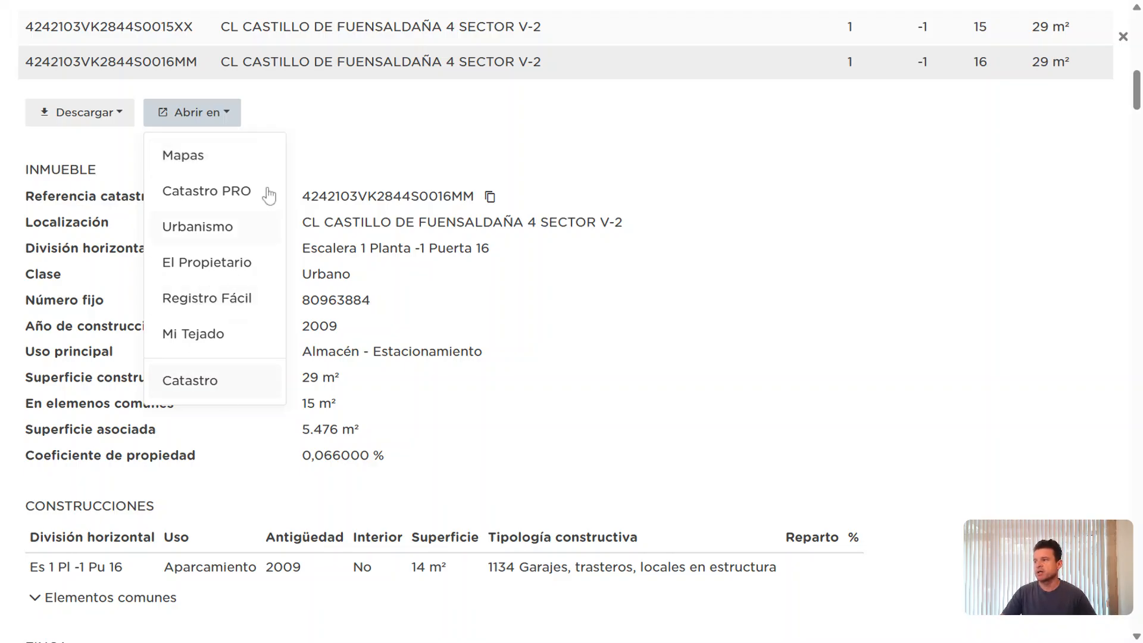
left_click(90, 122)
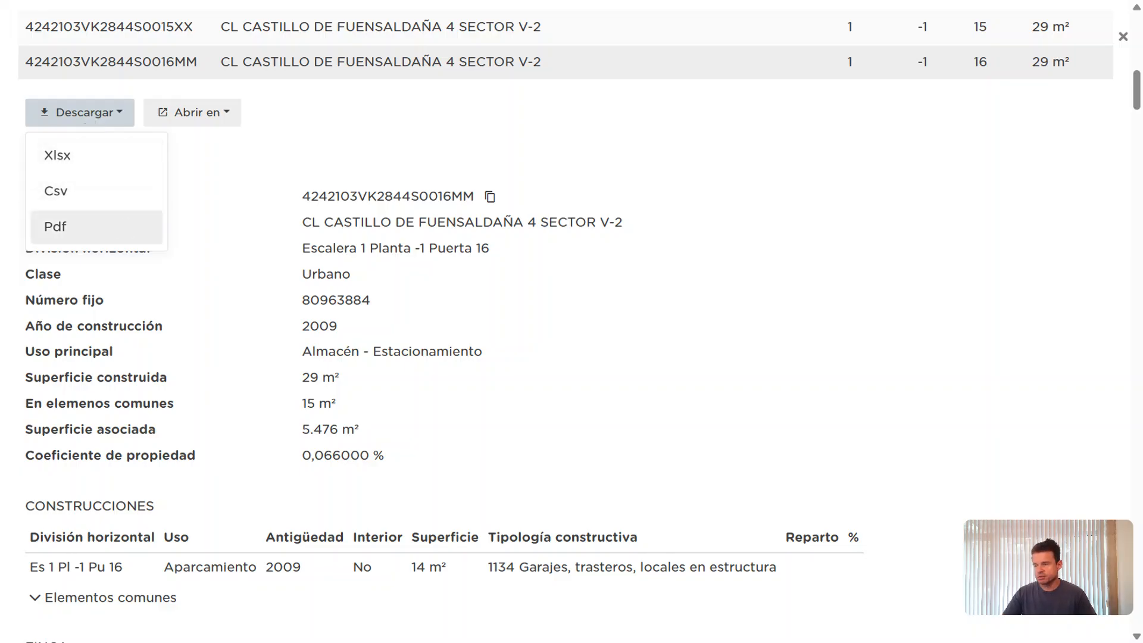
left_click(66, 226)
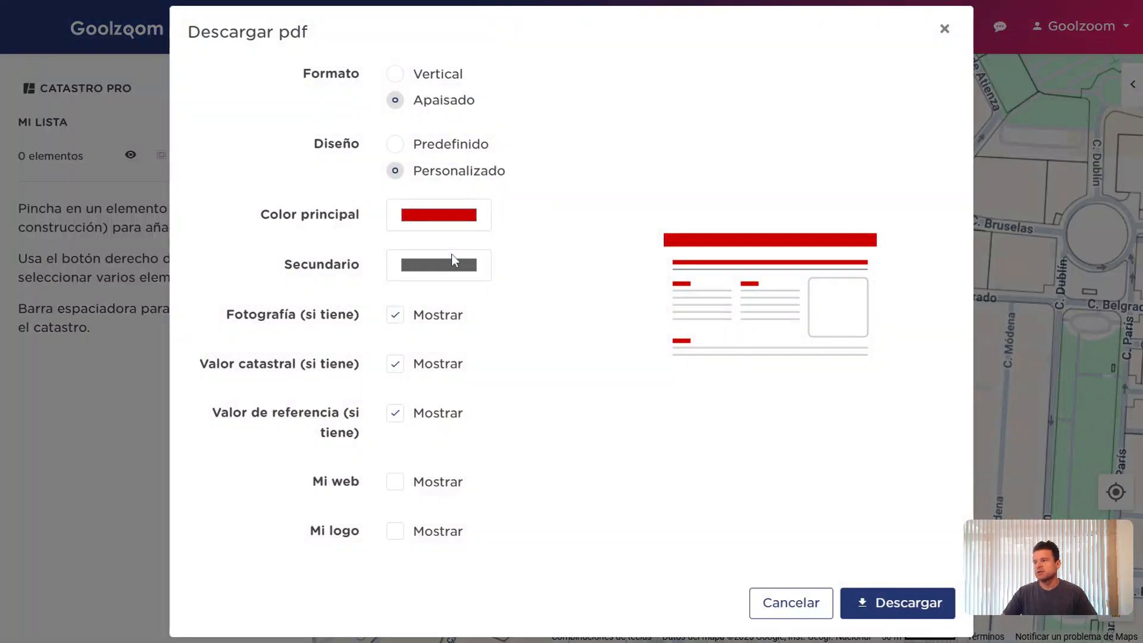
Try portrait/landscape format and predefined versus custom design in the PDF dialog, then cancel
left_click(429, 83)
left_click(443, 150)
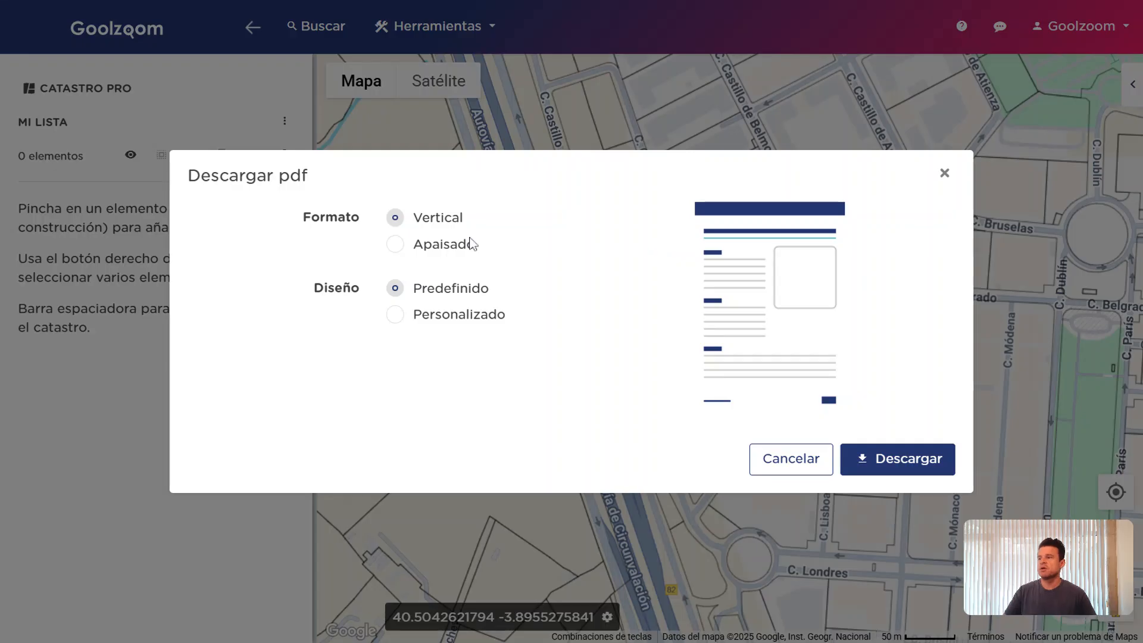
left_click(445, 249)
left_click(446, 250)
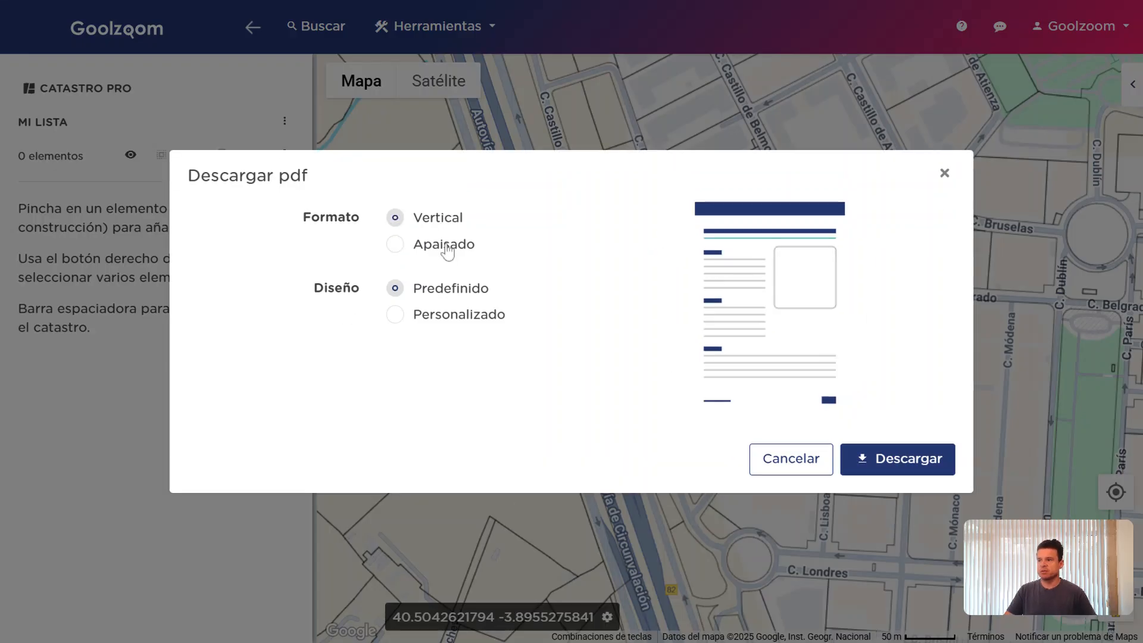
left_click(447, 317)
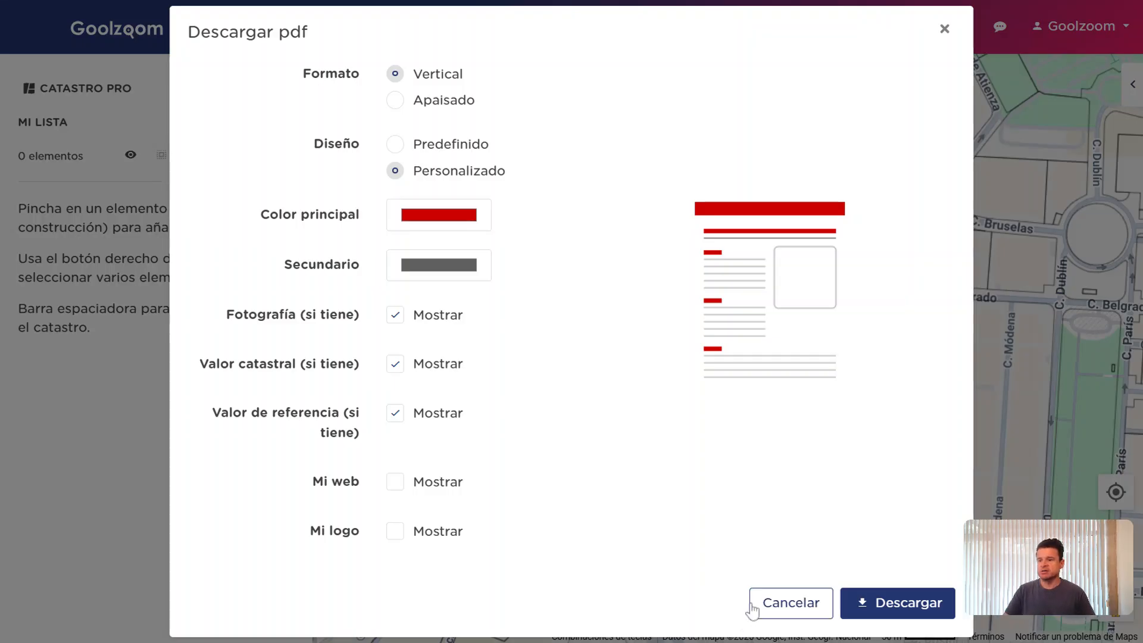
left_click(781, 604)
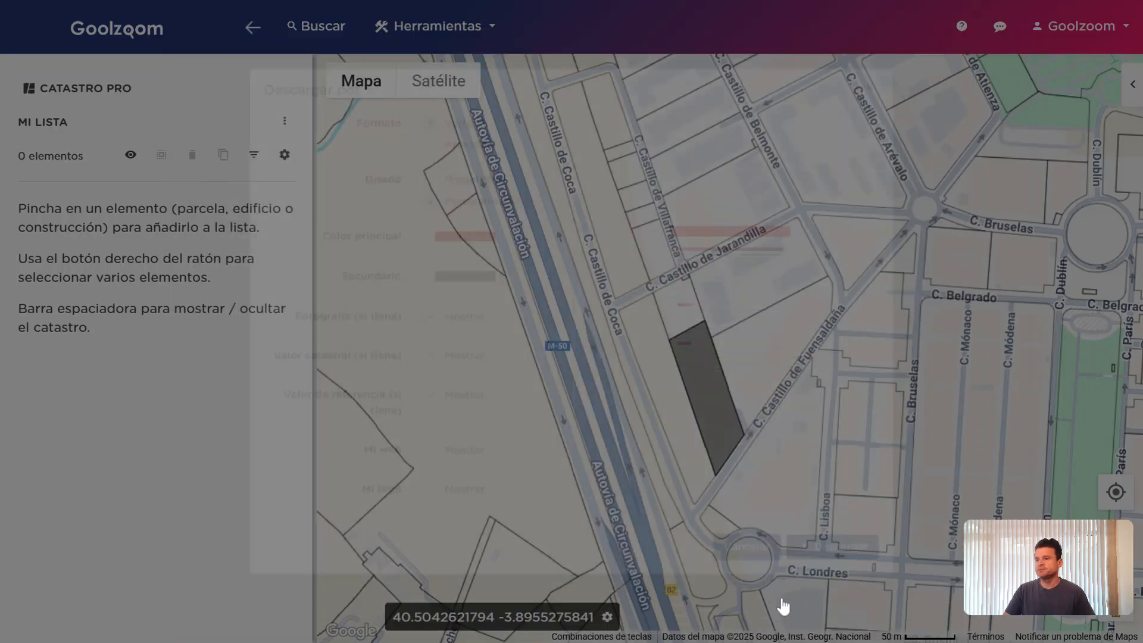
left_click_drag(706, 393, 658, 339)
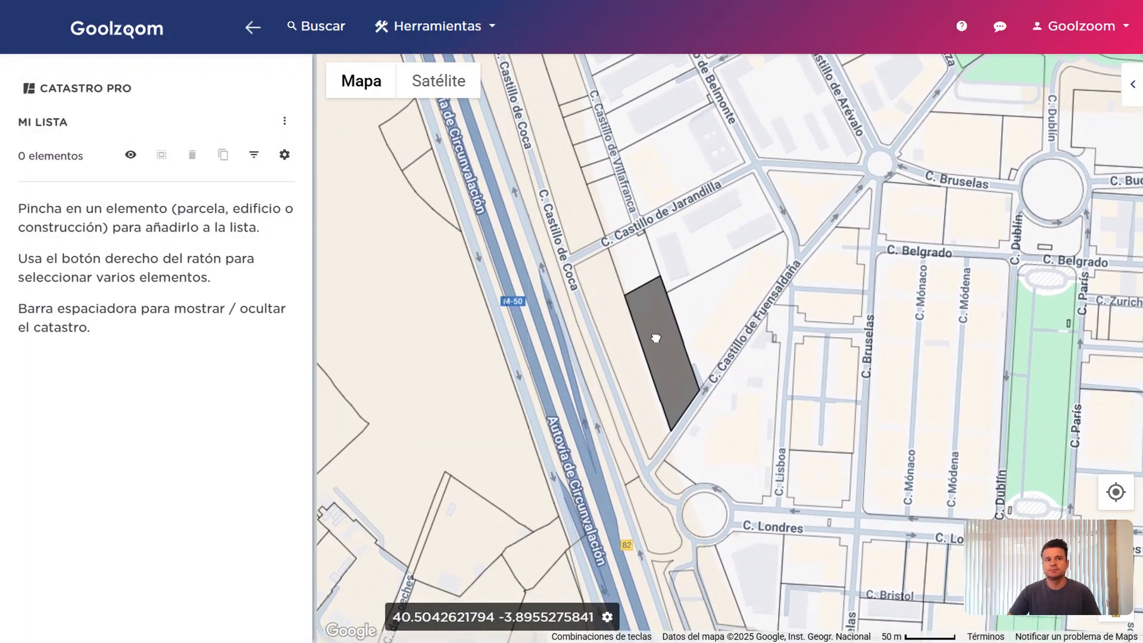
scroll(659, 339, "down", 2)
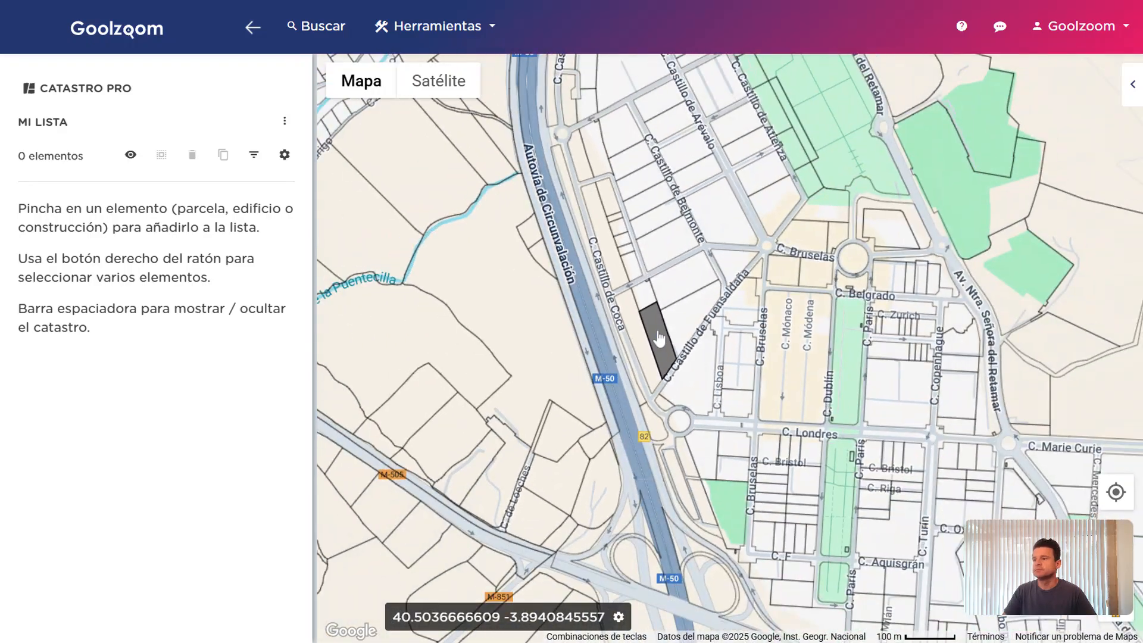
scroll(672, 333, "up", 2)
right_click(695, 249)
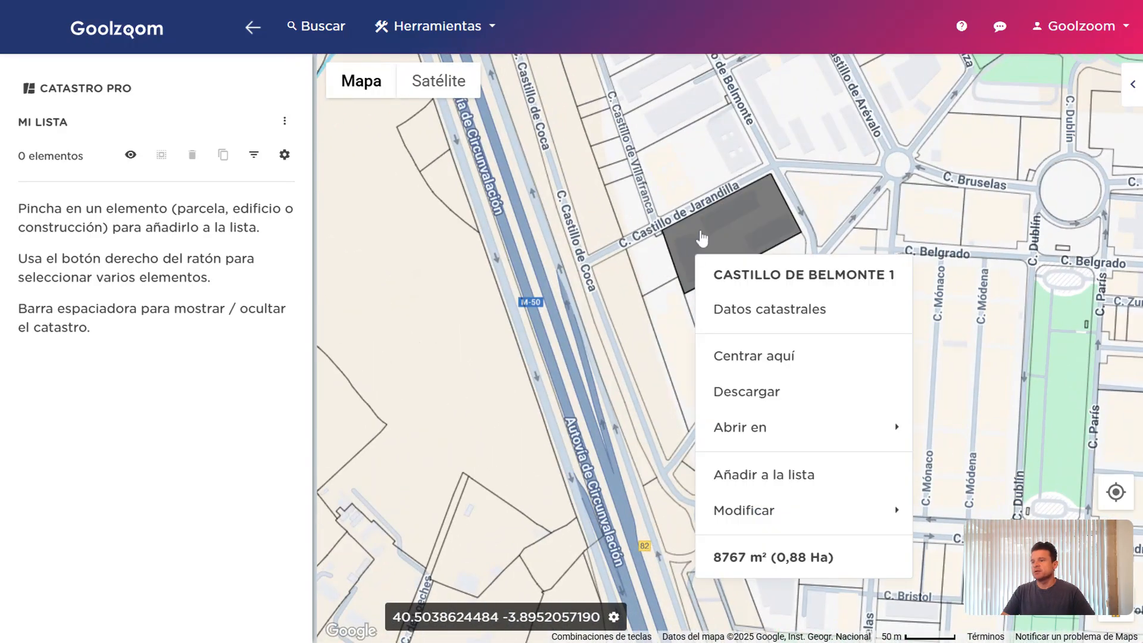
right_click(657, 245)
right_click(690, 237)
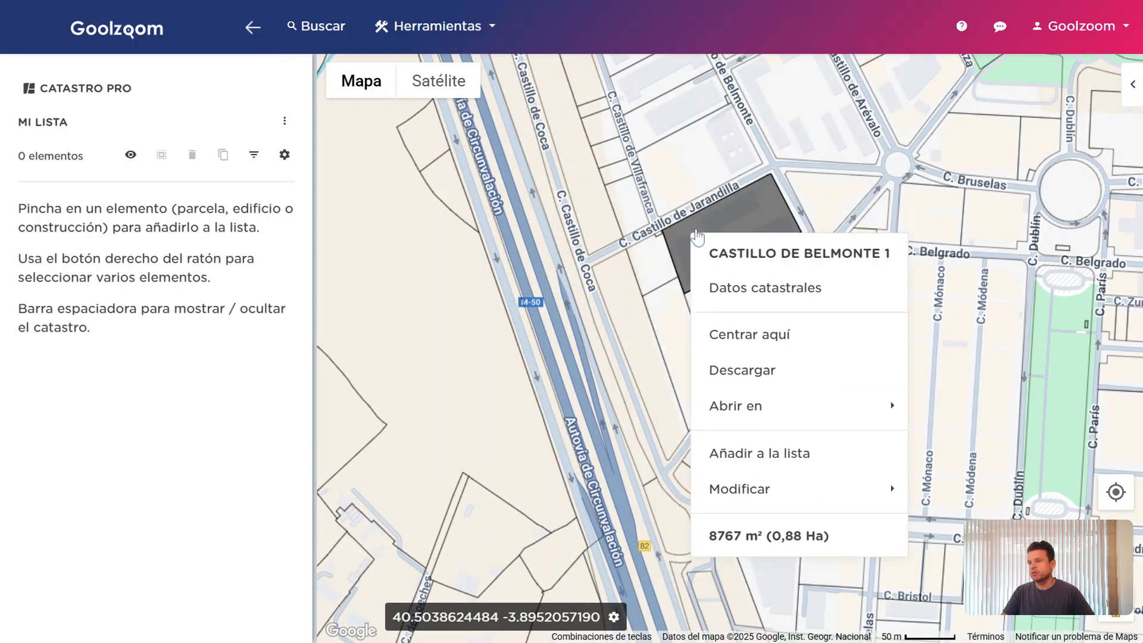
right_click(696, 191)
left_click(633, 203)
right_click(632, 220)
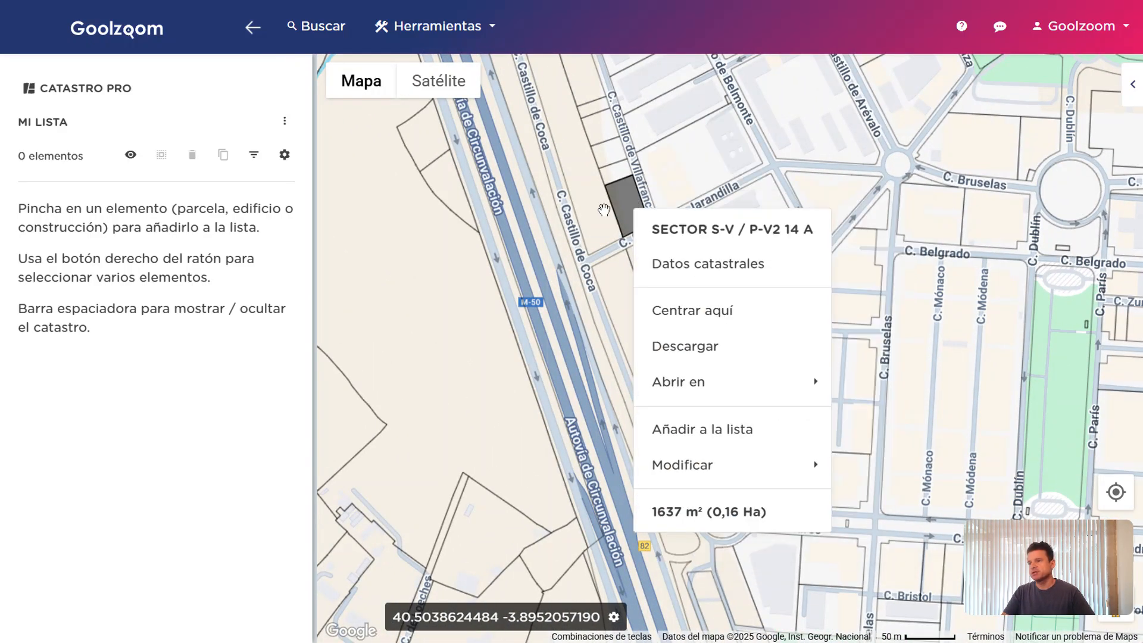
right_click(607, 217)
left_click(676, 173)
right_click(676, 181)
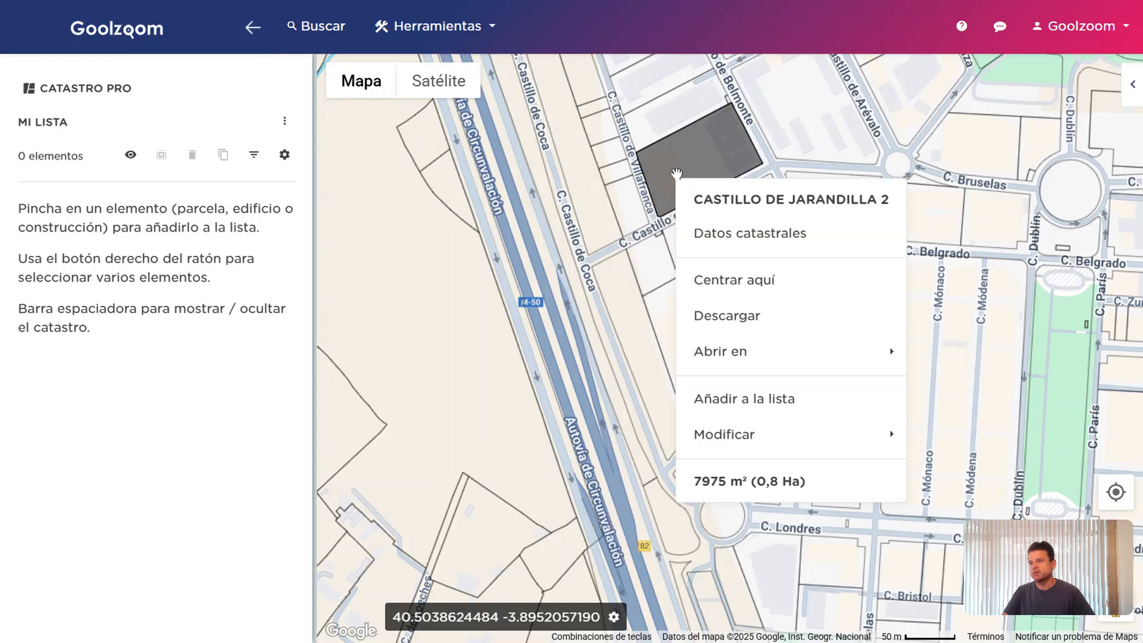
right_click(792, 141)
left_click(766, 161)
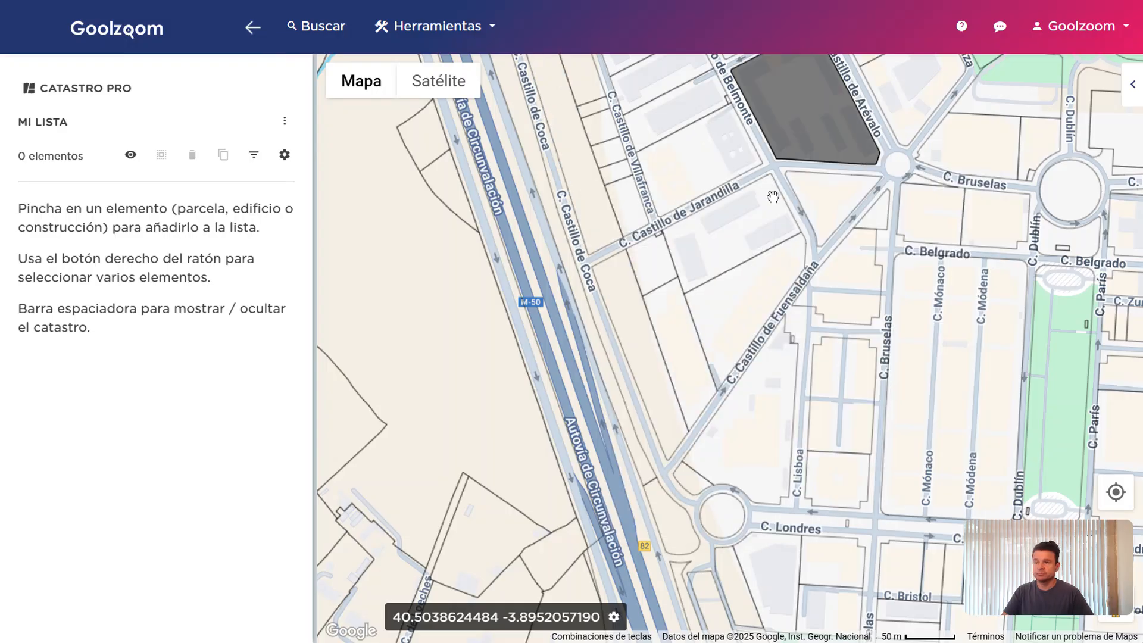
left_click_drag(773, 196, 768, 251)
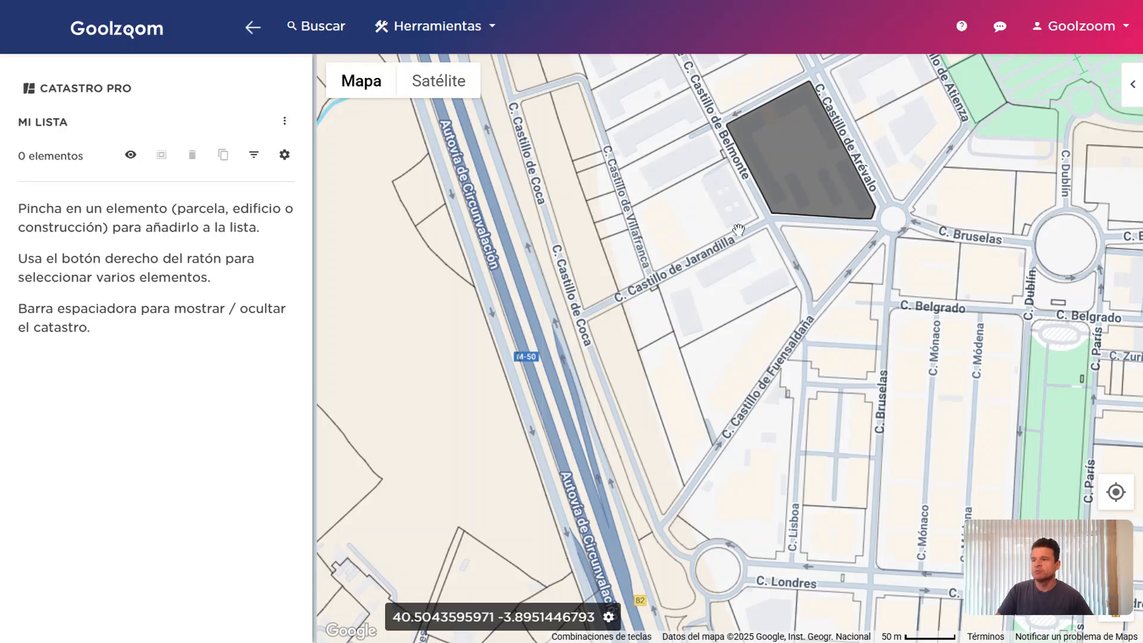
left_click(705, 201)
left_click(668, 367)
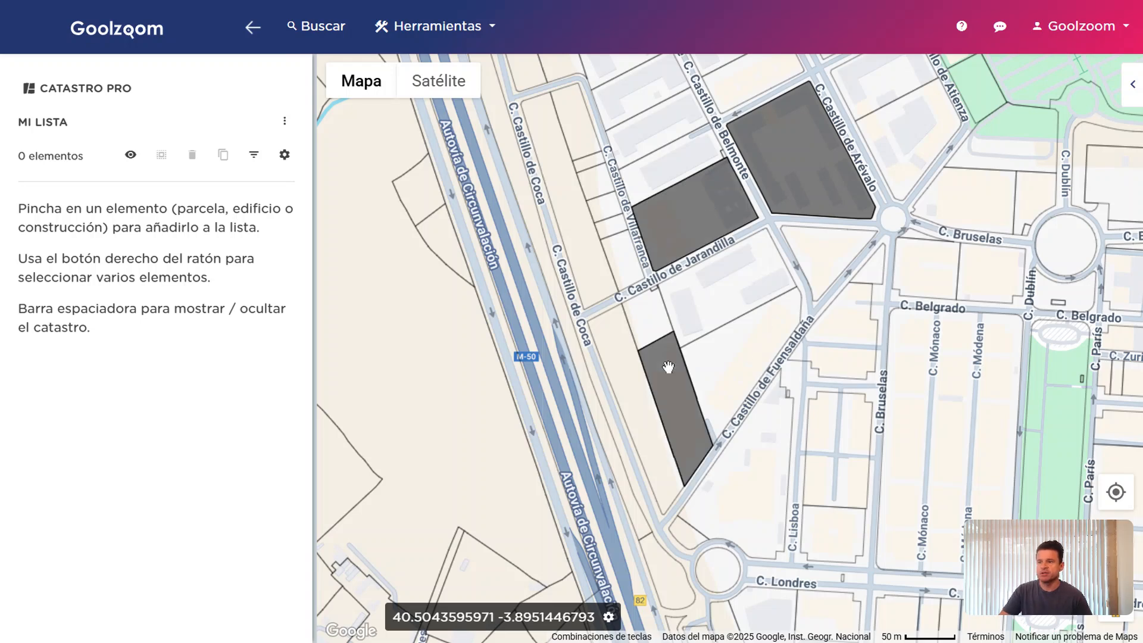
right_click(690, 243)
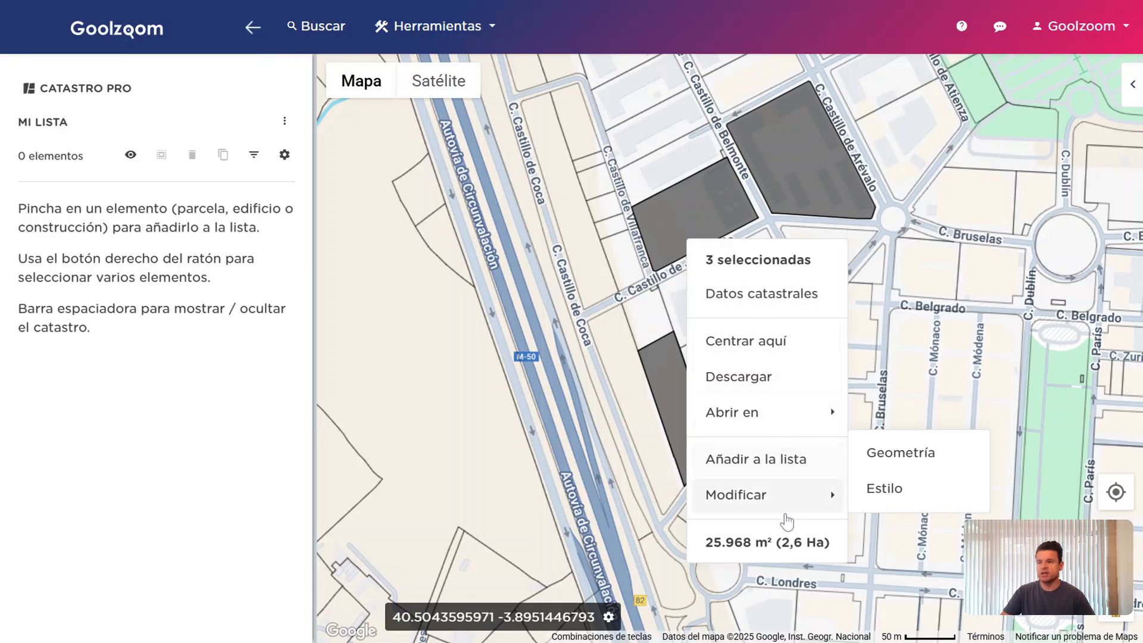
mouse_move(734, 421)
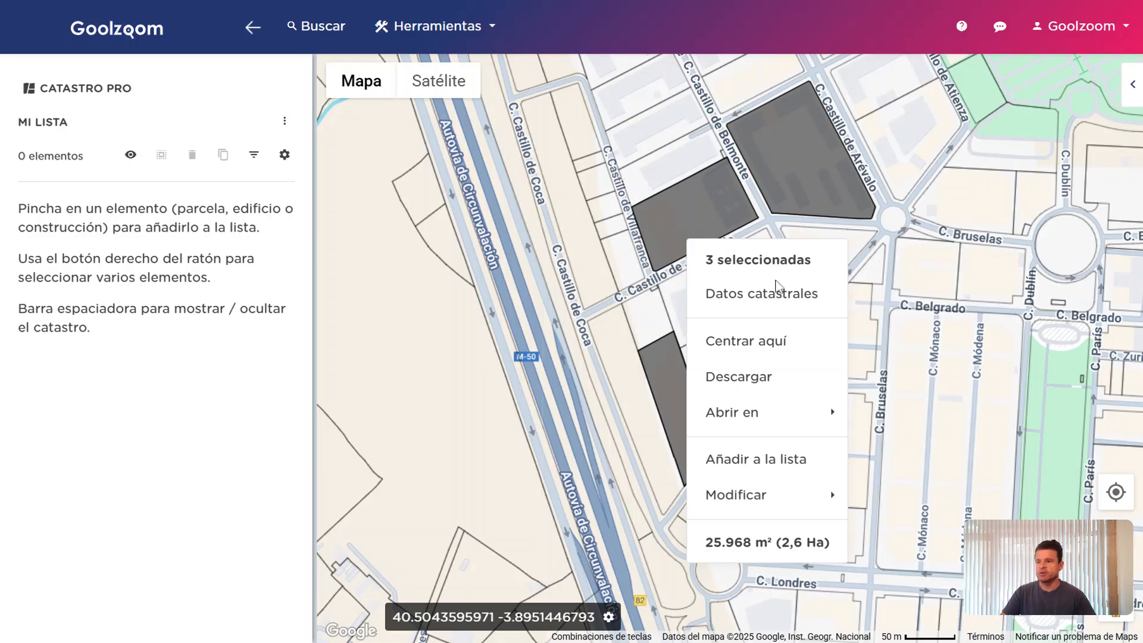
left_click(798, 302)
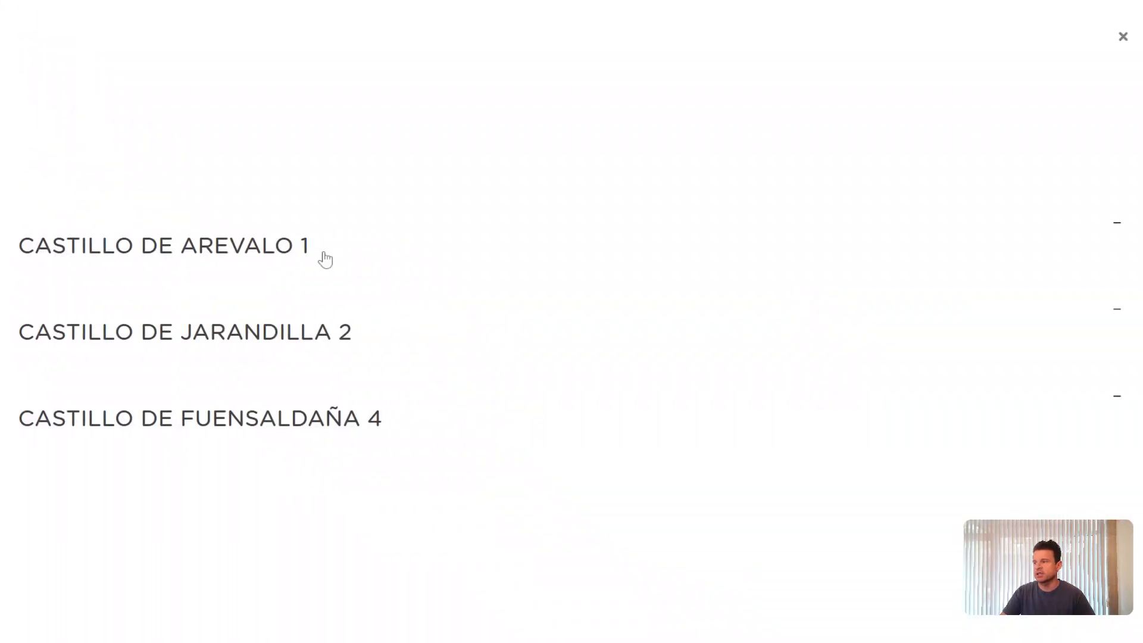
left_click(306, 245)
left_click(287, 86)
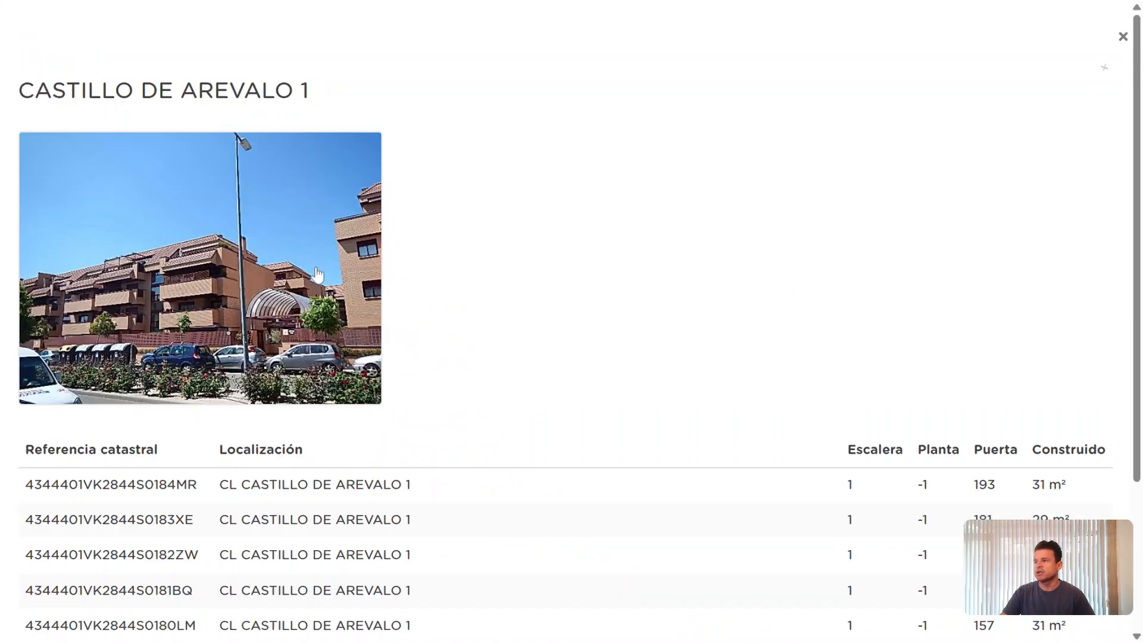
left_click(311, 350)
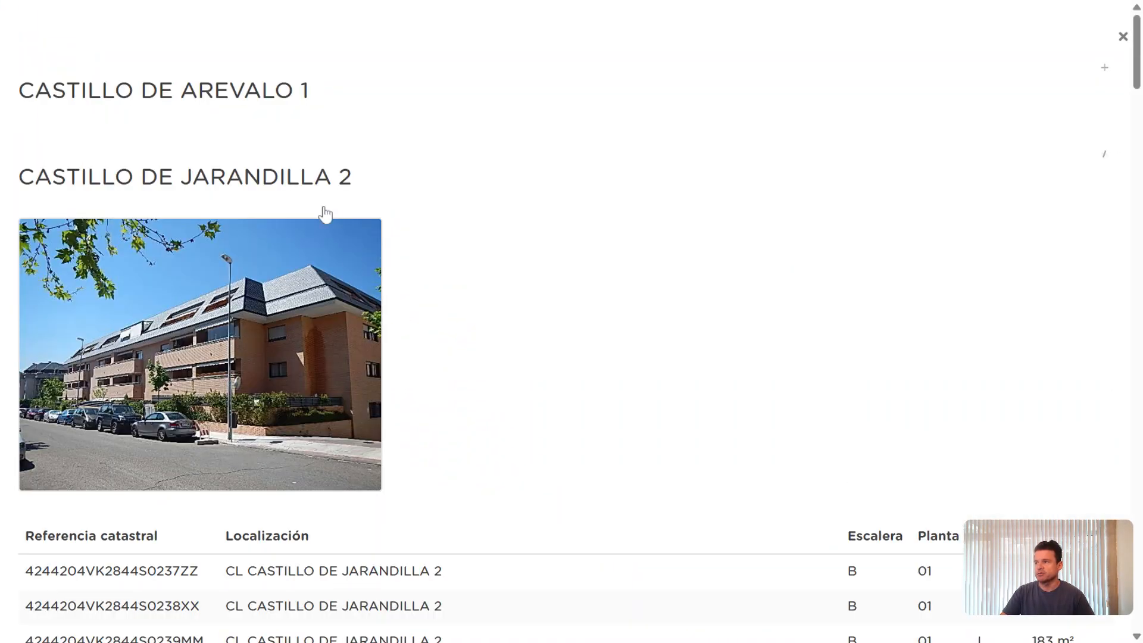
left_click(324, 194)
left_click(330, 401)
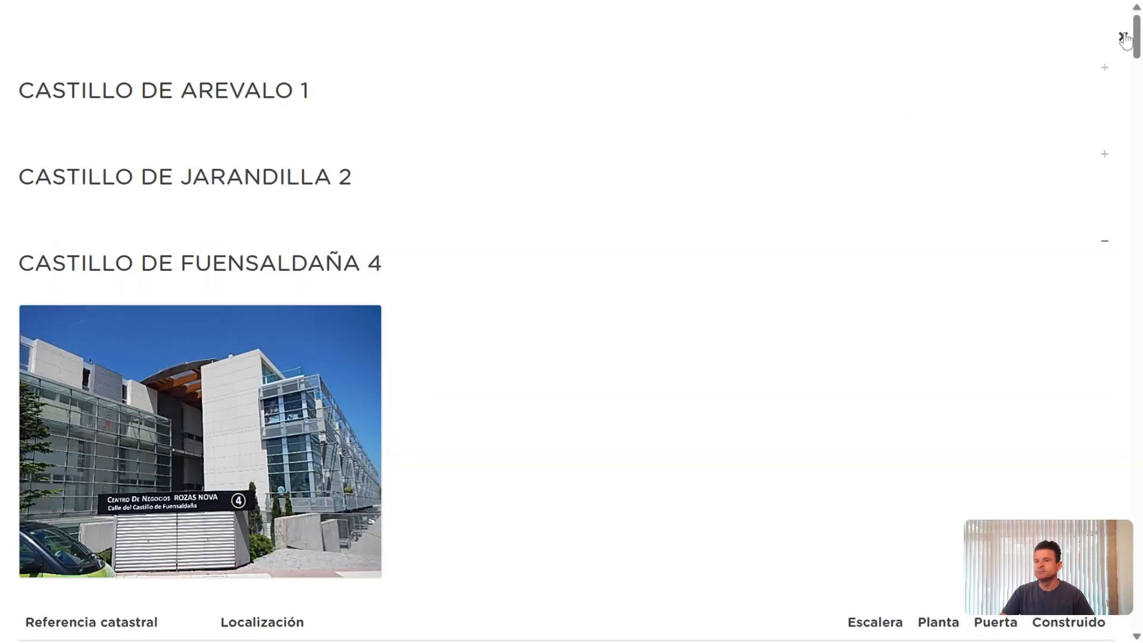
left_click(1123, 36)
Review the Abrir en and Modificar actions for the three parcels, then clear the selection
right_click(694, 236)
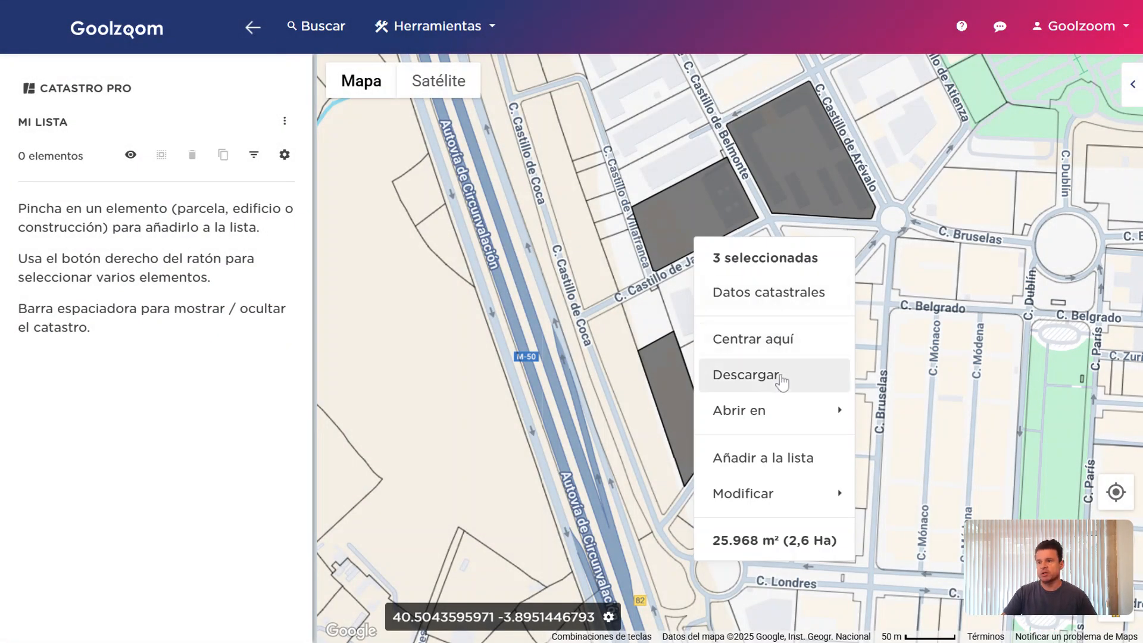
mouse_move(816, 416)
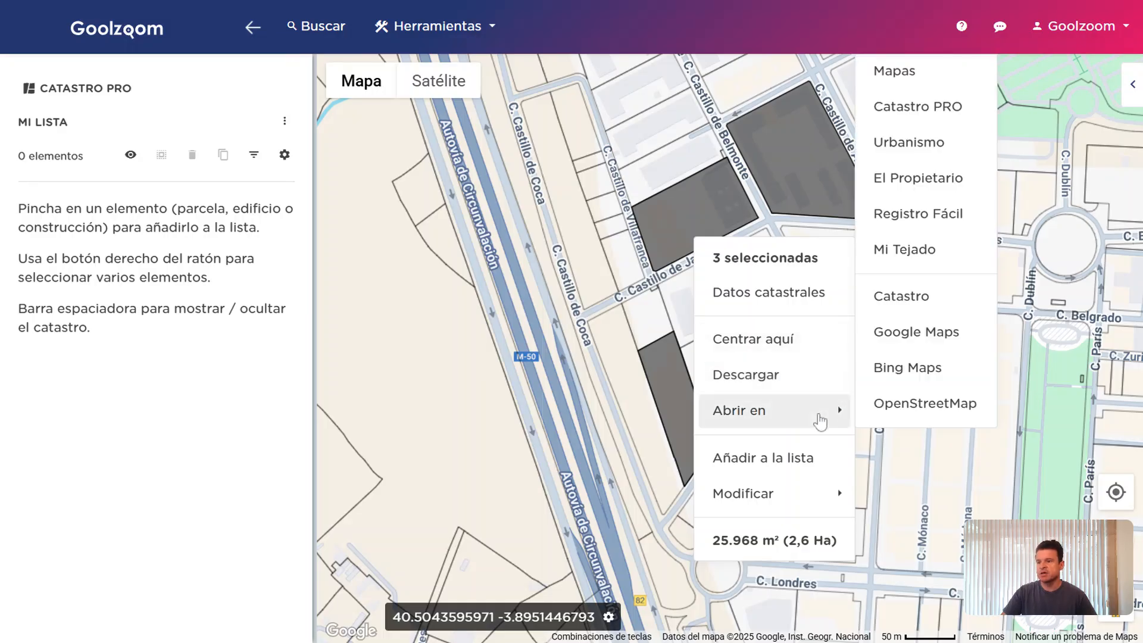
mouse_move(797, 500)
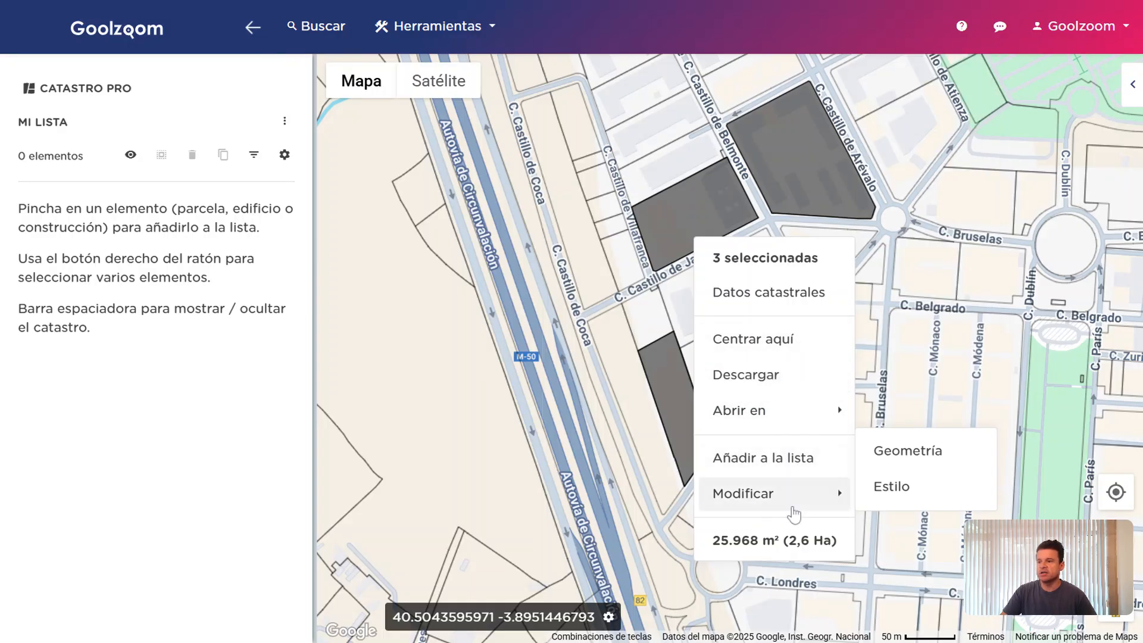
left_click(696, 225)
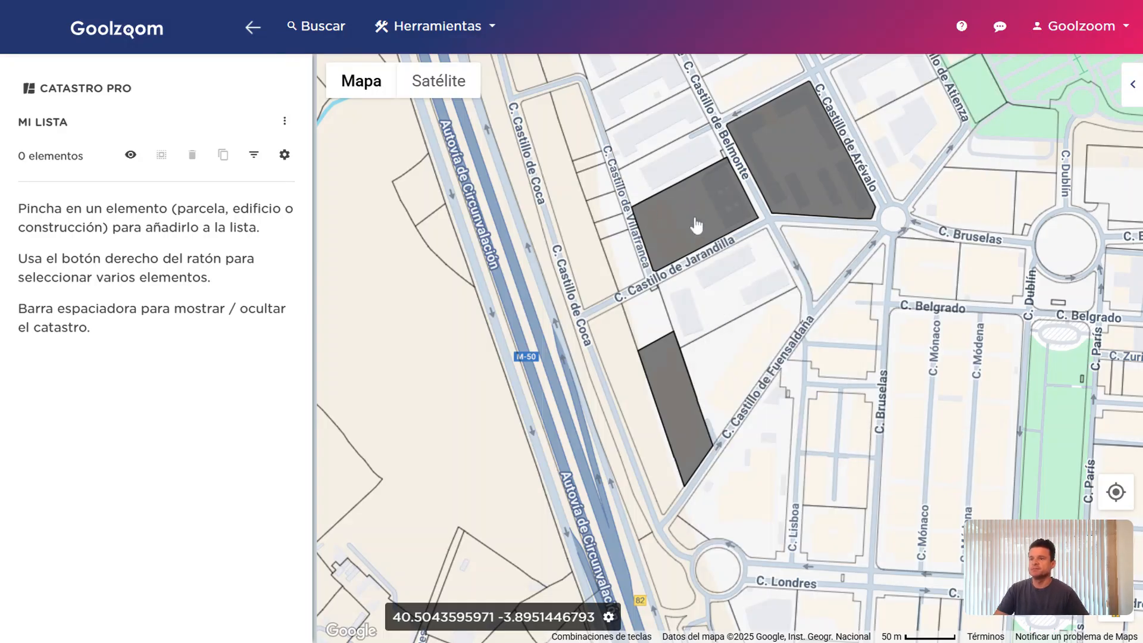
left_click(696, 226)
left_click_drag(708, 208, 713, 238)
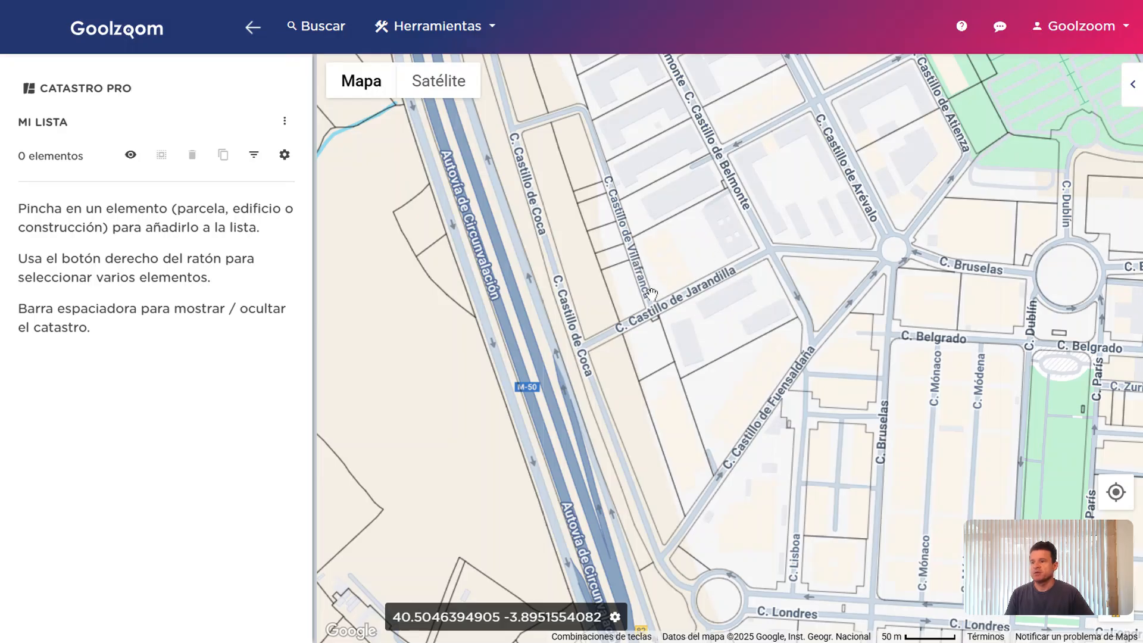
right_click(724, 391)
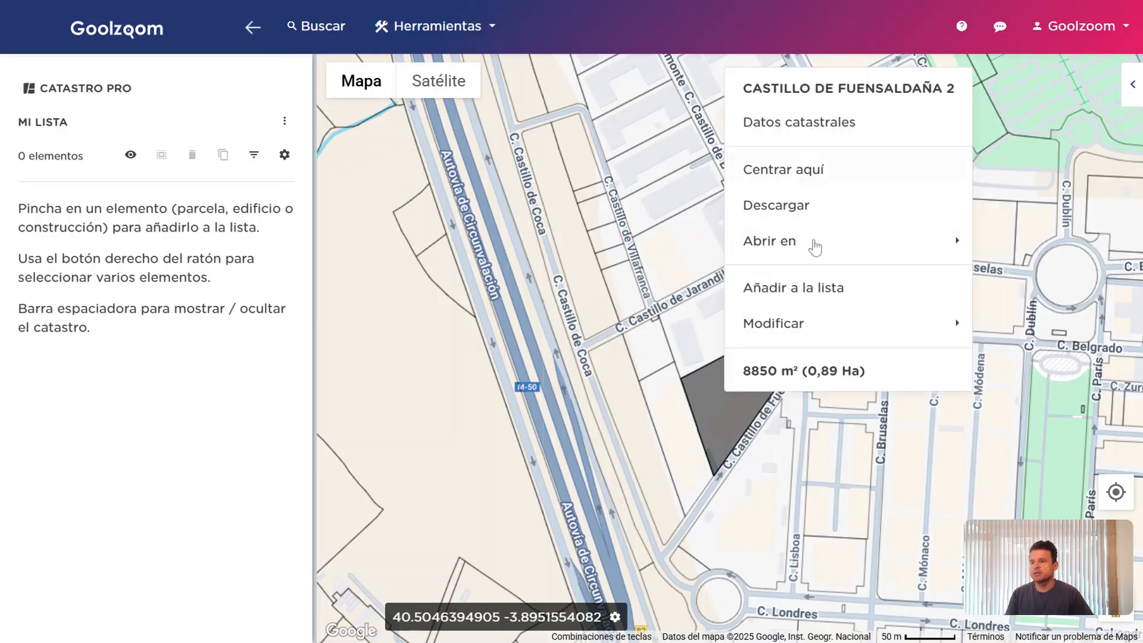
left_click(827, 297)
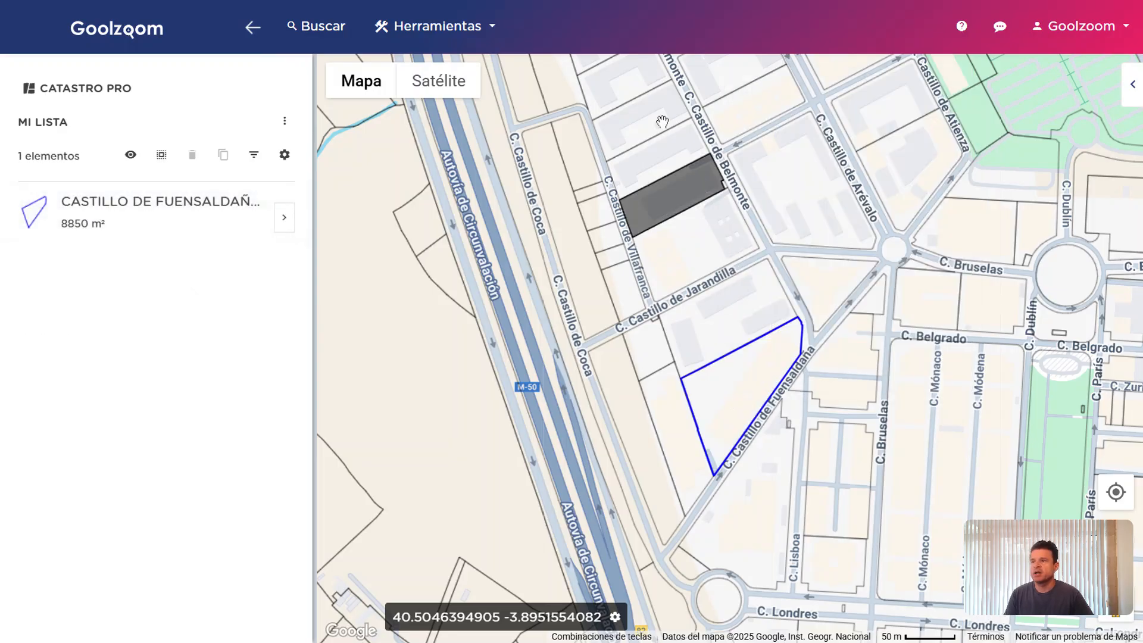
right_click(650, 106)
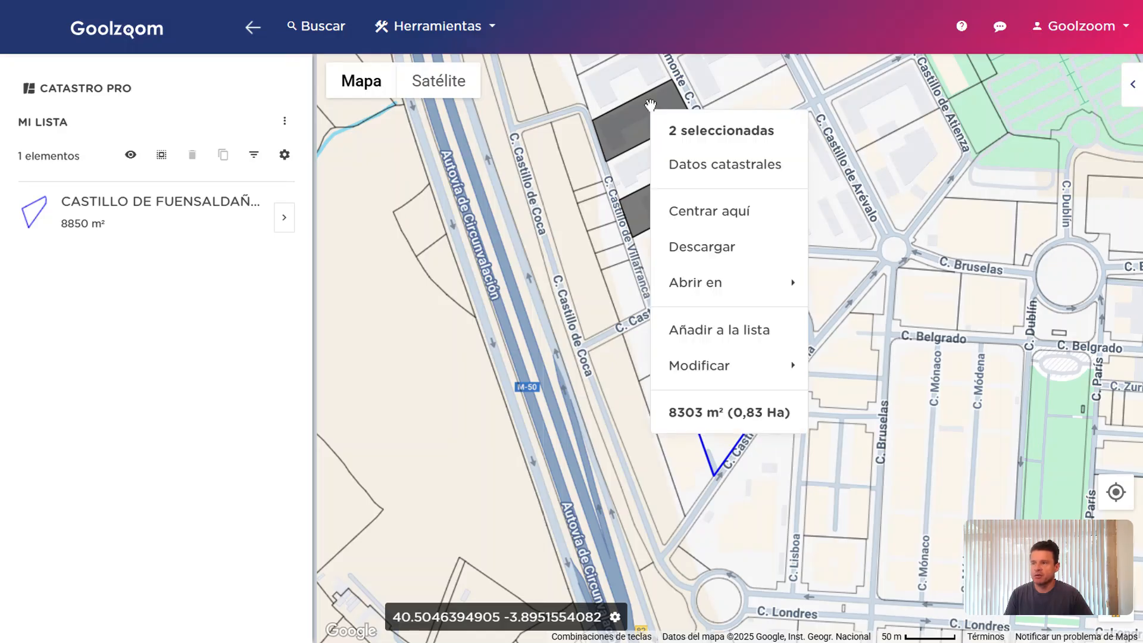
left_click(724, 335)
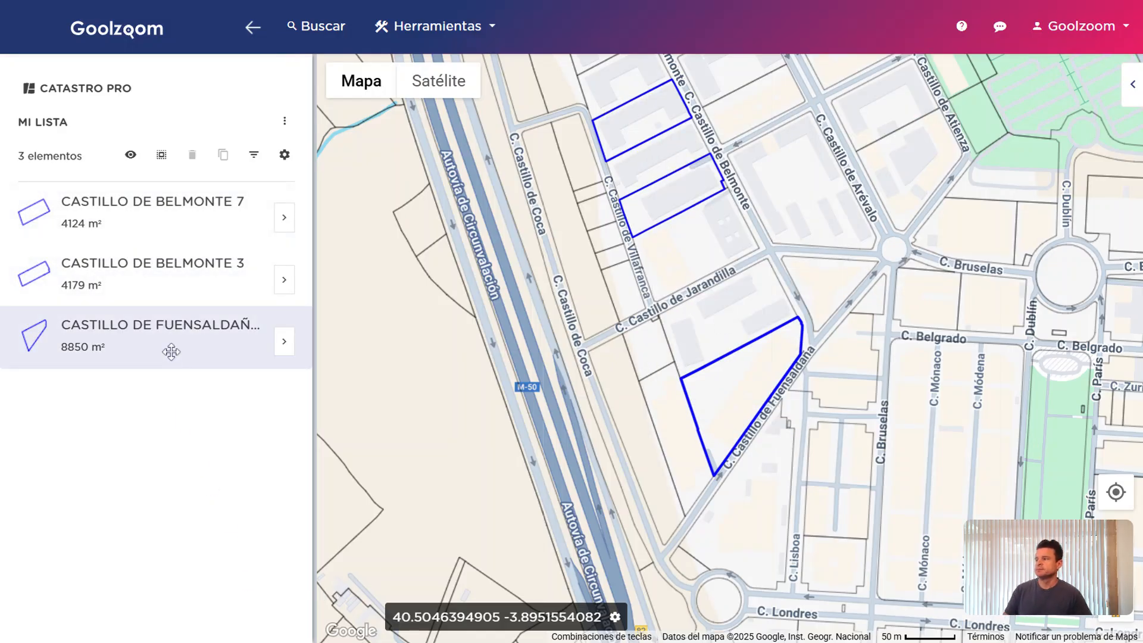
left_click(163, 235)
left_click(161, 270)
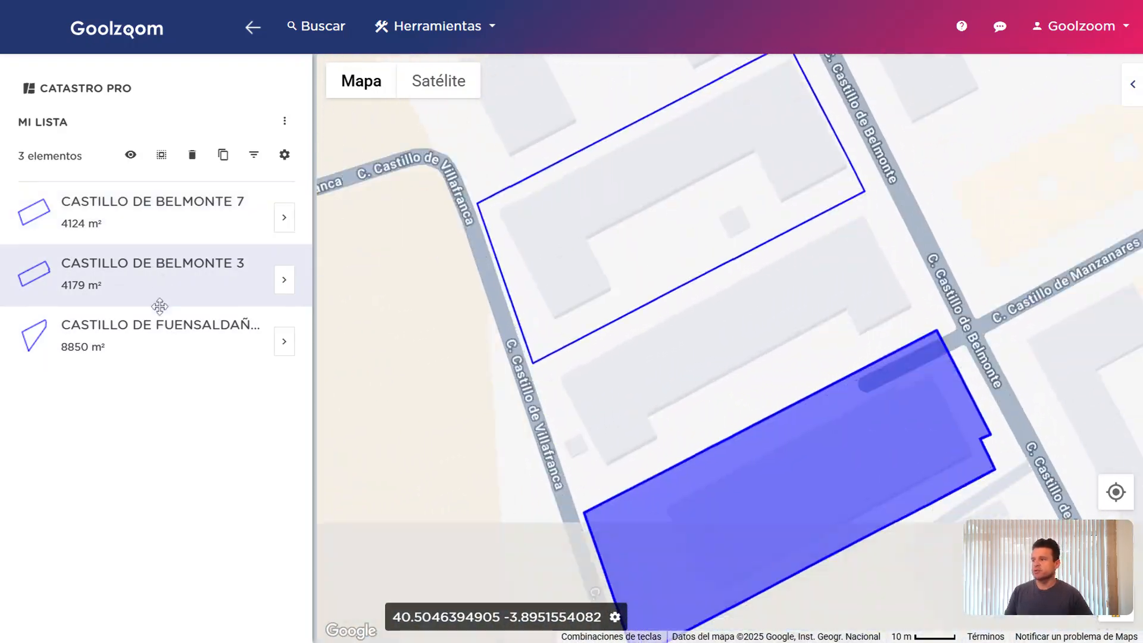
left_click(155, 340)
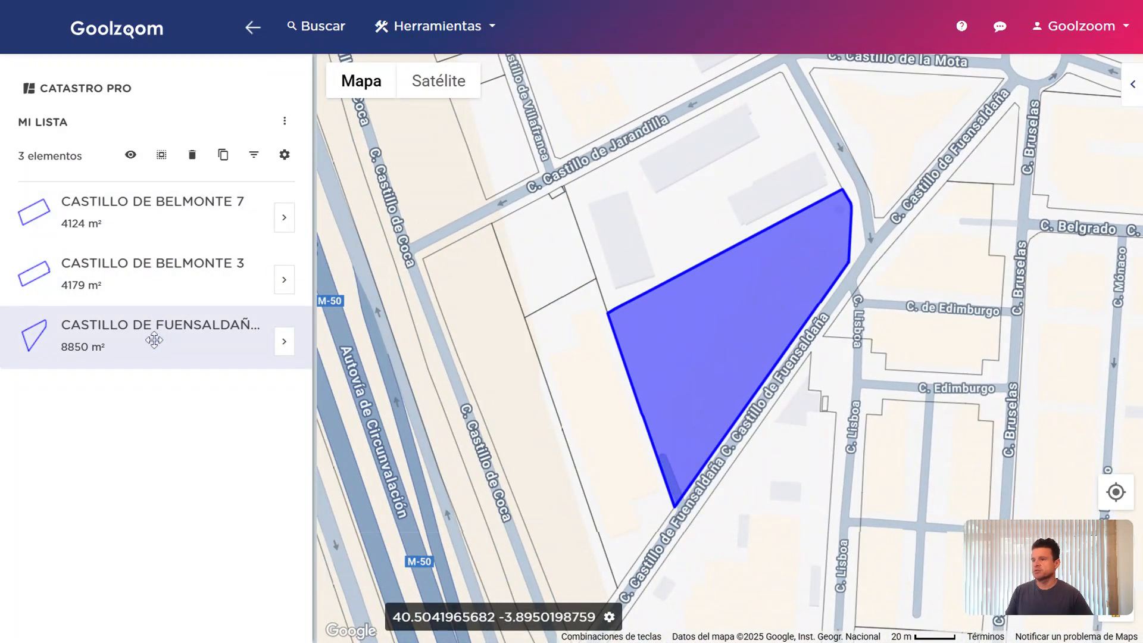
left_click(183, 275)
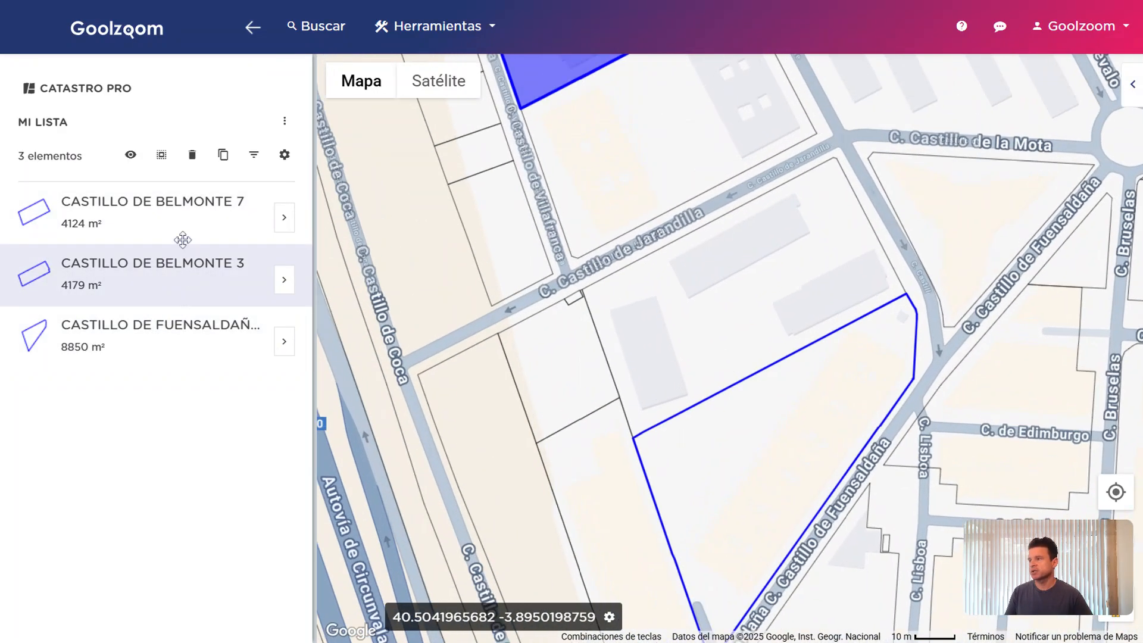
left_click(183, 219)
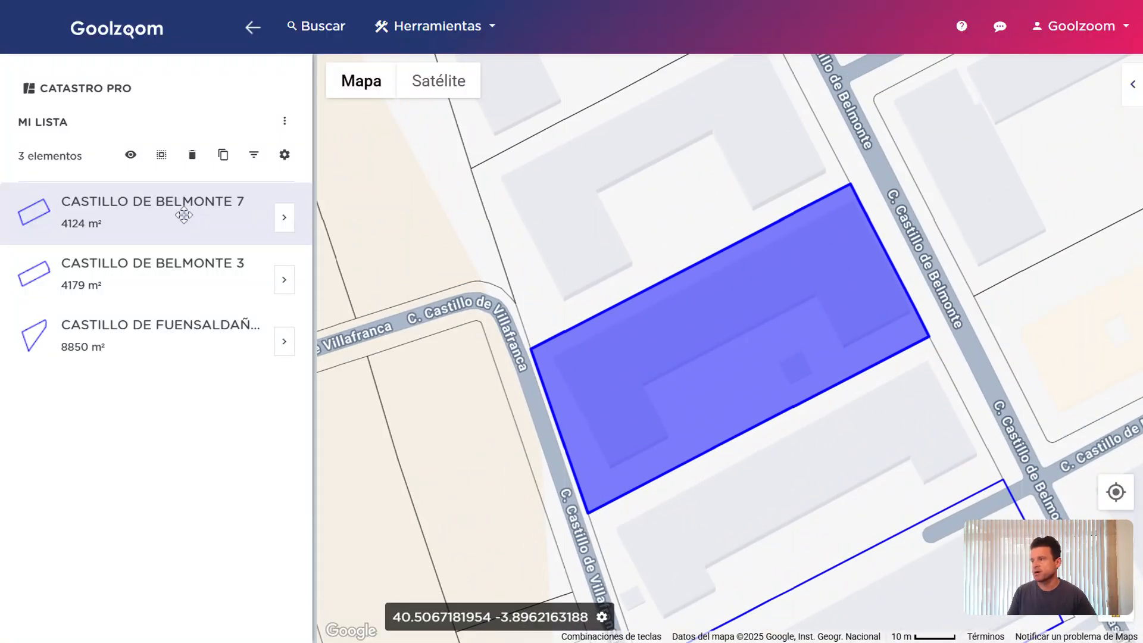
left_click(189, 249)
left_click(189, 228)
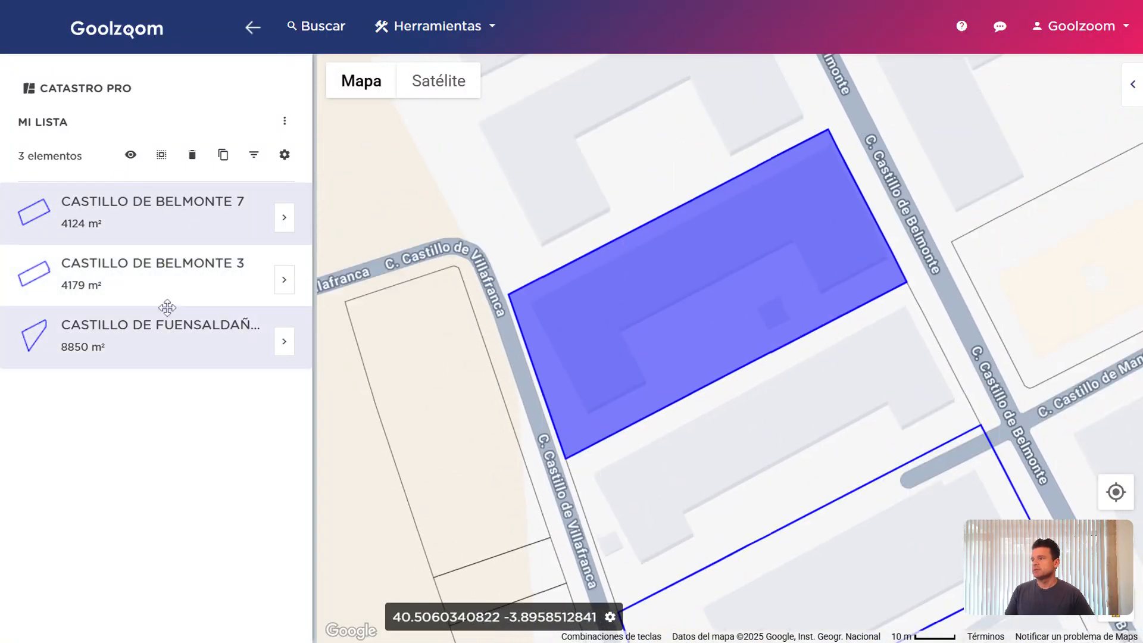
left_click(167, 309)
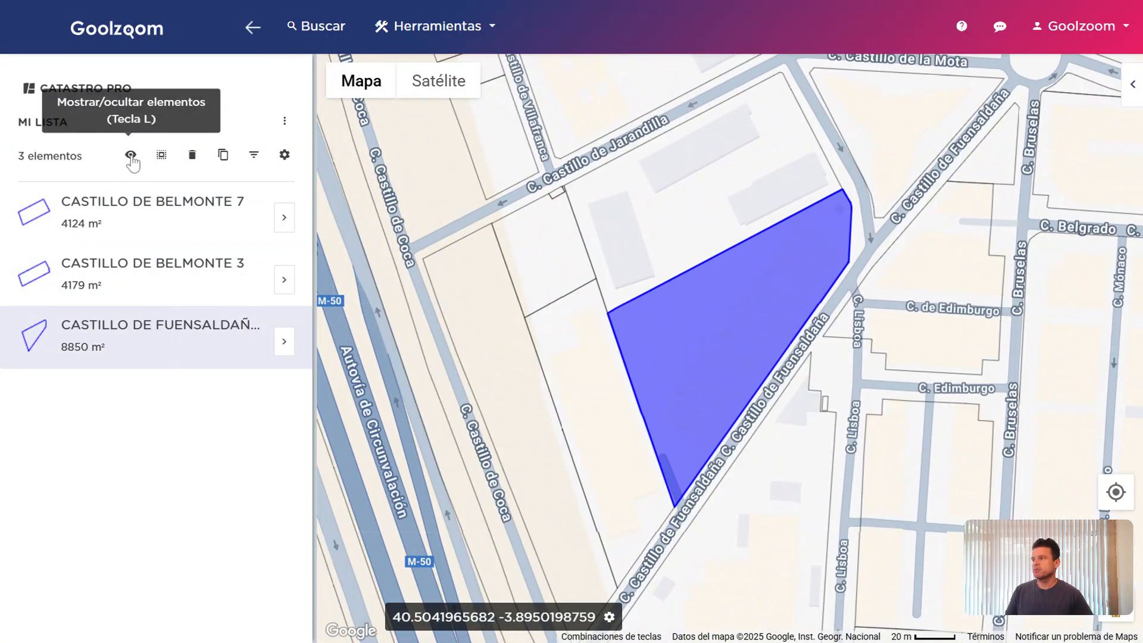
left_click(131, 157)
left_click(131, 156)
left_click(161, 156)
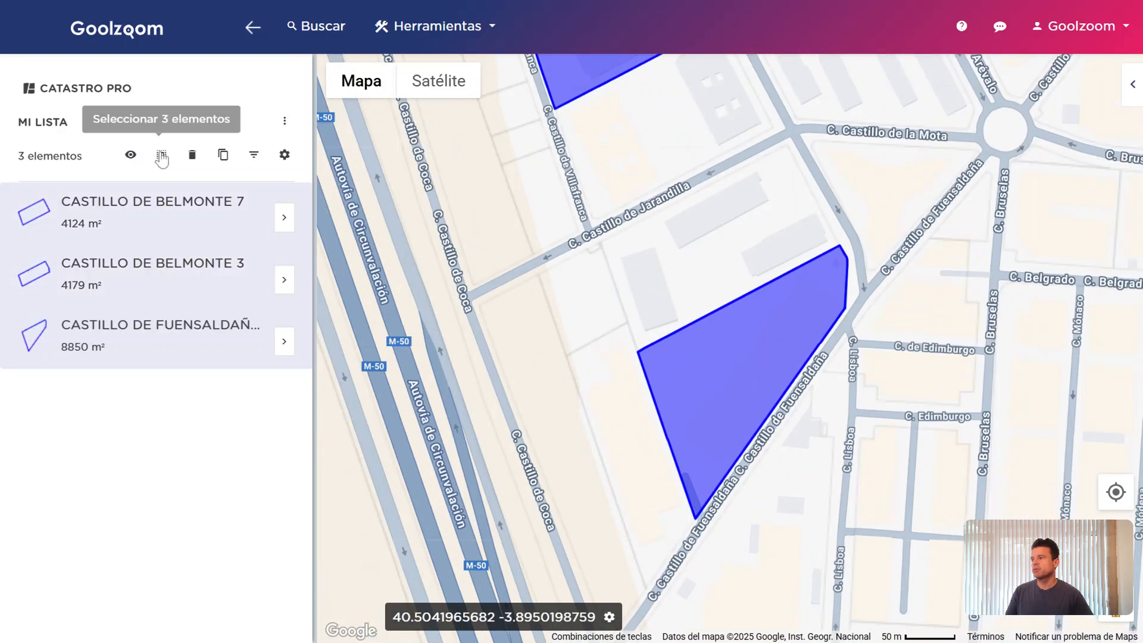
left_click(192, 155)
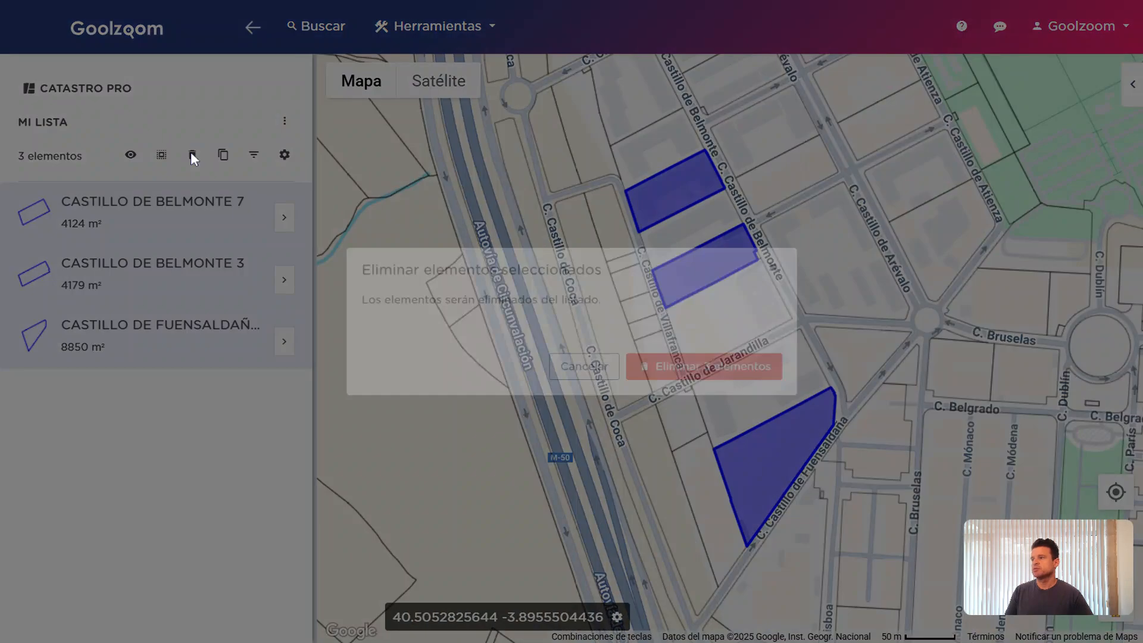
left_click(577, 382)
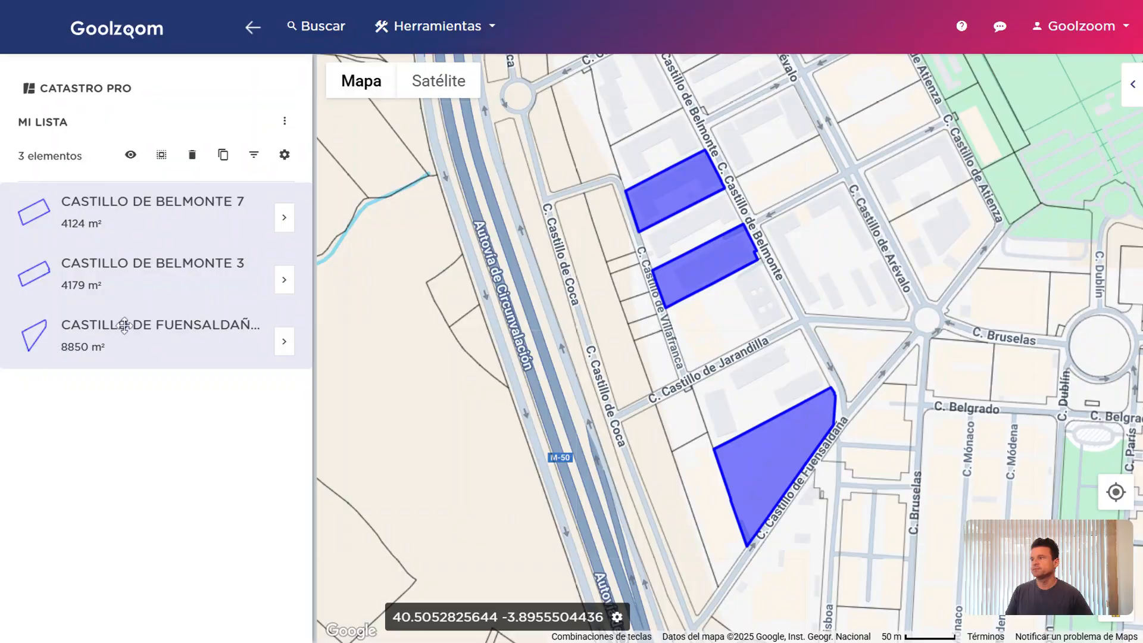
left_click(127, 325)
left_click(171, 264)
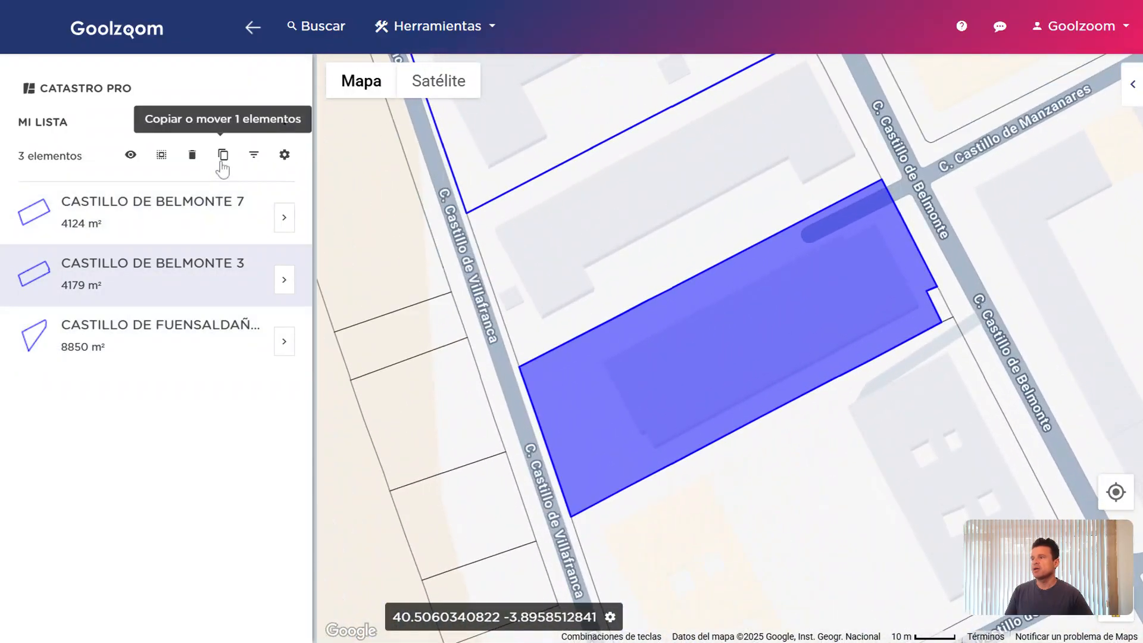
left_click(222, 165)
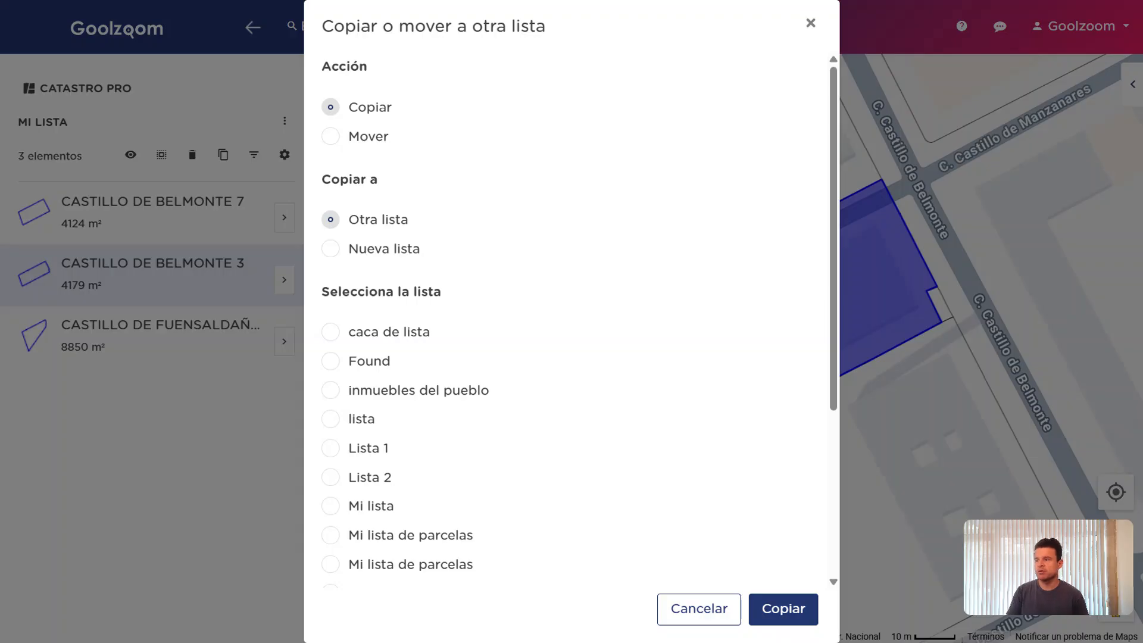
key("Escape")
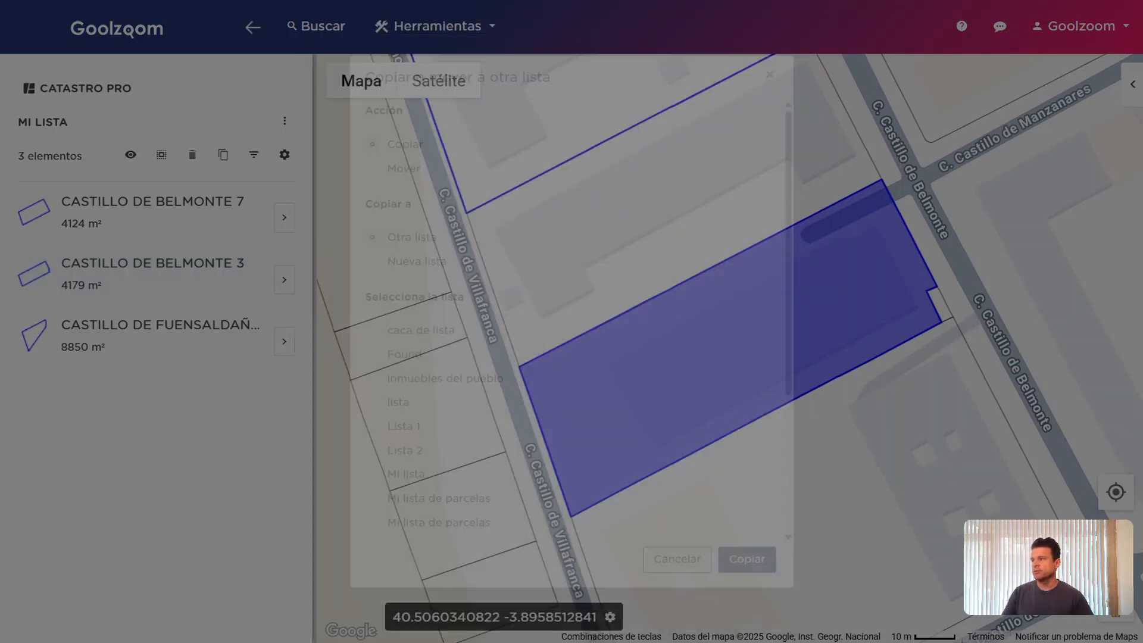
Switch Mi lista's view type to Imagen de fachada to show facade photos
left_click(284, 156)
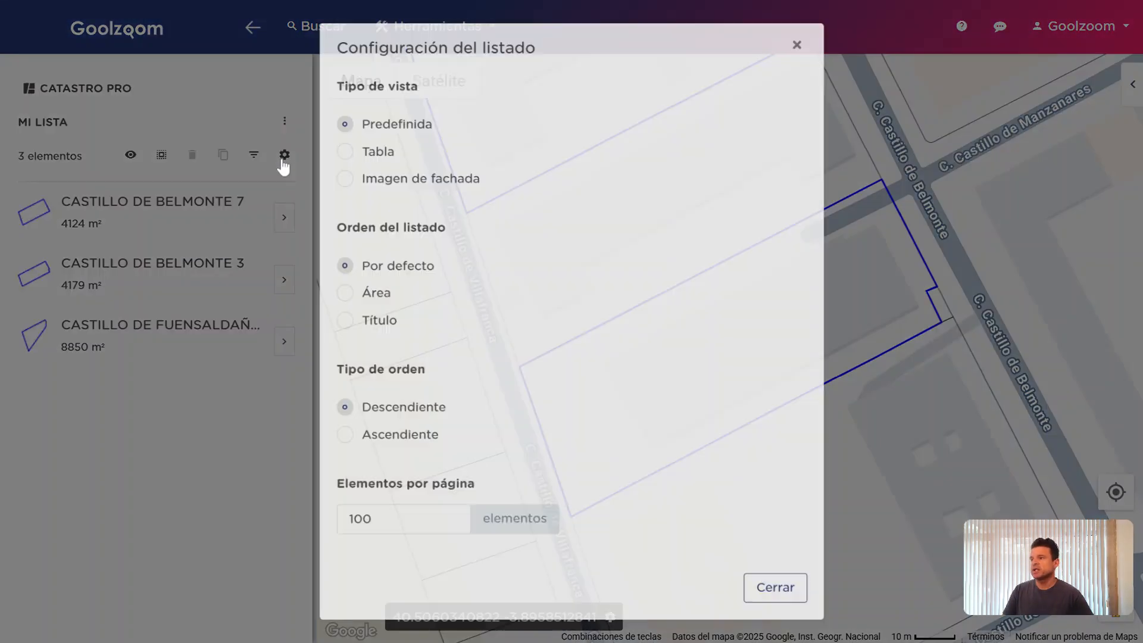
left_click(373, 143)
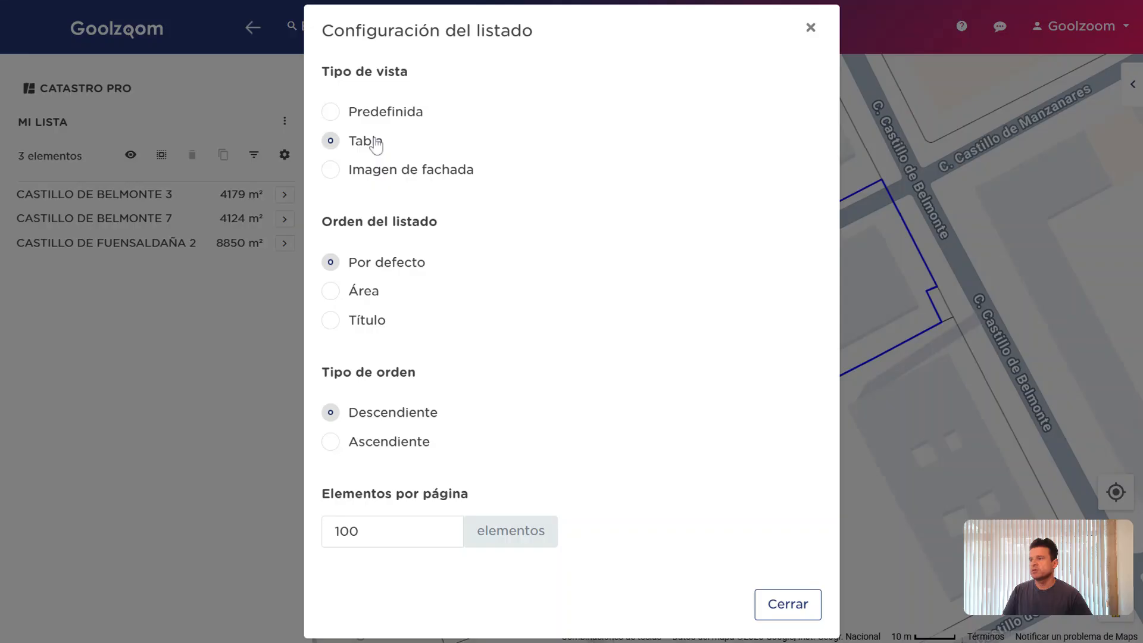
left_click(401, 174)
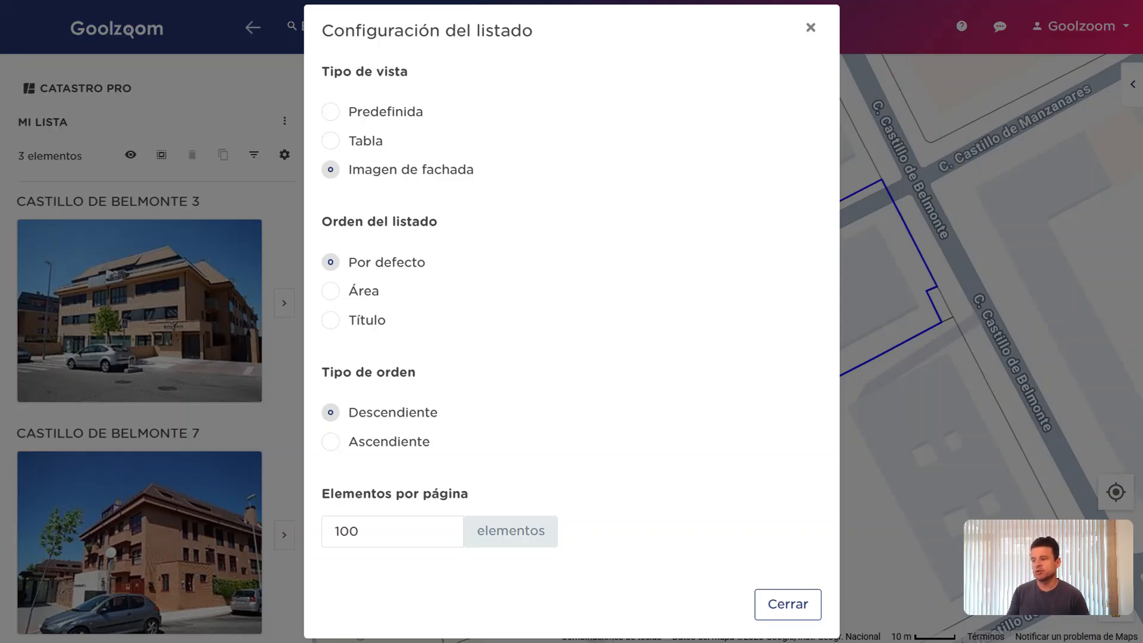
left_click(283, 388)
scroll(284, 389, "down", 4)
scroll(284, 389, "up", 2)
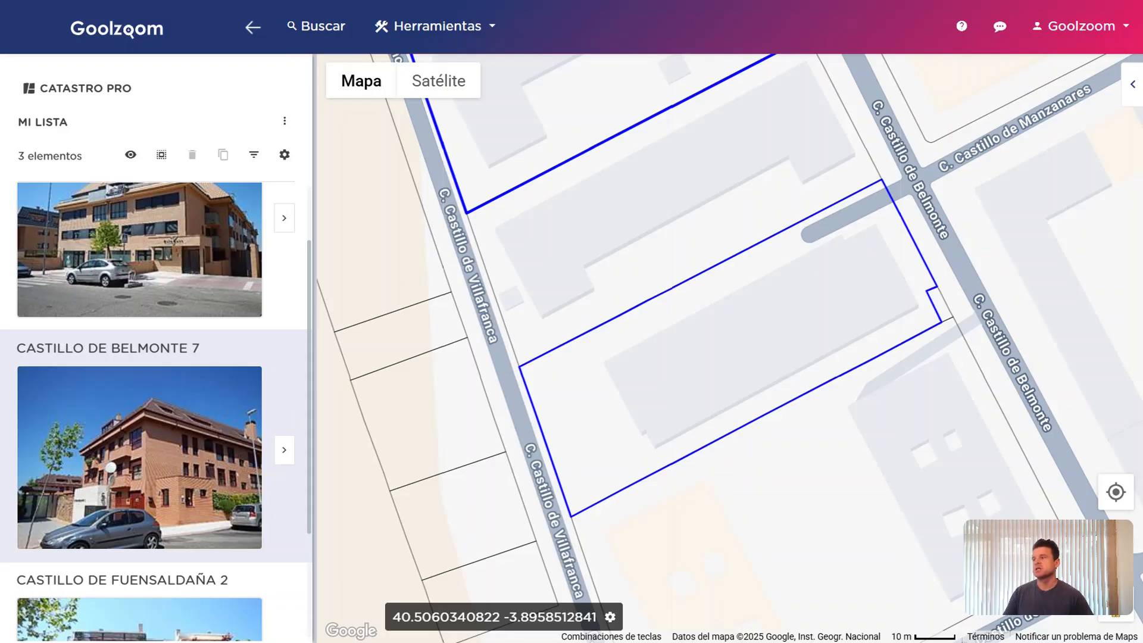
Reopen the list display settings to confirm 100 elements per page
left_click(284, 155)
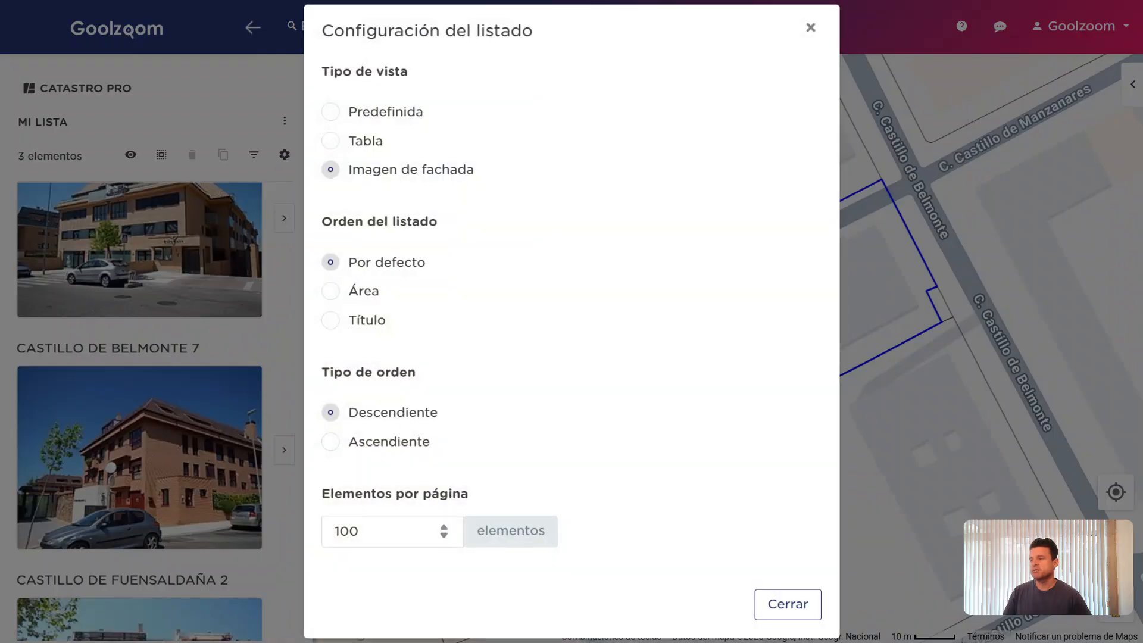
left_click(432, 531)
left_click(787, 604)
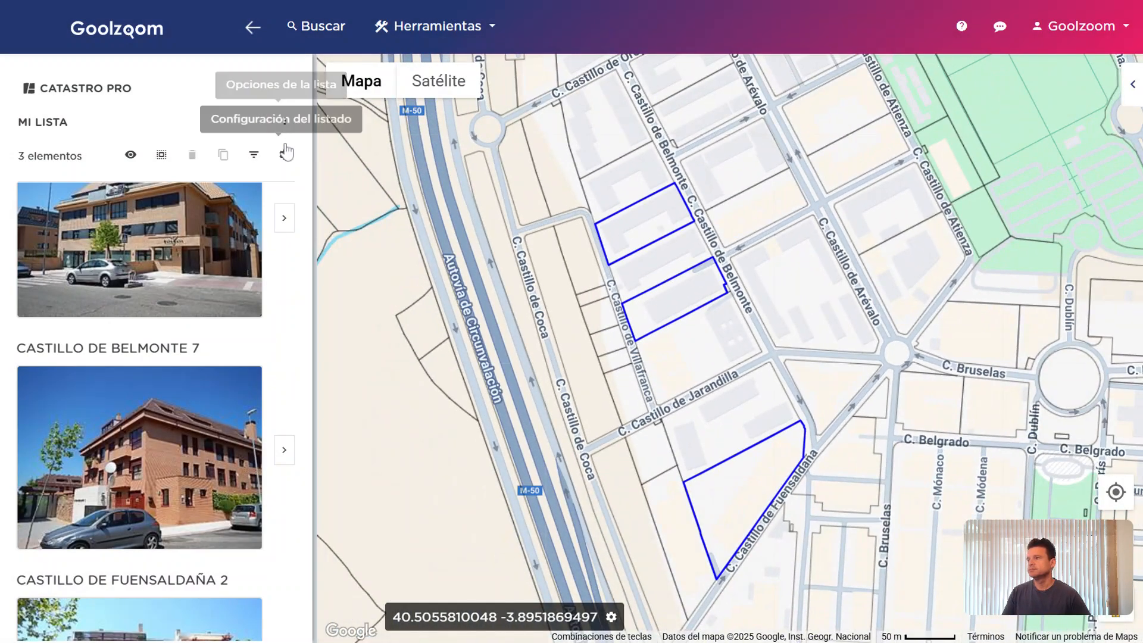
left_click(284, 122)
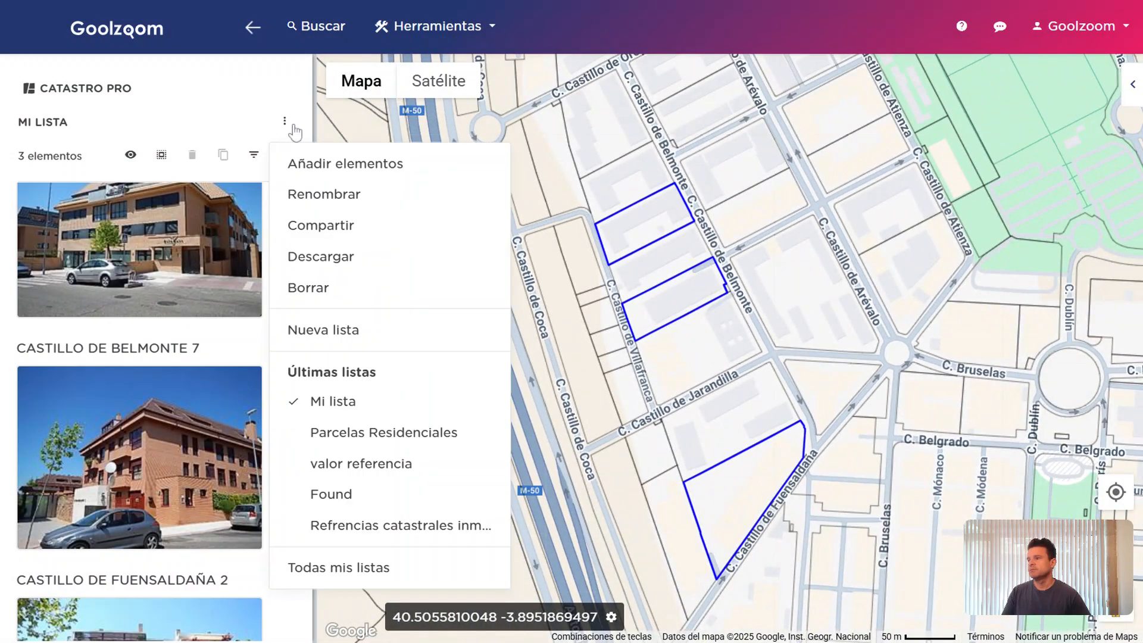
left_click(286, 154)
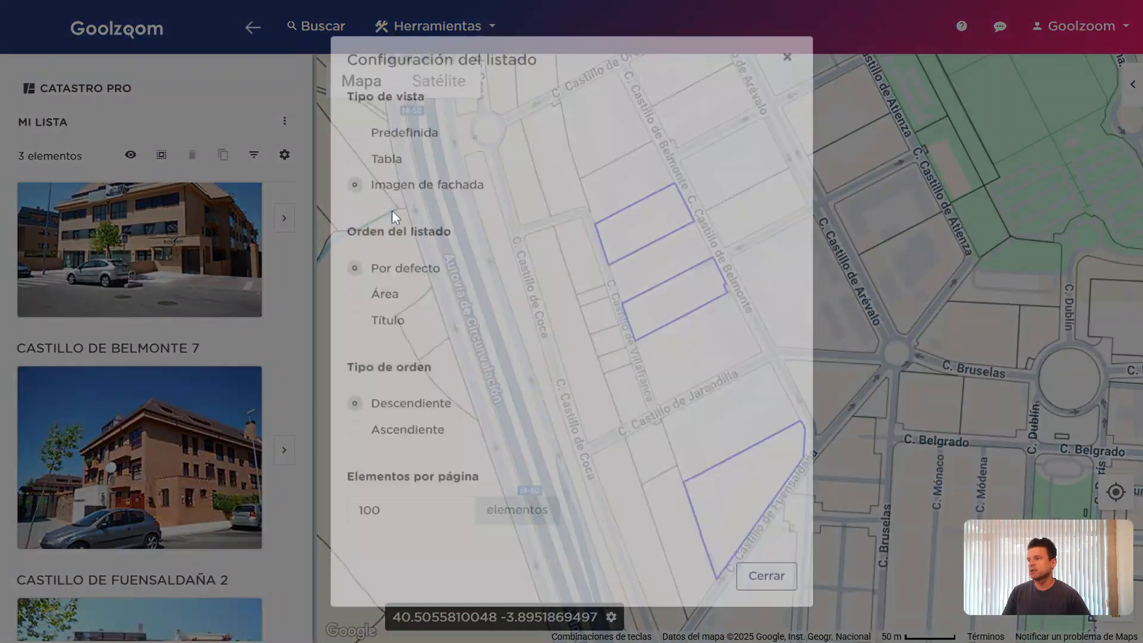
left_click(379, 146)
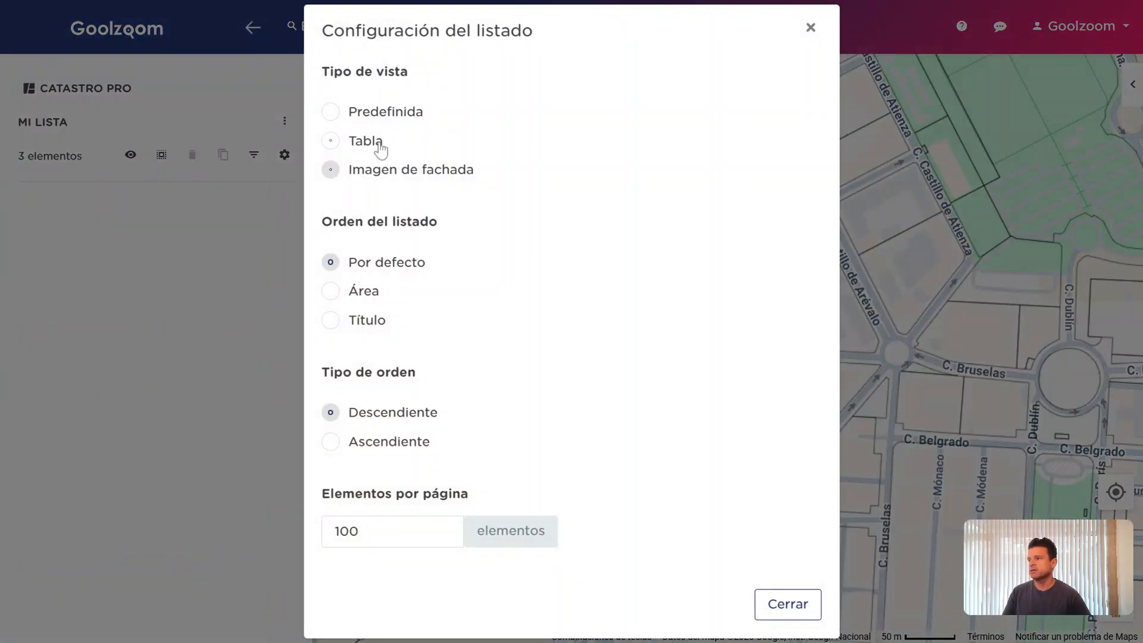
left_click(381, 116)
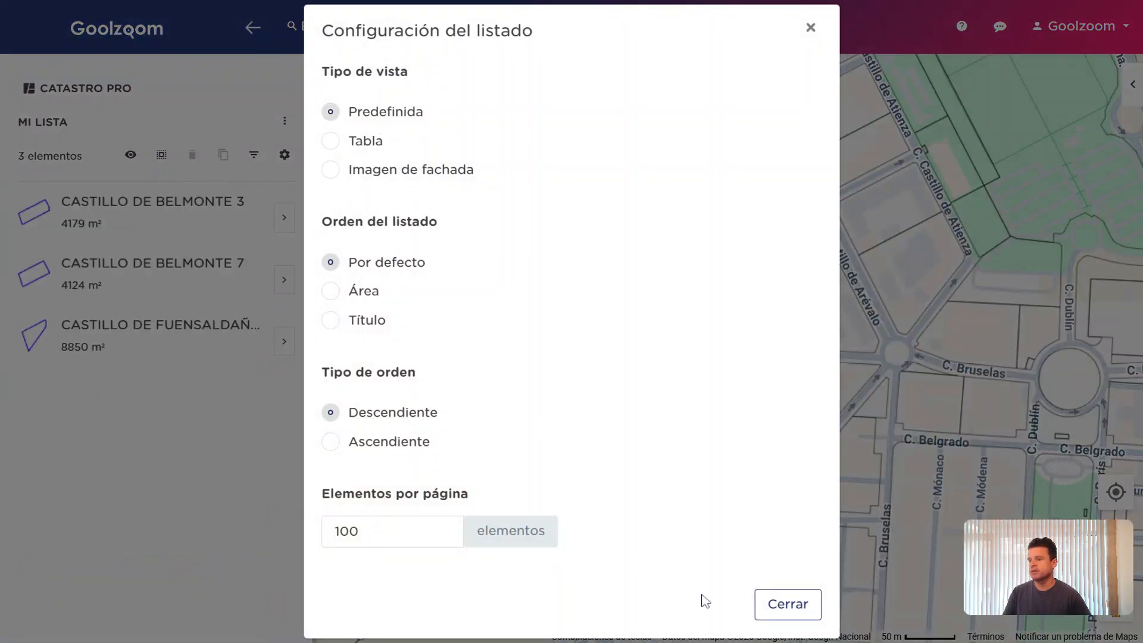
left_click(810, 607)
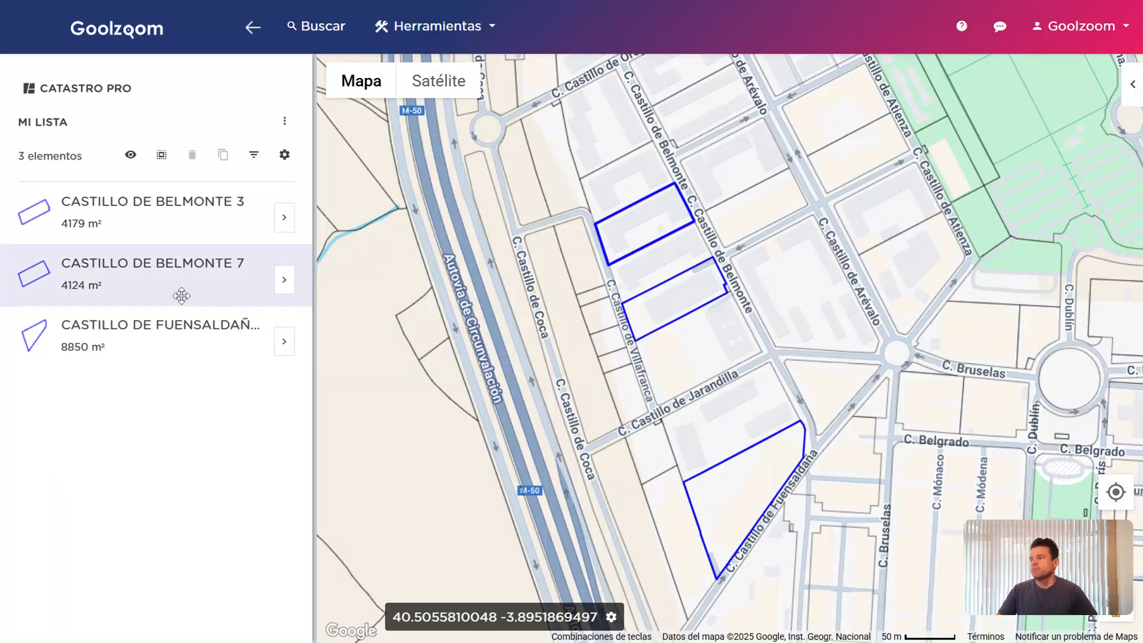
left_click(191, 225)
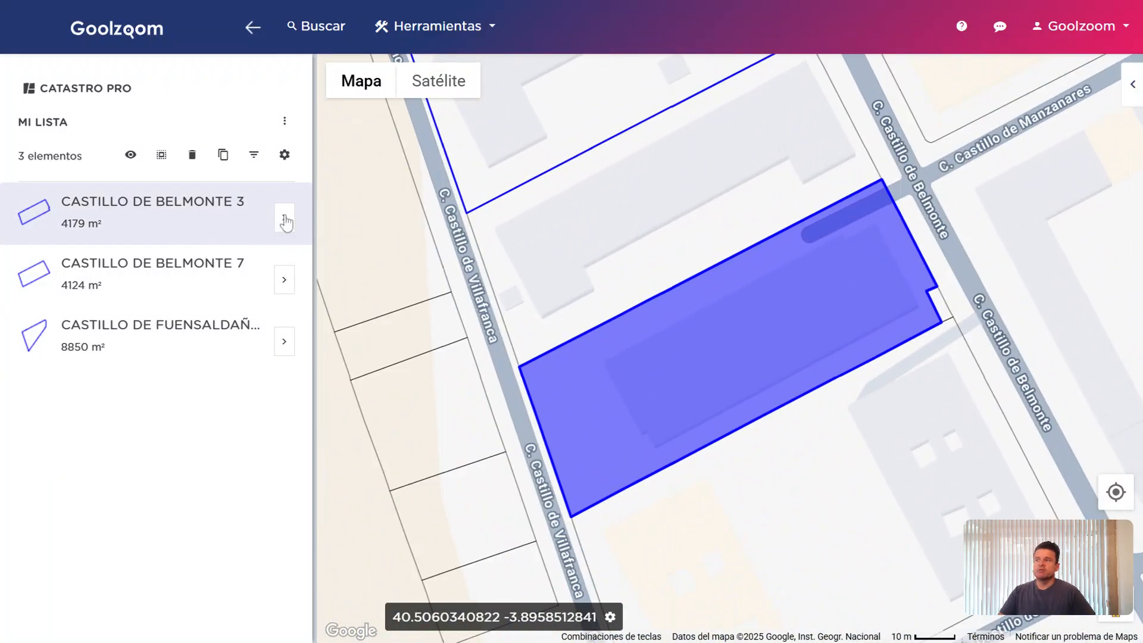
left_click(284, 220)
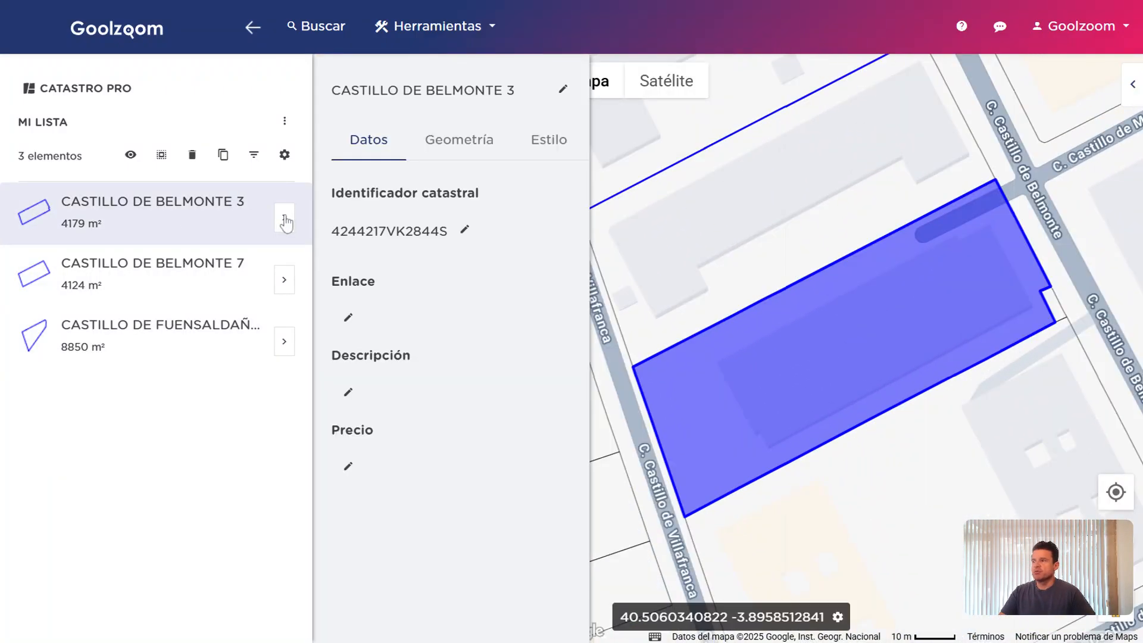
left_click(348, 319)
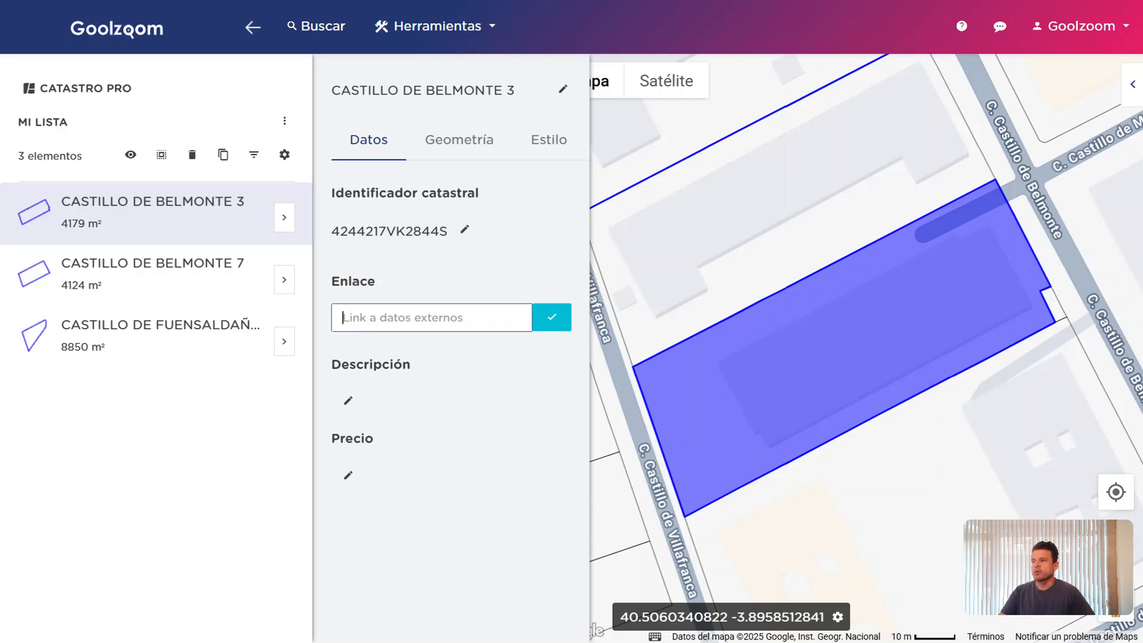
left_click(470, 293)
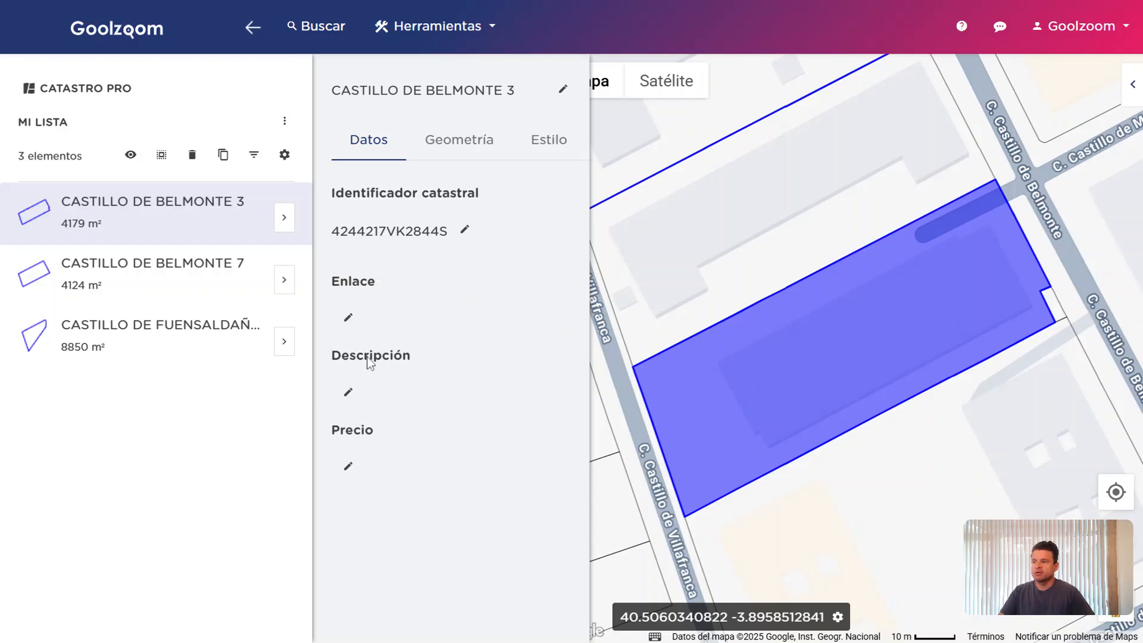
left_click(349, 394)
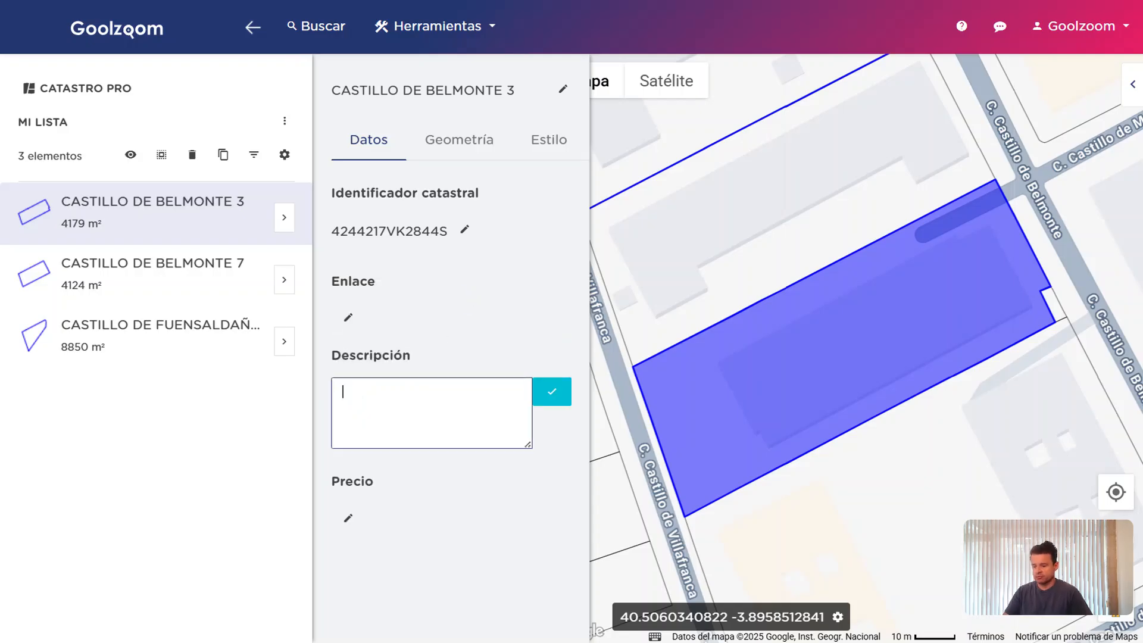
type("d fds as")
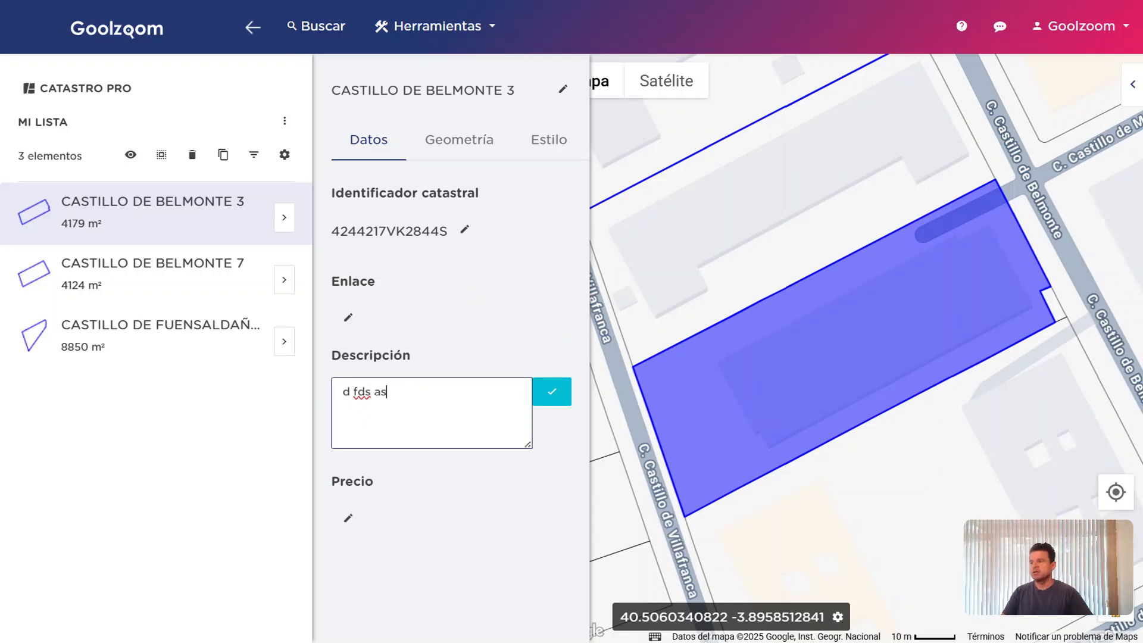
left_click(559, 400)
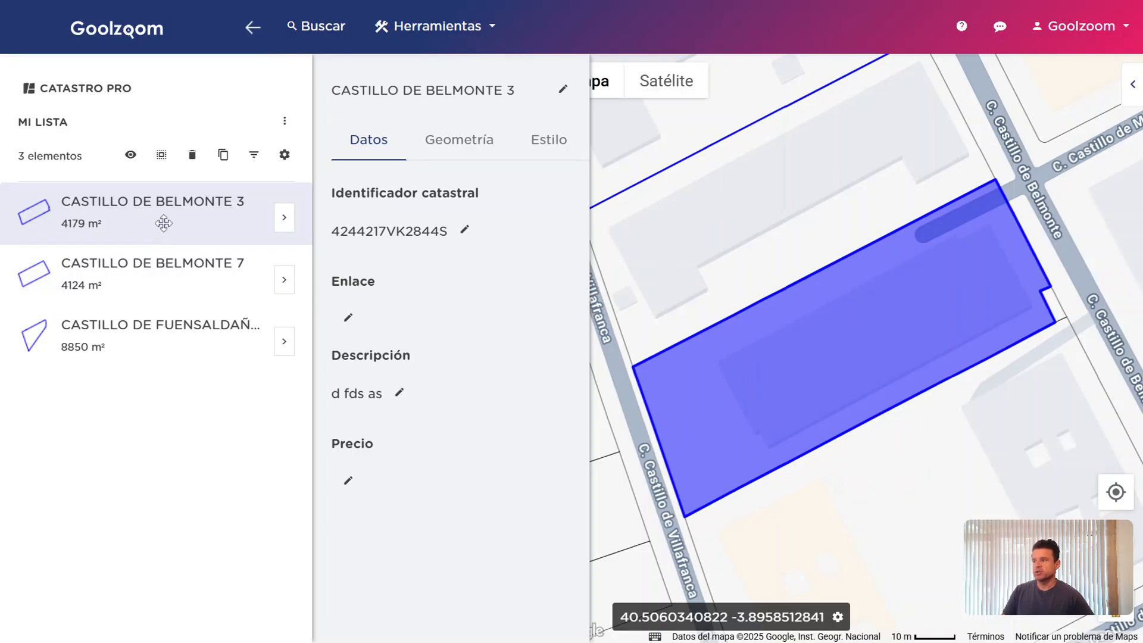
Pull the parcel's top-right vertex inward and save the reshaped polygon
left_click(444, 150)
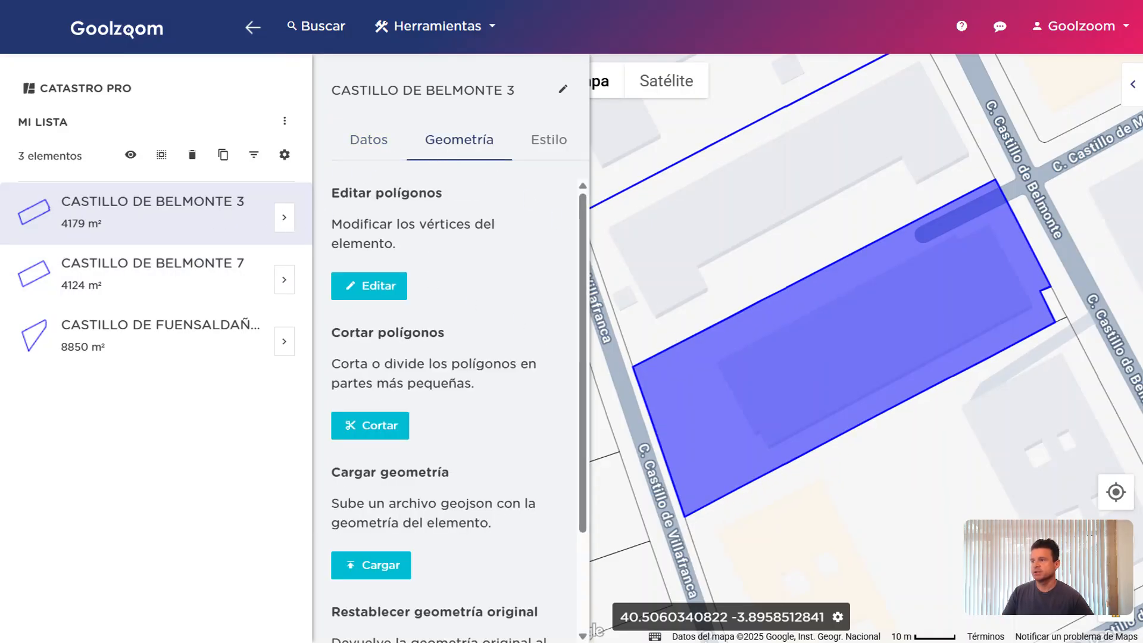
left_click(390, 287)
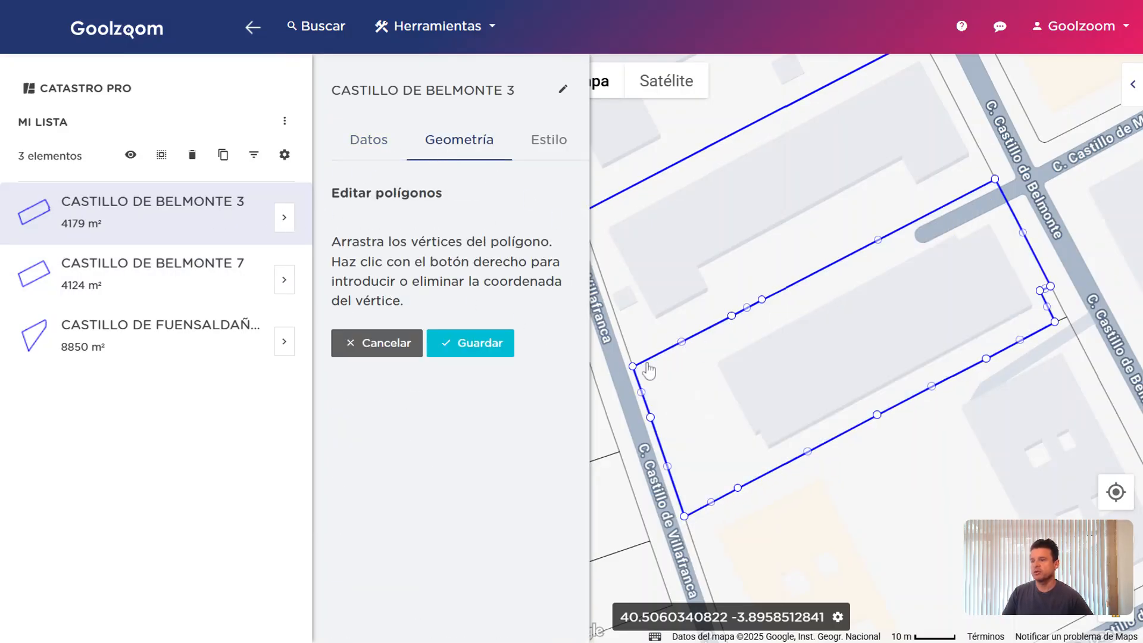
left_click_drag(994, 179, 979, 240)
left_click(476, 343)
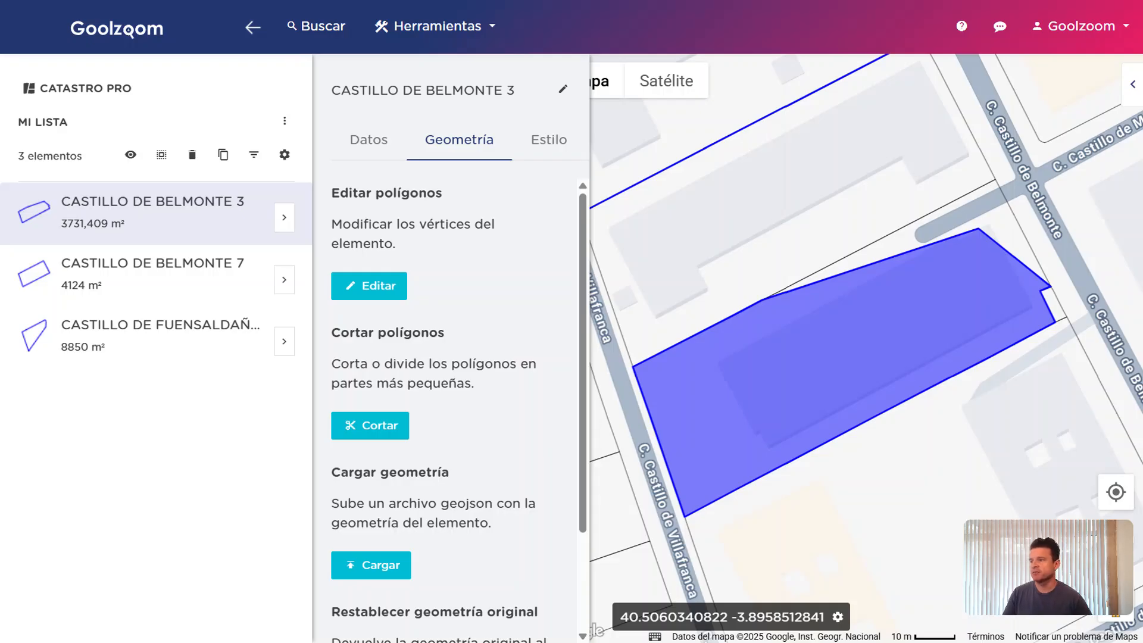
Cut the parcel polygon with a drawn five-point cutting shape
left_click(385, 425)
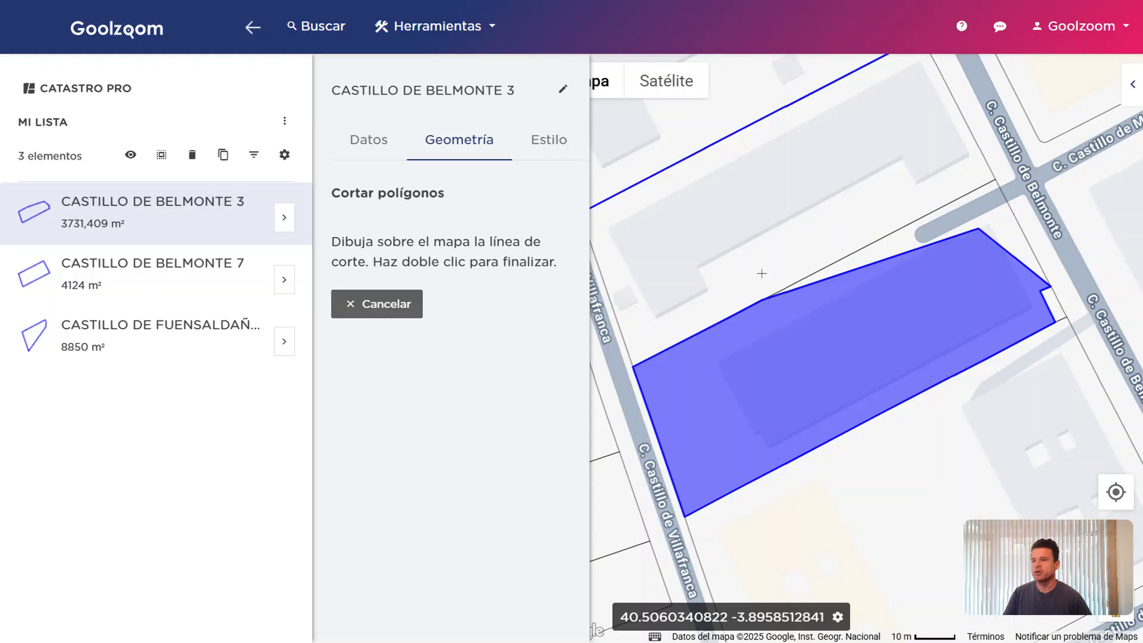
left_click(869, 226)
left_click(982, 423)
left_click(1091, 320)
left_click(1055, 165)
double_click(907, 181)
left_click(456, 567)
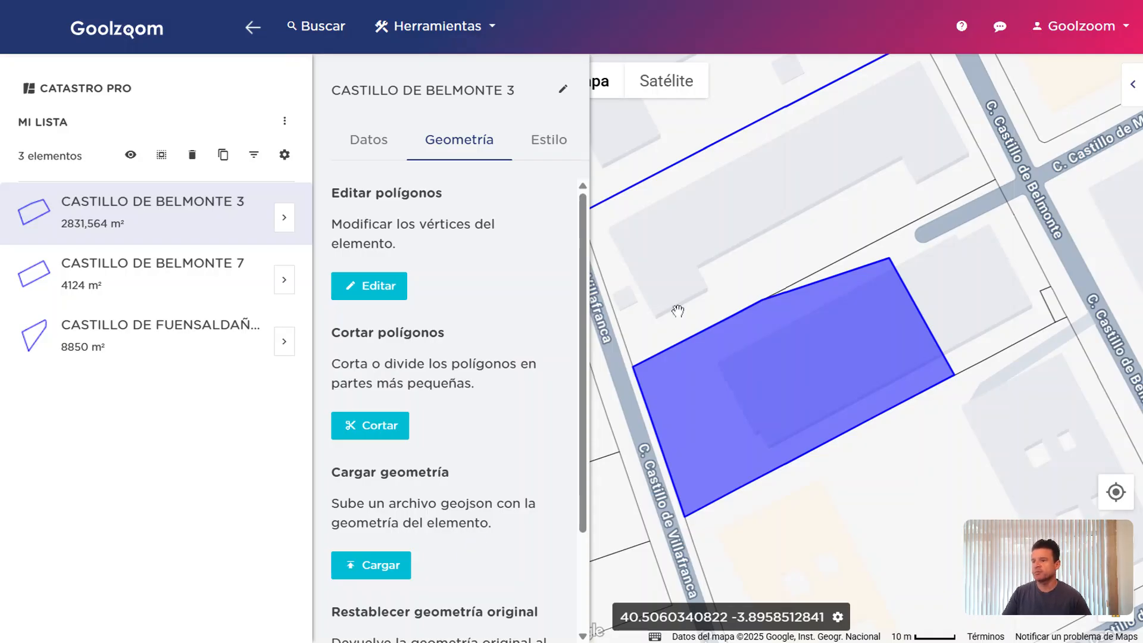
left_click_drag(778, 261, 835, 184)
scroll(878, 332, "down", 2)
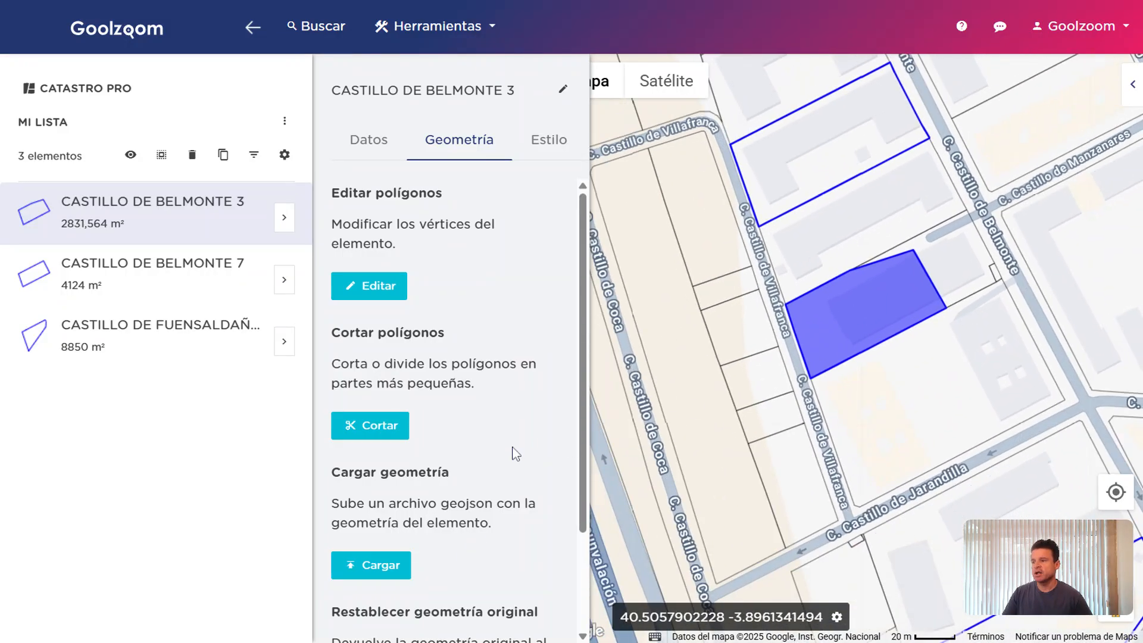
scroll(516, 454, "down", 2)
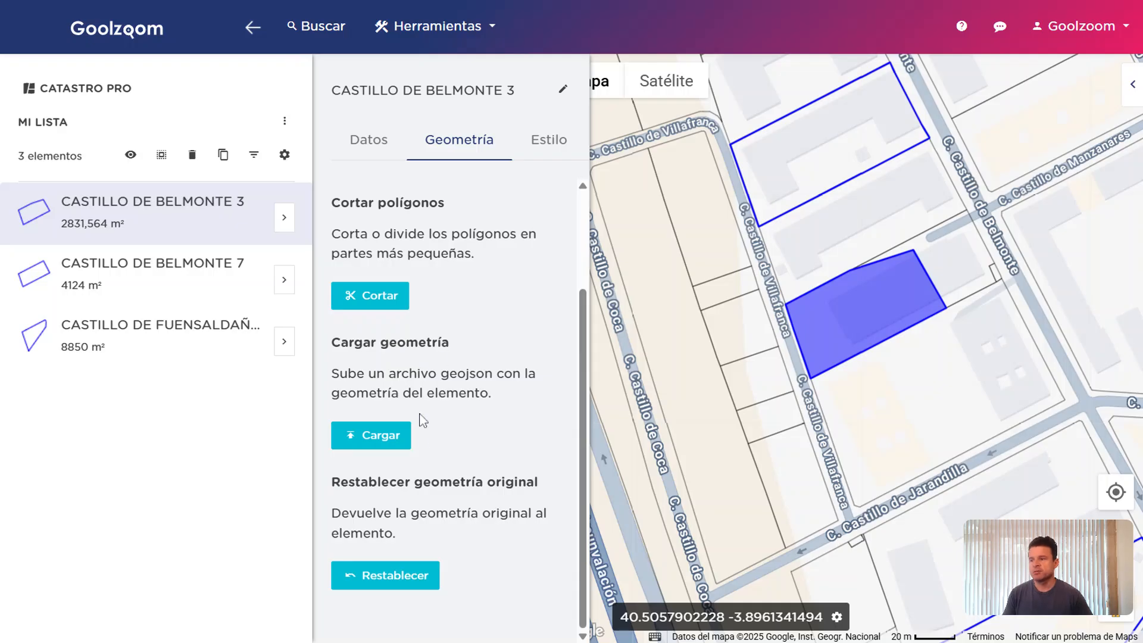
Restore the parcel's original 4179 m² geometry and show its Estilo settings
left_click(411, 580)
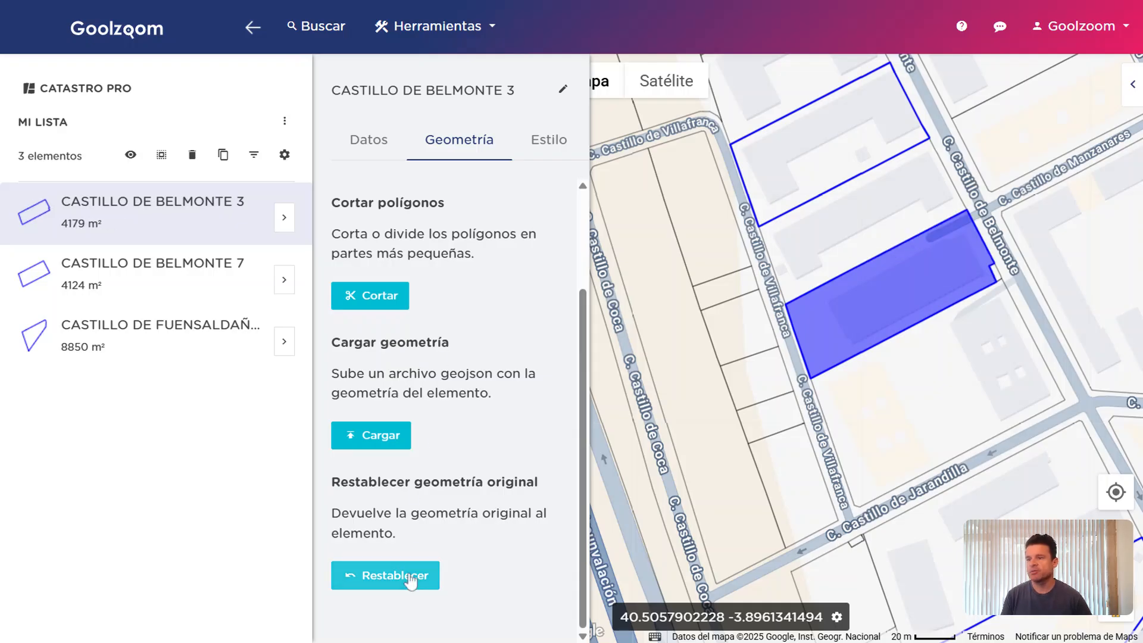
left_click_drag(704, 288, 684, 329)
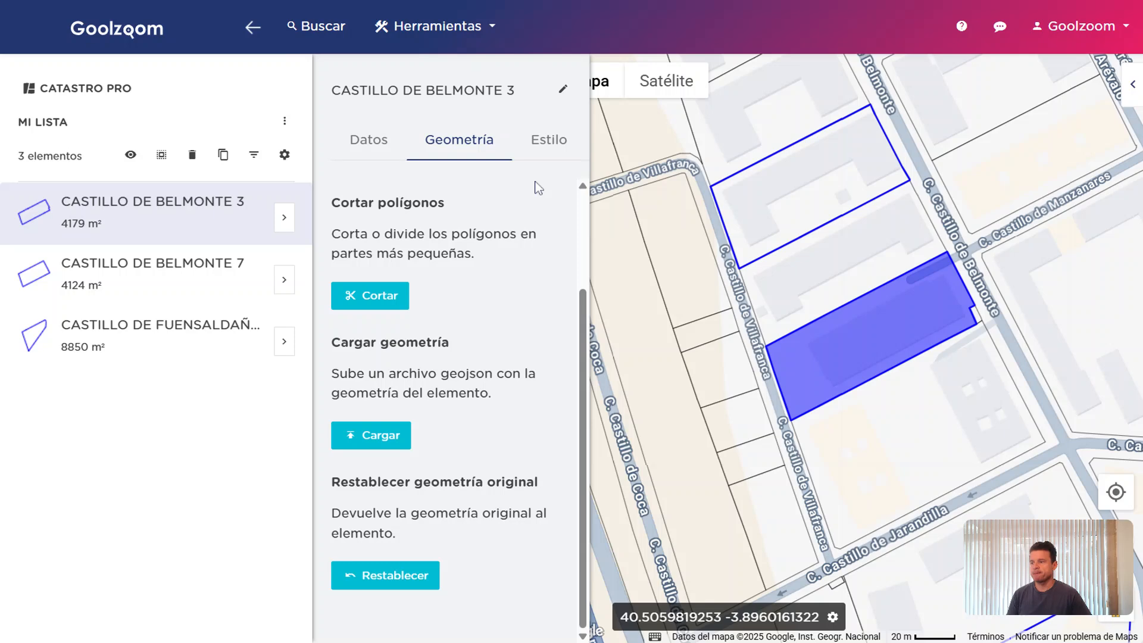
left_click(548, 141)
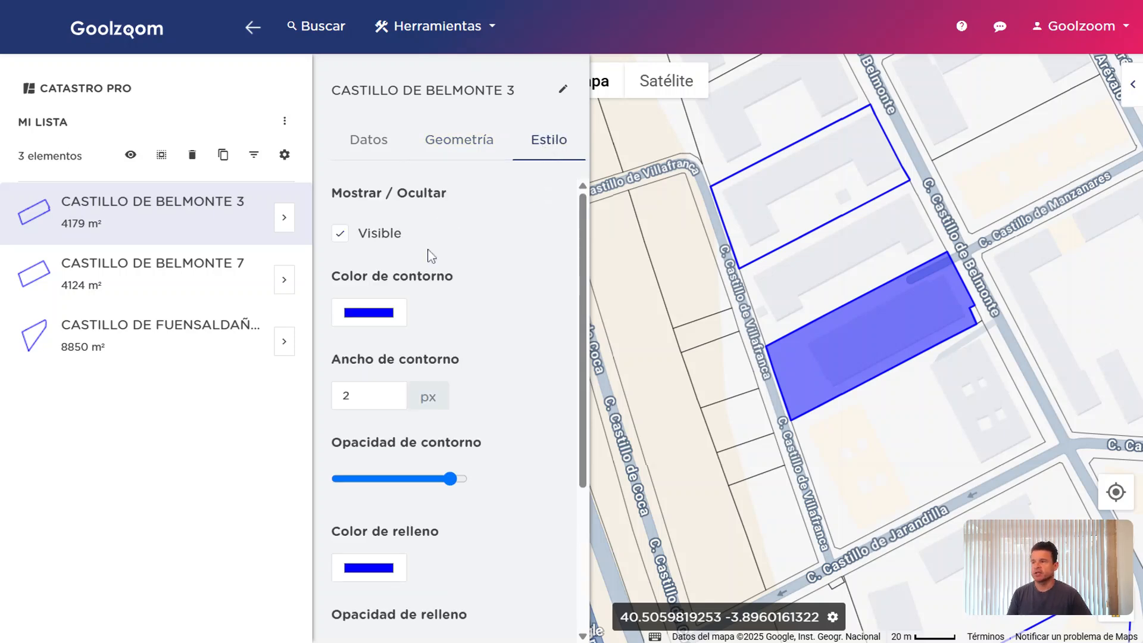
left_click(393, 306)
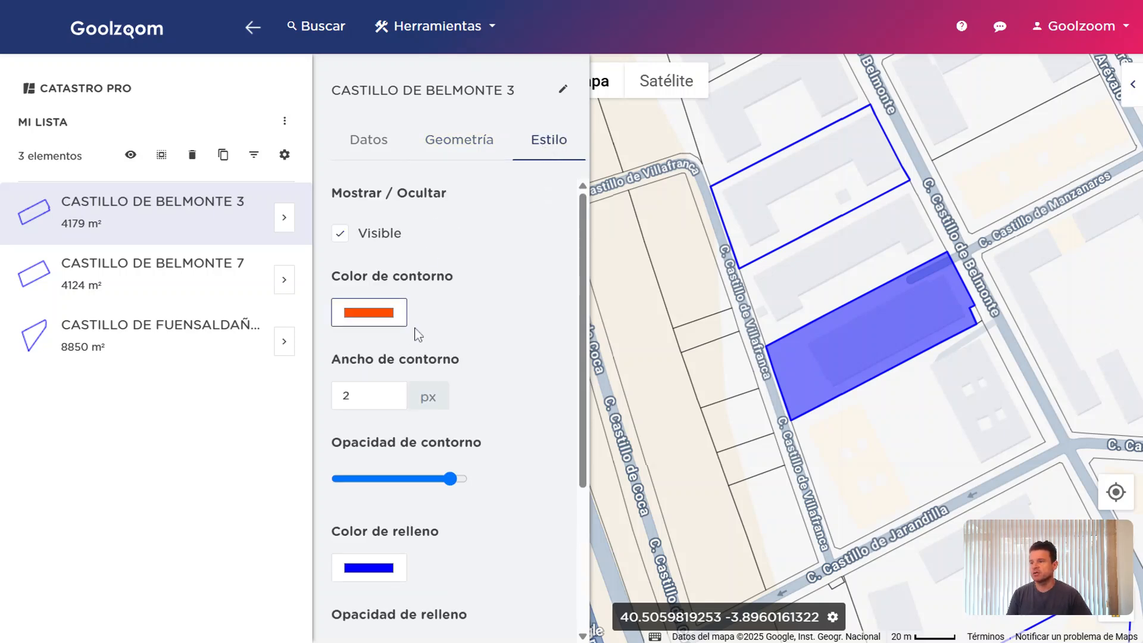
double_click(384, 397)
type("3,8")
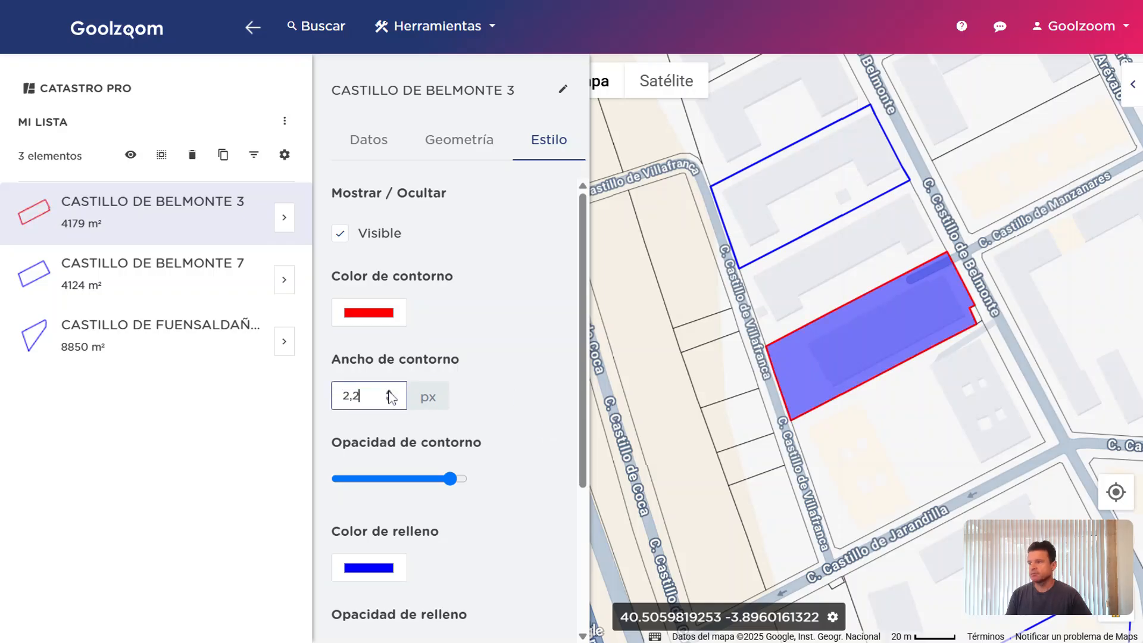
left_click_drag(391, 398, 301, 400)
type("5")
left_click_drag(450, 478, 419, 480)
scroll(453, 440, "down", 3)
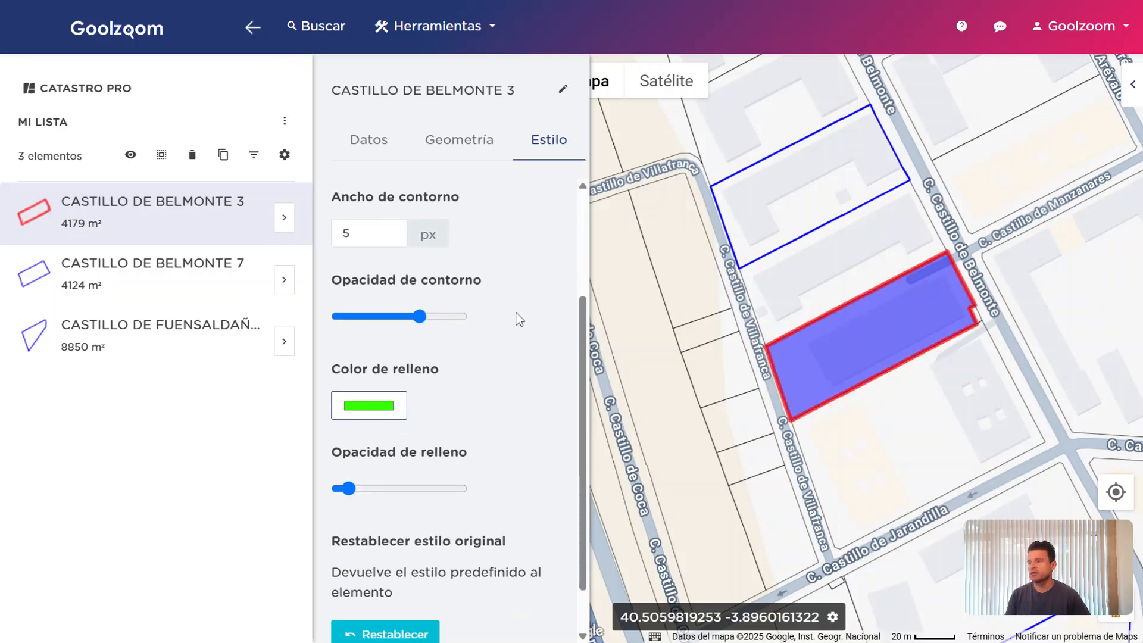
scroll(529, 333, "down", 1)
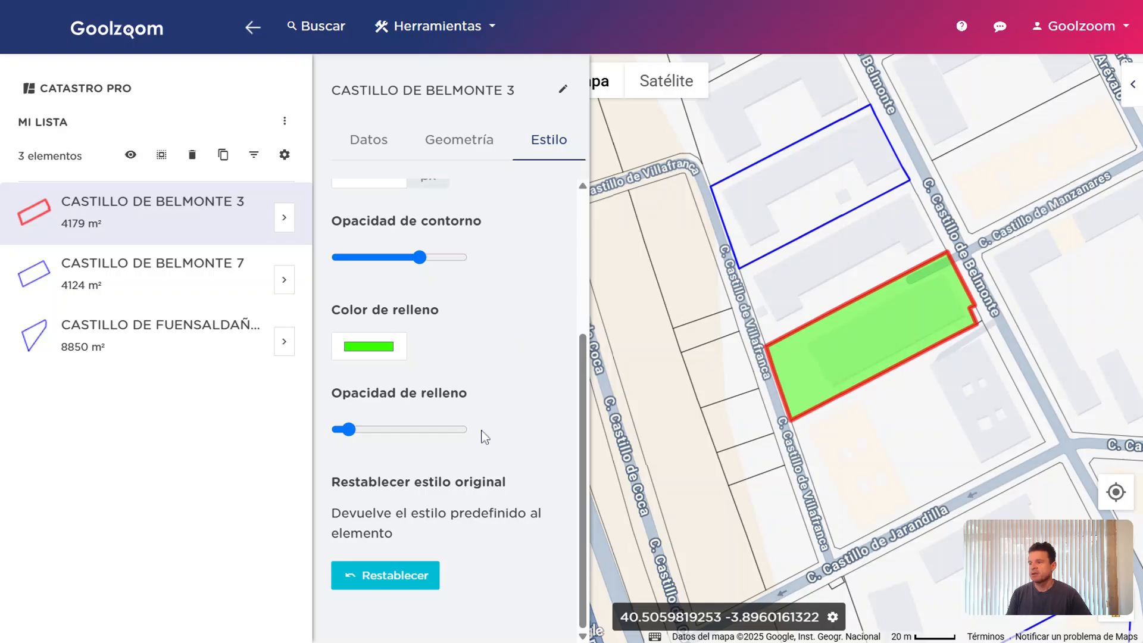
left_click_drag(348, 429, 408, 429)
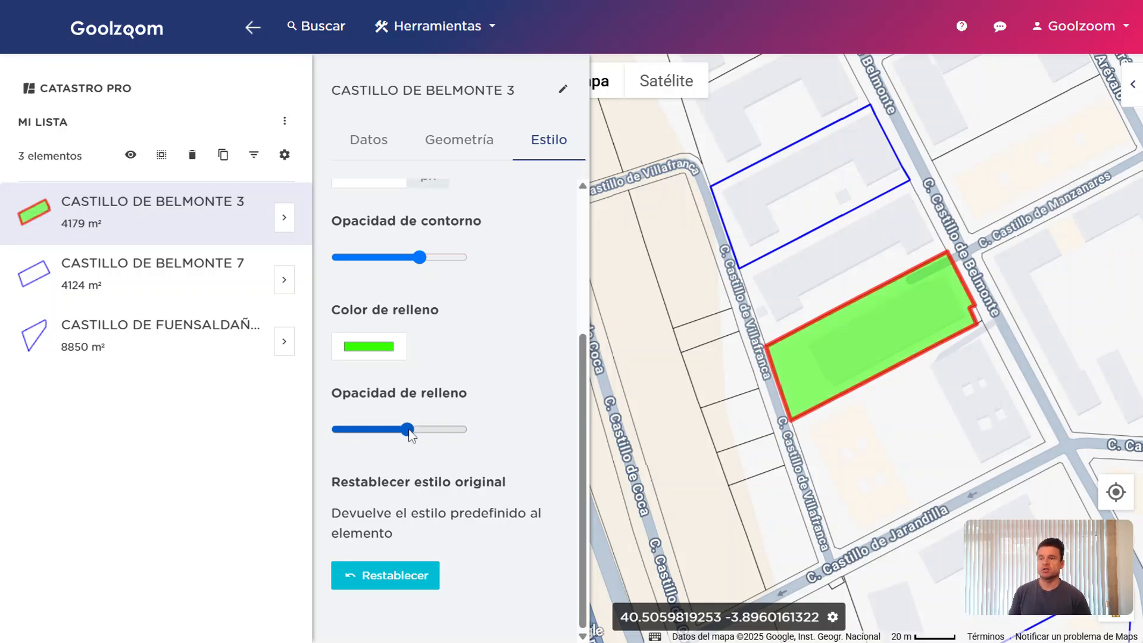
left_click(408, 574)
left_click(173, 290)
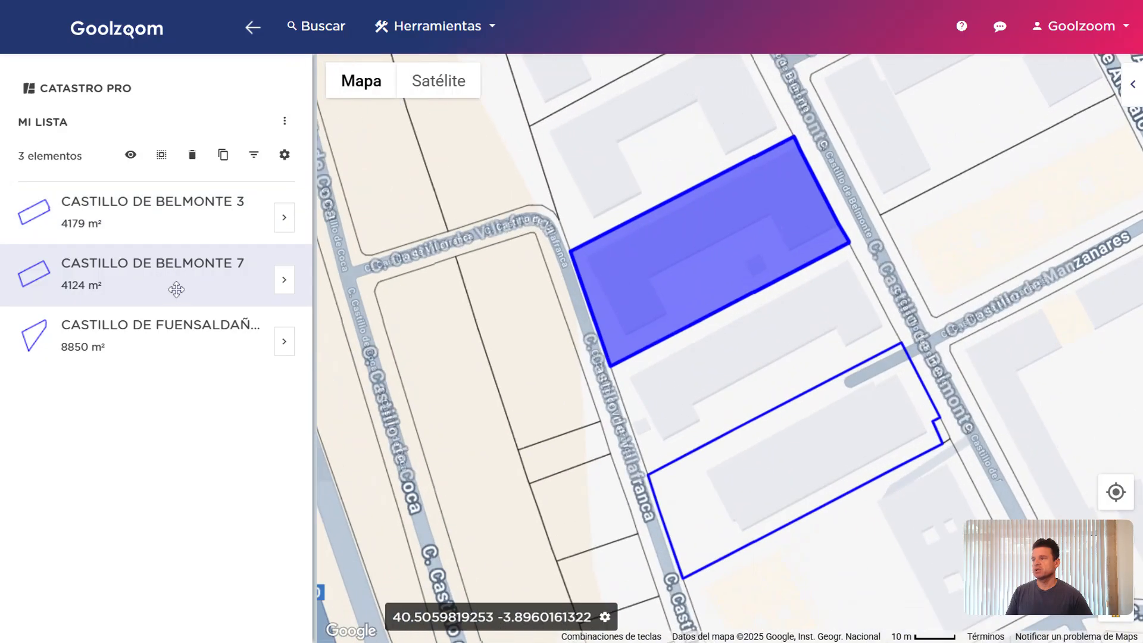
left_click(188, 217, "ctrl")
left_click(207, 273)
left_click(212, 215)
left_click(189, 299, "ctrl")
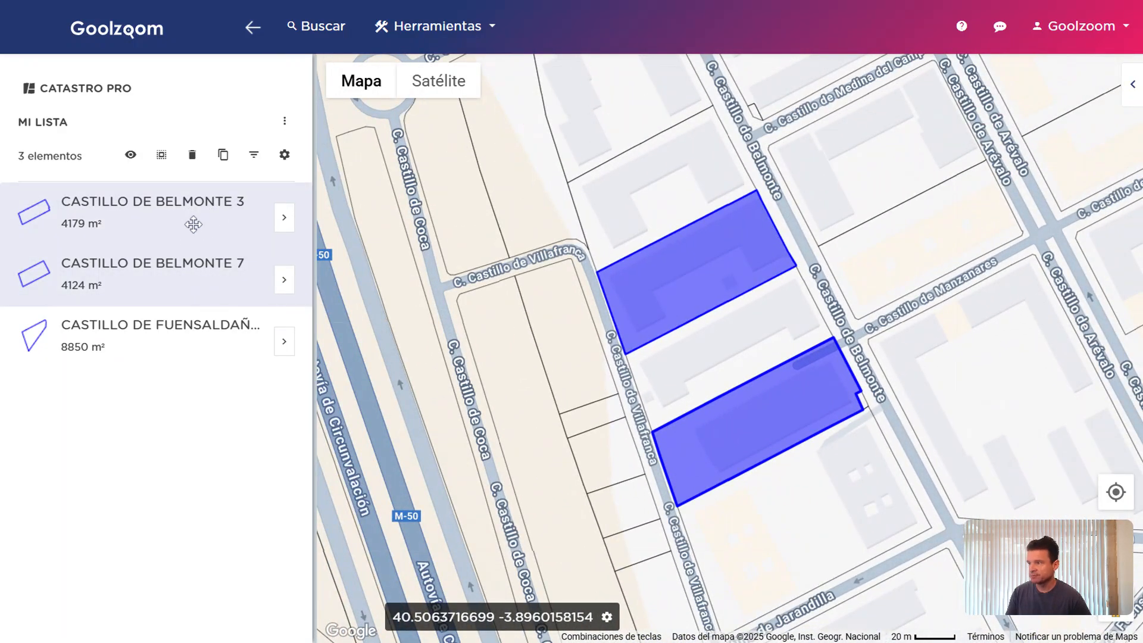
left_click(284, 217)
left_click(472, 142)
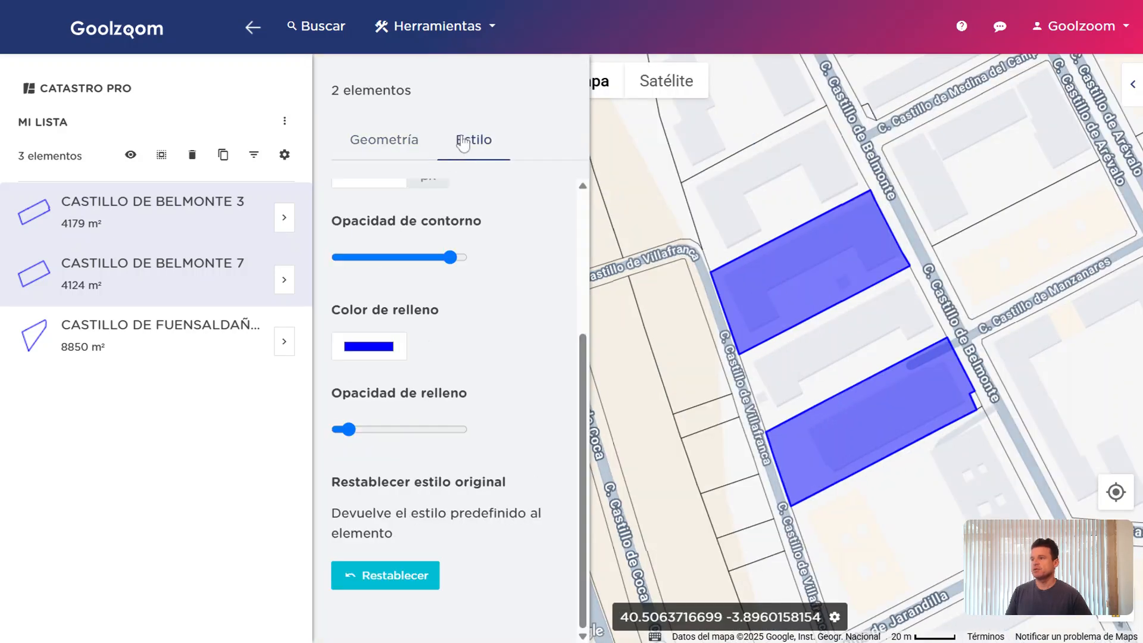
left_click_drag(332, 90, 412, 90)
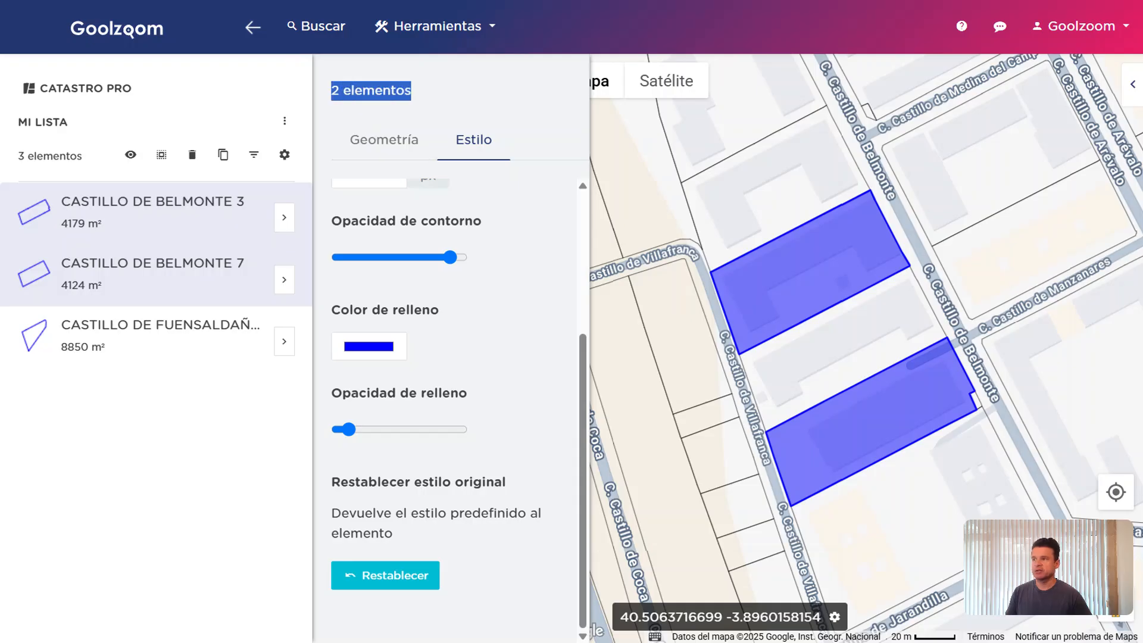
left_click(424, 90)
left_click(397, 357)
left_click(403, 363)
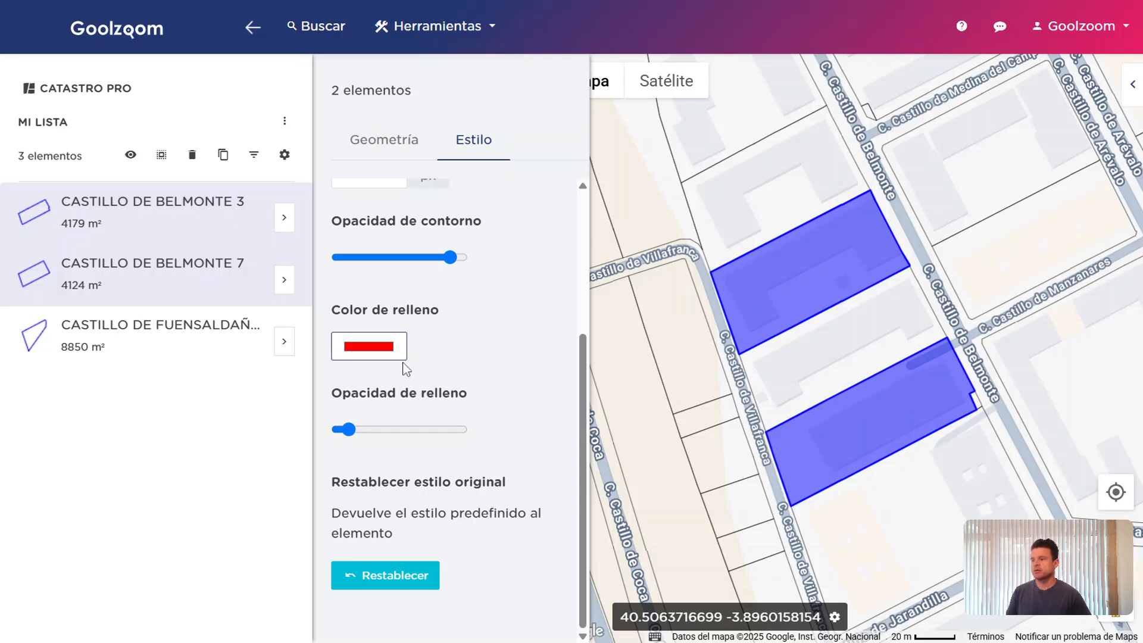
left_click(561, 320)
left_click(610, 178)
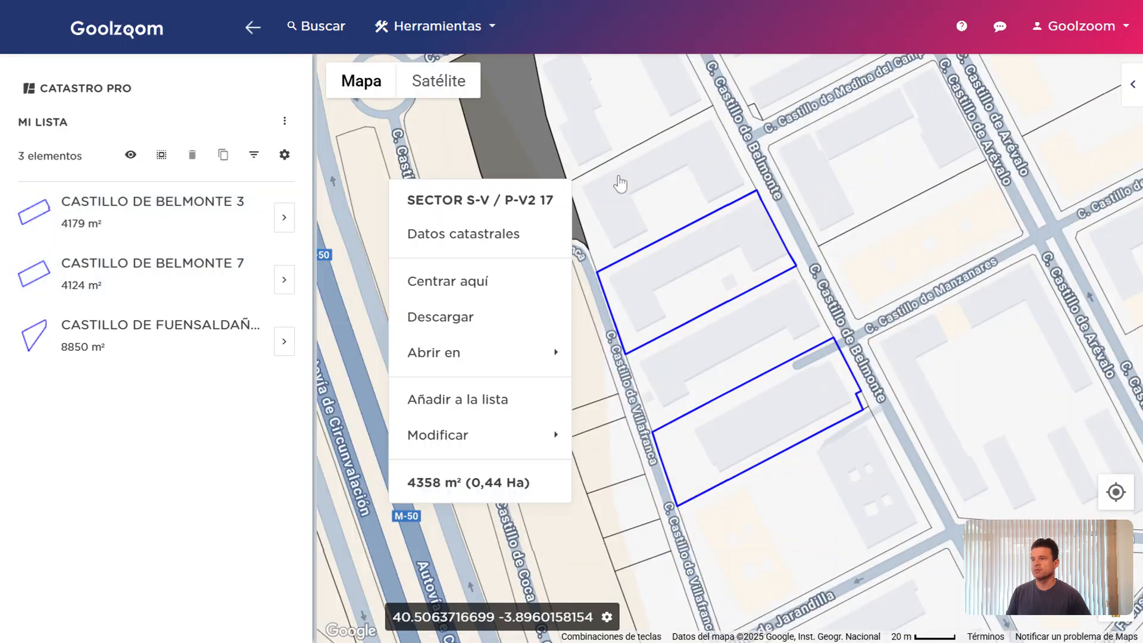
left_click(203, 216)
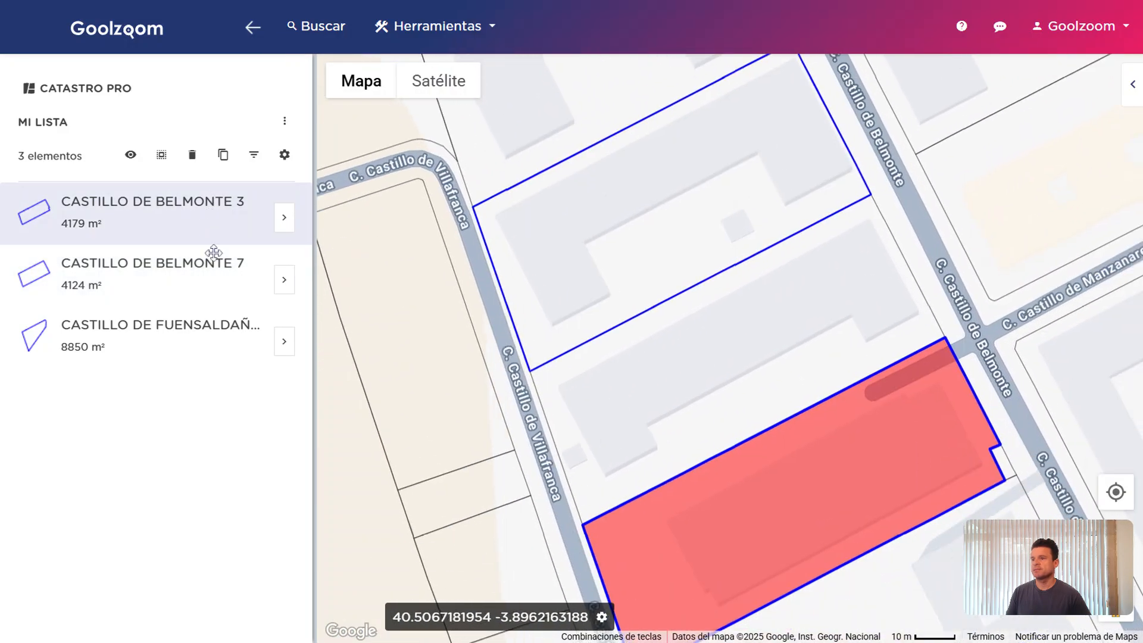
left_click(214, 252)
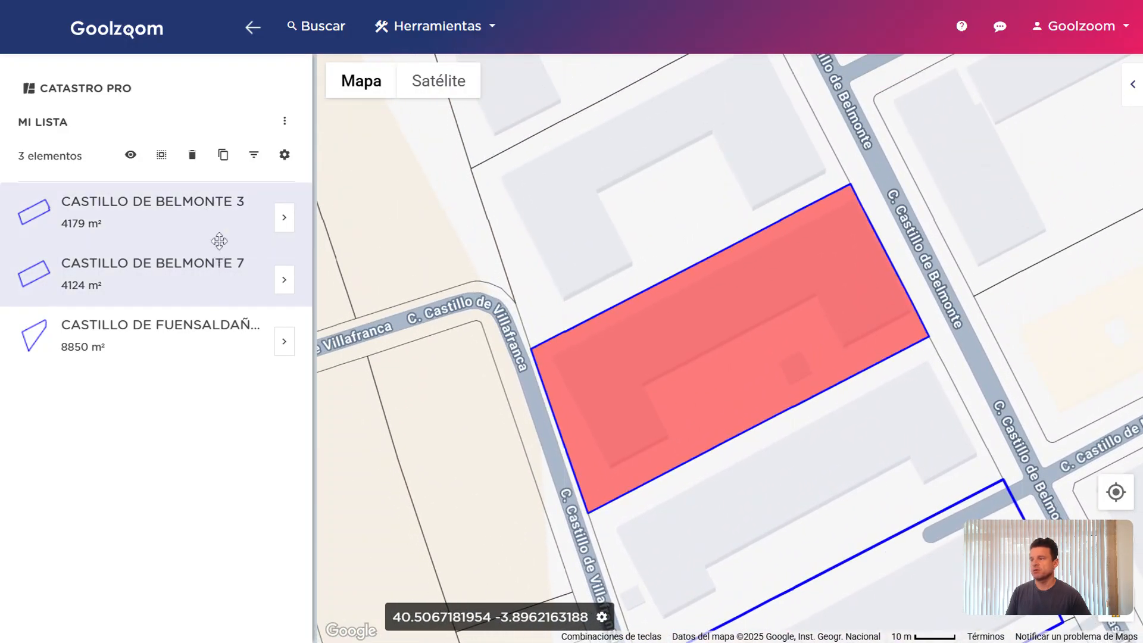
left_click(216, 235)
left_click(234, 285, "ctrl")
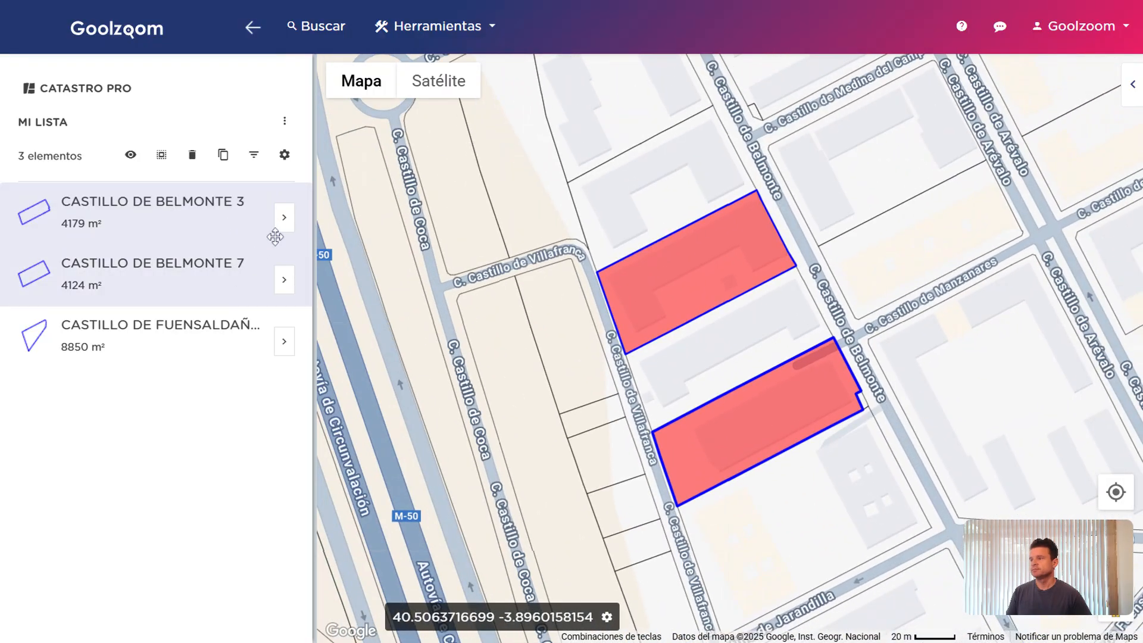
left_click(284, 220)
left_click(284, 219)
left_click(625, 221)
scroll(751, 221, "down", 4)
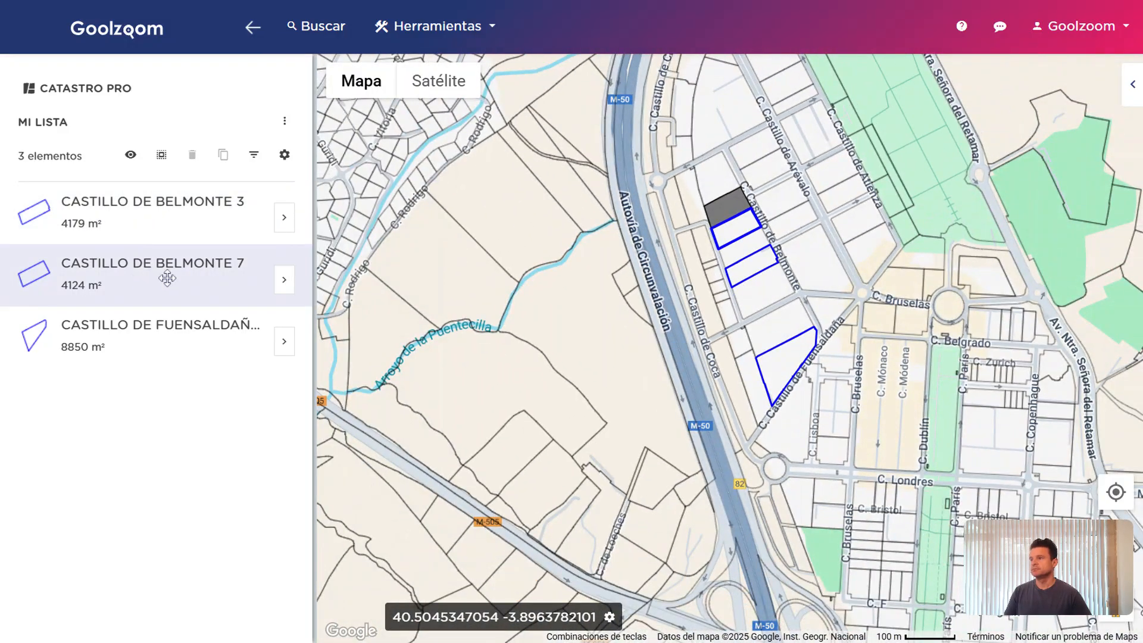
left_click(206, 280)
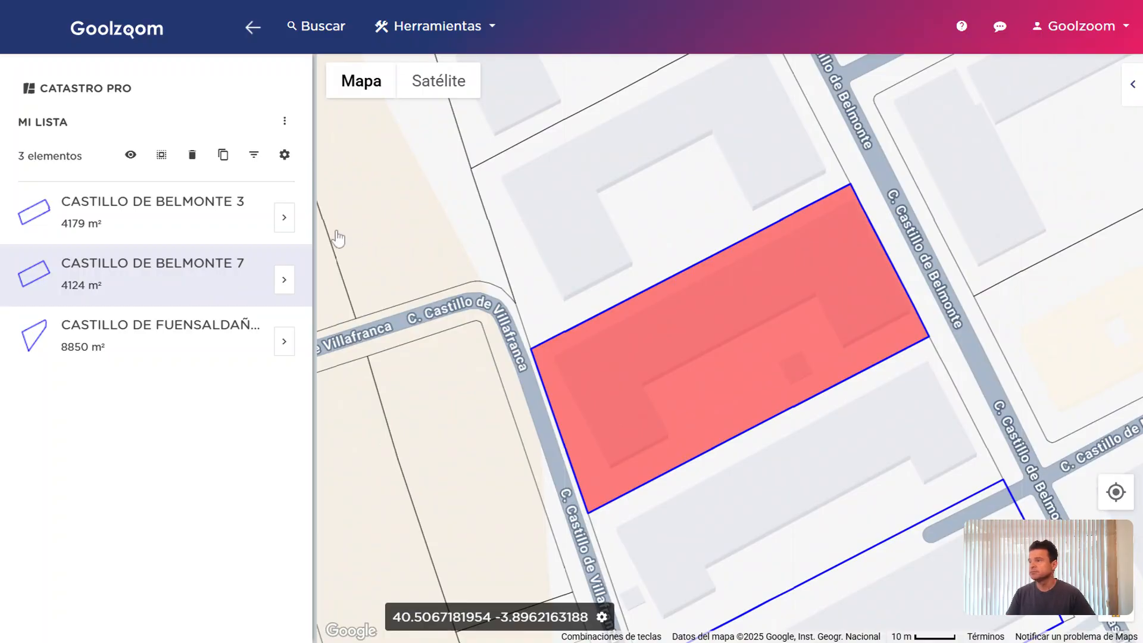
Download Mi lista's three elements in the Elementos Xlsx format with the default columns
left_click(285, 124)
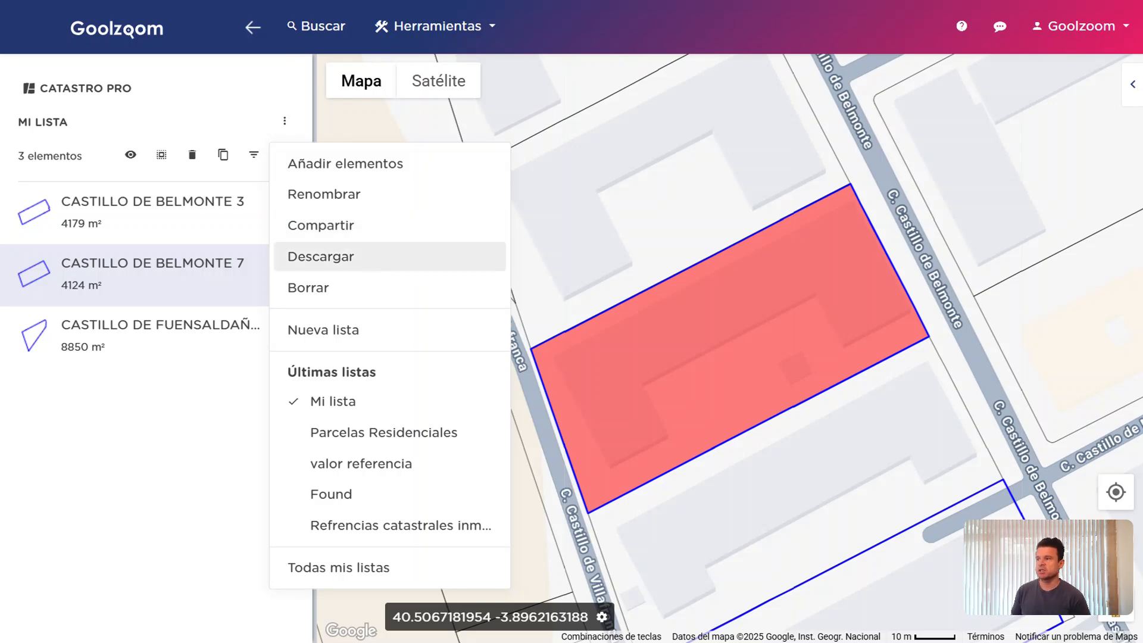
left_click(334, 256)
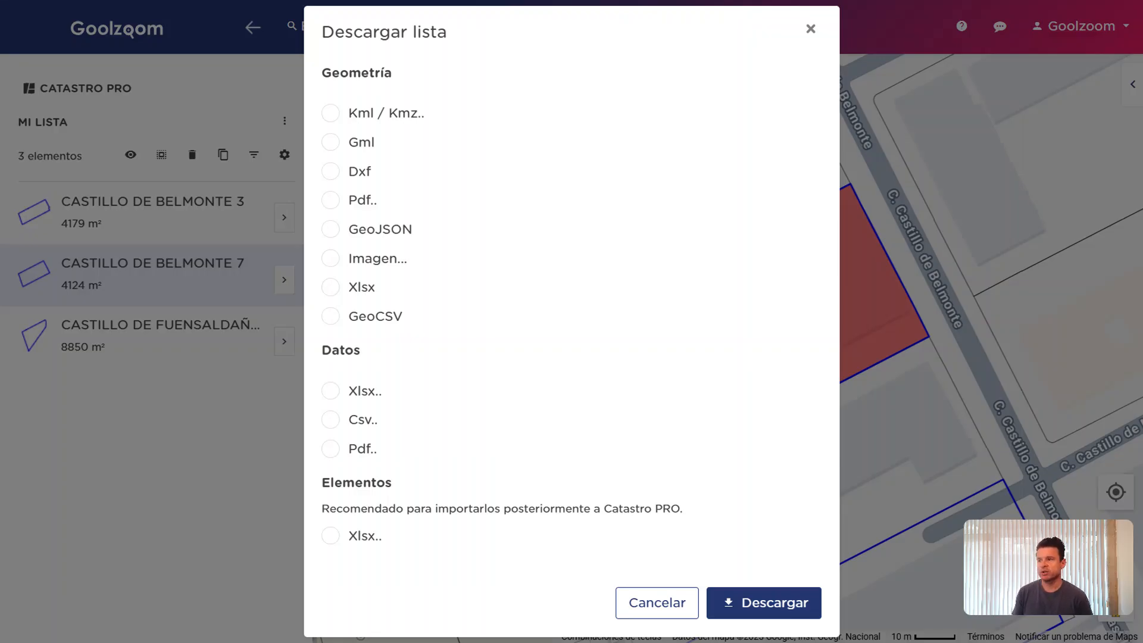
left_click(356, 454)
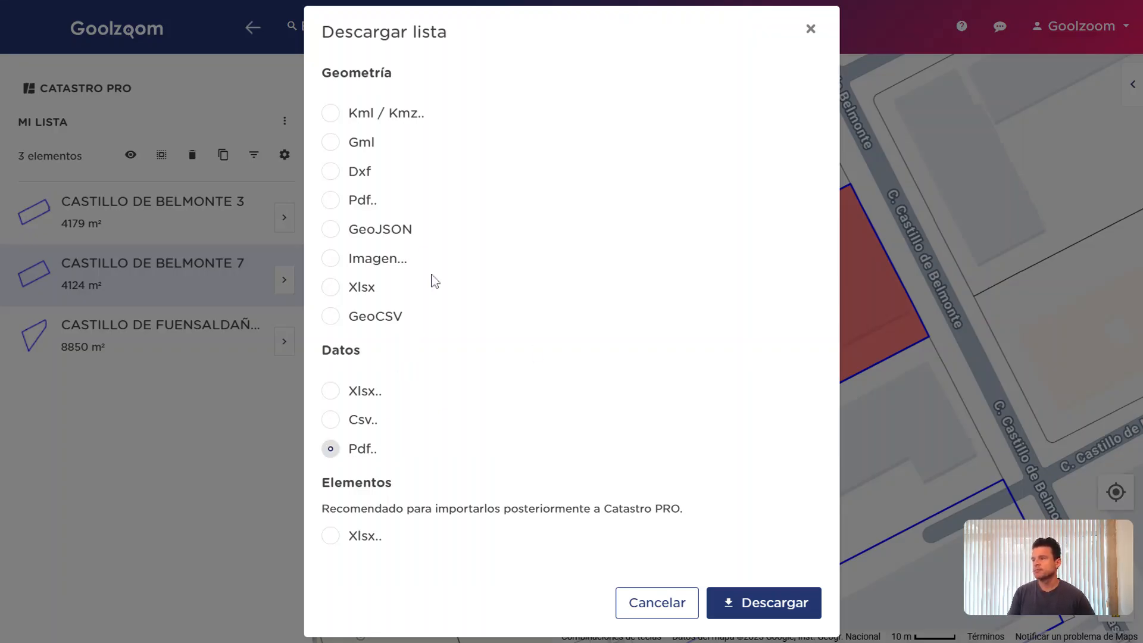
left_click(361, 112)
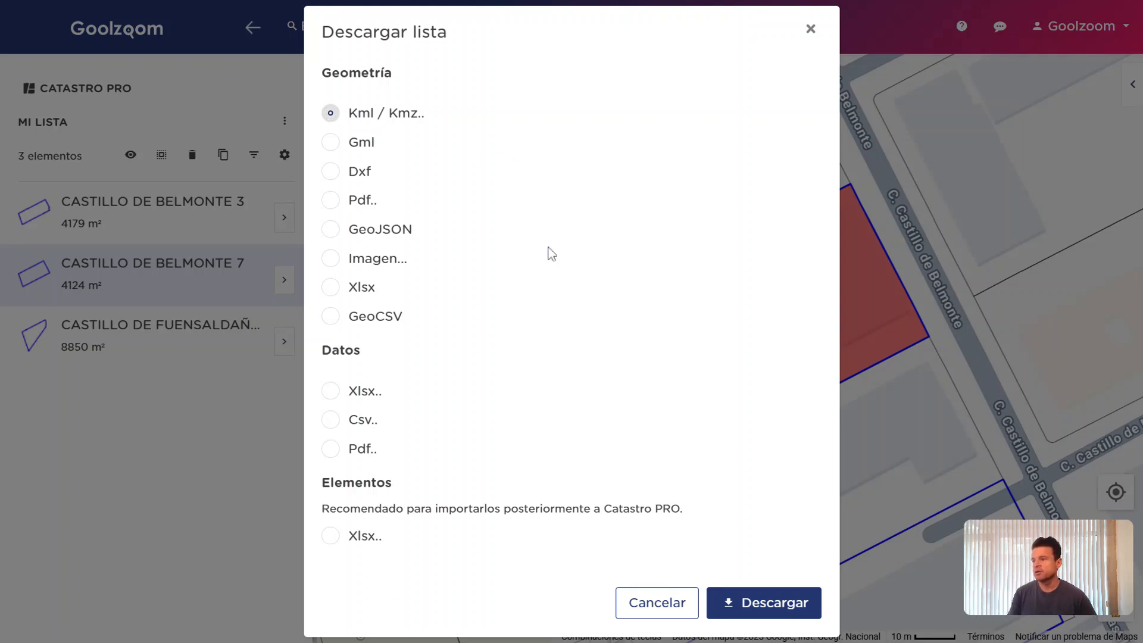
left_click(343, 539)
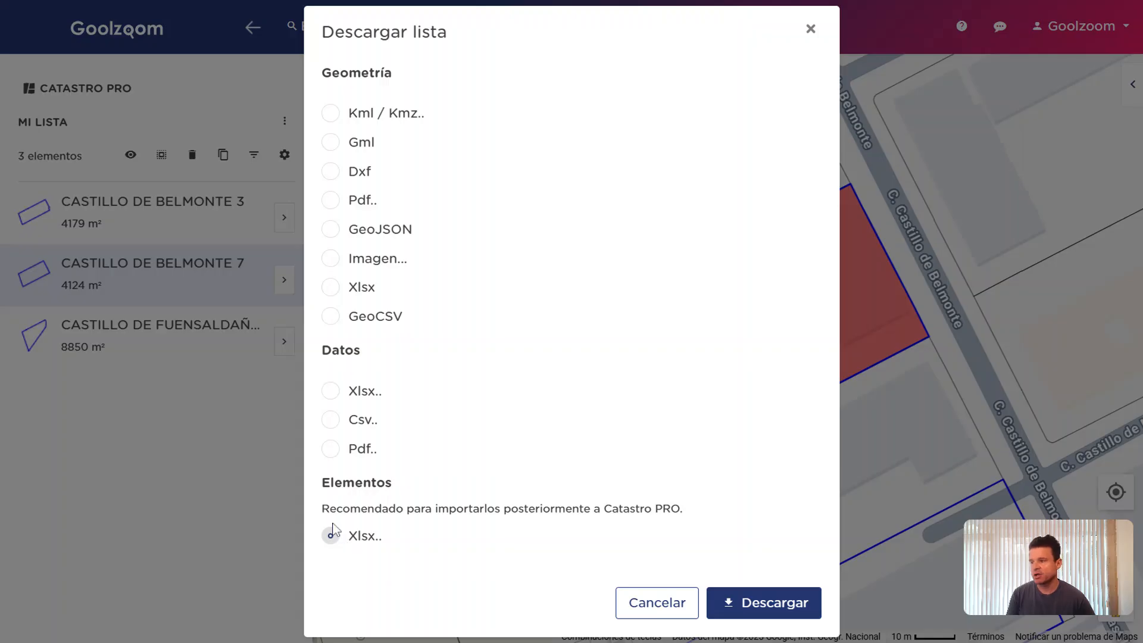
left_click(329, 535)
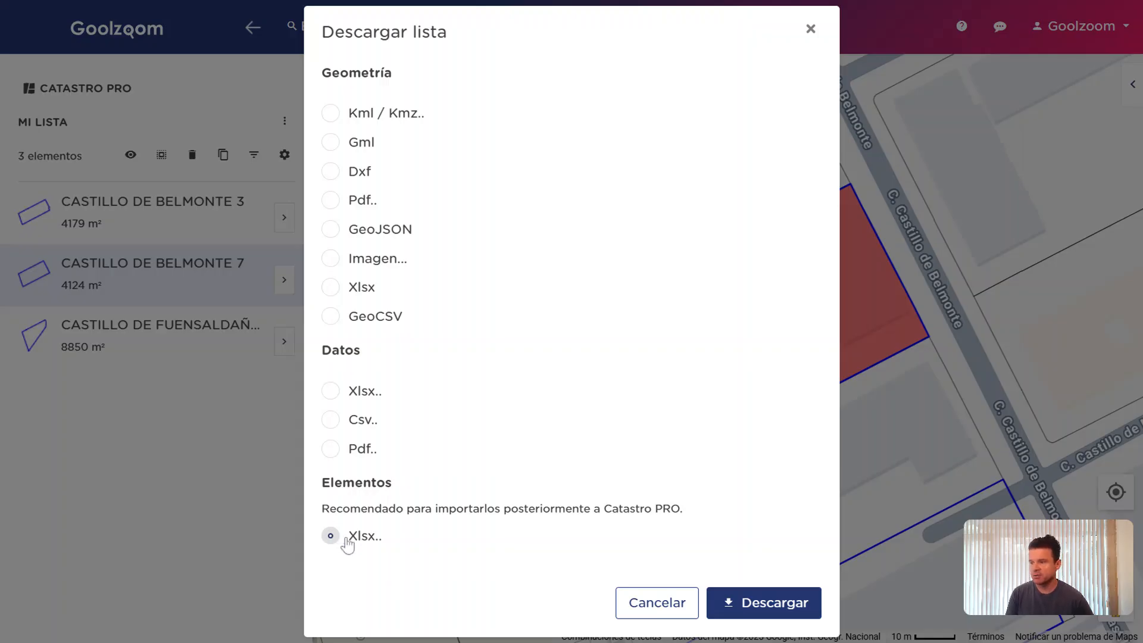
left_click(805, 605)
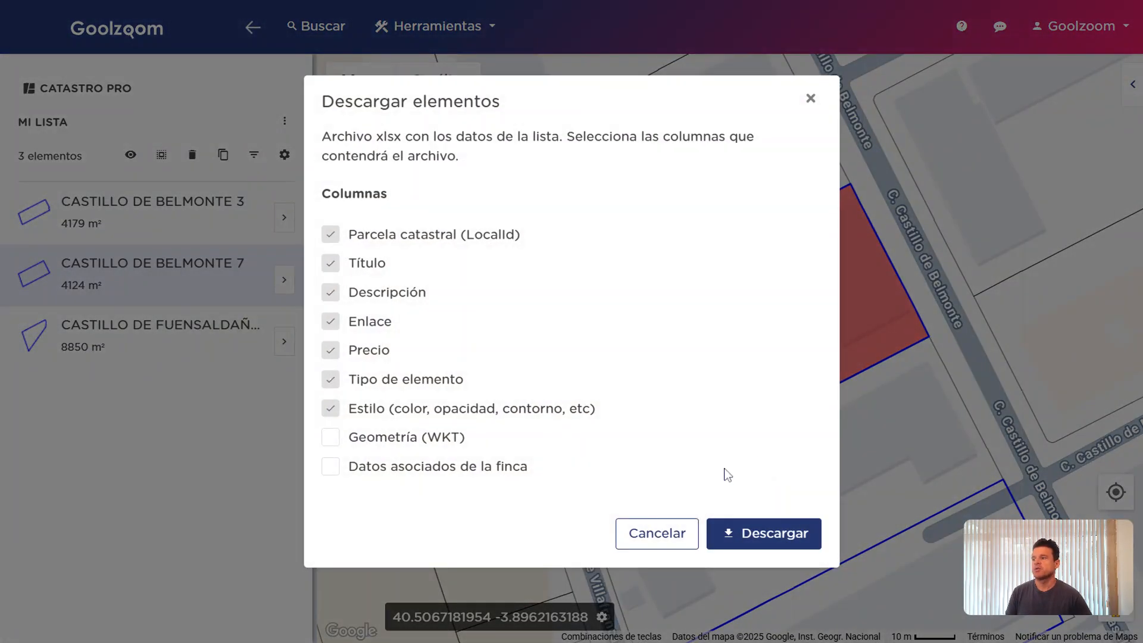
left_click(765, 527)
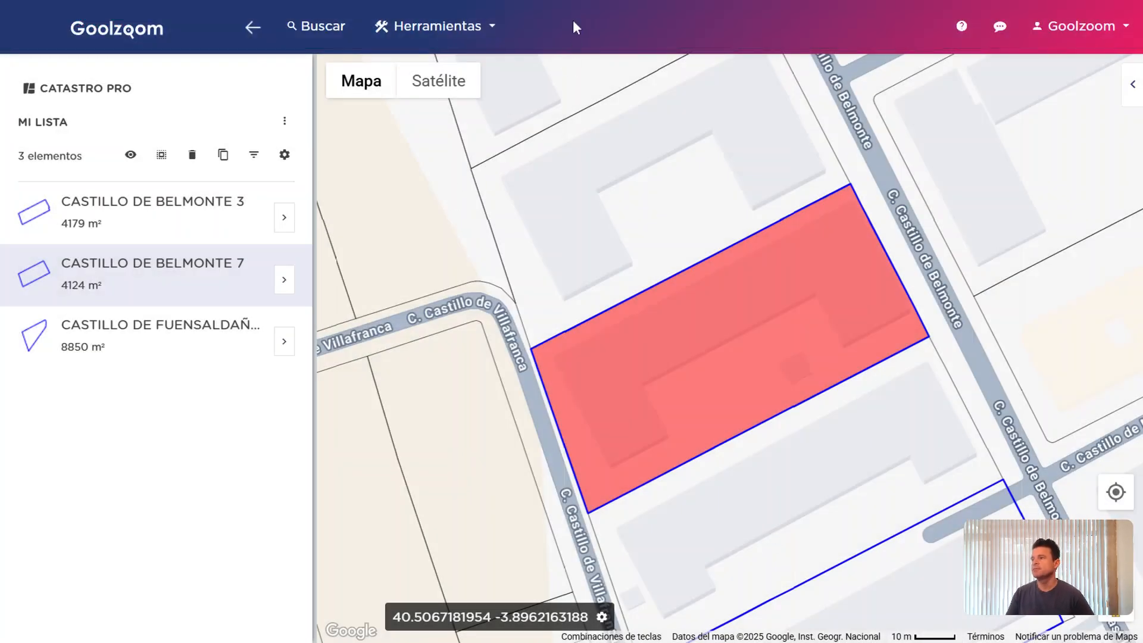
Open Añadir elementos and look over the Texto and Archivo import options
left_click(285, 126)
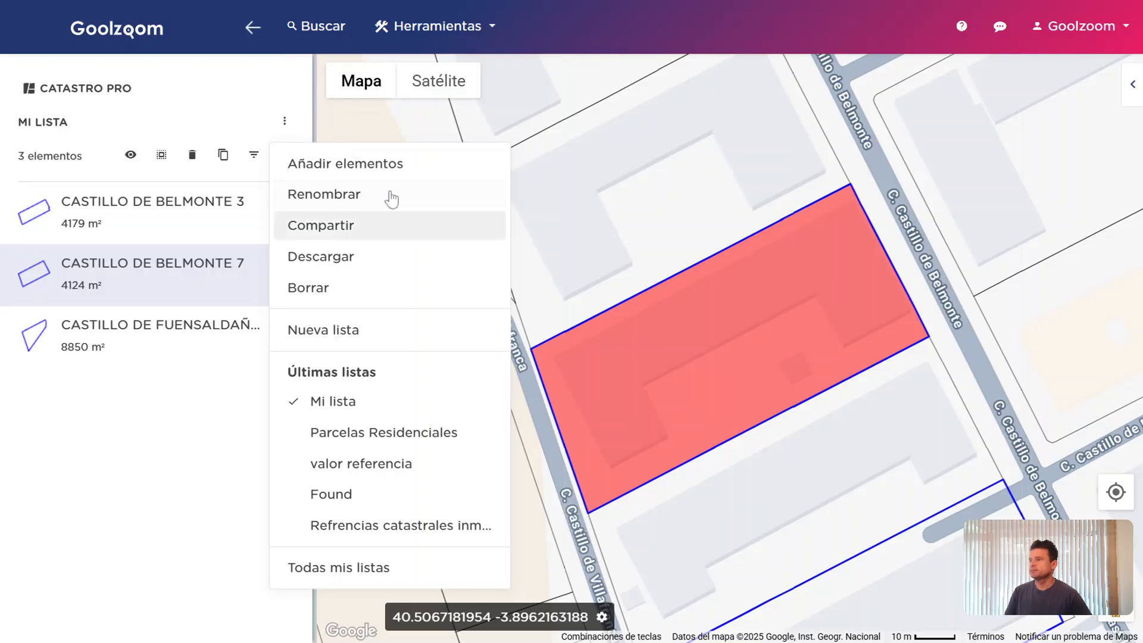
left_click(345, 172)
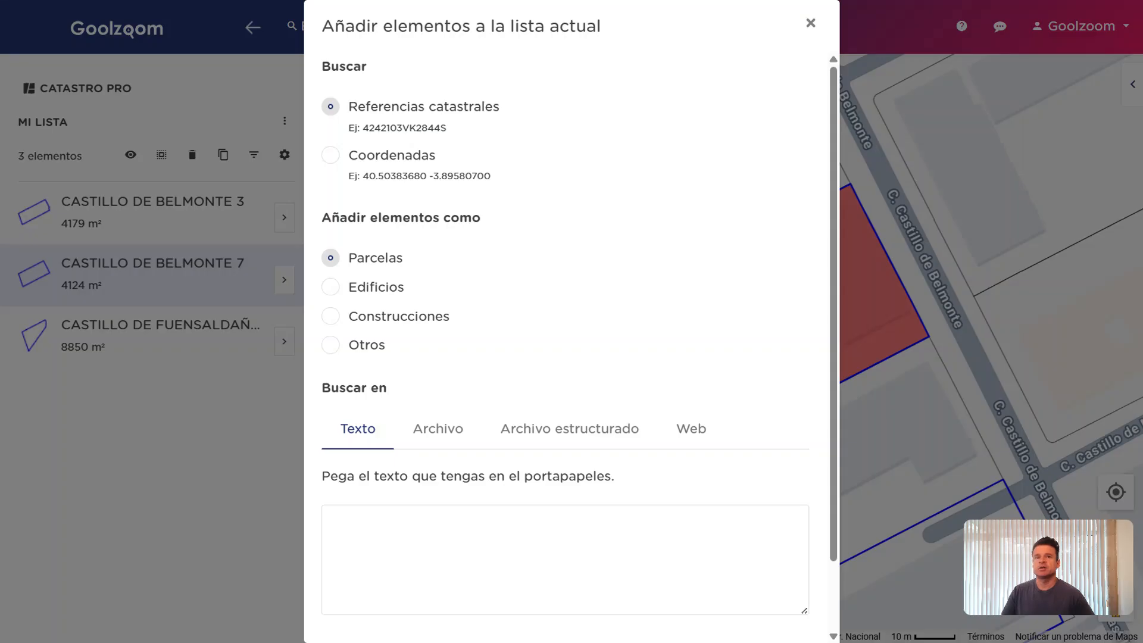
left_click(565, 559)
scroll(565, 559, "down", 2)
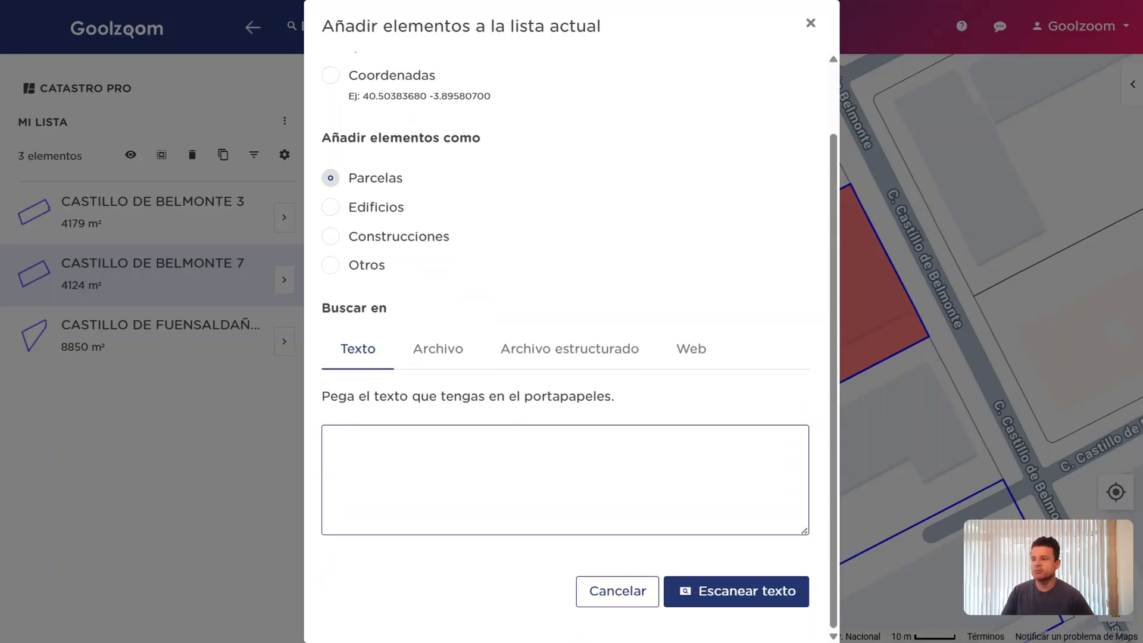
scroll(485, 423, "up", 2)
left_click(444, 429)
scroll(633, 338, "down", 1)
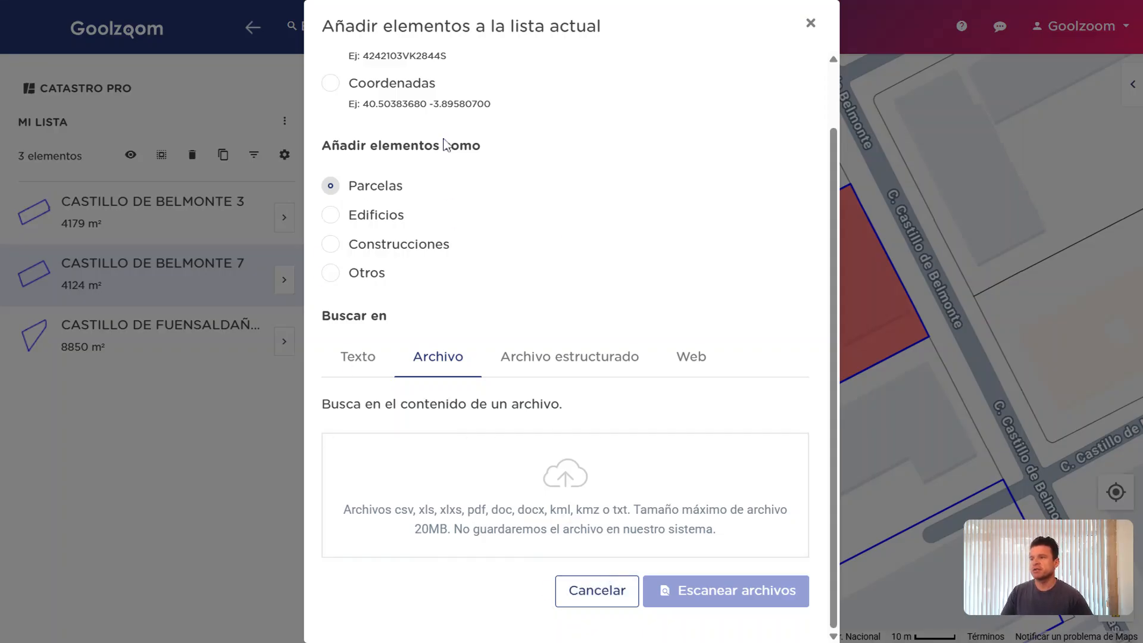
scroll(605, 332, "up", 2)
scroll(605, 331, "down", 2)
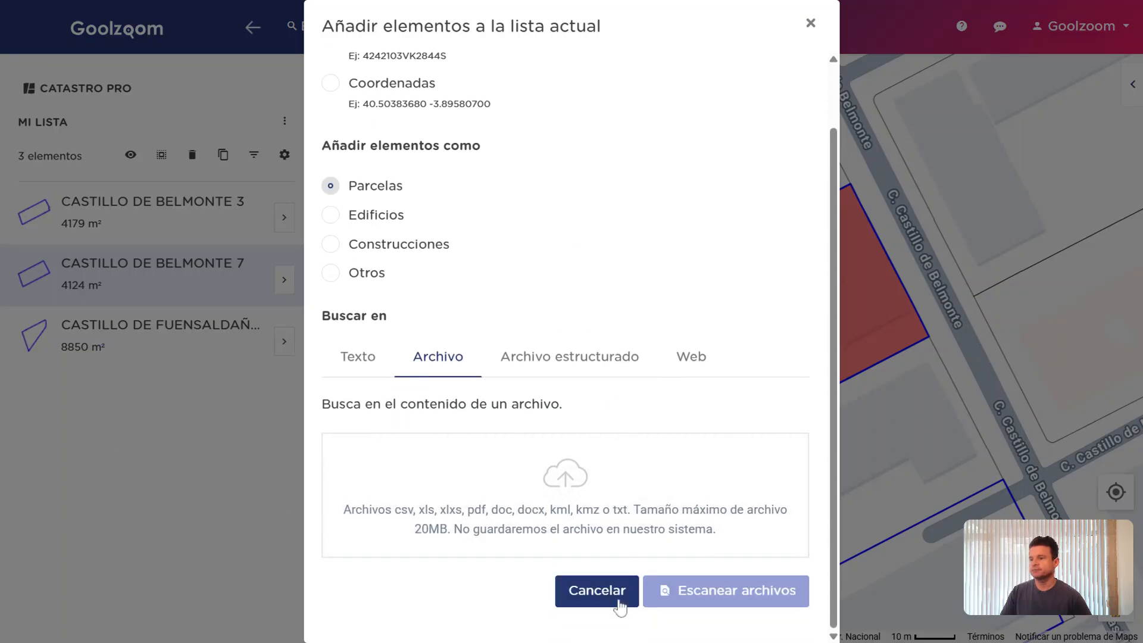
scroll(572, 332, "up", 2)
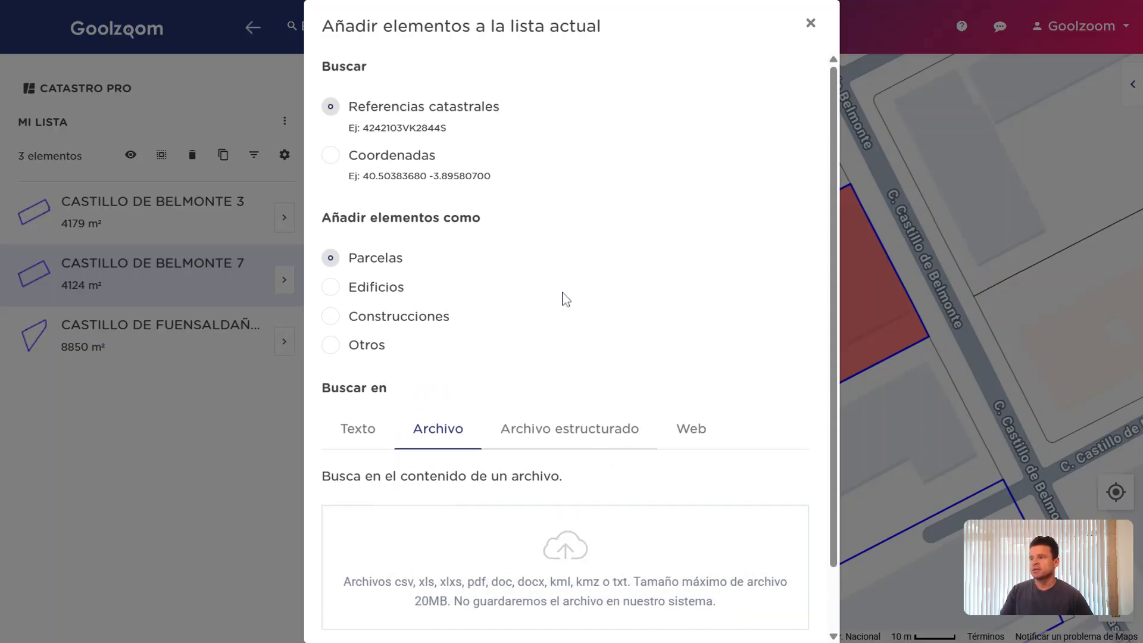
Check the Coordenadas search option, cancel without adding anything, and reopen the list options
left_click(366, 163)
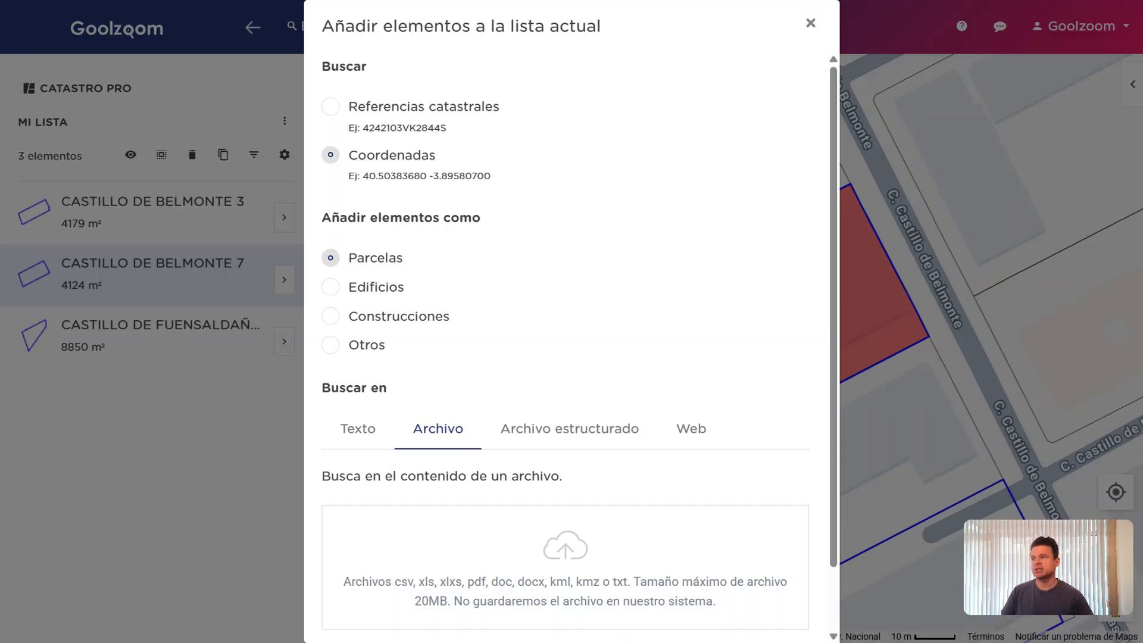
left_click_drag(364, 177, 515, 183)
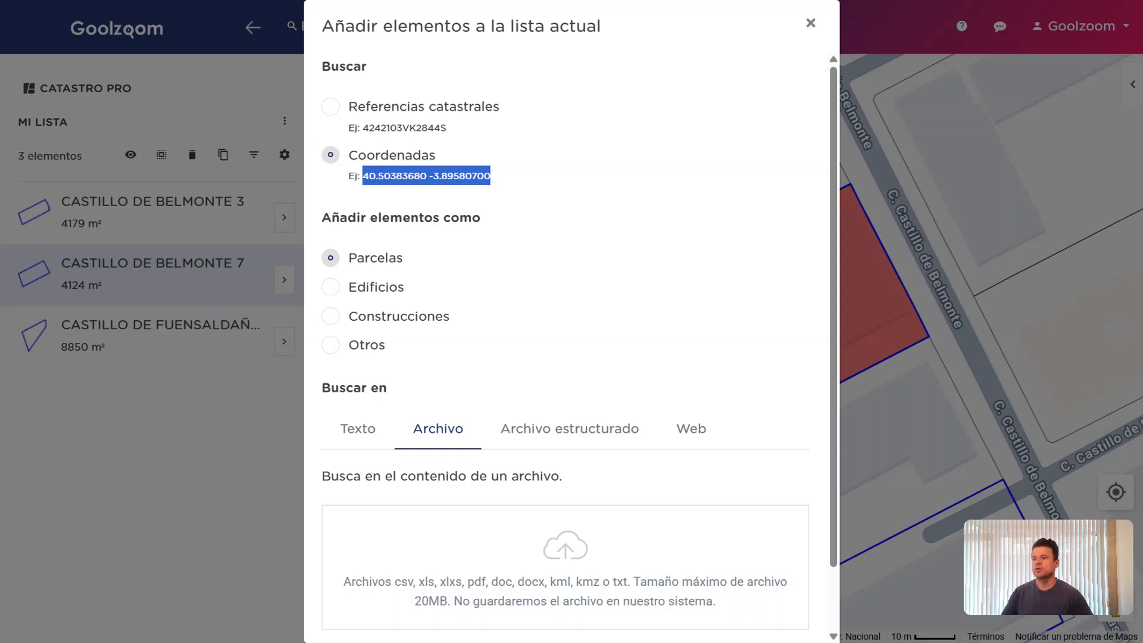
scroll(693, 350, "down", 1)
left_click(589, 607)
left_click(285, 120)
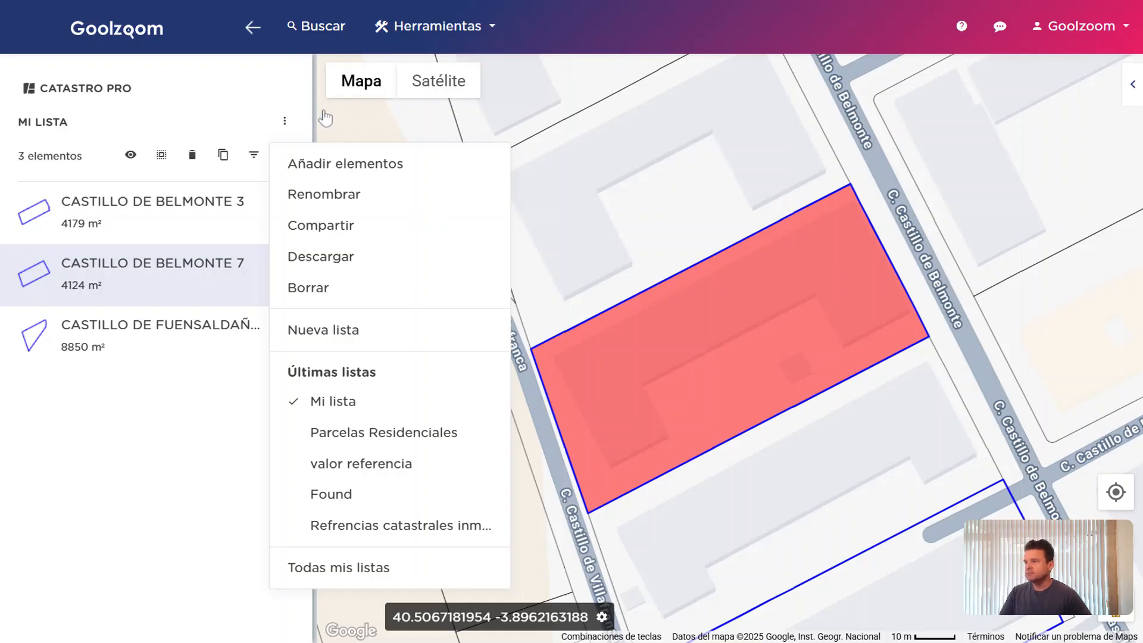
Review Mi lista's sharing dialog, close it without sharing, and reopen the list options
left_click(384, 226)
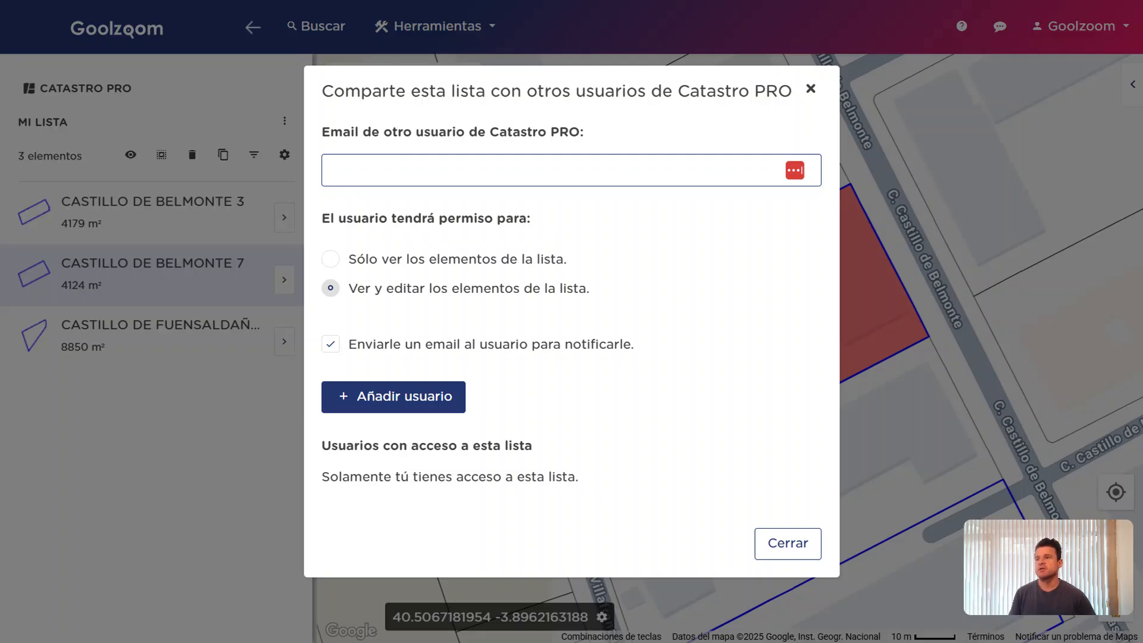
left_click(810, 89)
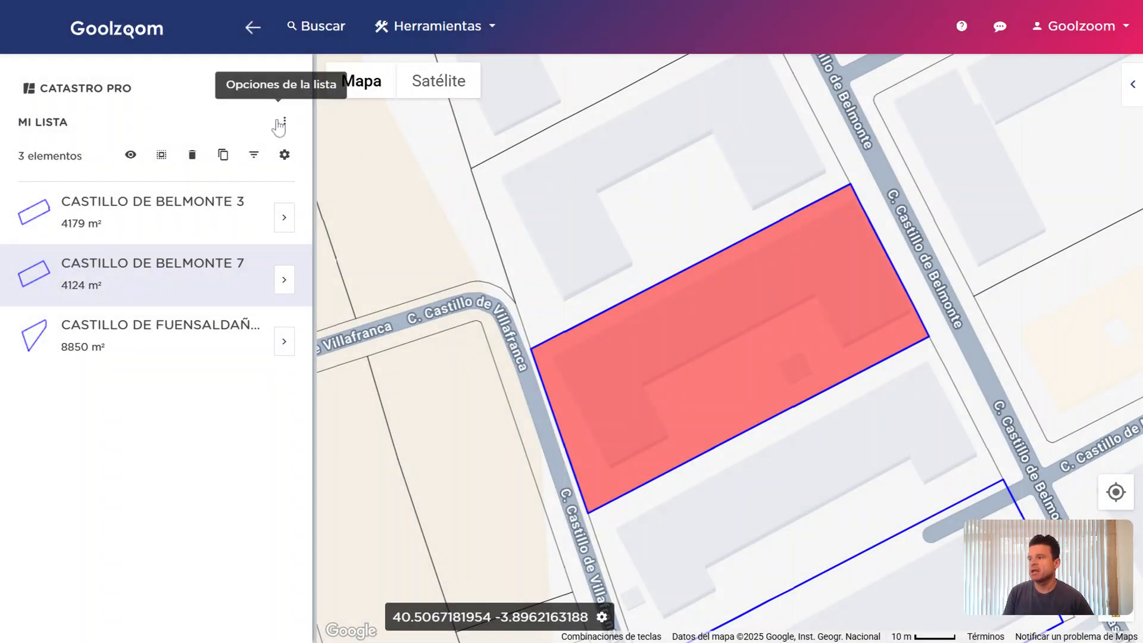
left_click(278, 126)
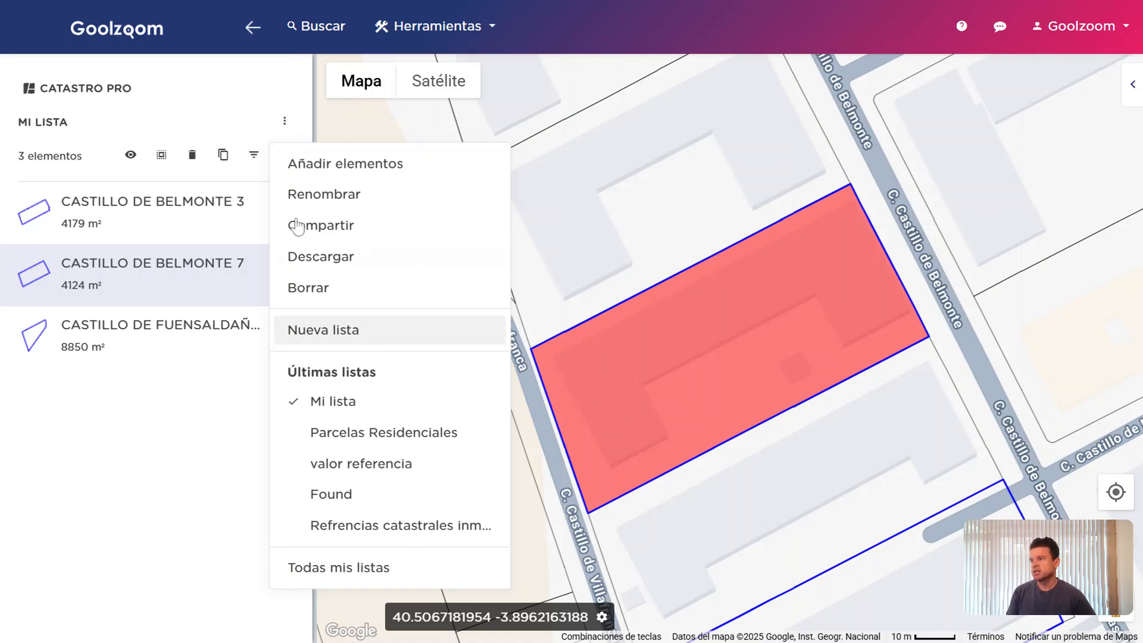
Browse the saved lists and load the list 'lista' with 452 elements
left_click(392, 572)
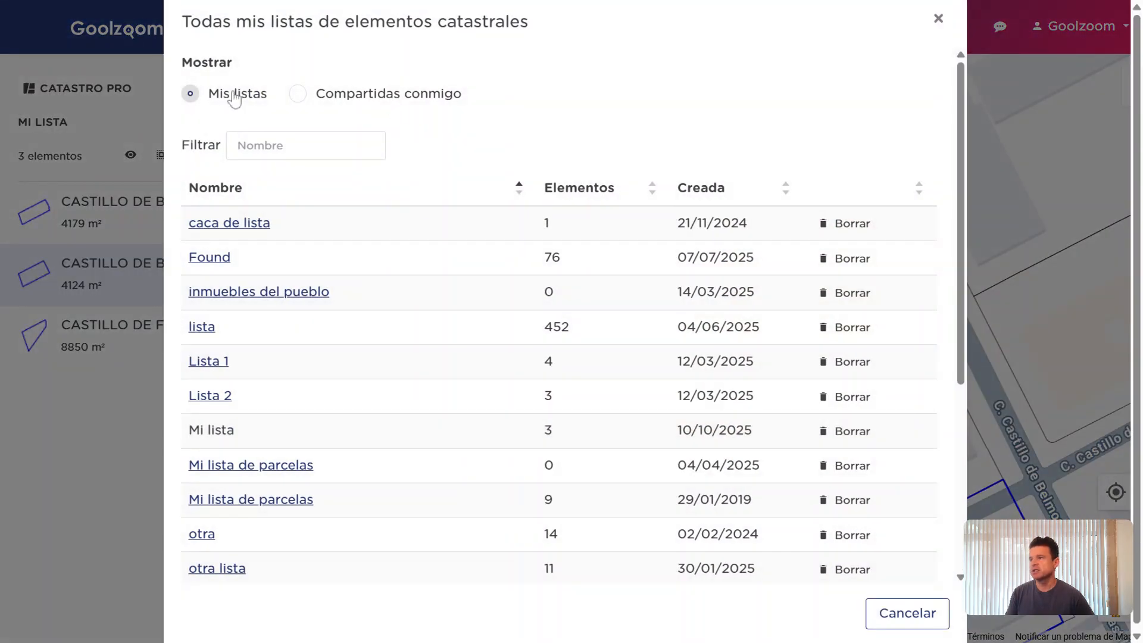
left_click(363, 101)
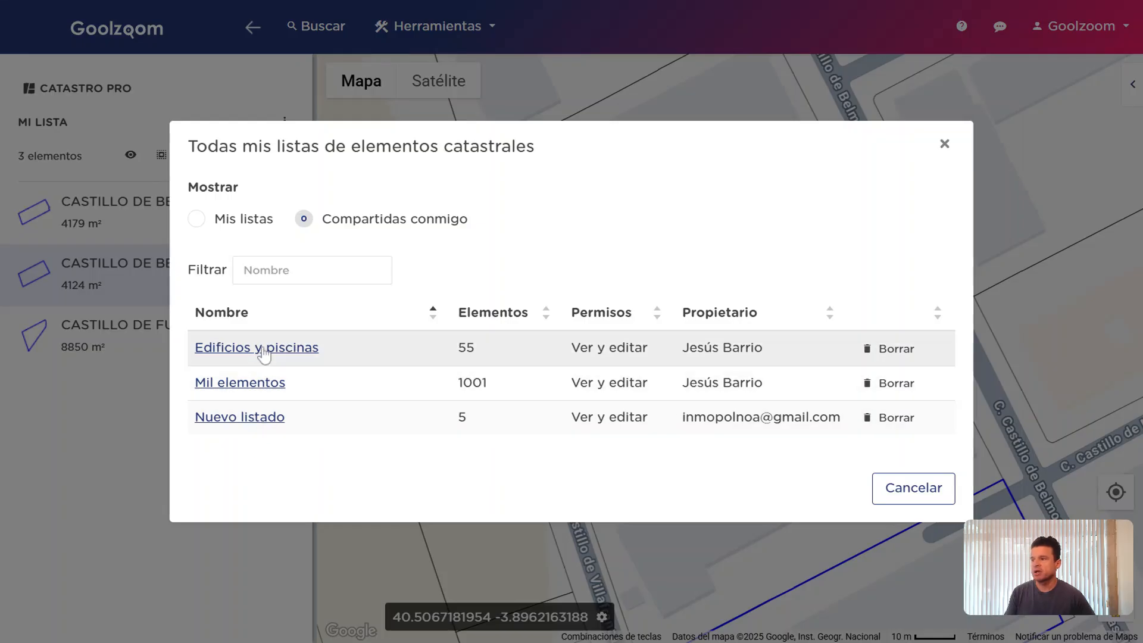
left_click(242, 221)
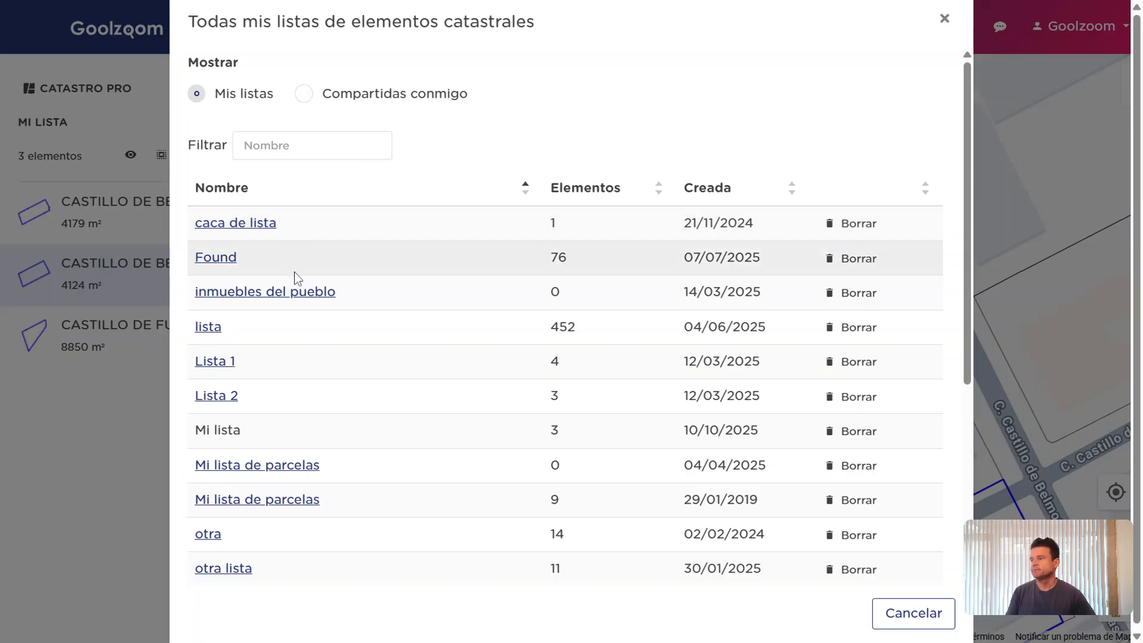
left_click(216, 332)
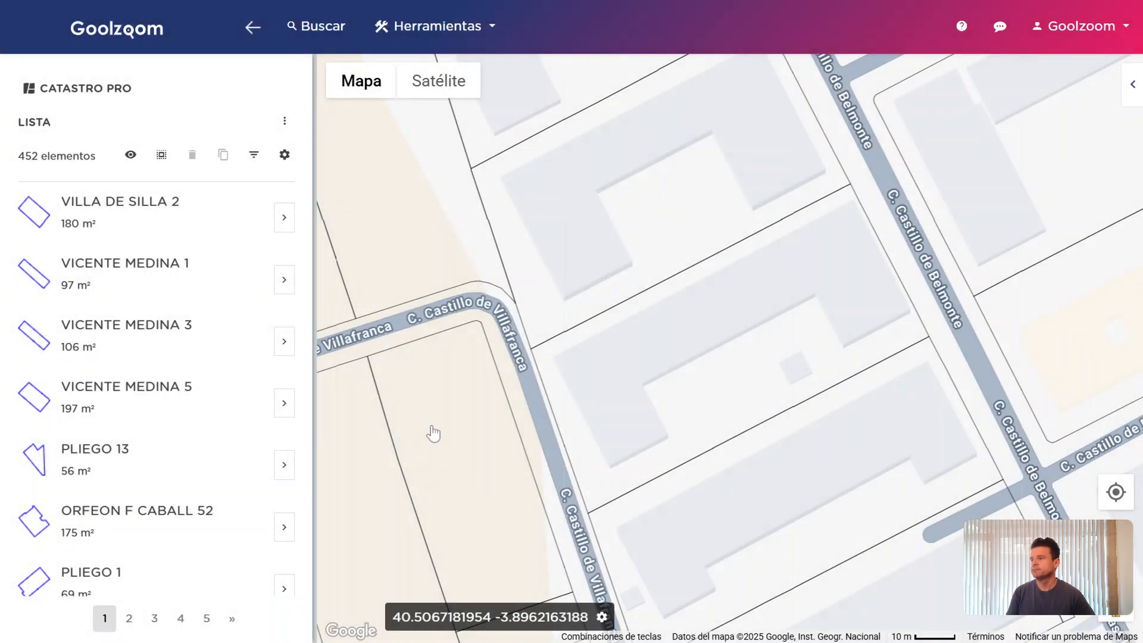
scroll(187, 336, "down", 10)
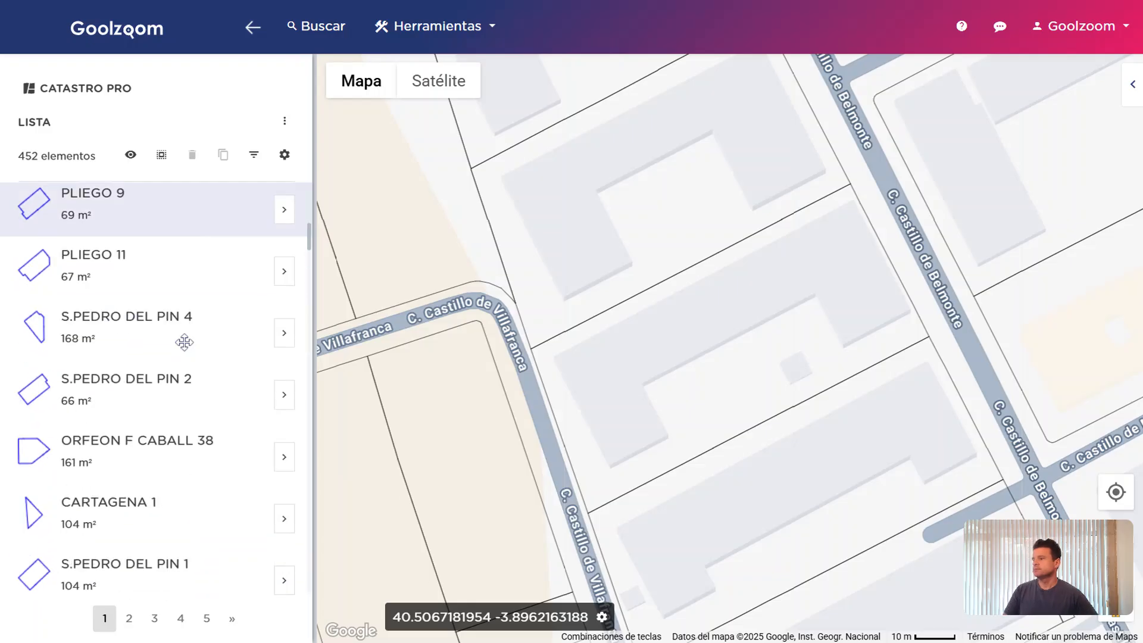
scroll(180, 332, "up", 6)
scroll(181, 332, "up", 5)
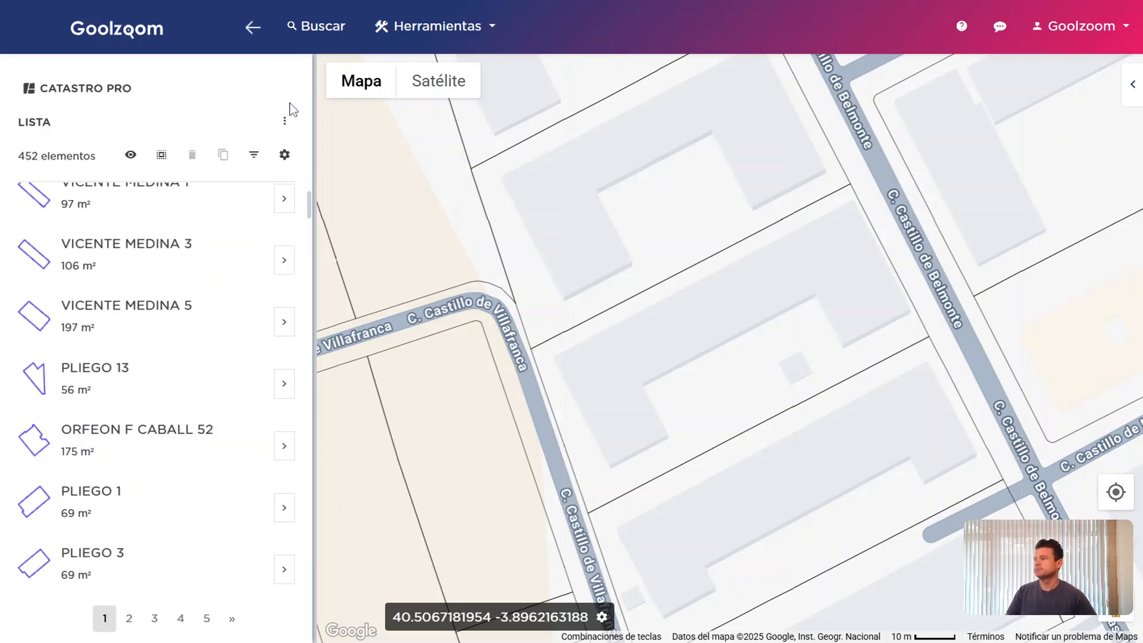
Page through the list to page 3 and open the list display settings
left_click(285, 121)
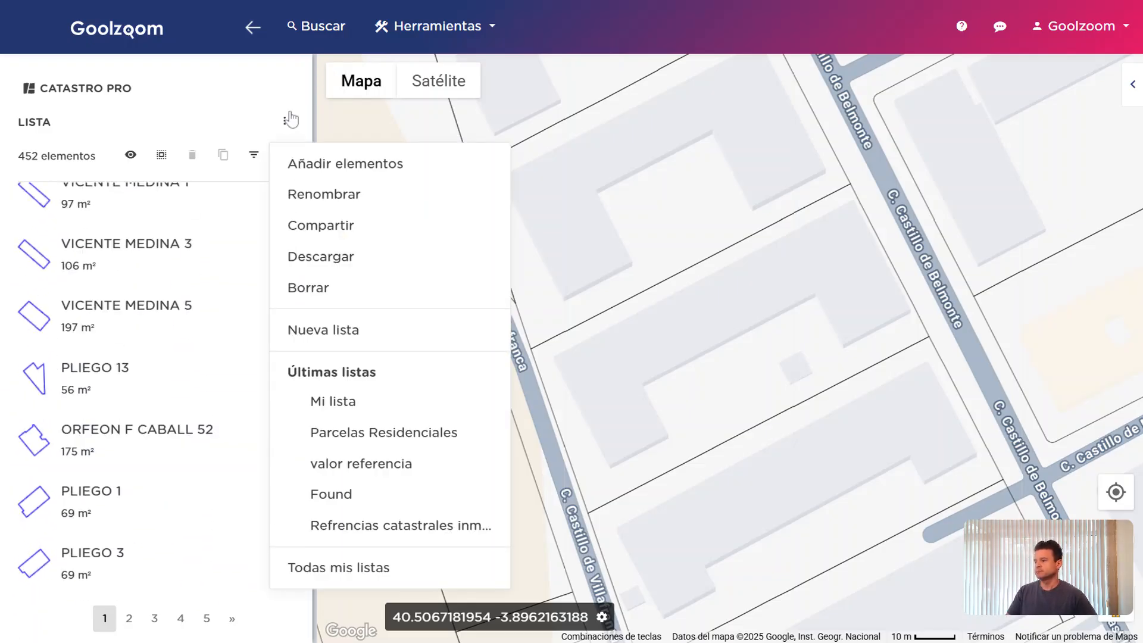
left_click(291, 119)
scroll(181, 430, "down", 20)
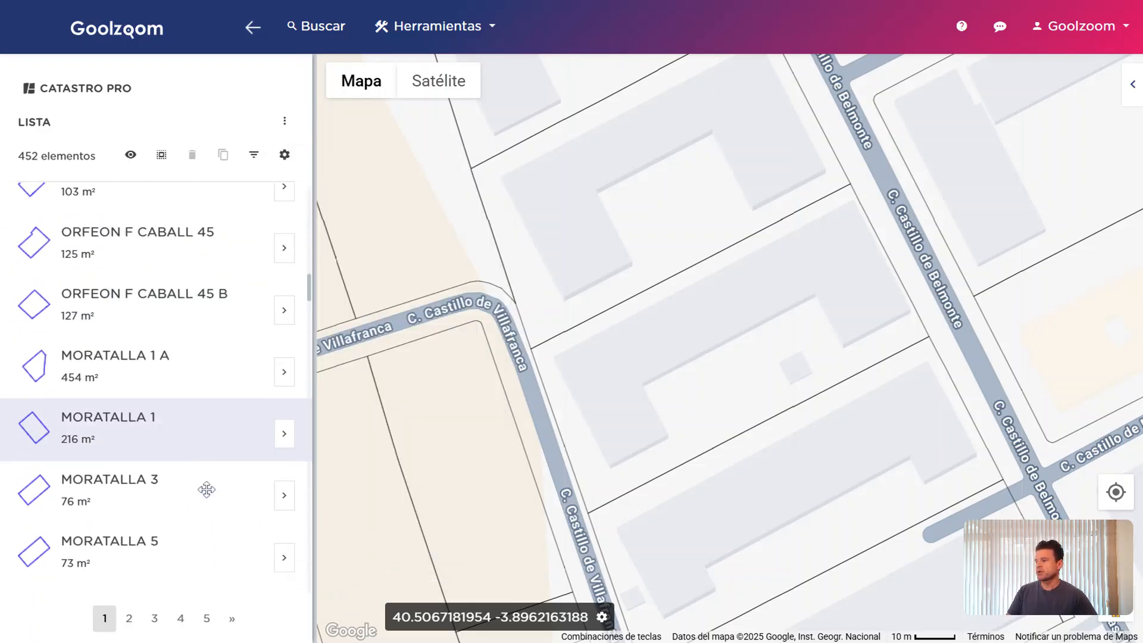
scroll(206, 489, "down", 15)
scroll(211, 470, "down", 5)
left_click(128, 618)
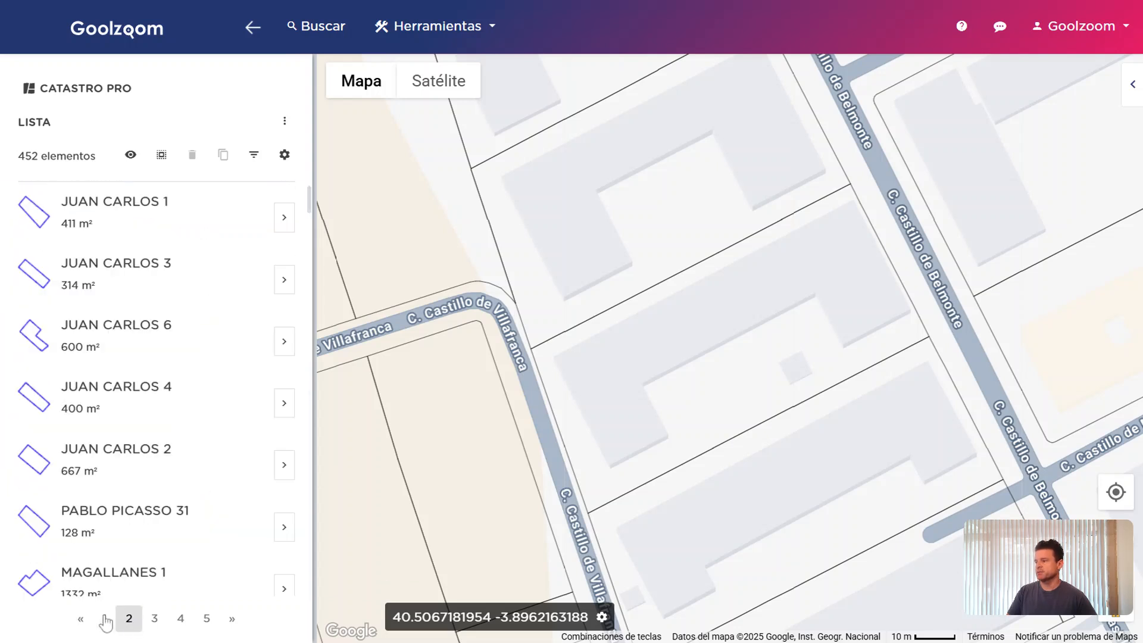
scroll(178, 526, "down", 10)
scroll(181, 508, "down", 15)
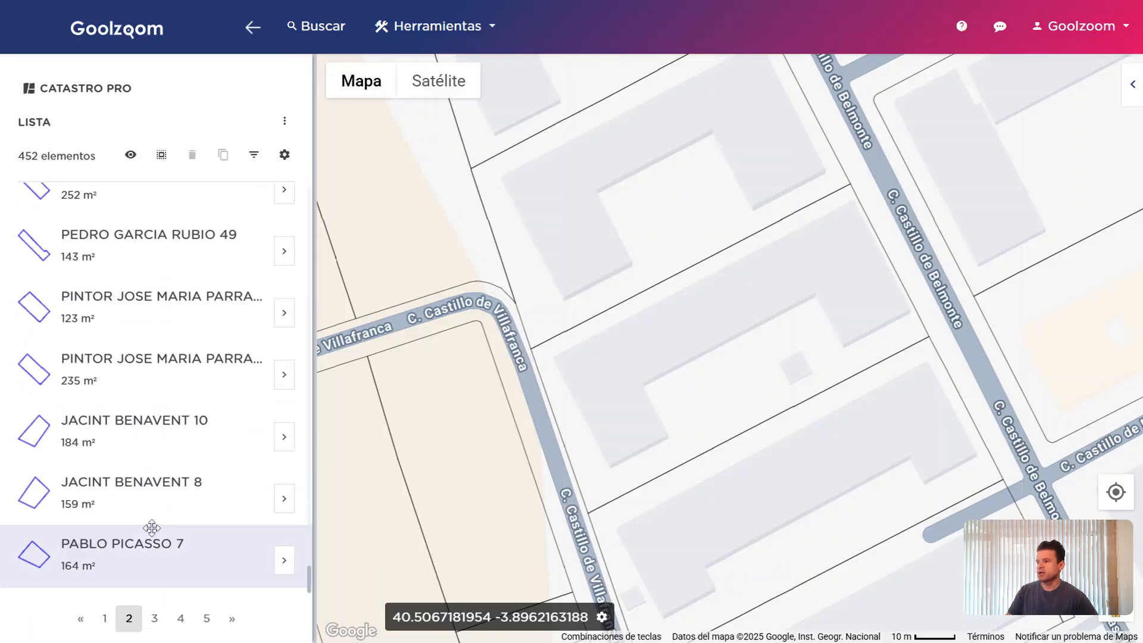
left_click(154, 618)
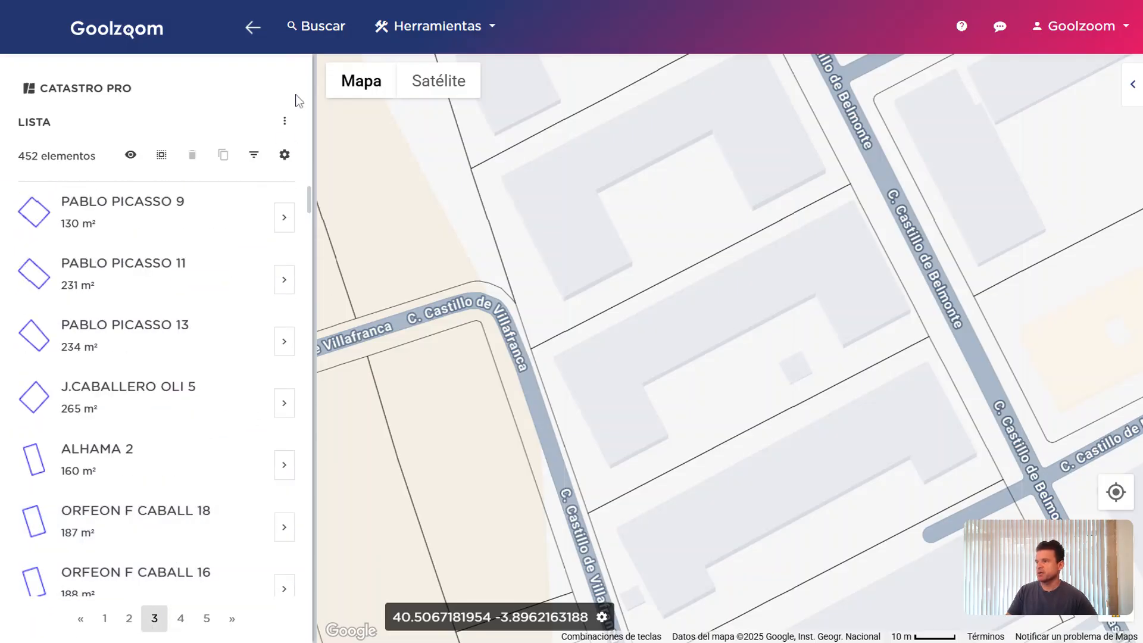
left_click(285, 155)
Change Elementos por página from 100 to 500
left_click(359, 531)
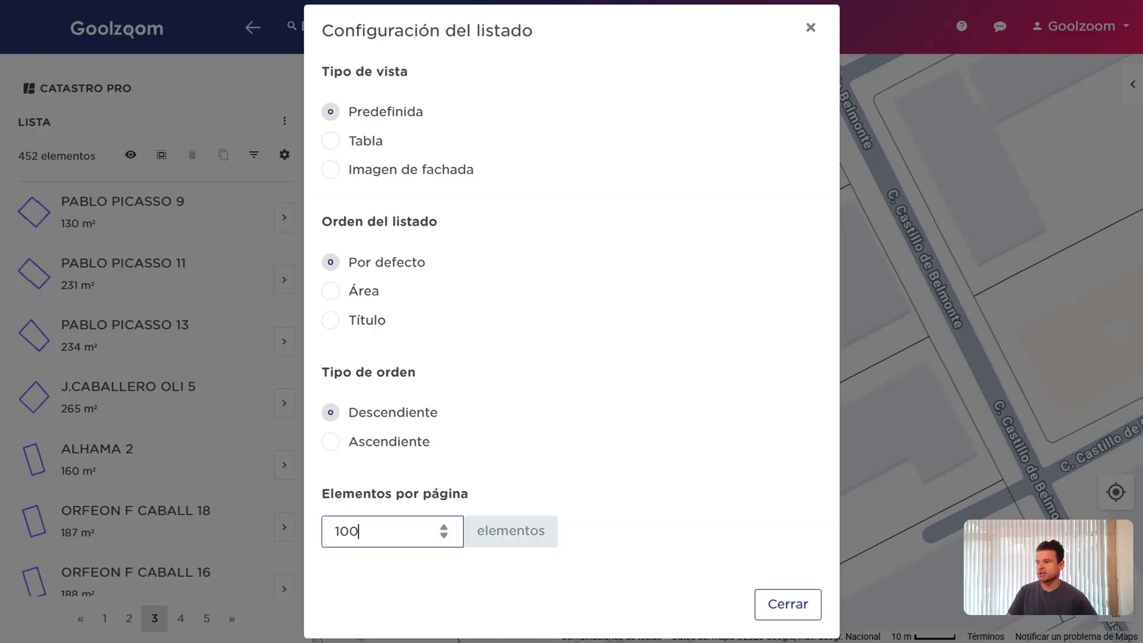
key("Left")
key("Left")
key("Left")
key("Delete")
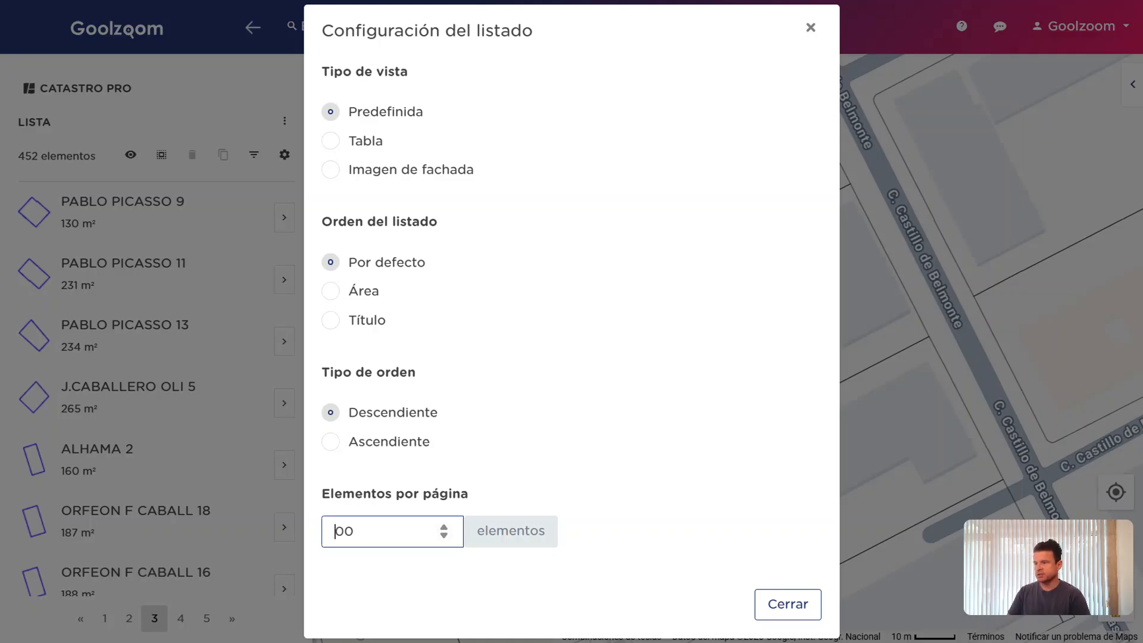
type("5")
left_click(762, 606)
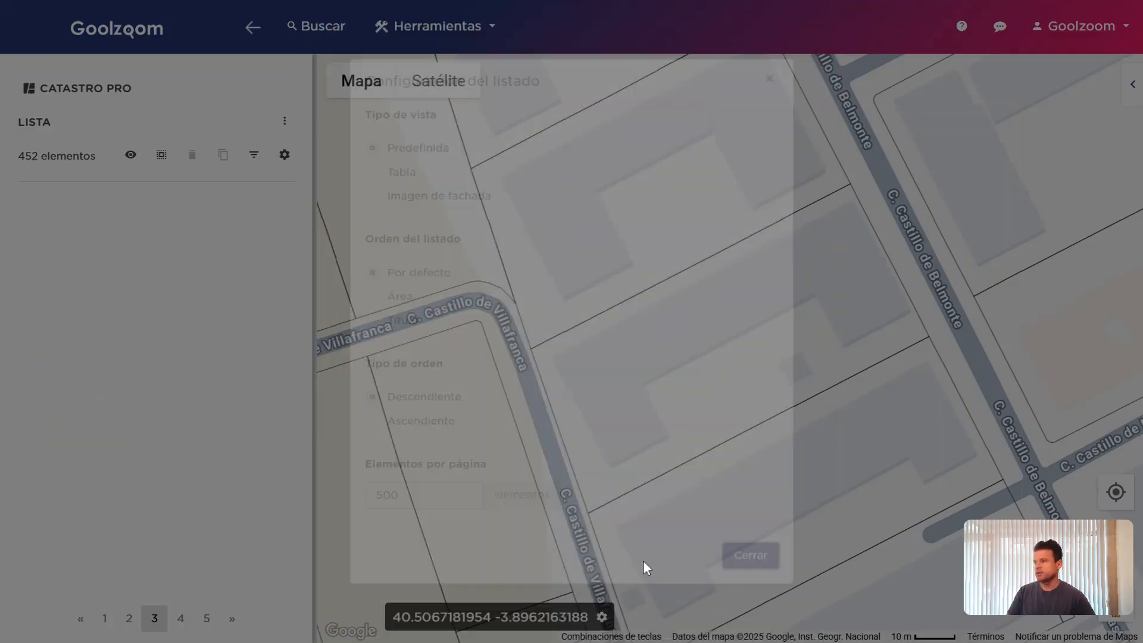
Browse the bottom list entries and locate POL 8 PARC 600 (1060 m²) beside C. Molino
scroll(234, 439, "down", 10)
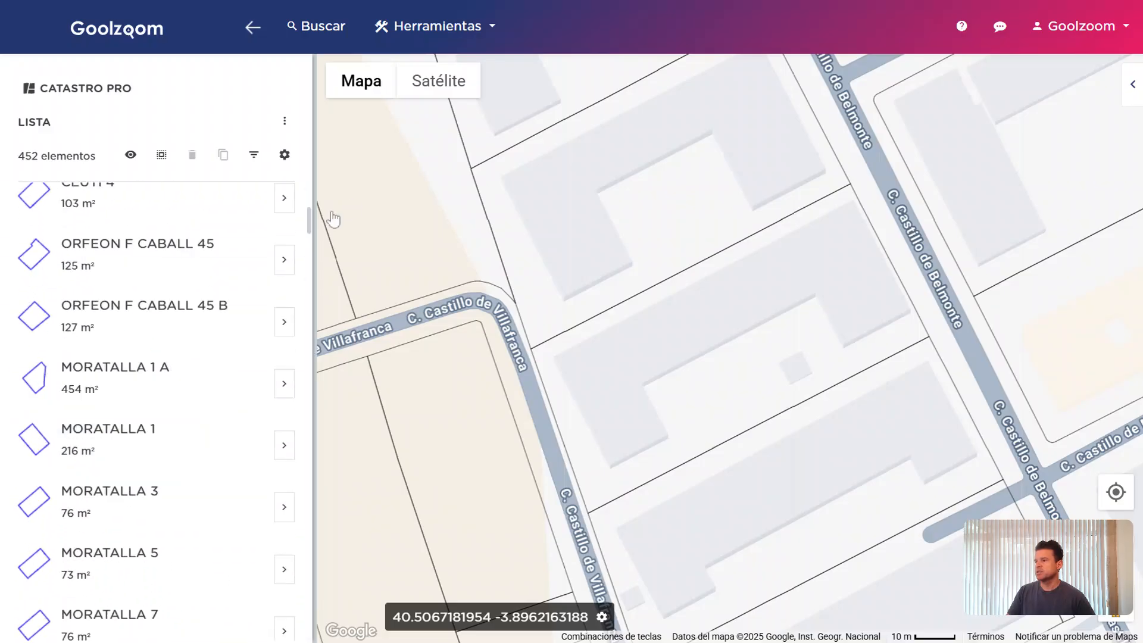
left_click_drag(310, 224, 307, 630)
left_click(97, 256)
left_click(128, 298)
left_click(133, 403)
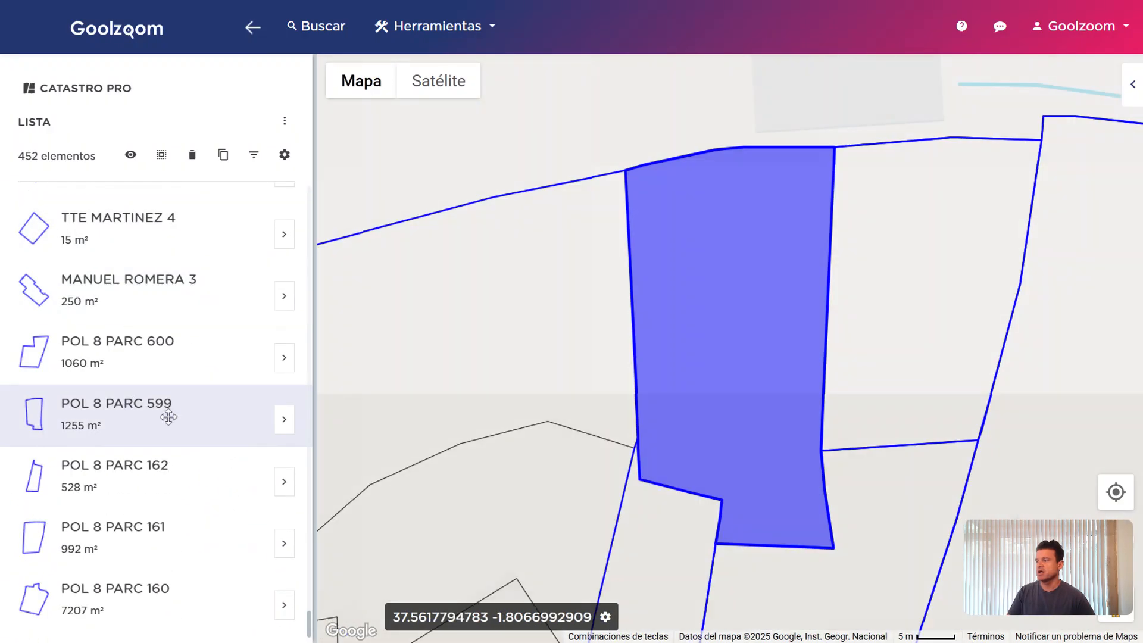
left_click(196, 311)
left_click(178, 372)
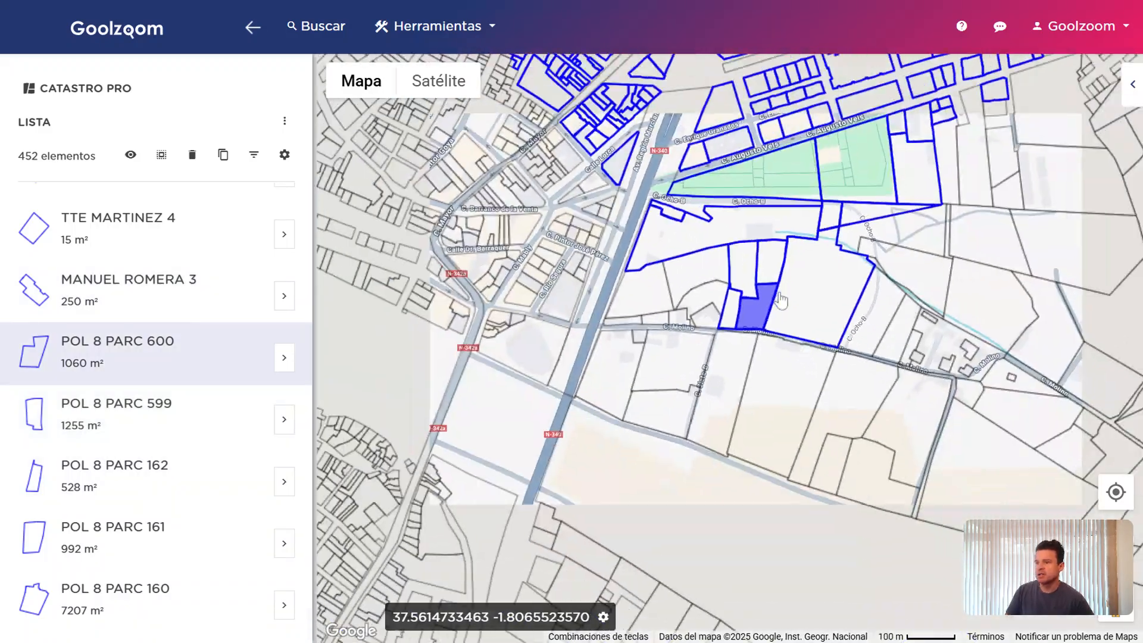
scroll(780, 298, "down", 3)
left_click_drag(782, 277, 744, 320)
scroll(744, 320, "up", 3)
left_click_drag(945, 376, 905, 463)
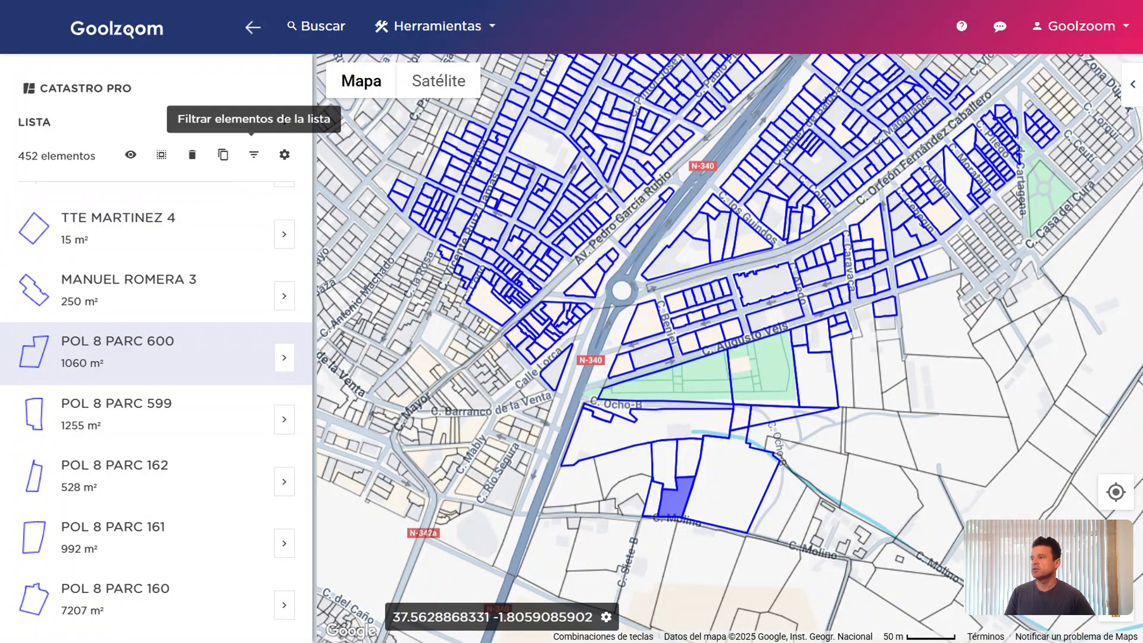
Filter the list to parcels with Superficie máxima 500 m²
left_click(254, 156)
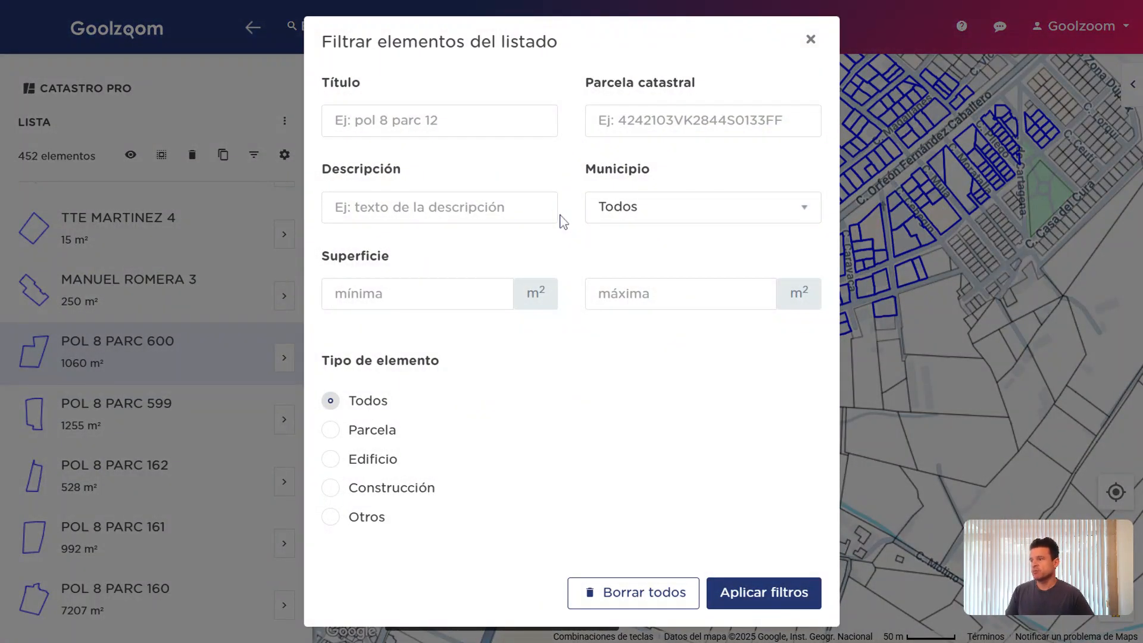
left_click(619, 294)
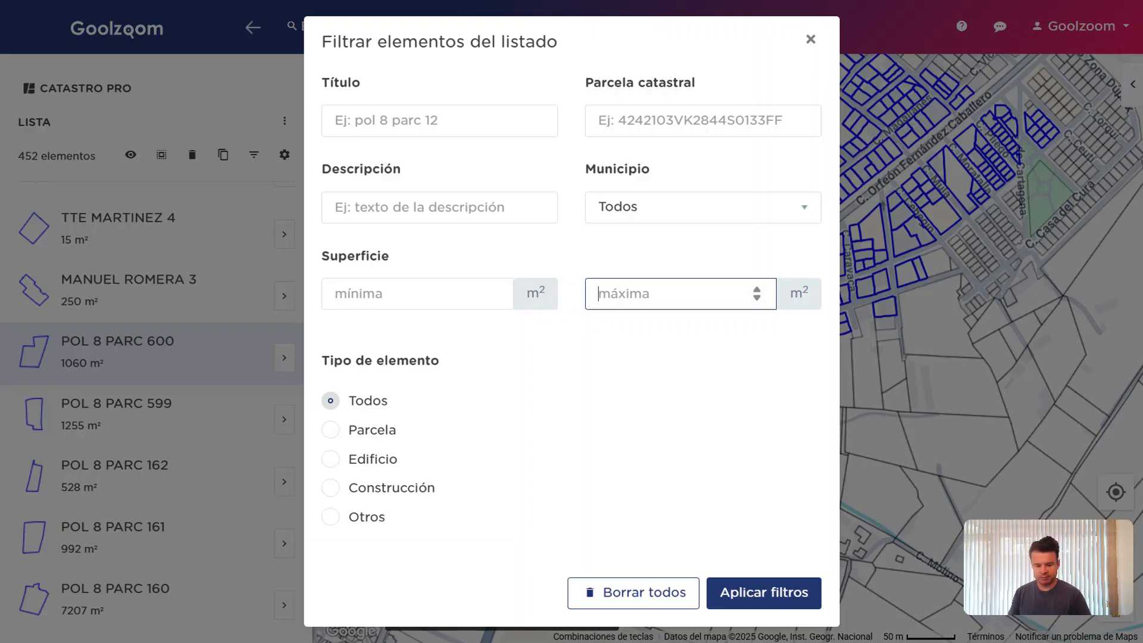
type("500")
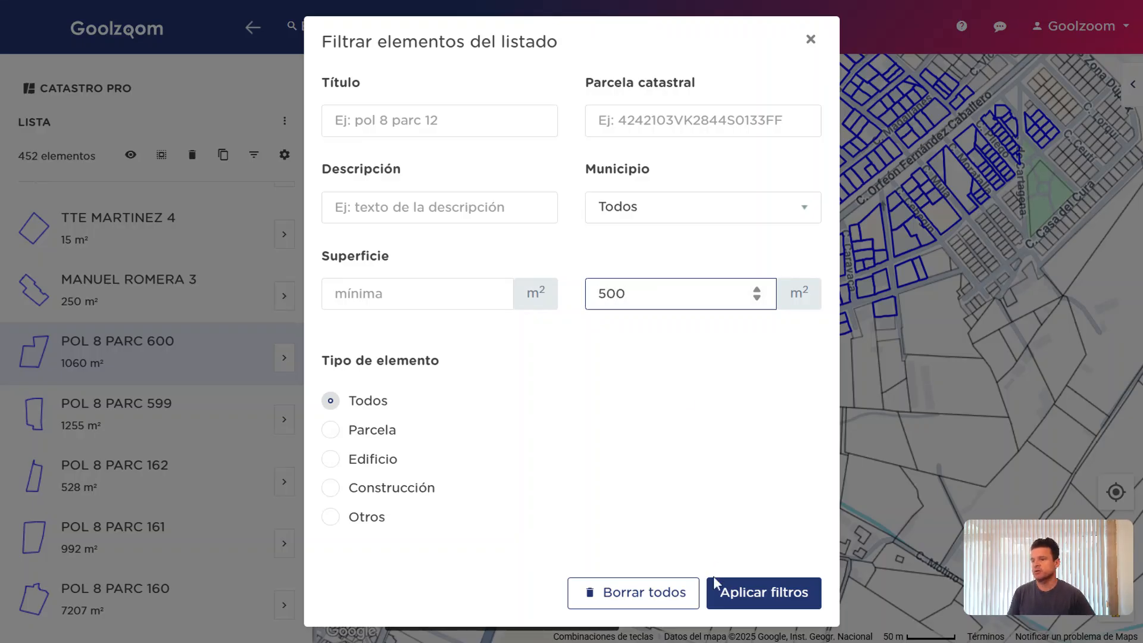
left_click(738, 596)
left_click_drag(669, 222, 714, 321)
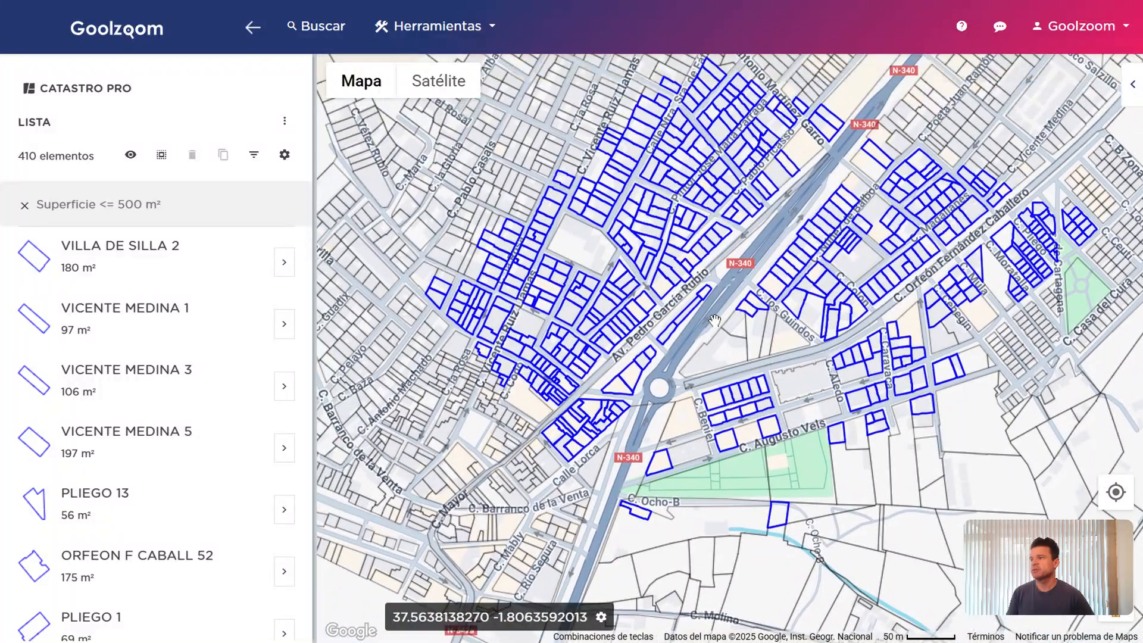
Remove the Superficie <= 500 m² filter so all 452 elements return
left_click(25, 207)
left_click(254, 154)
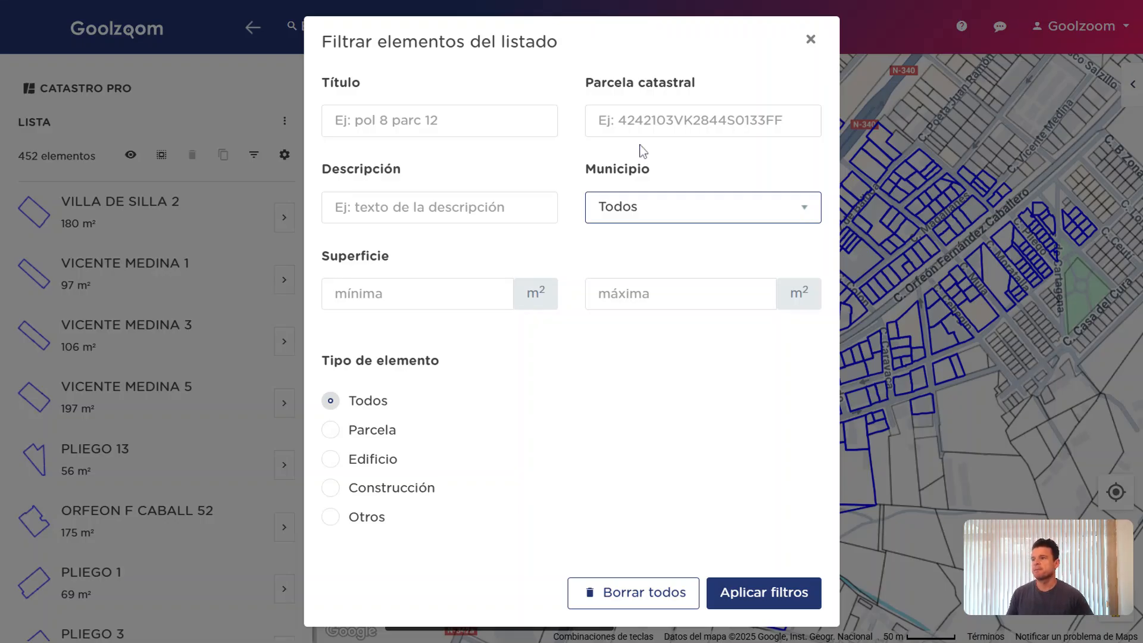
left_click(262, 118)
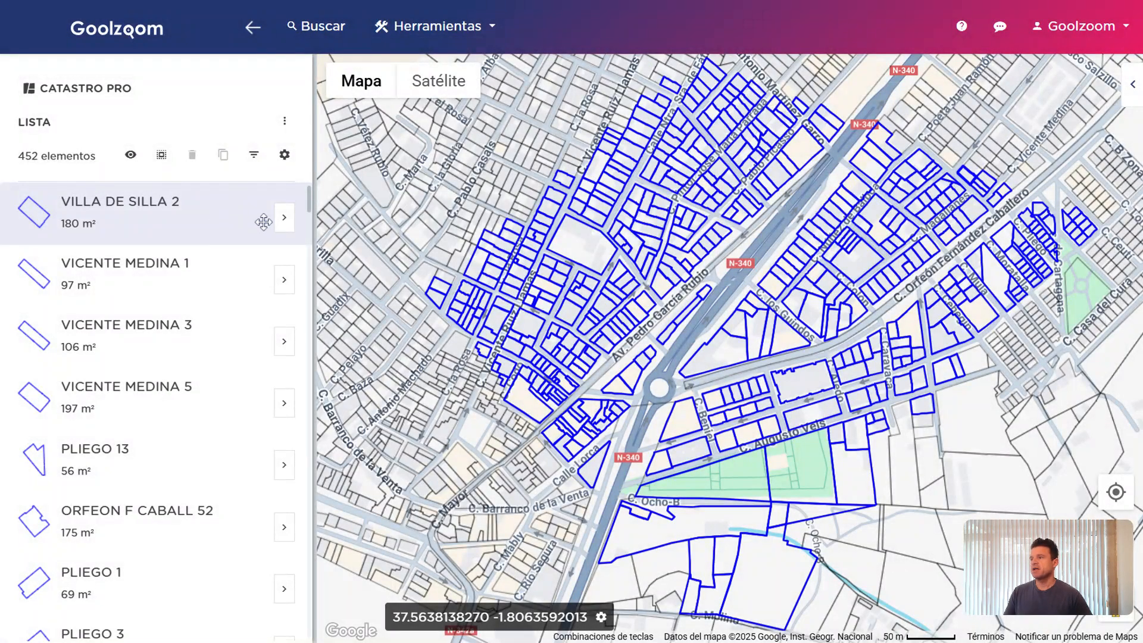
left_click(285, 227)
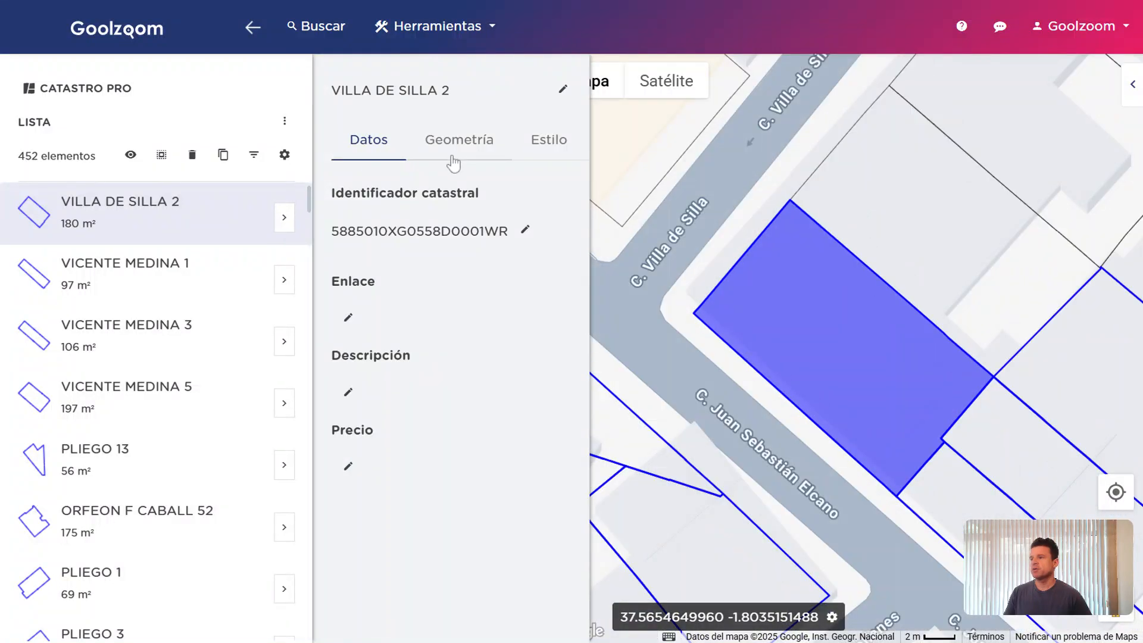
left_click(562, 89)
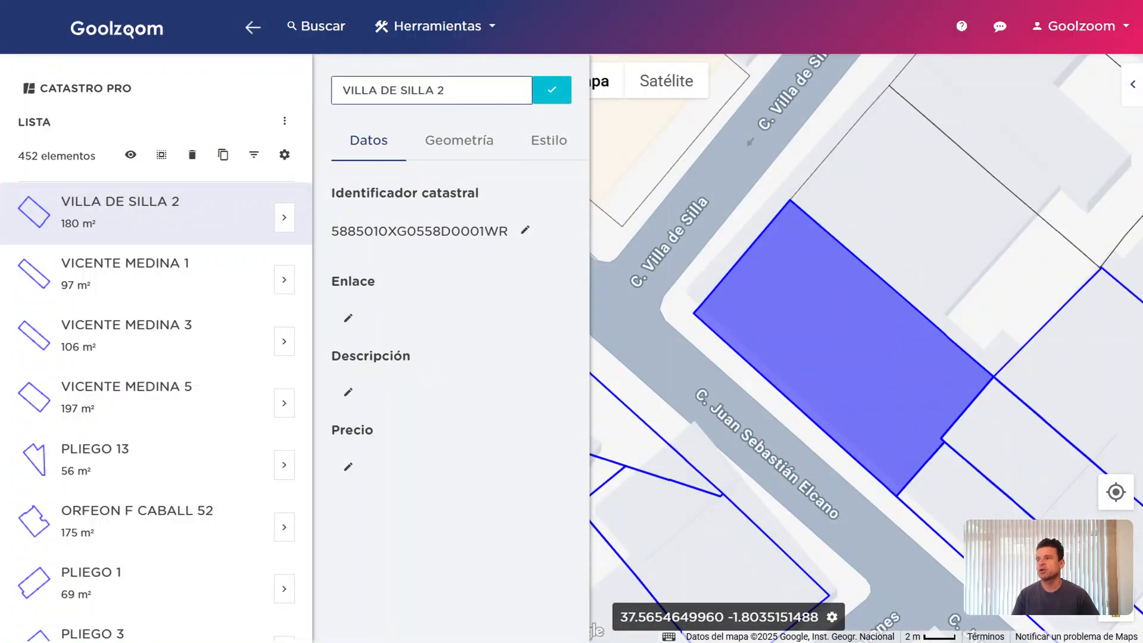
key("ctrl+a")
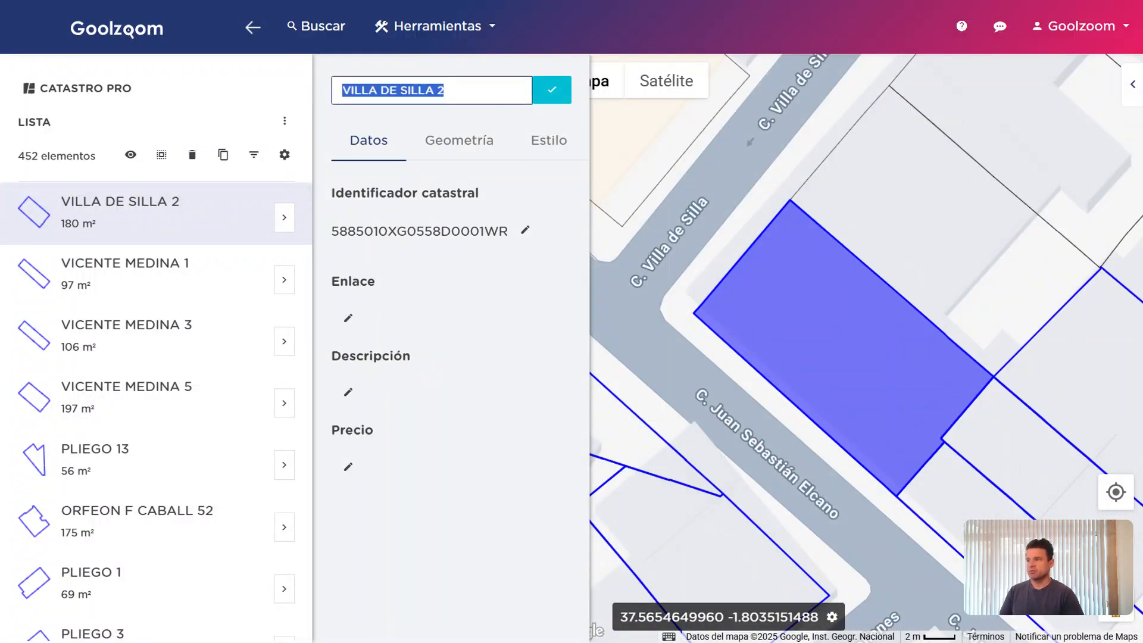
type("T")
key("BackSpace")
type("Título")
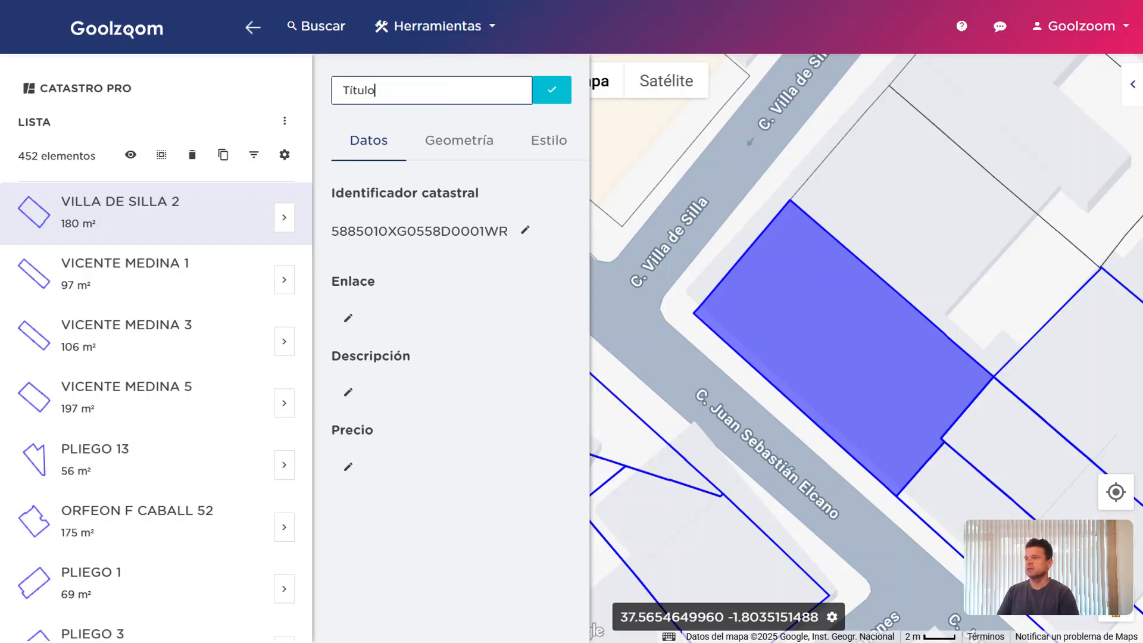
type(" cualquiera")
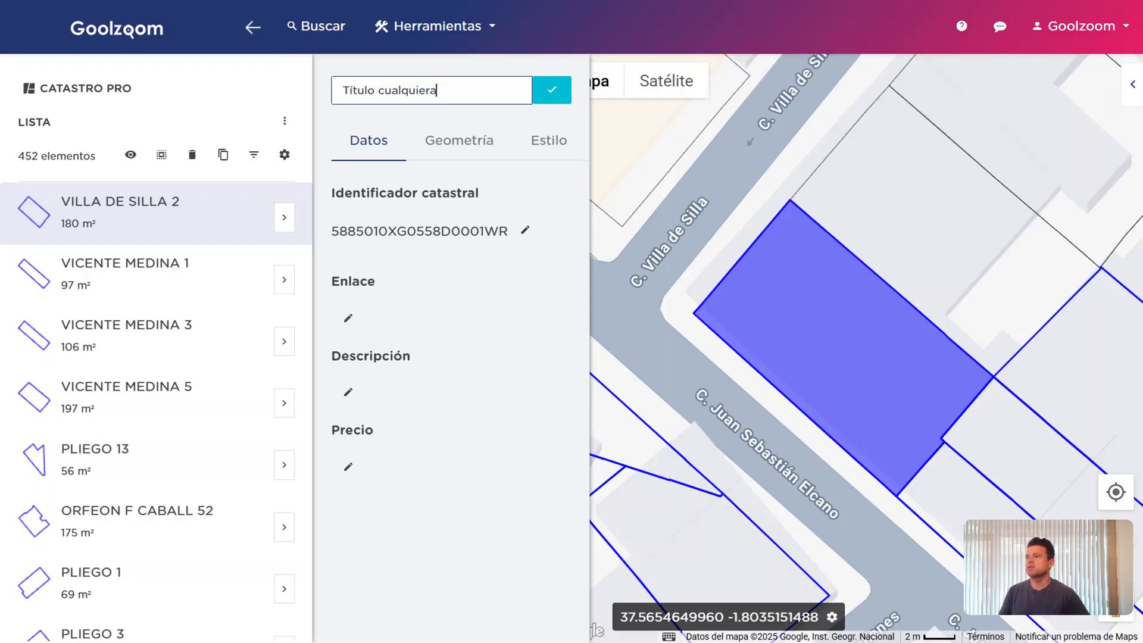
left_click(551, 89)
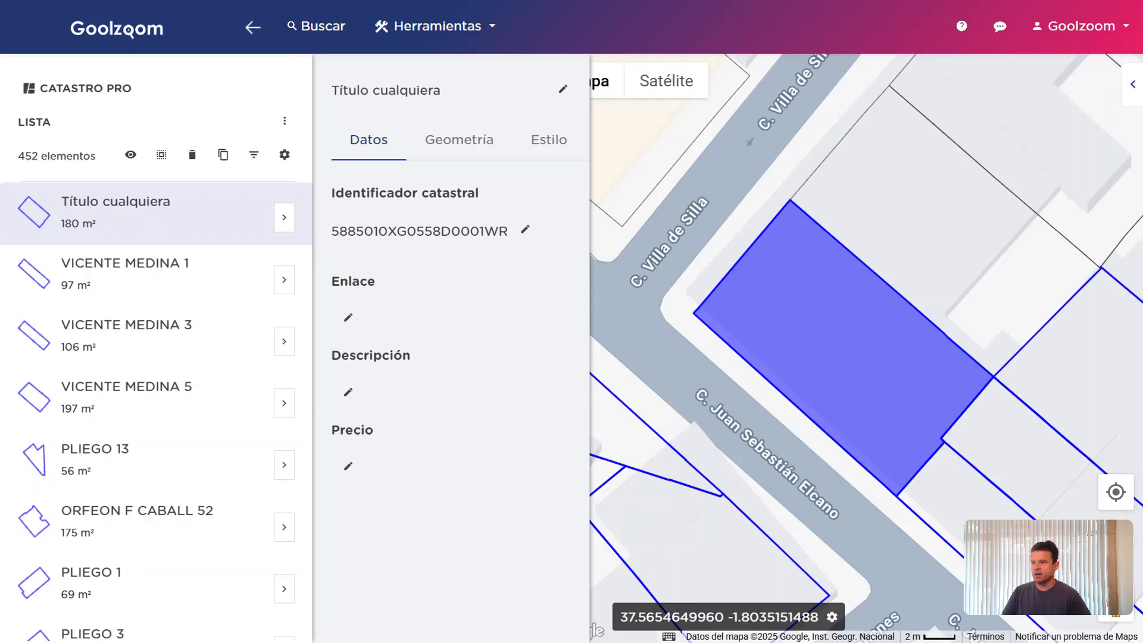
left_click(281, 218)
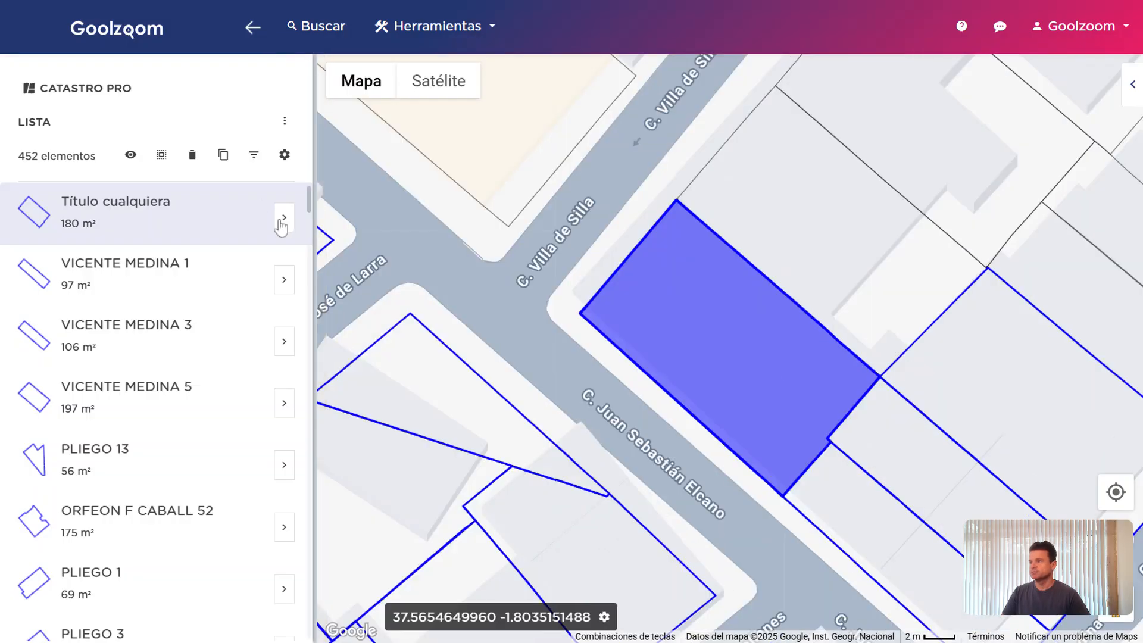
scroll(545, 265, "down", 3)
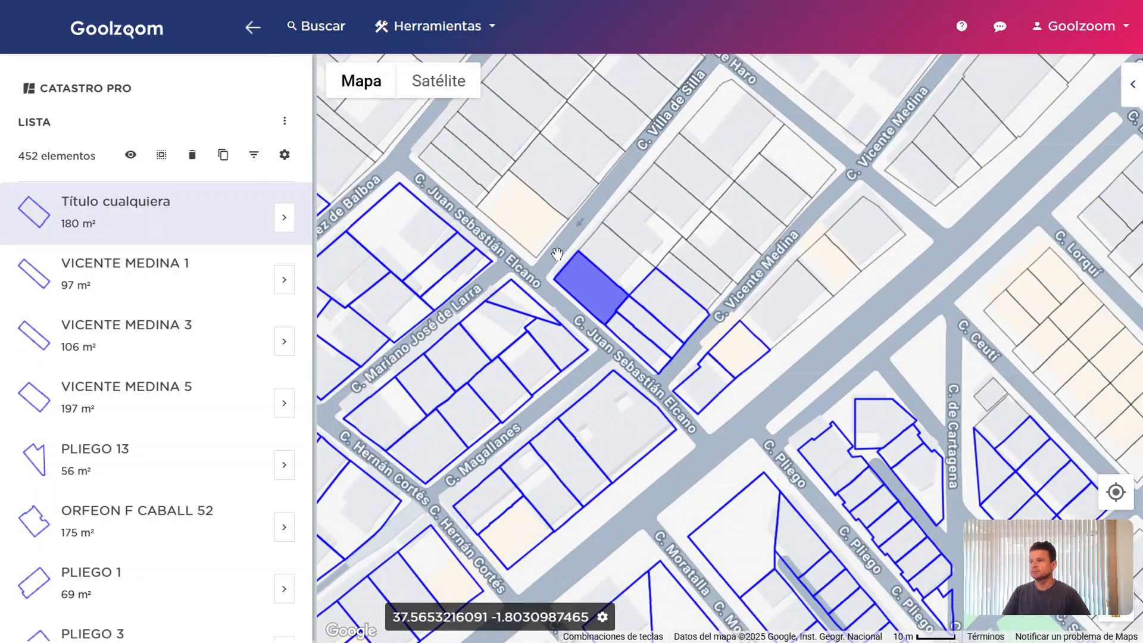
left_click_drag(568, 273, 588, 261)
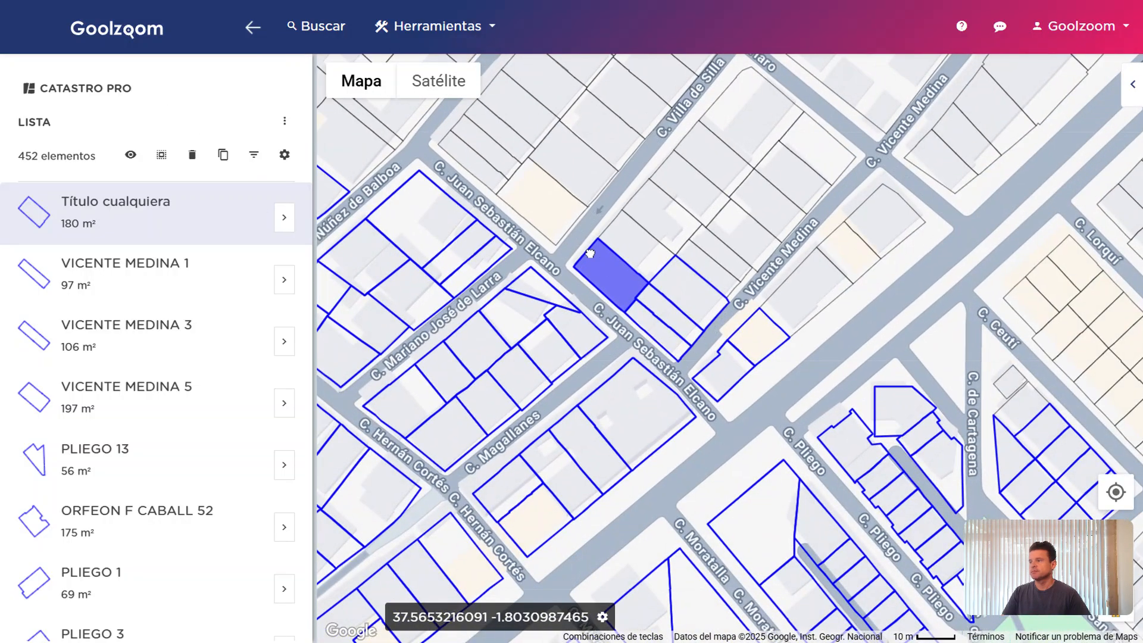
Open the list's Descargar options and cancel without downloading
left_click(278, 120)
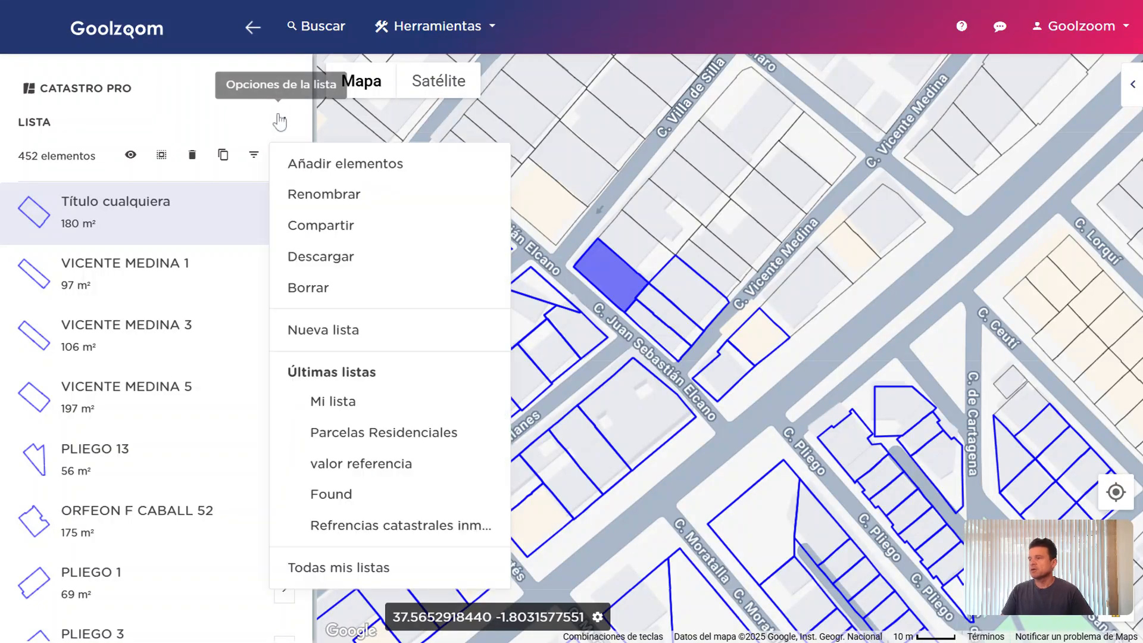
left_click(360, 270)
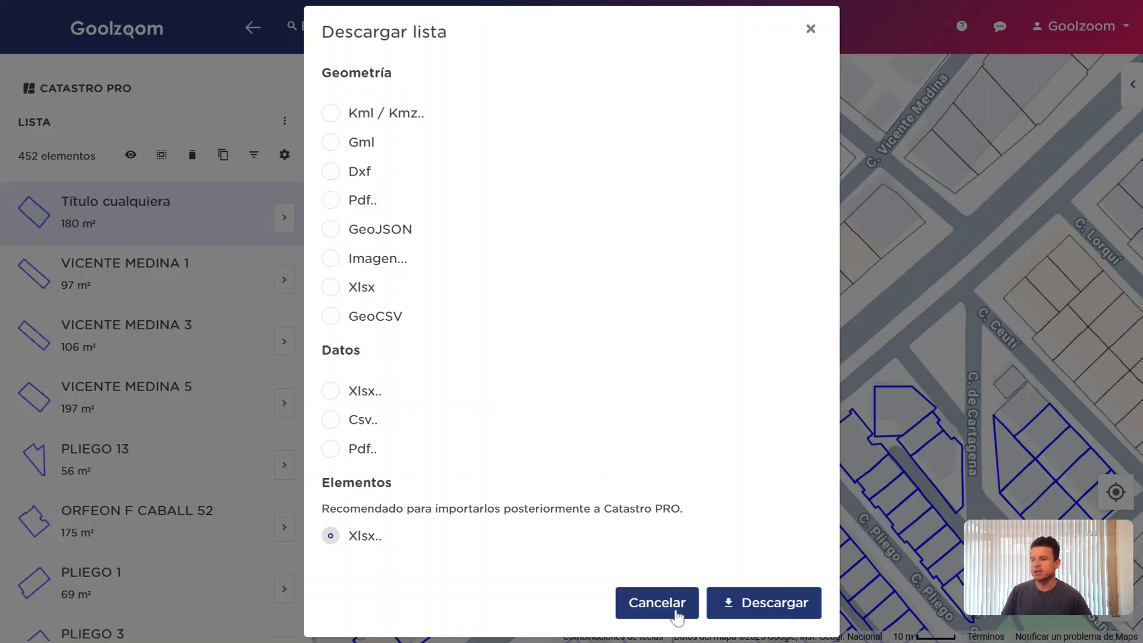
left_click(657, 602)
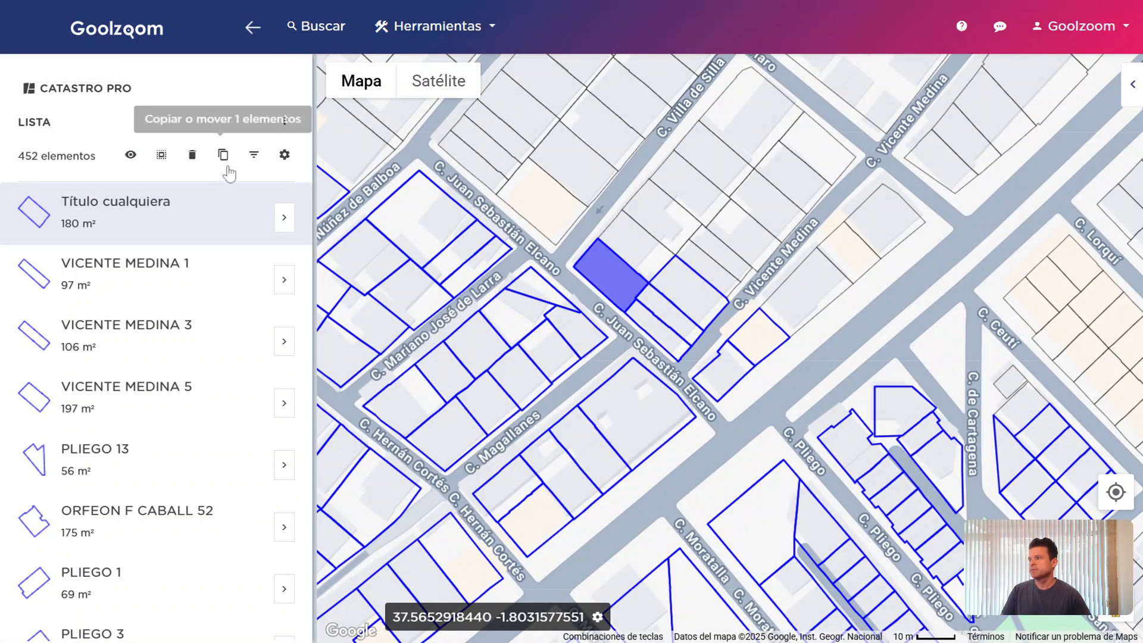
Delete the Título cualquiera parcel from the list, confirming Eliminar 1 elemento
left_click(181, 257)
left_click(186, 217)
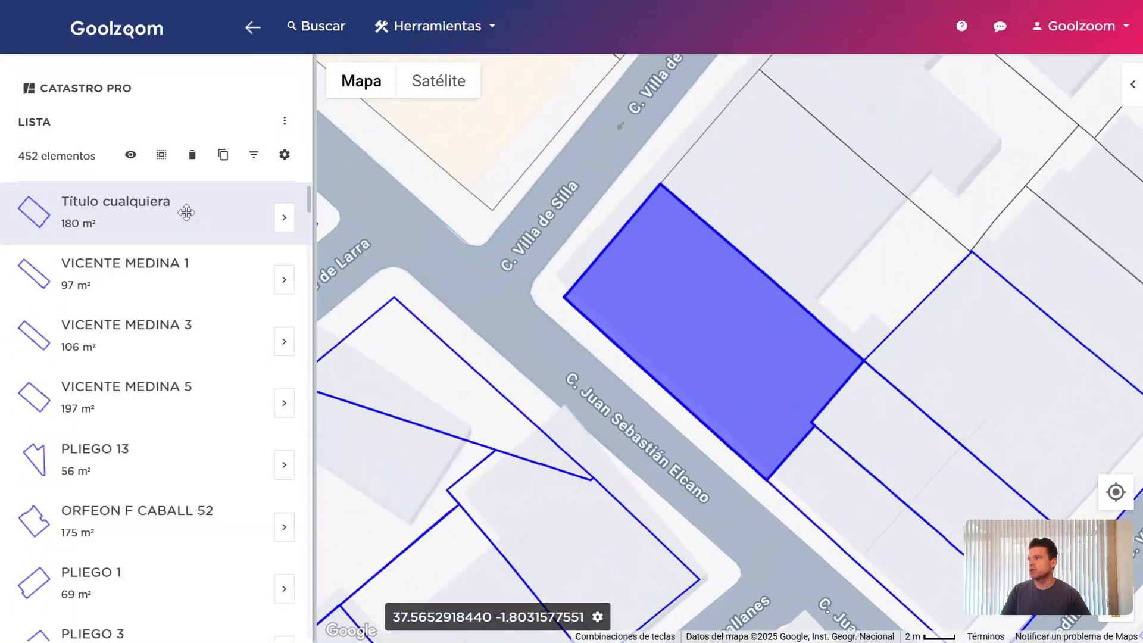
left_click(191, 155)
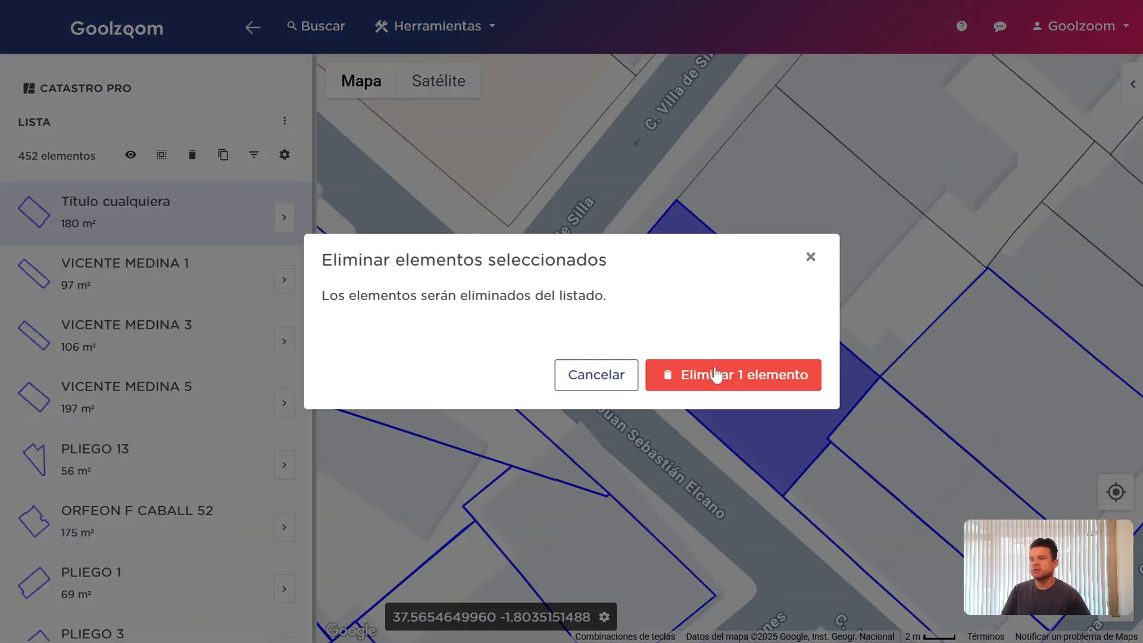
left_click(716, 375)
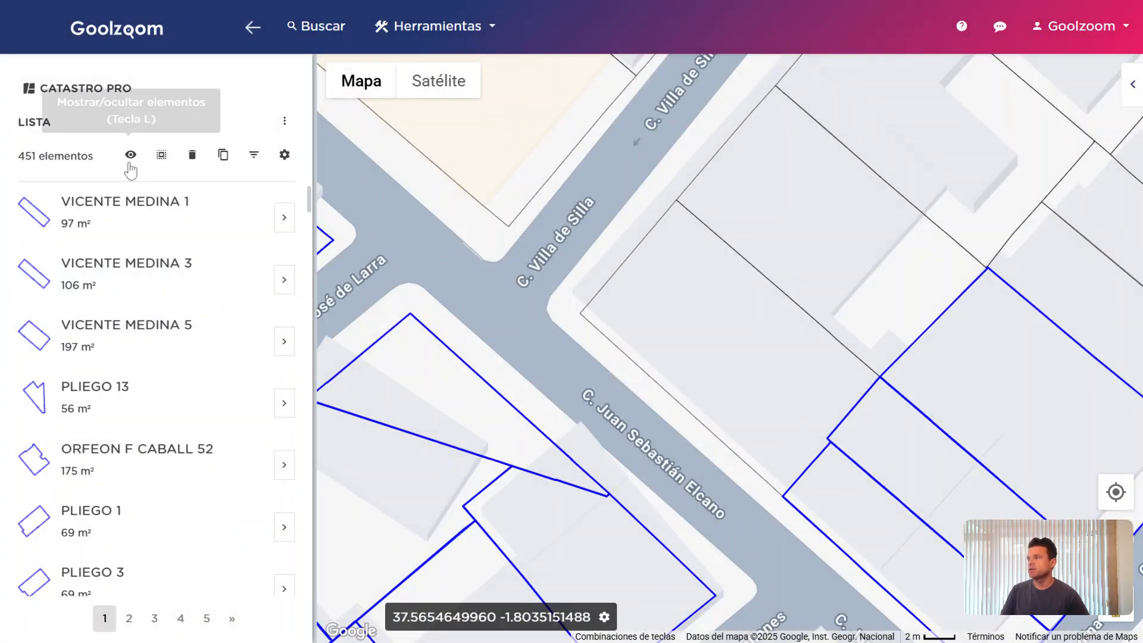
left_click(130, 155)
left_click(130, 156)
Browse the Todas mis listas overview of saved lists, then close it and reopen the list menu
scroll(643, 357, "down", 2)
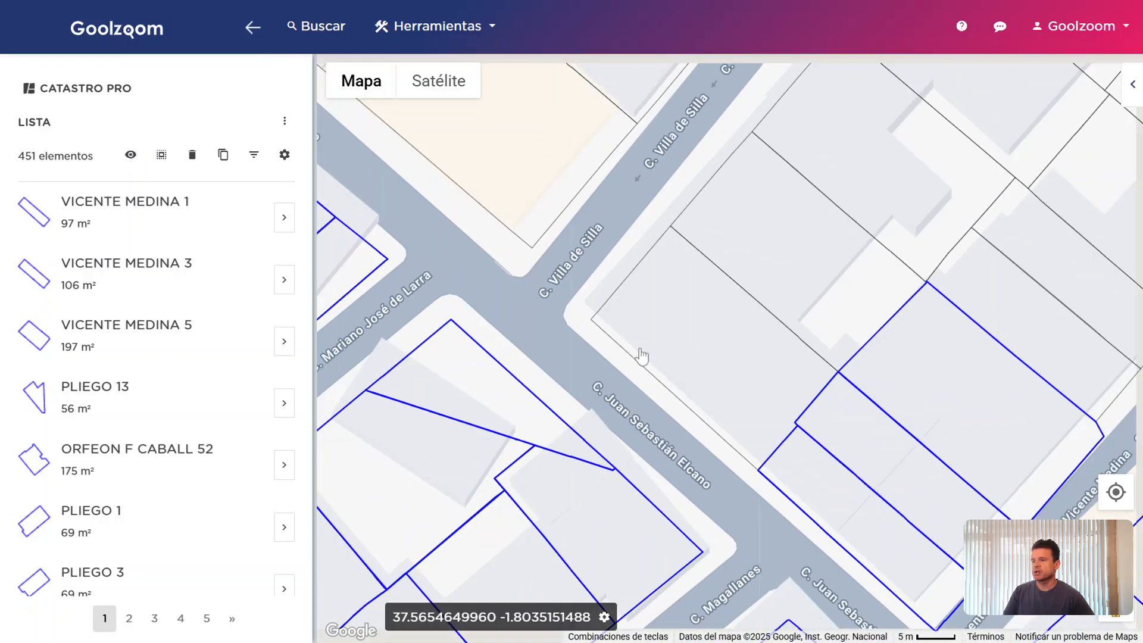
scroll(672, 317, "down", 2)
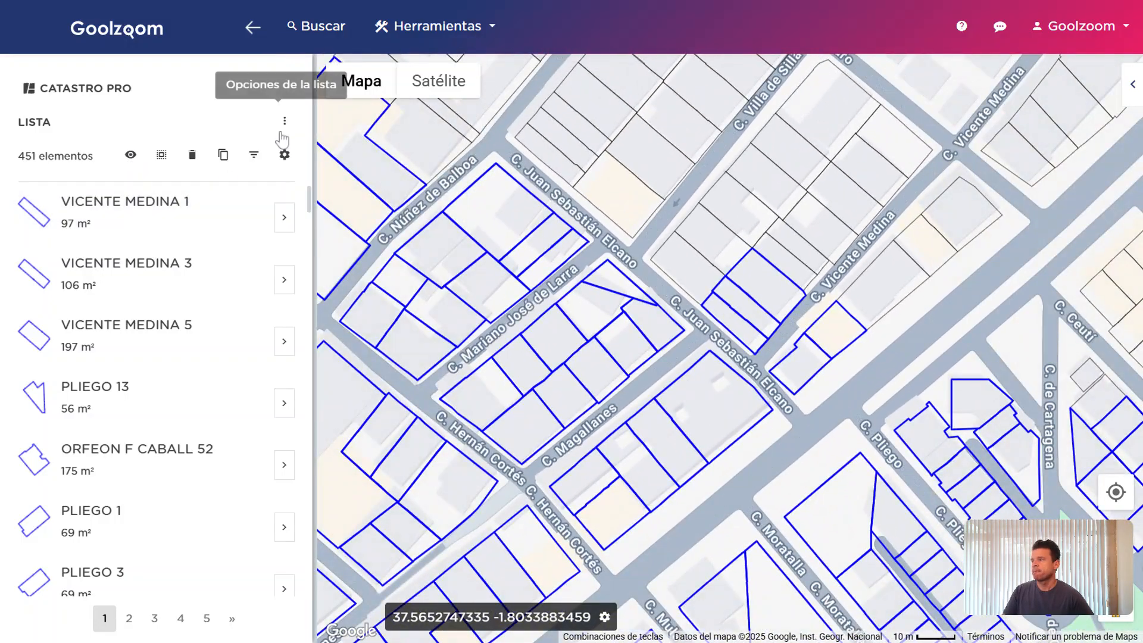
left_click(284, 123)
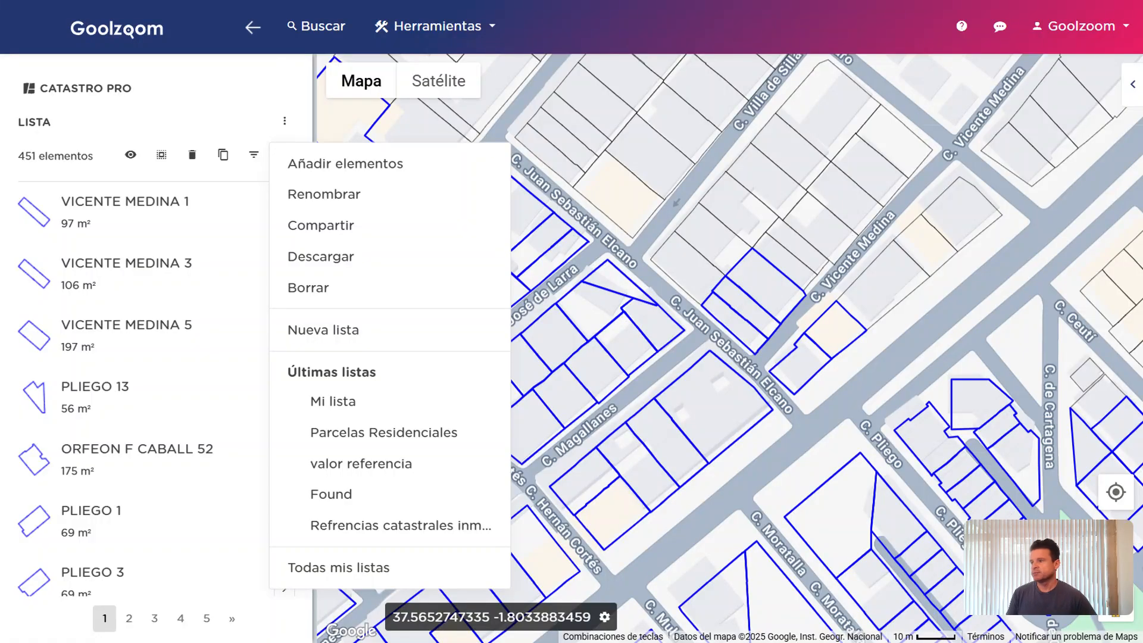
left_click(375, 572)
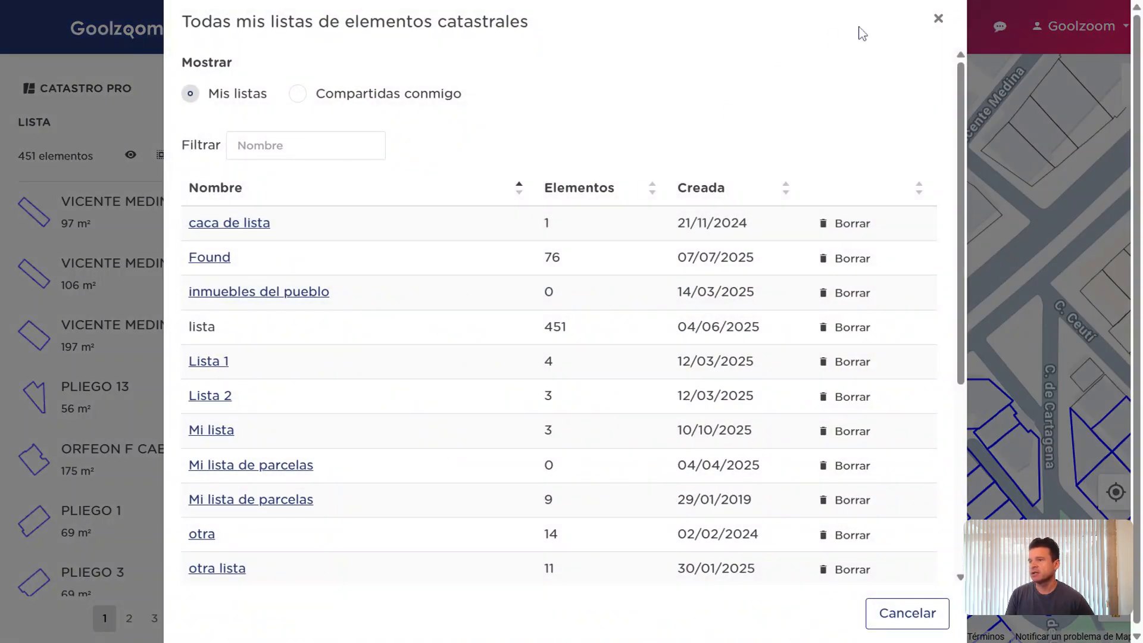
left_click(938, 18)
left_click(287, 122)
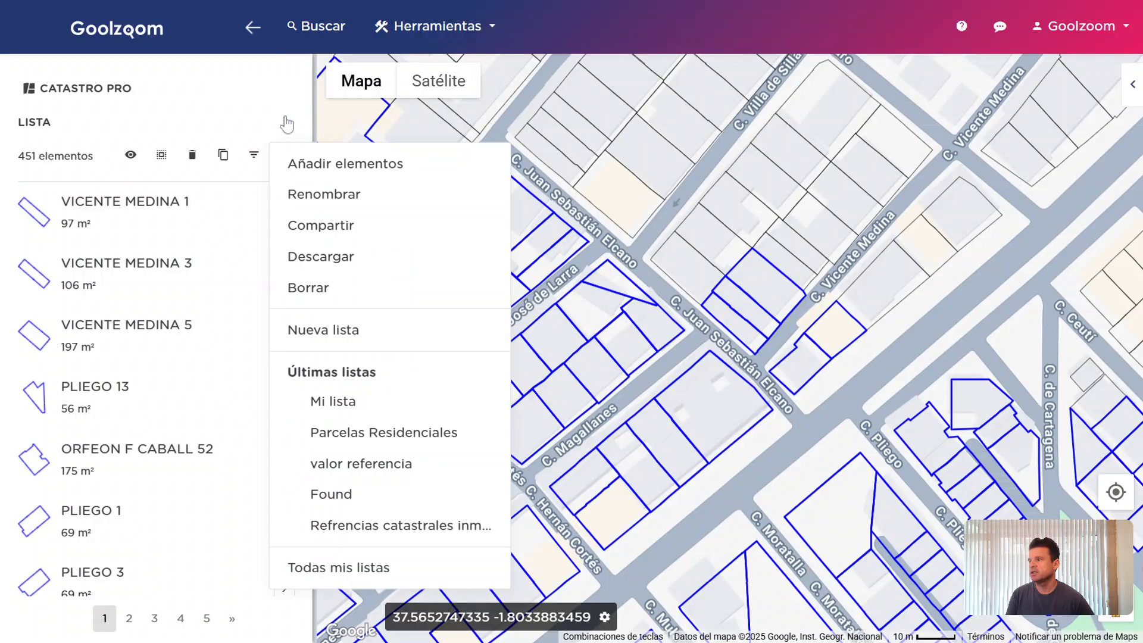
Create a new empty list named 'otra lista' and frame the whole town on the map
left_click(396, 338)
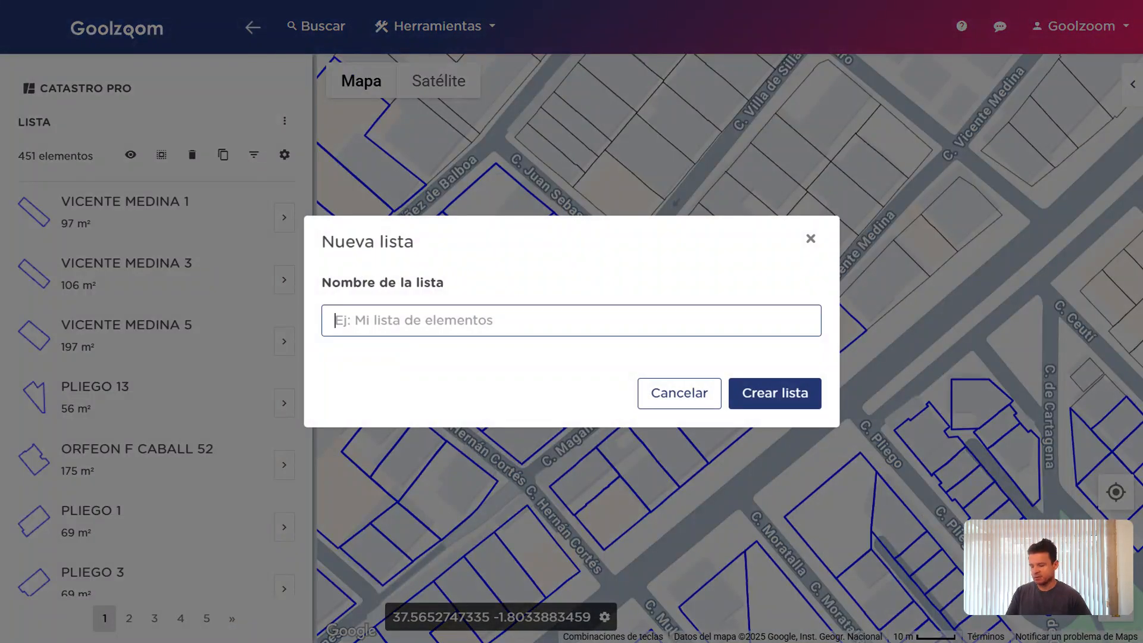
type("otra lista")
key("Return")
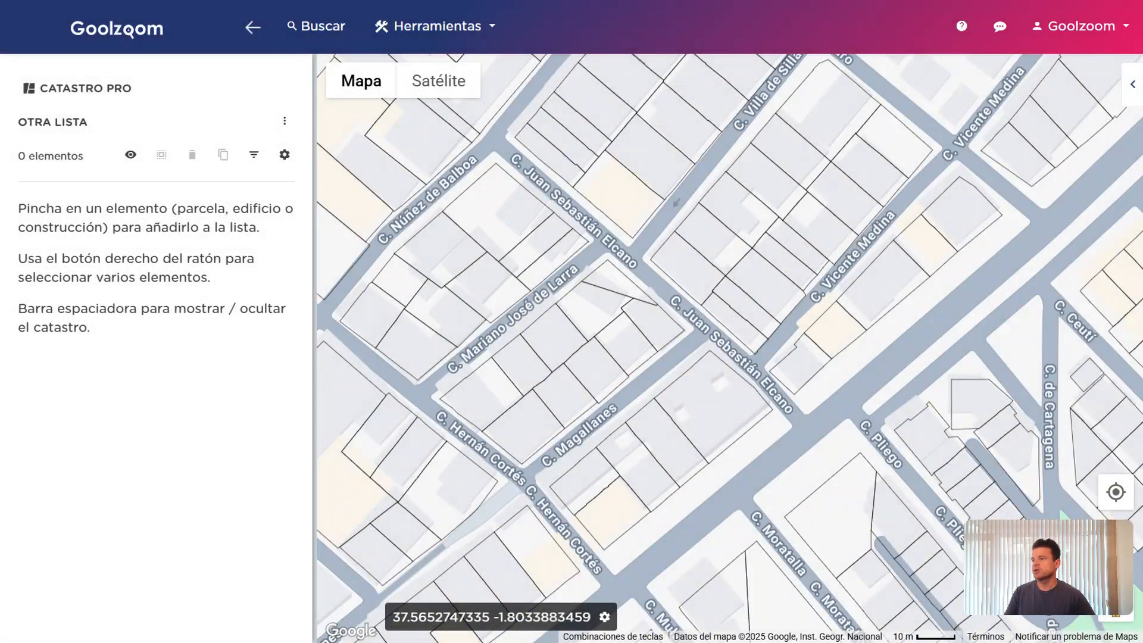
scroll(510, 343, "down", 5)
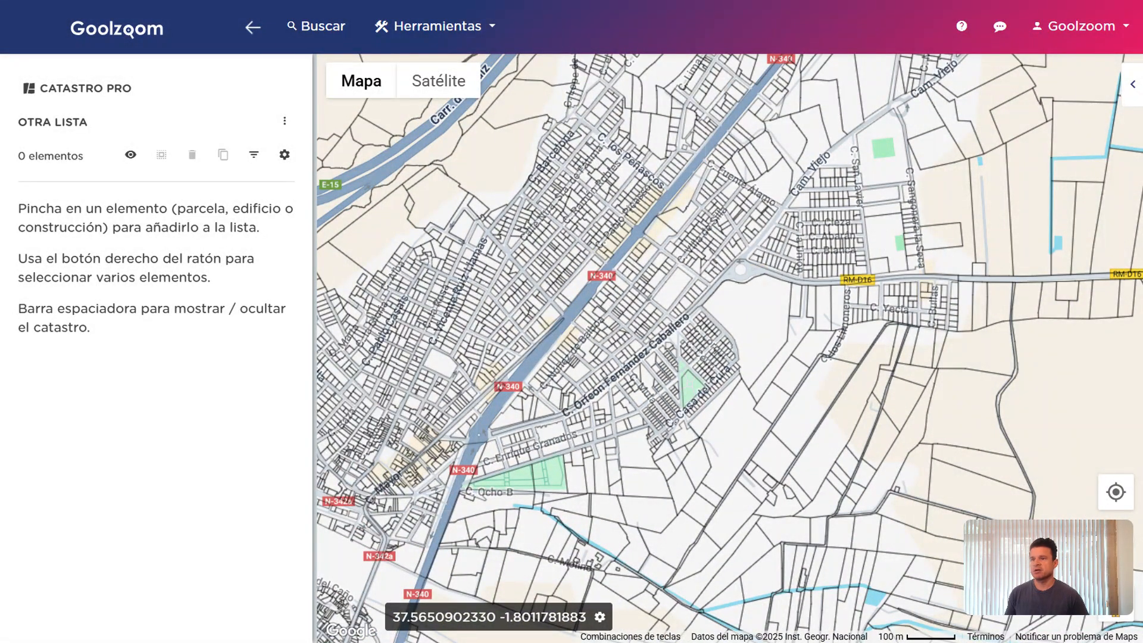
left_click_drag(635, 307, 725, 308)
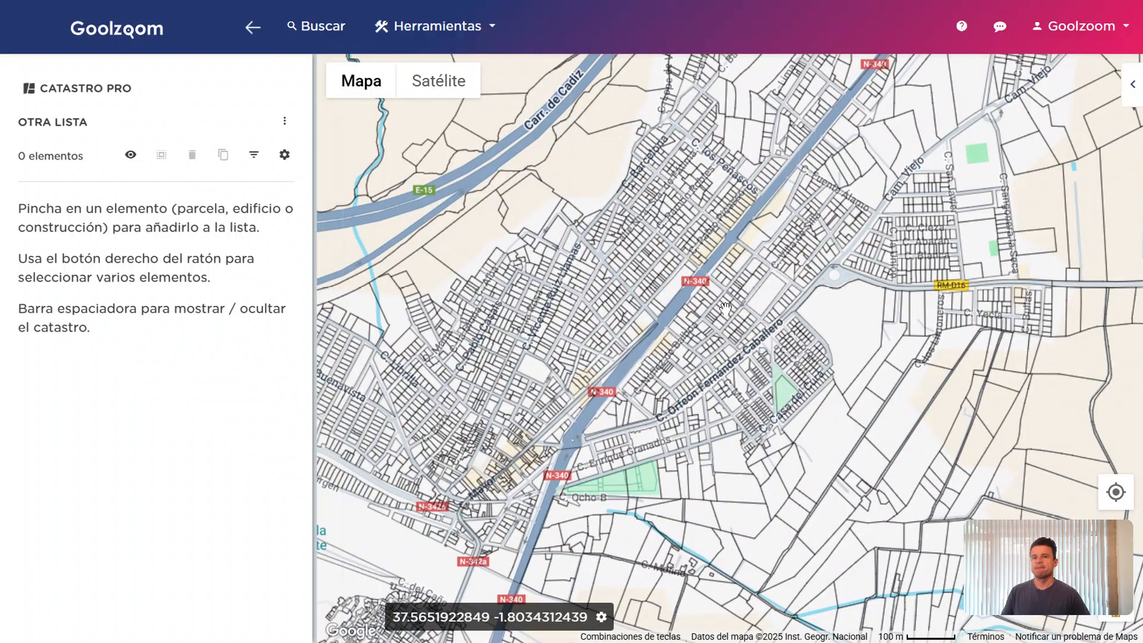
left_click_drag(860, 307, 832, 308)
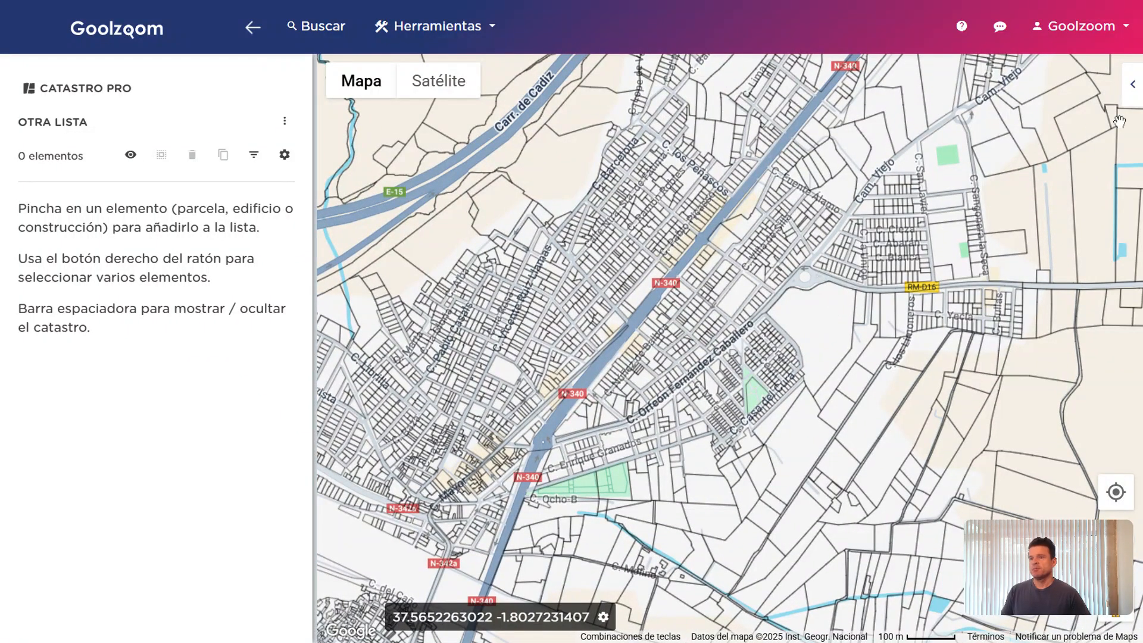
Open the Catastro settings, toggle the cadastre overlay off and on, and try satellite before returning to street map
left_click(1133, 85)
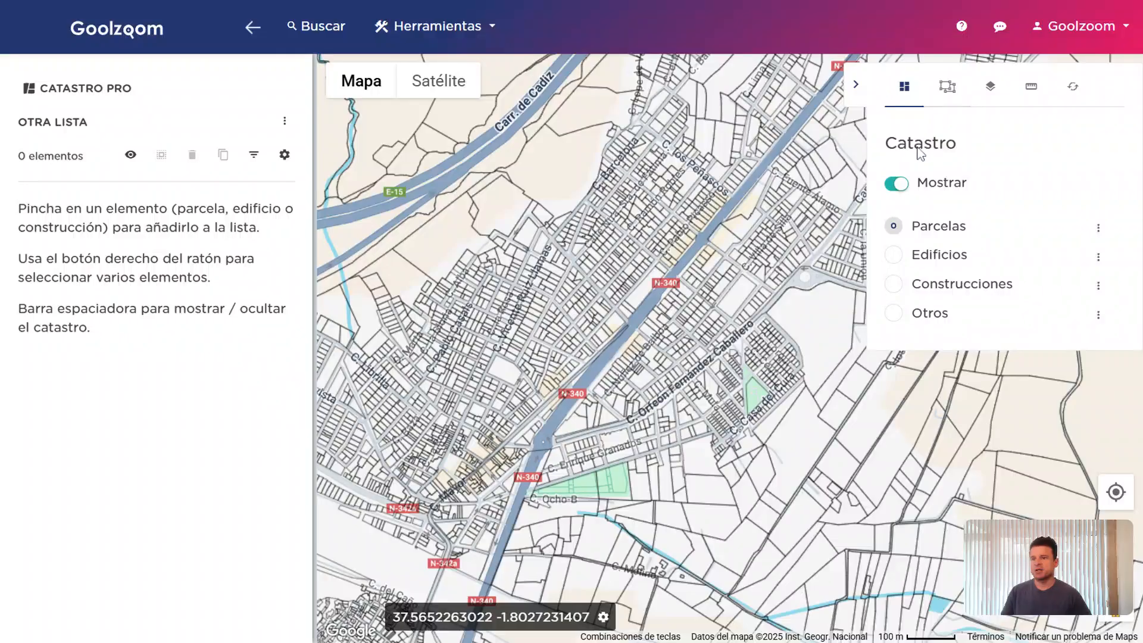
left_click_drag(700, 333, 724, 346)
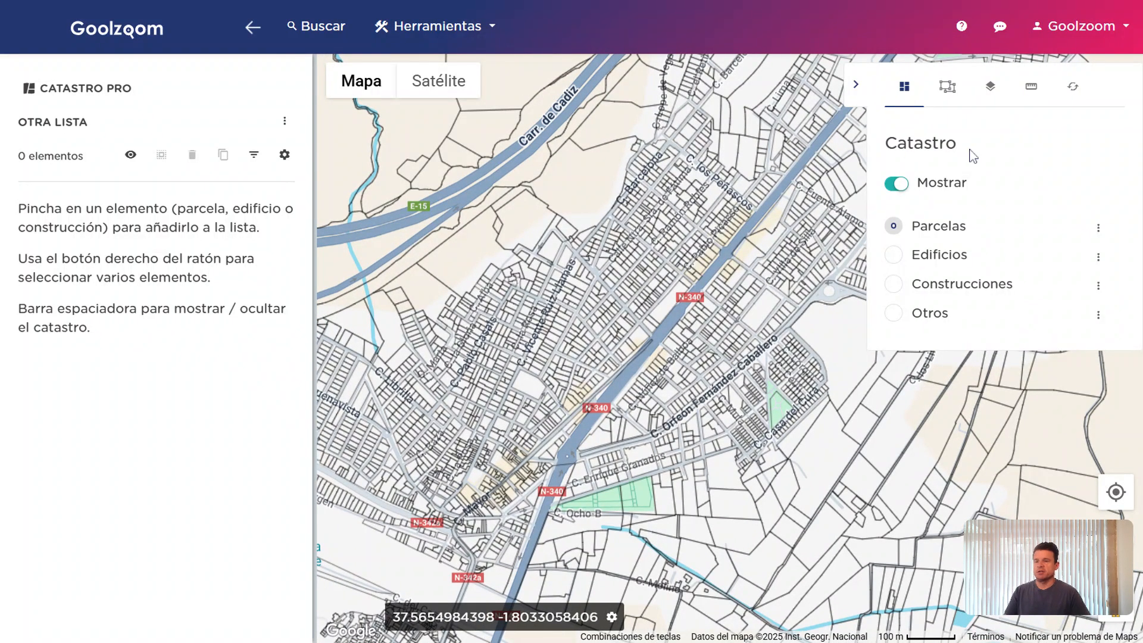
left_click(936, 189)
left_click(940, 187)
left_click(947, 188)
left_click(948, 189)
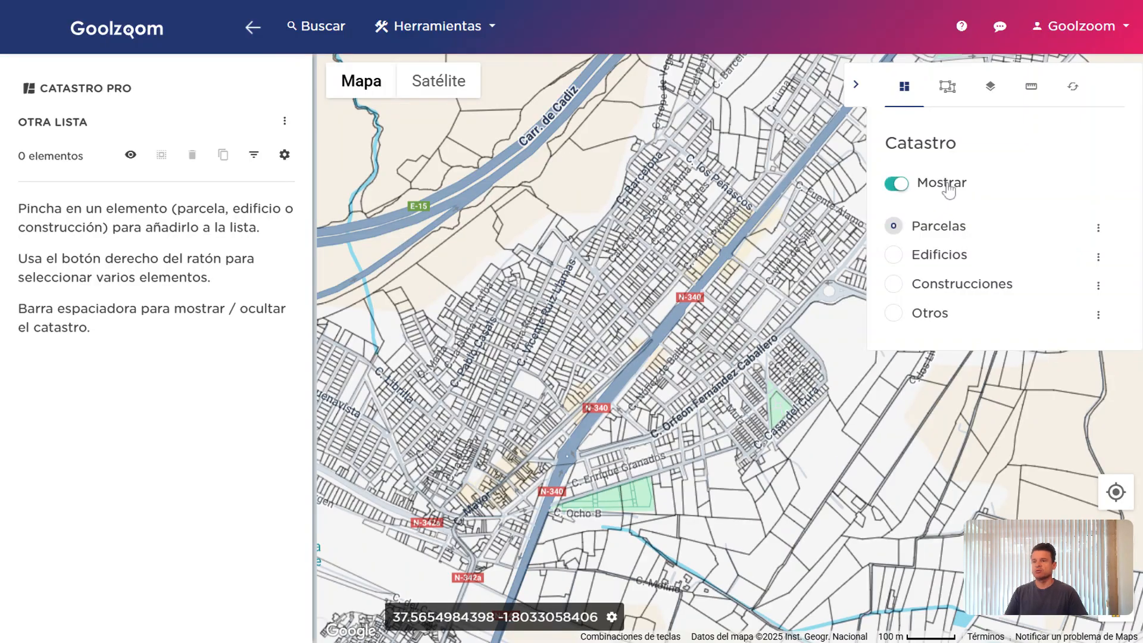
key("space")
key("space")
key("space")
key("space")
key("space")
key("space")
key("space")
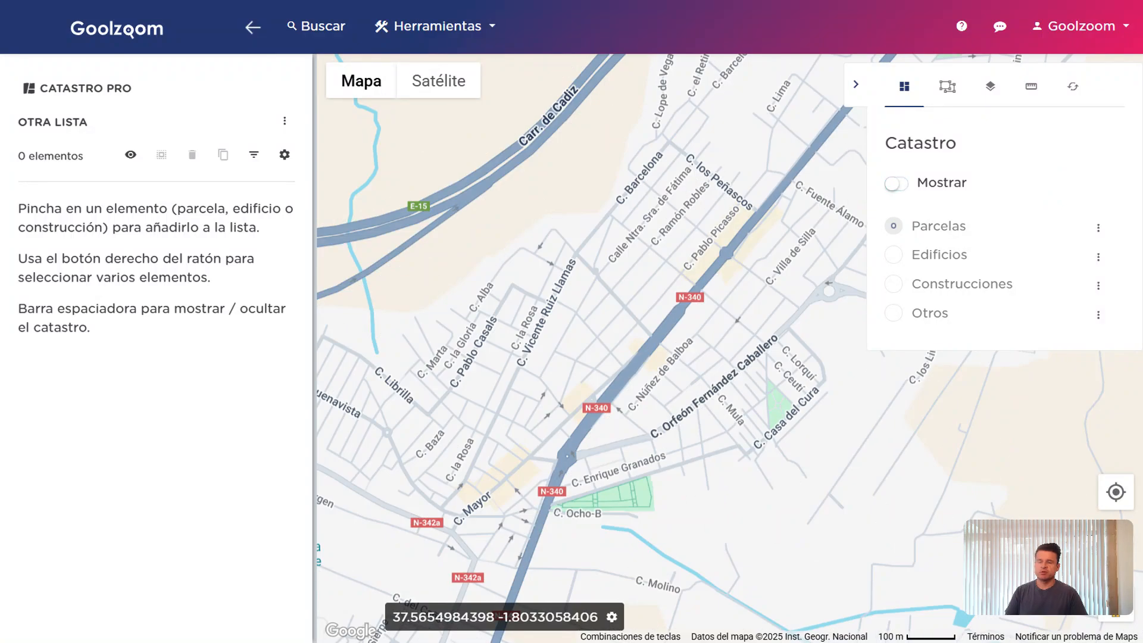
key("space")
left_click(464, 86)
left_click(384, 93)
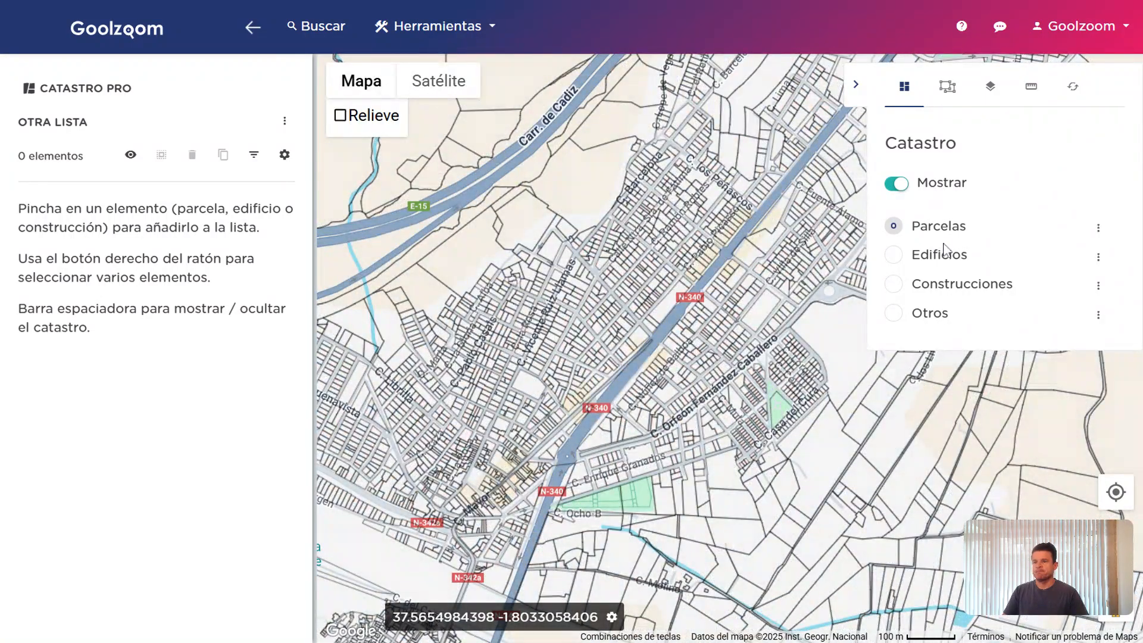
Try the Edificios, Construcciones and Otros cadastre layers, finishing on Parcelas
scroll(766, 314, "up", 2)
scroll(766, 314, "up", 2)
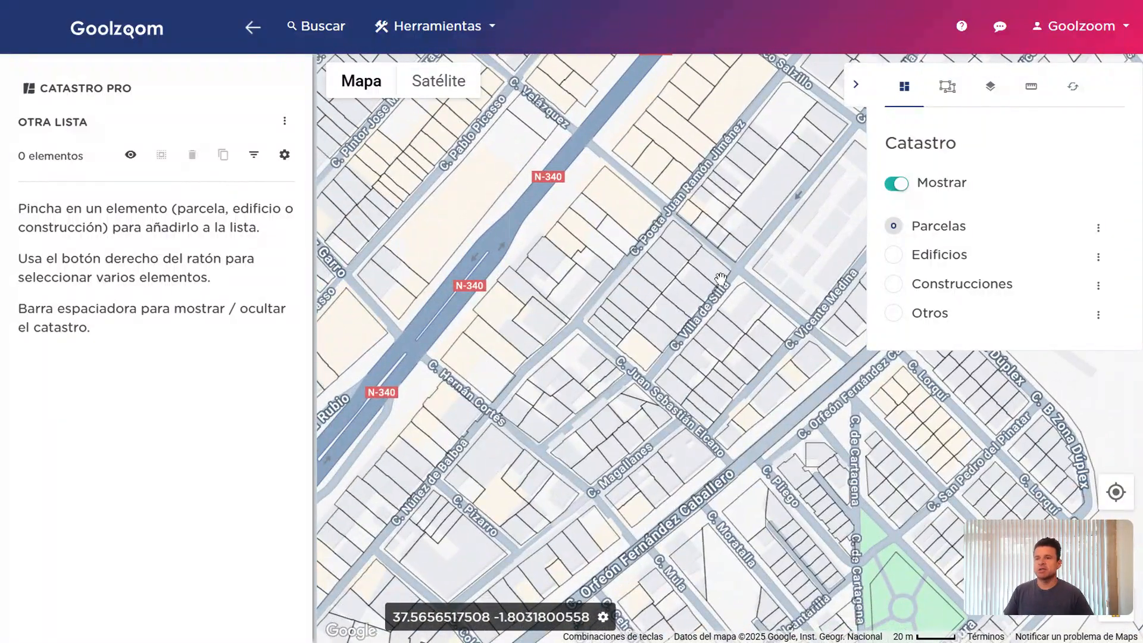
left_click(933, 257)
left_click(940, 265)
left_click(941, 266)
left_click(946, 286)
left_click(947, 316)
left_click(932, 232)
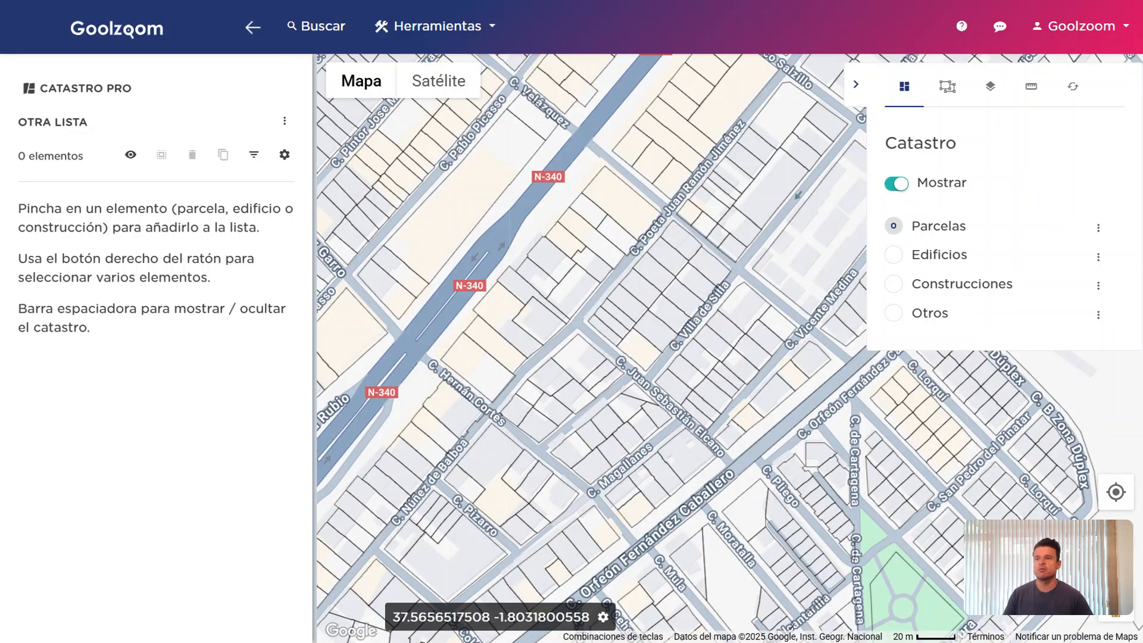
Colour the parcels by parcel type via the Parcelas Colores settings
left_click(1098, 231)
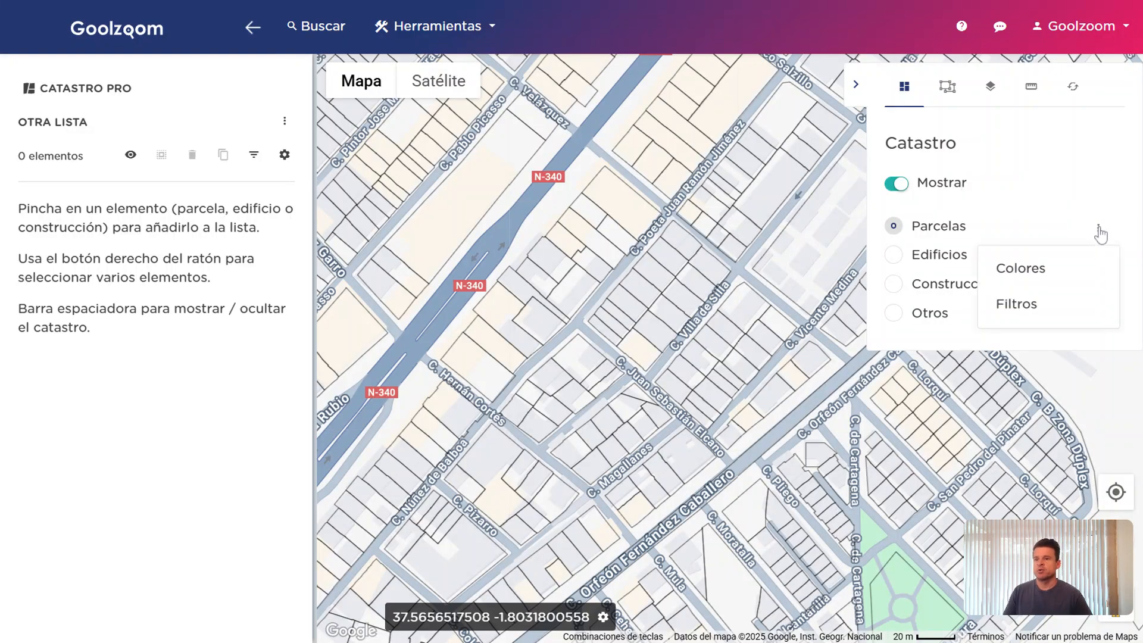
left_click(1099, 231)
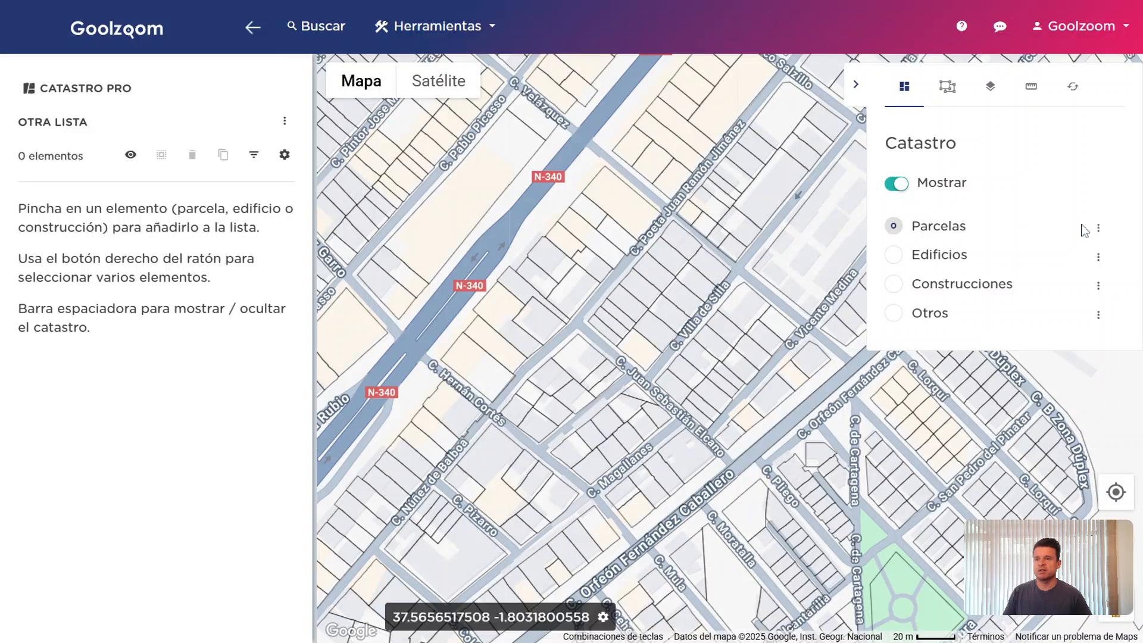
left_click(1098, 229)
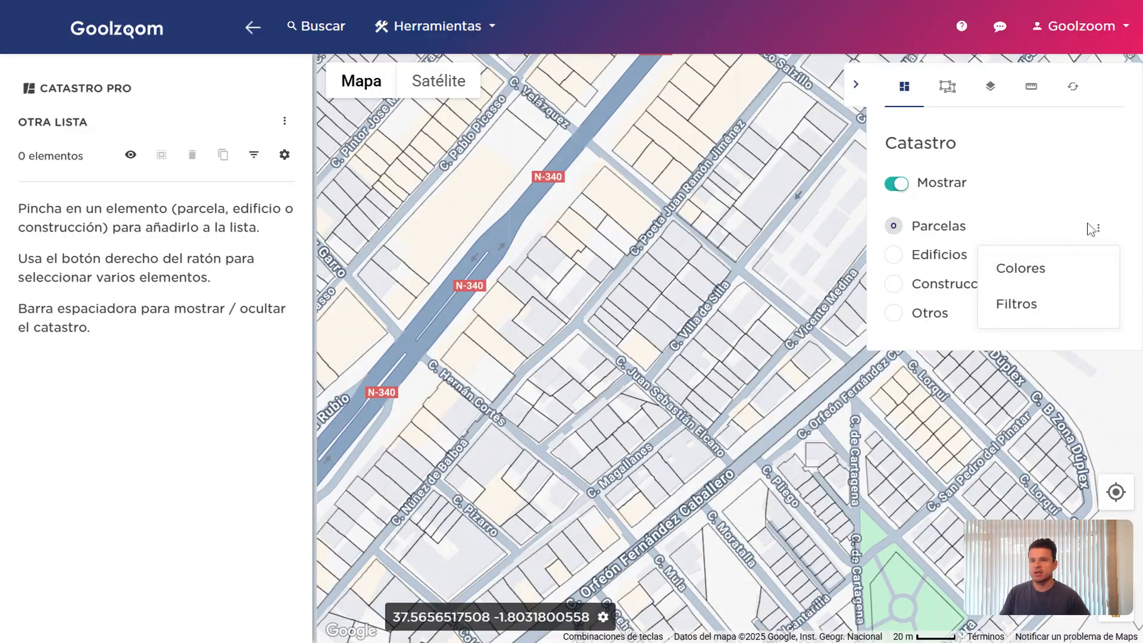
left_click(1071, 275)
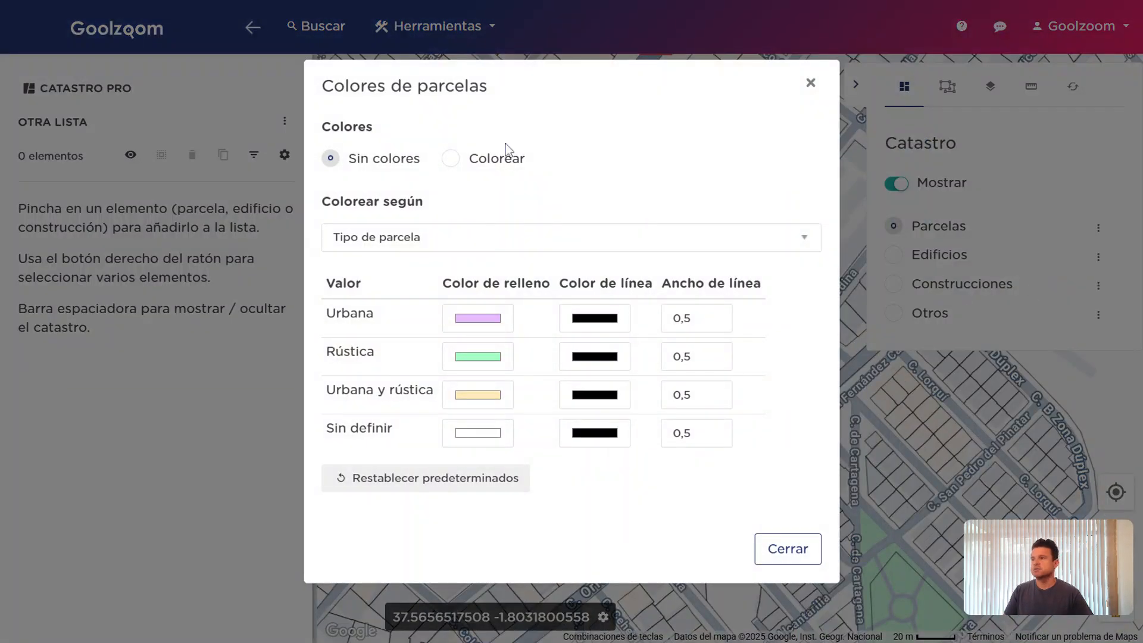
left_click(505, 161)
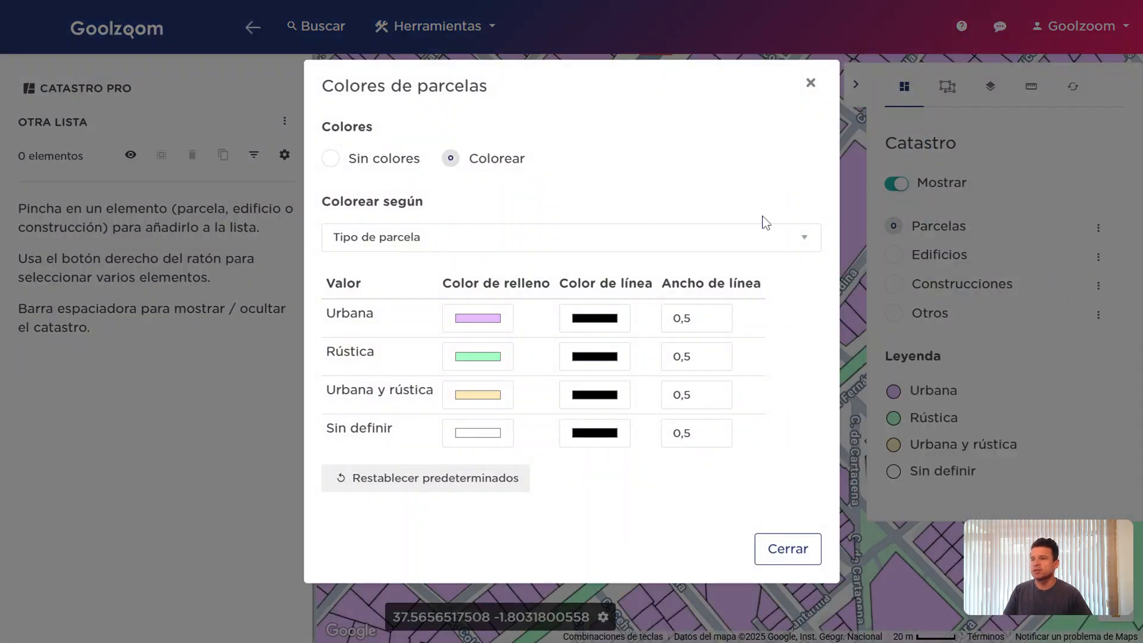
left_click(787, 548)
scroll(722, 335, "down", 3)
left_click_drag(722, 335, 726, 332)
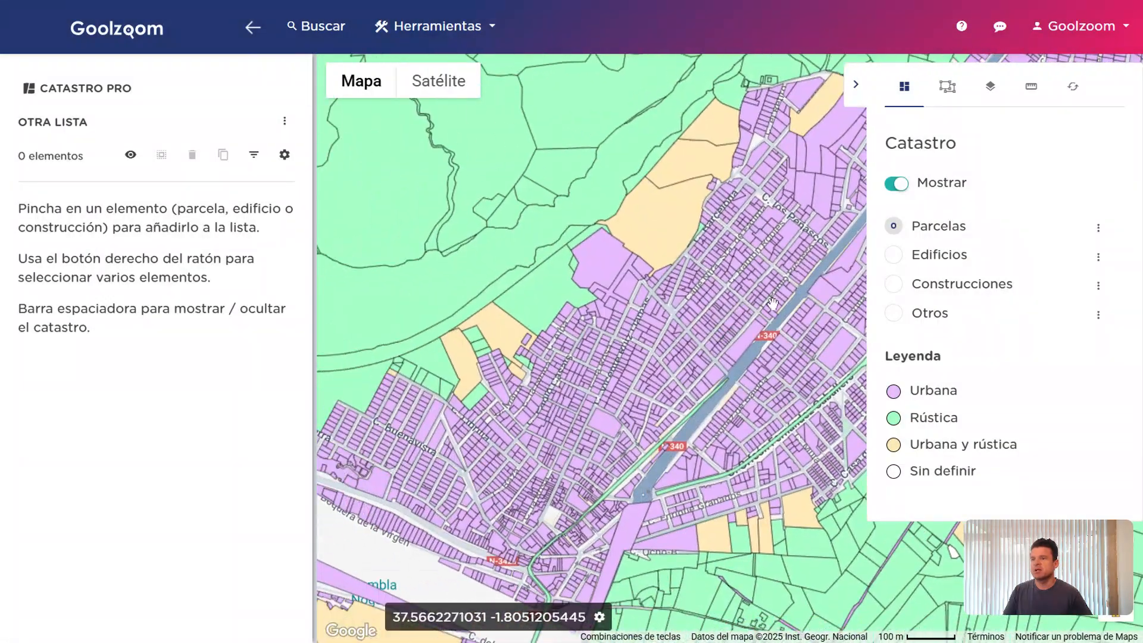
left_click_drag(917, 390, 1030, 480)
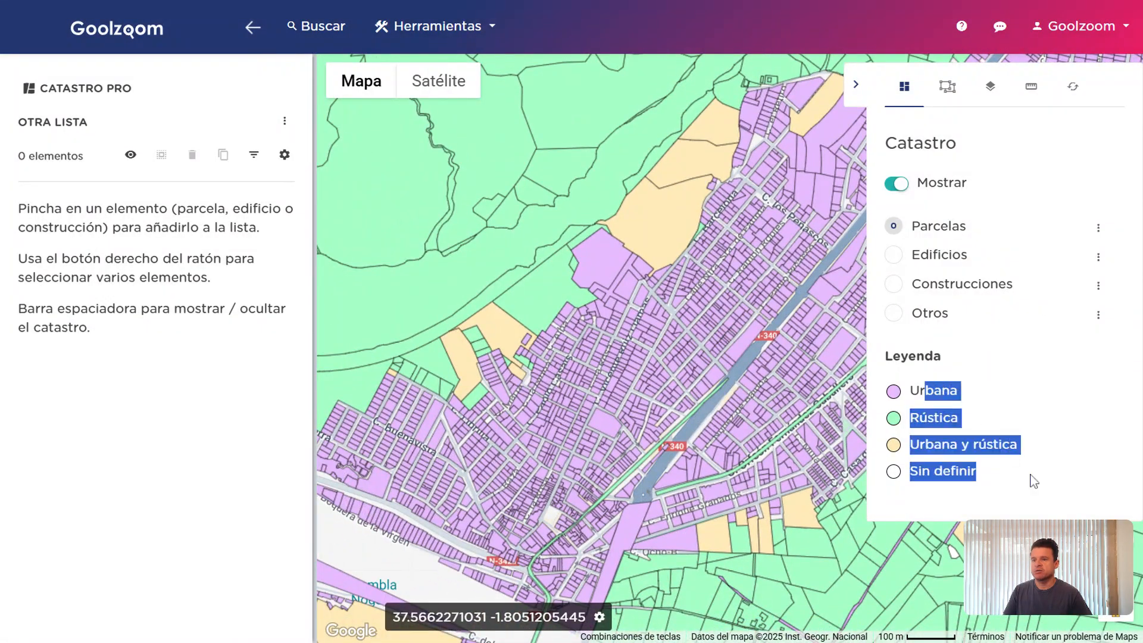
Recolour the parcels by Superficie construida total and view the result on the map
left_click(1098, 228)
left_click(1093, 269)
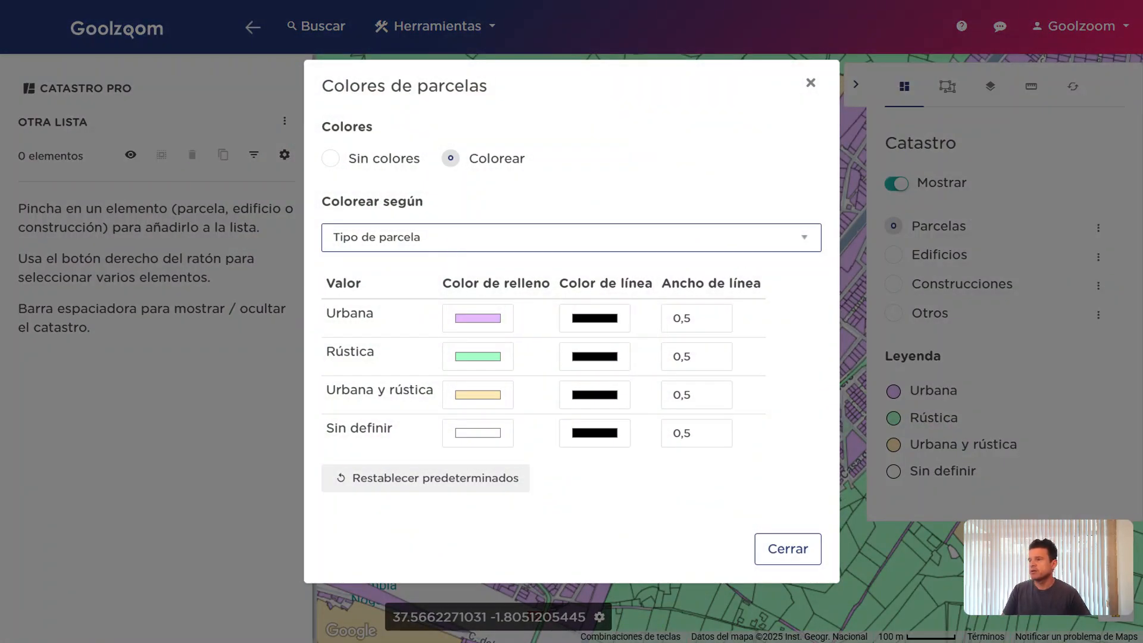
left_click(532, 291)
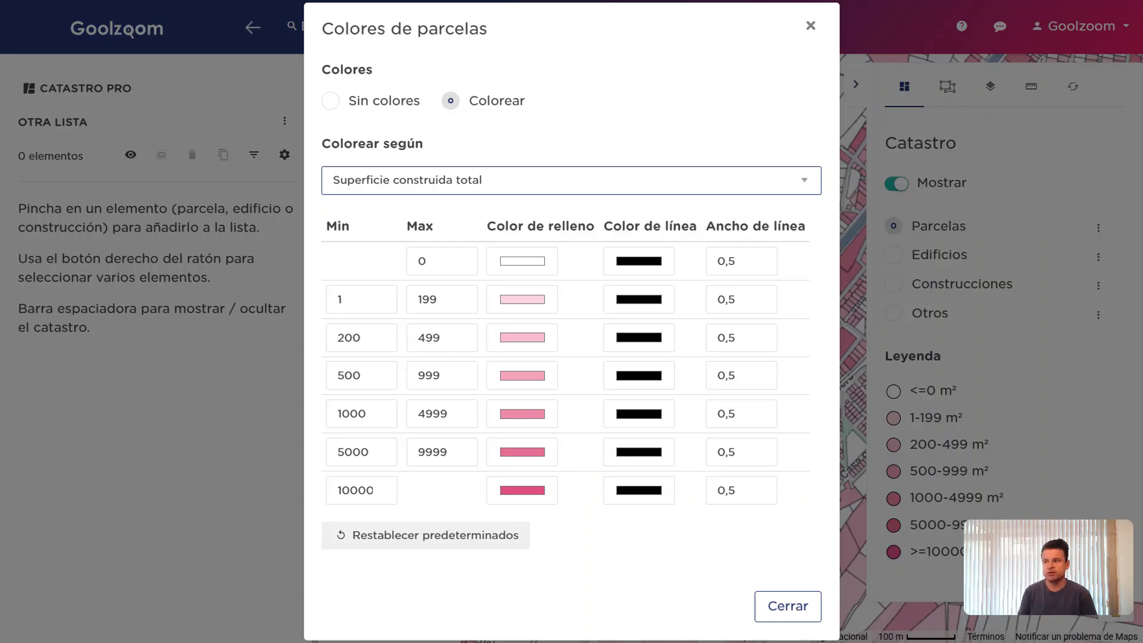
left_click(787, 606)
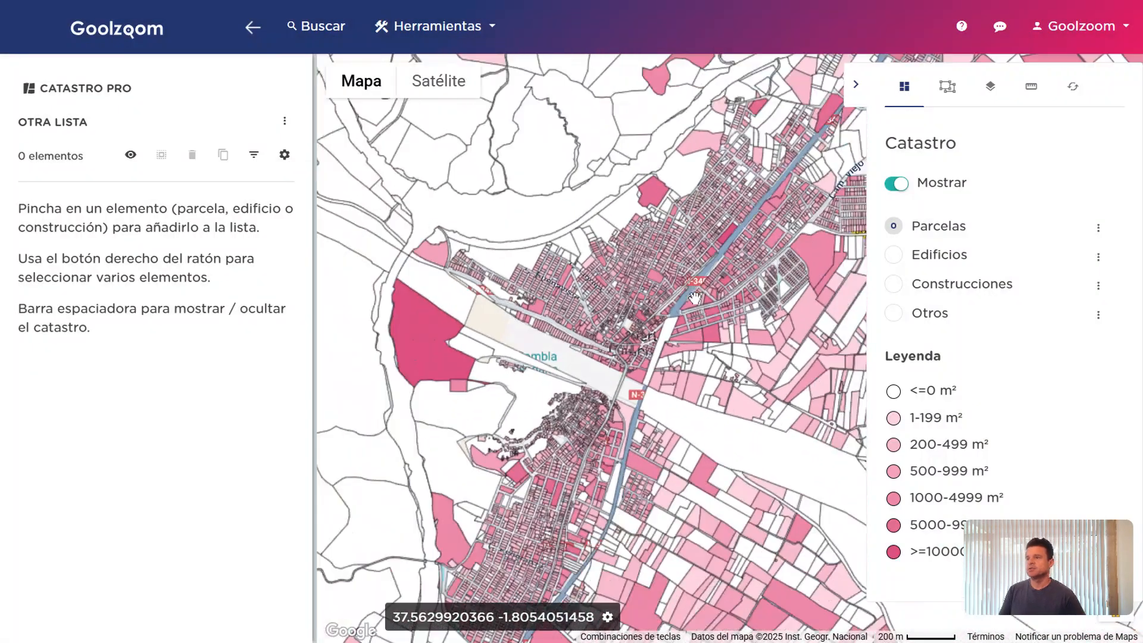
scroll(694, 298, "down", 3)
scroll(693, 298, "up", 3)
left_click_drag(682, 302, 552, 343)
scroll(631, 288, "up", 2)
scroll(630, 288, "up", 1)
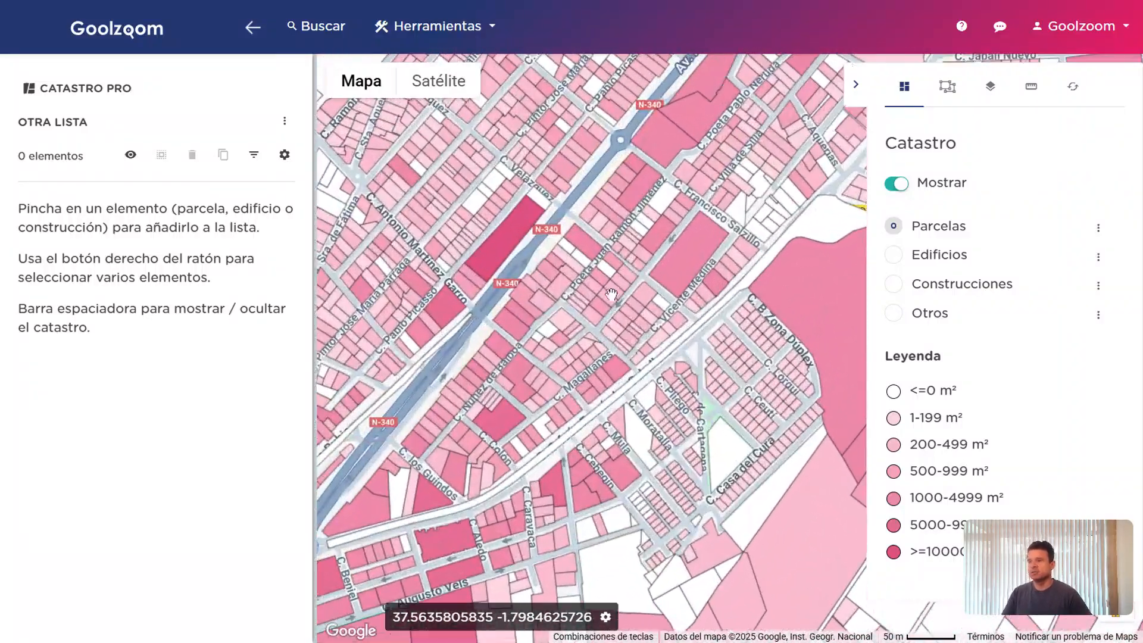
scroll(621, 315, "down", 1)
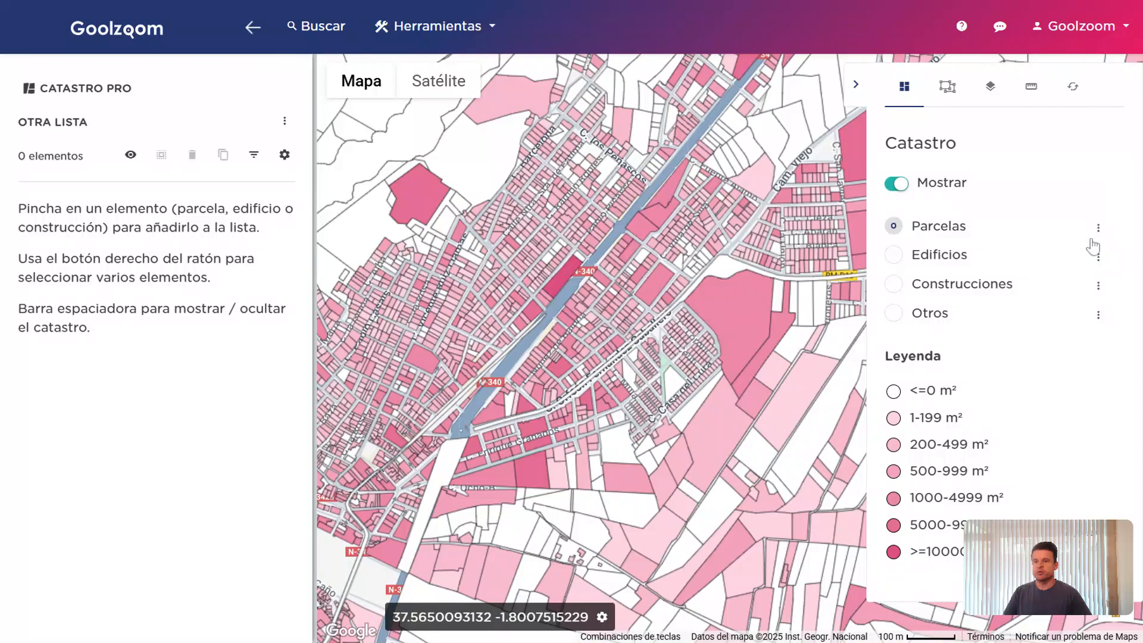
Set parcel colouring back to Sin colores
left_click(1098, 227)
left_click(1090, 267)
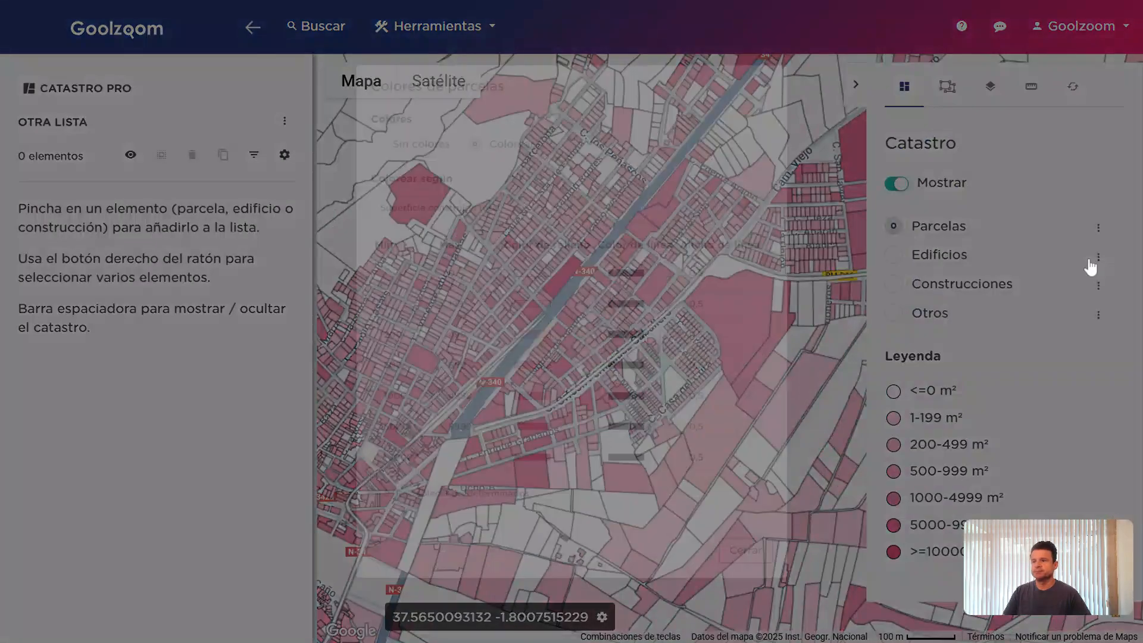
left_click(383, 108)
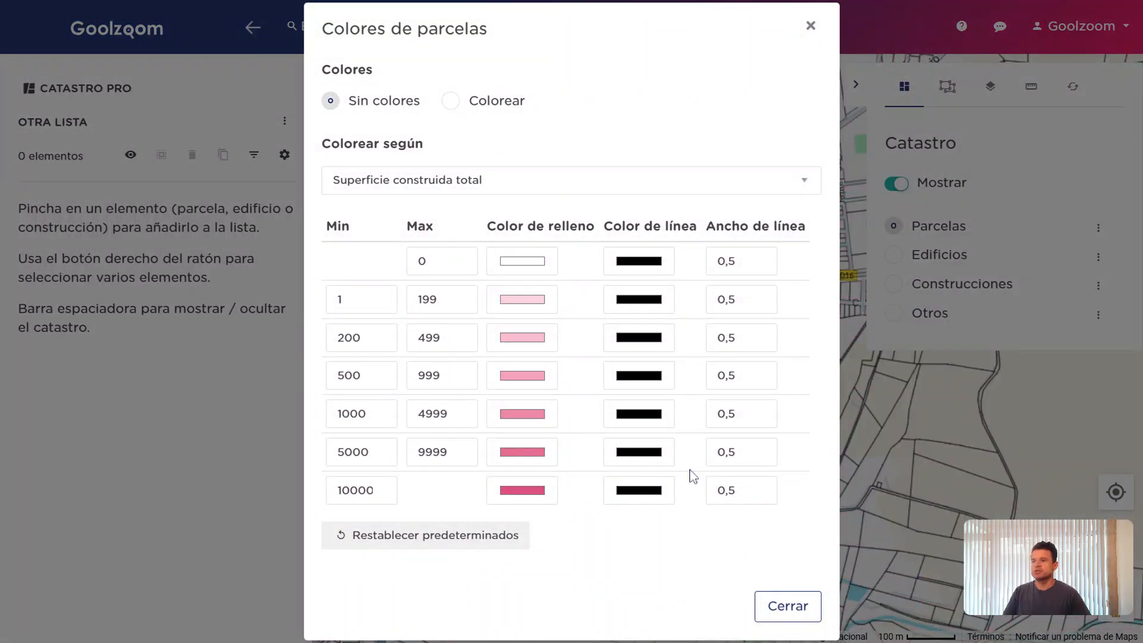
left_click(782, 610)
Switch to the Edificios layer and toggle its building colouring off and back on
left_click(924, 266)
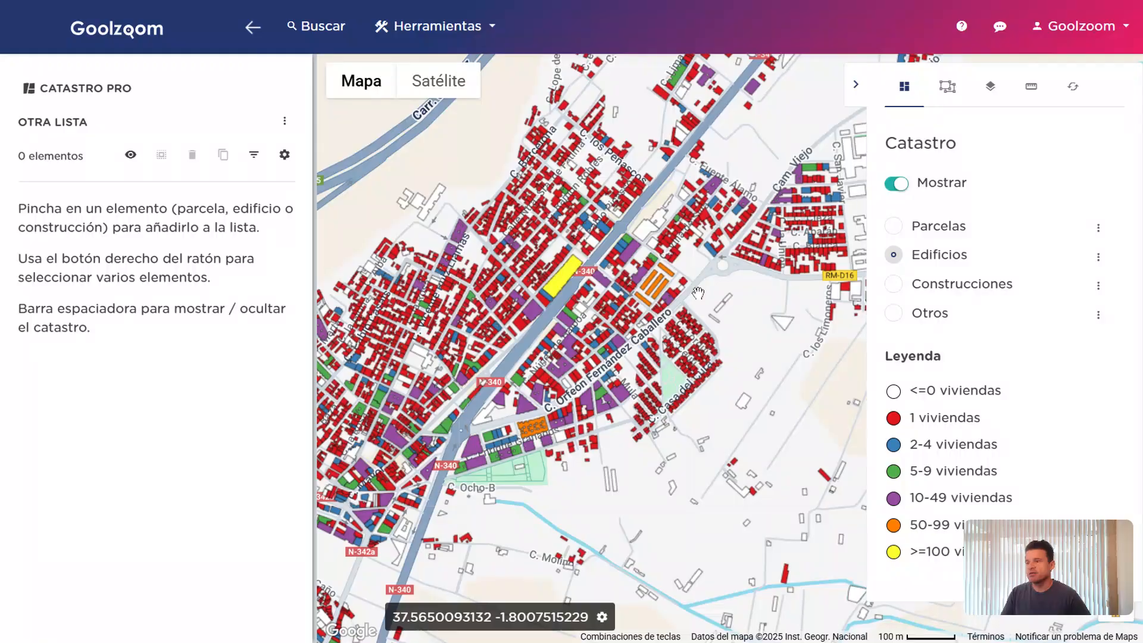
scroll(717, 286, "up", 1)
left_click_drag(721, 290, 700, 311)
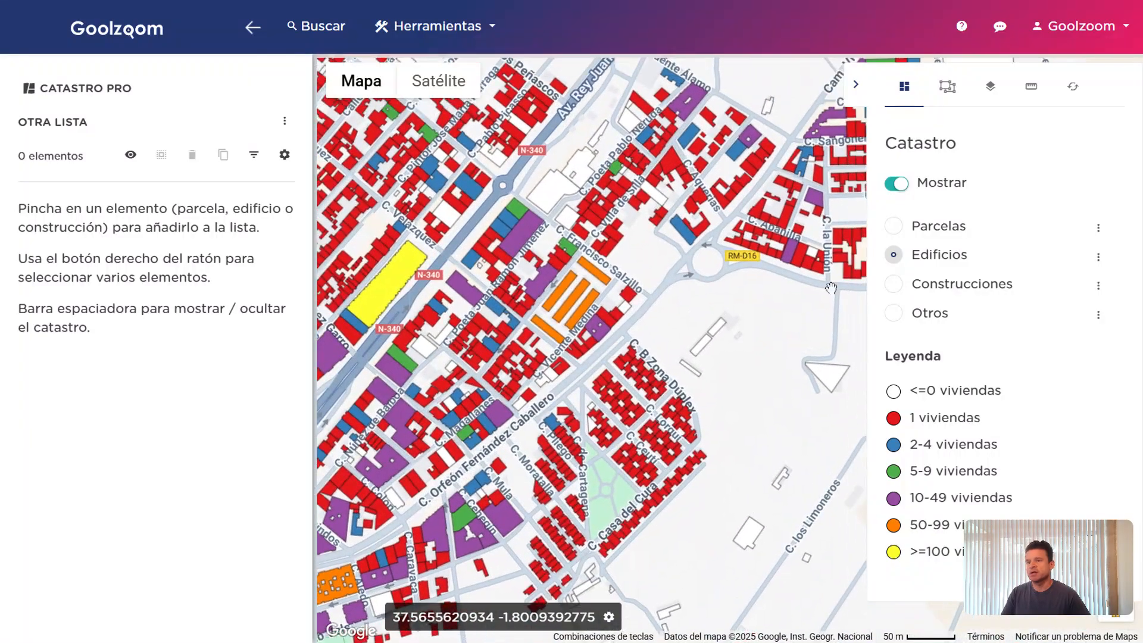
left_click(1098, 257)
left_click(1075, 301)
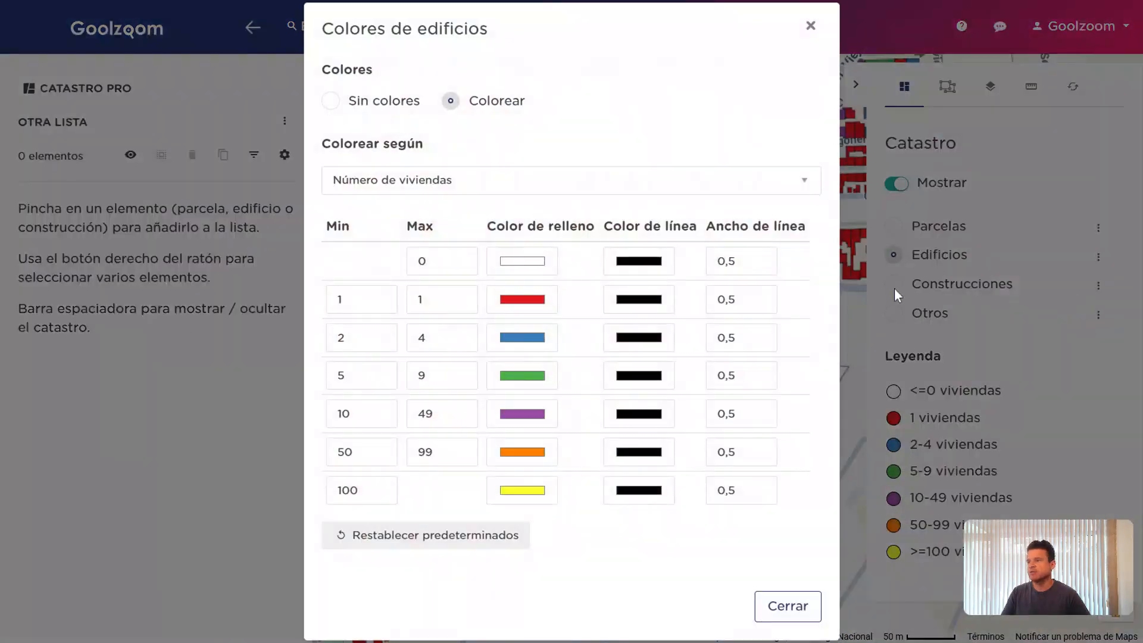
left_click(395, 112)
left_click(494, 103)
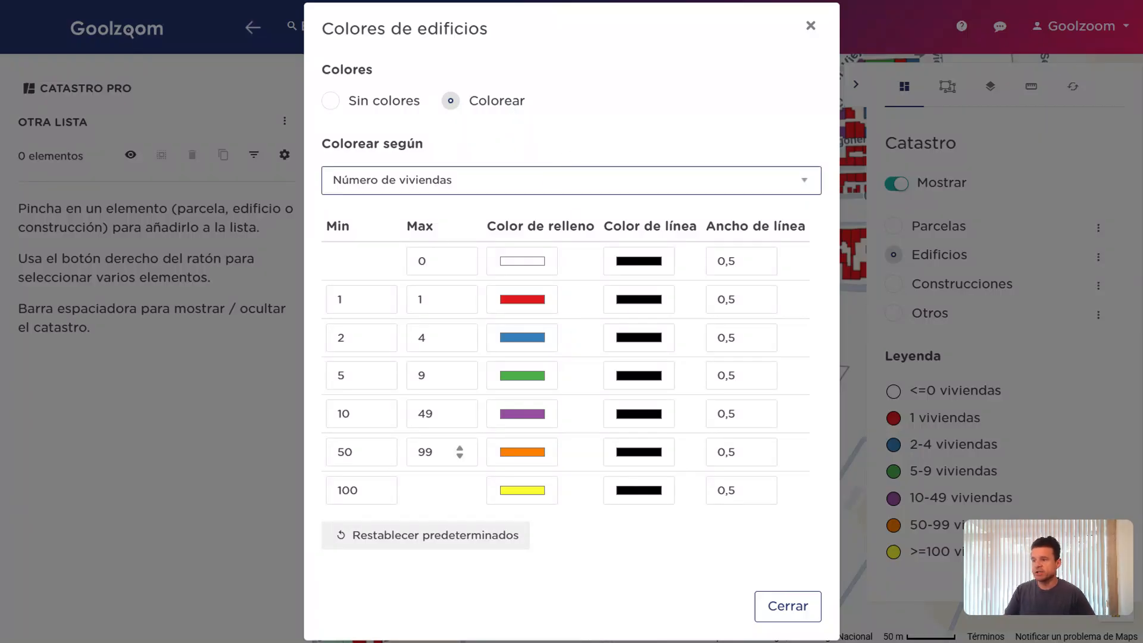
left_click(798, 606)
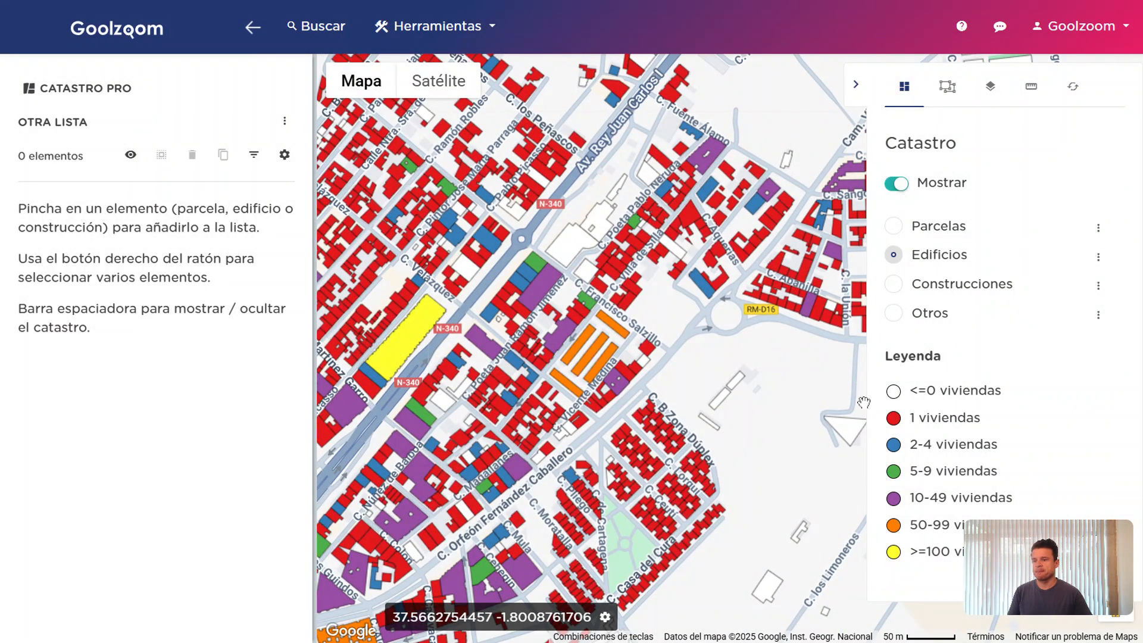
Set building colouring to Sin colores so buildings appear unshaded
left_click(1098, 257)
left_click(1047, 296)
left_click(388, 103)
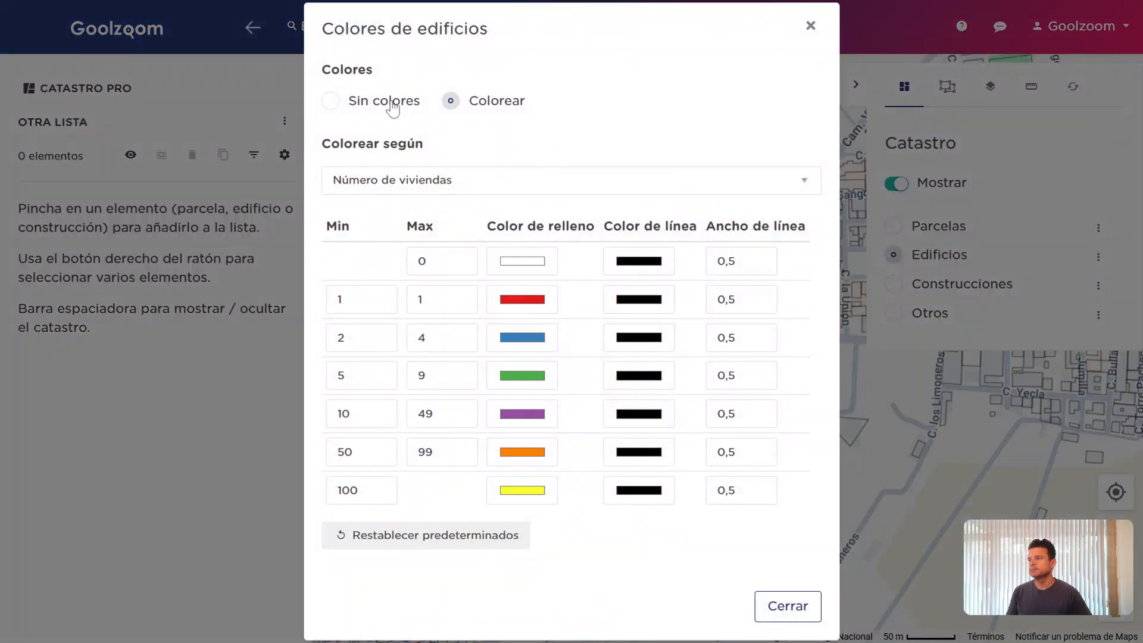
left_click(777, 613)
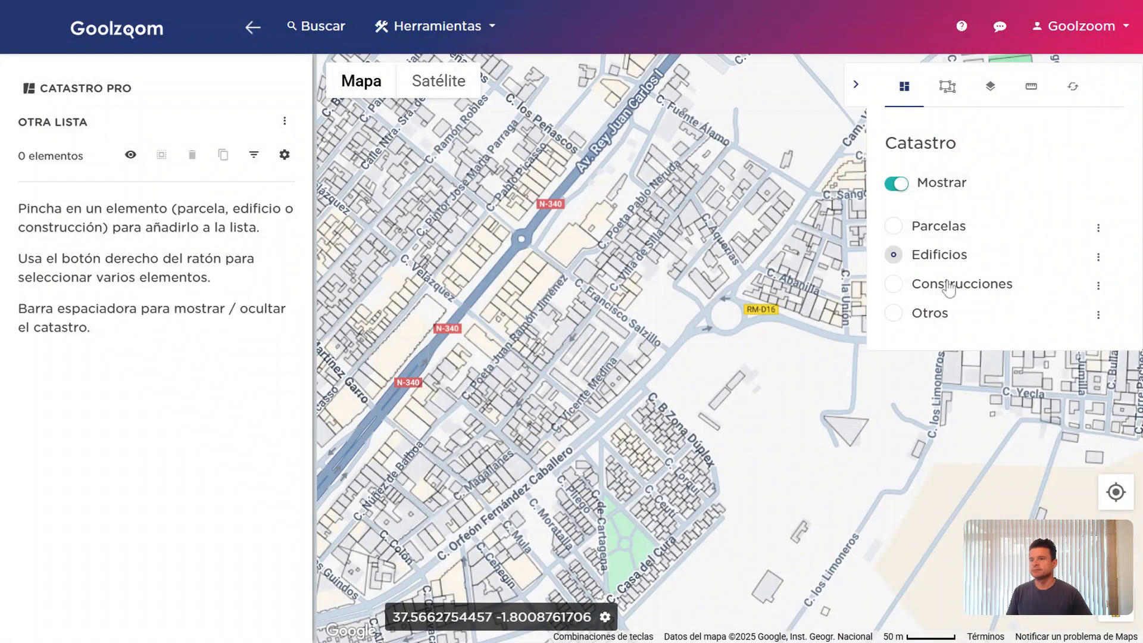
left_click(946, 284)
Colour the Construcciones layer by a number-of-floors attribute
left_click(1098, 285)
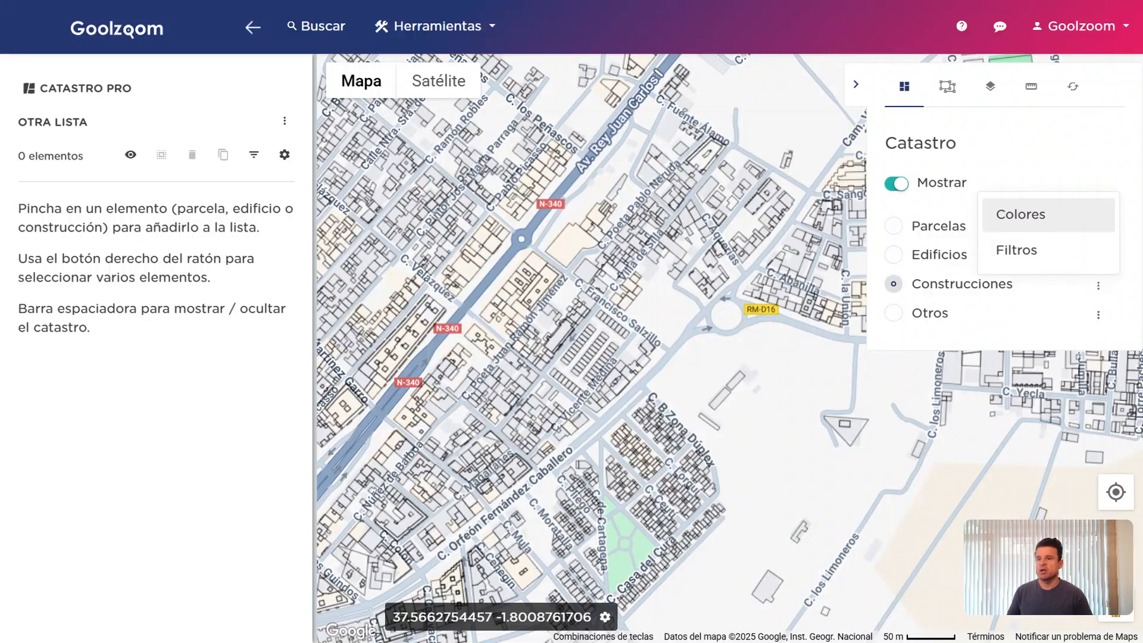
left_click(1036, 215)
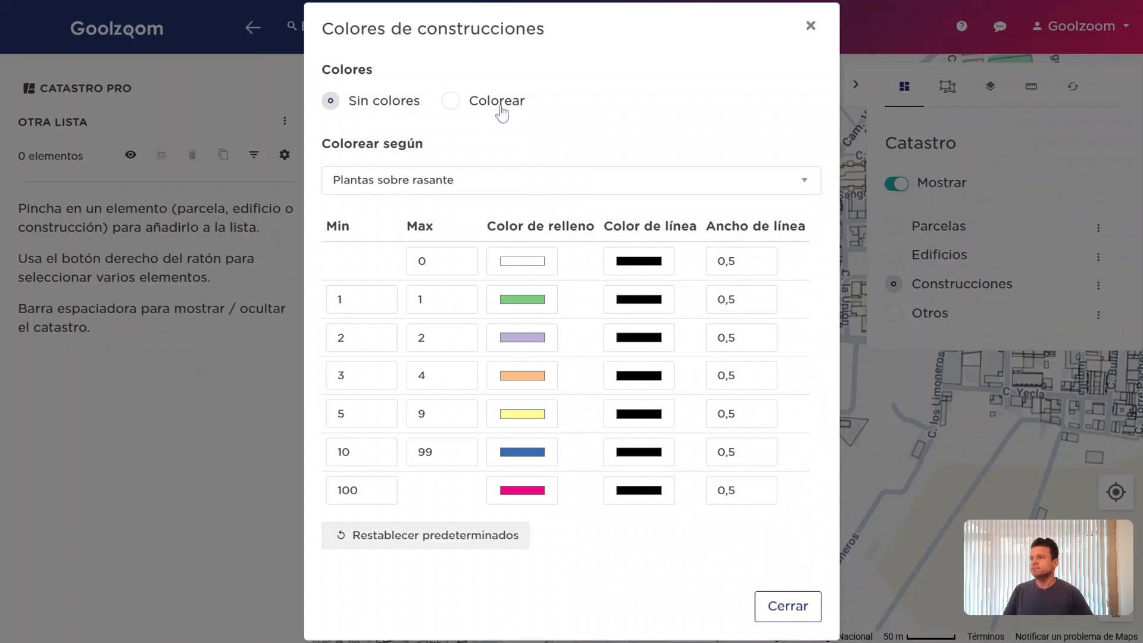
left_click(506, 103)
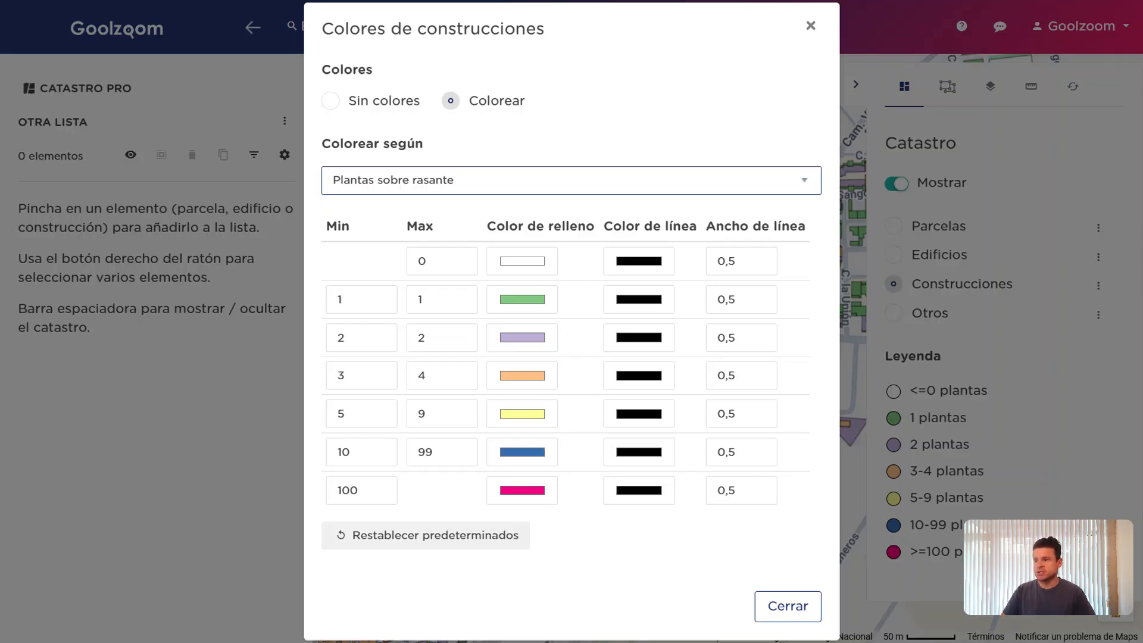
left_click(578, 231)
left_click(785, 593)
scroll(732, 426, "down", 2)
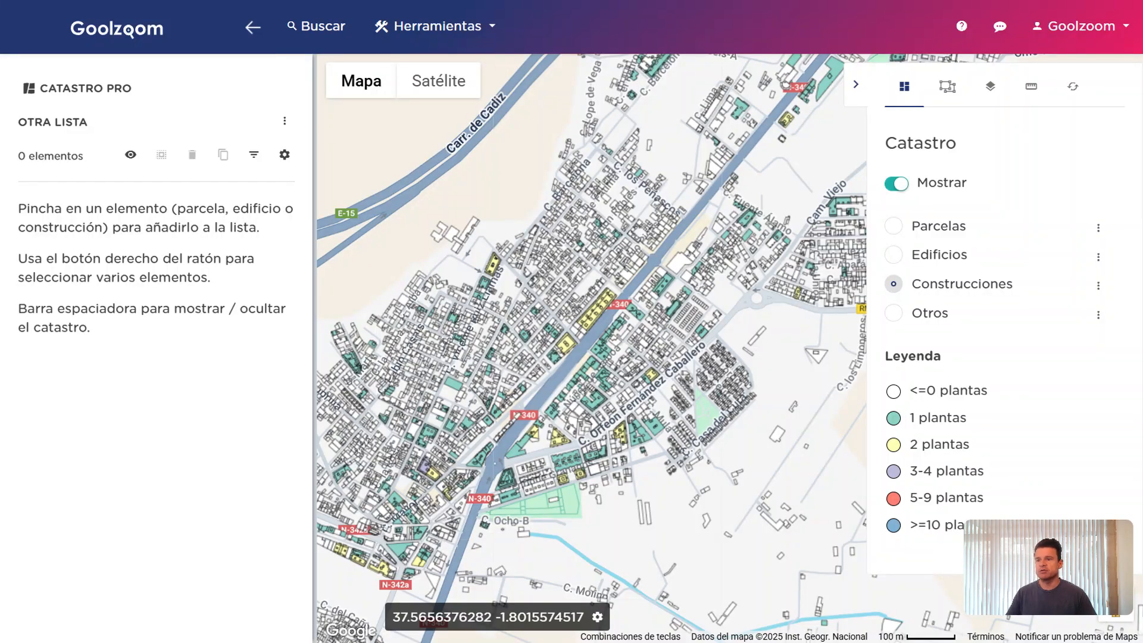
Select the Otros layer and open its Colores de otras construcciones settings
left_click(931, 315)
left_click(1098, 315)
left_click(1065, 244)
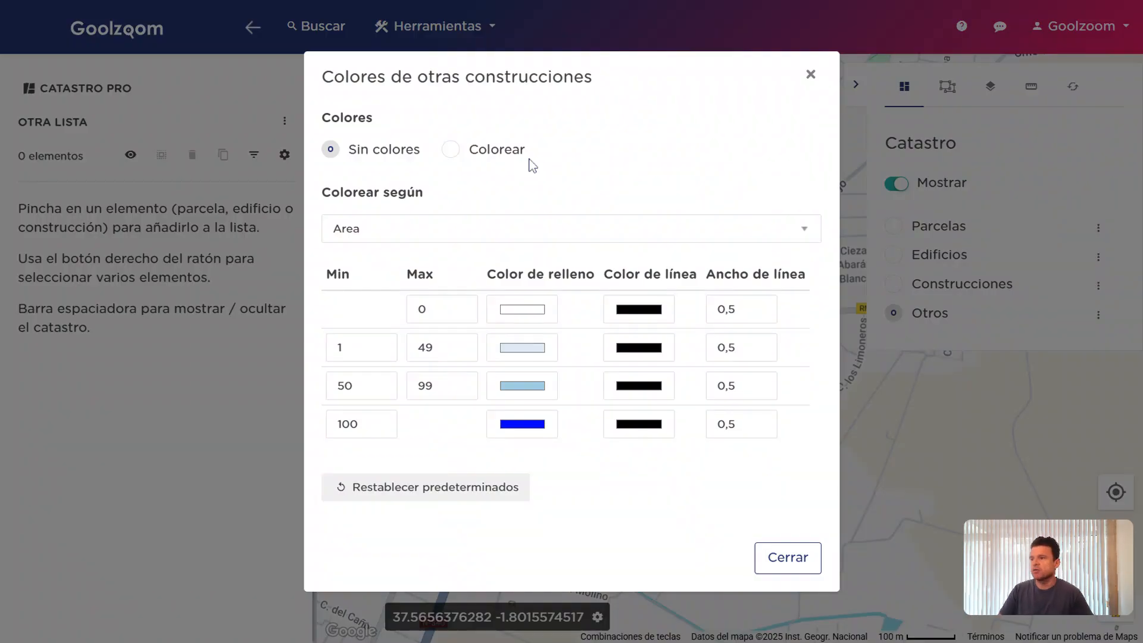
Colour the other constructions by area, then switch the cadastre layer back to Parcelas
left_click(515, 151)
left_click(789, 556)
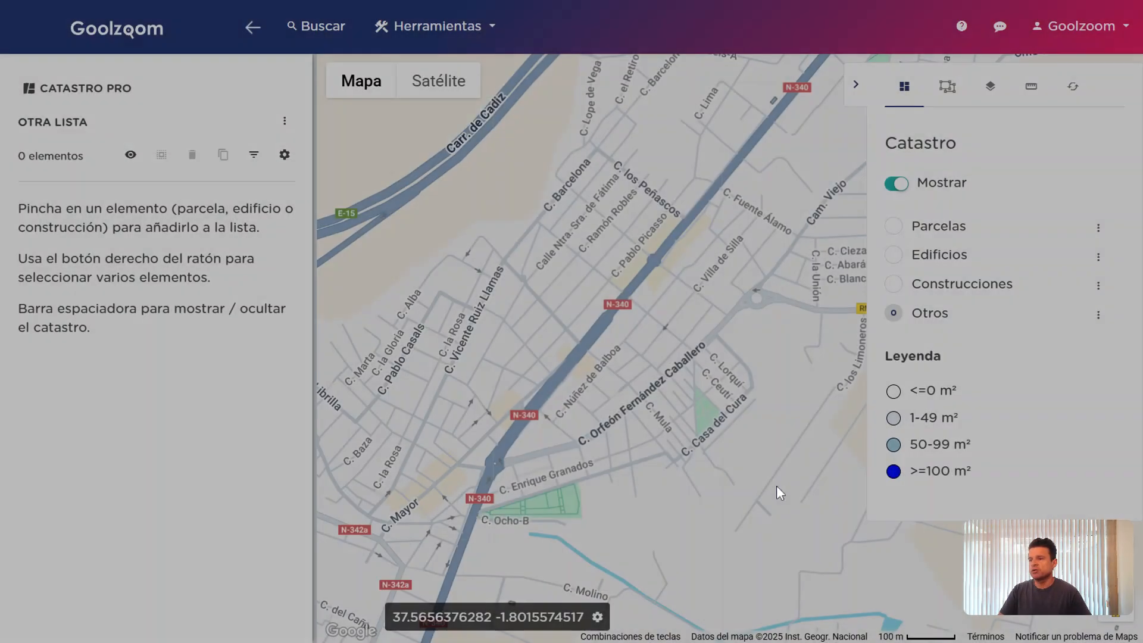
scroll(774, 485, "down", 3)
scroll(786, 346, "up", 2)
scroll(786, 346, "up", 5)
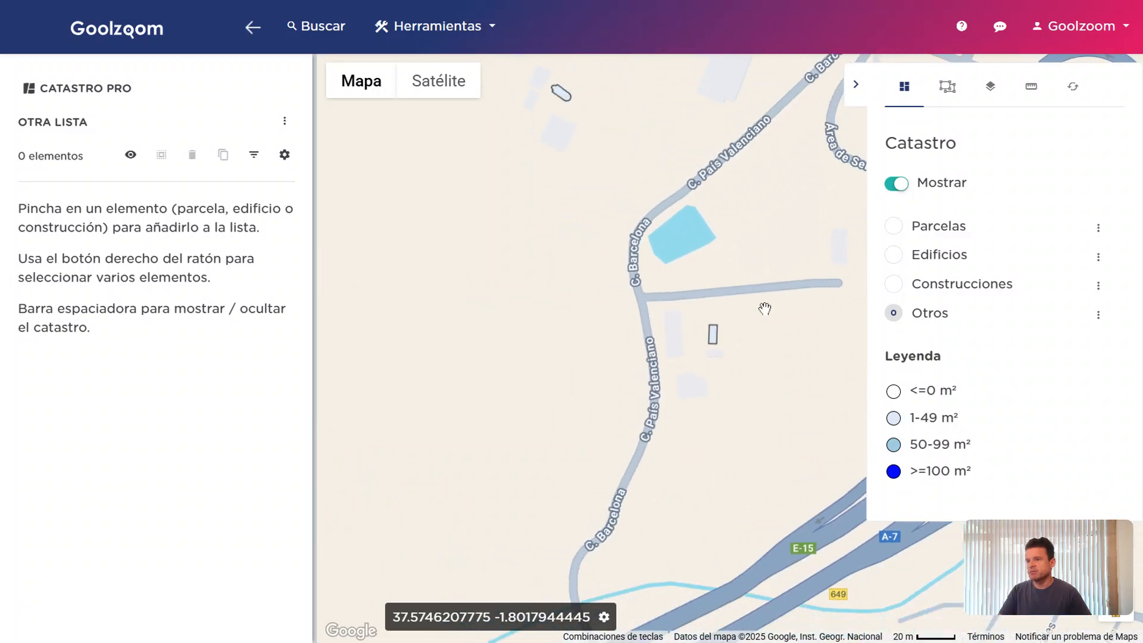
scroll(764, 309, "down", 4)
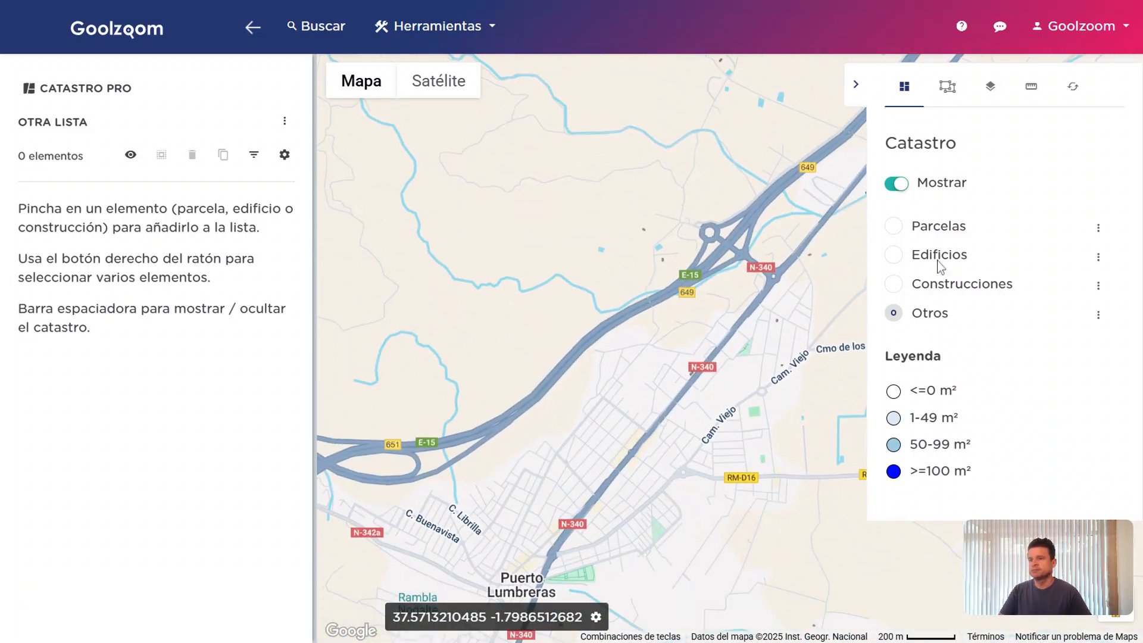
left_click(945, 229)
left_click(1097, 228)
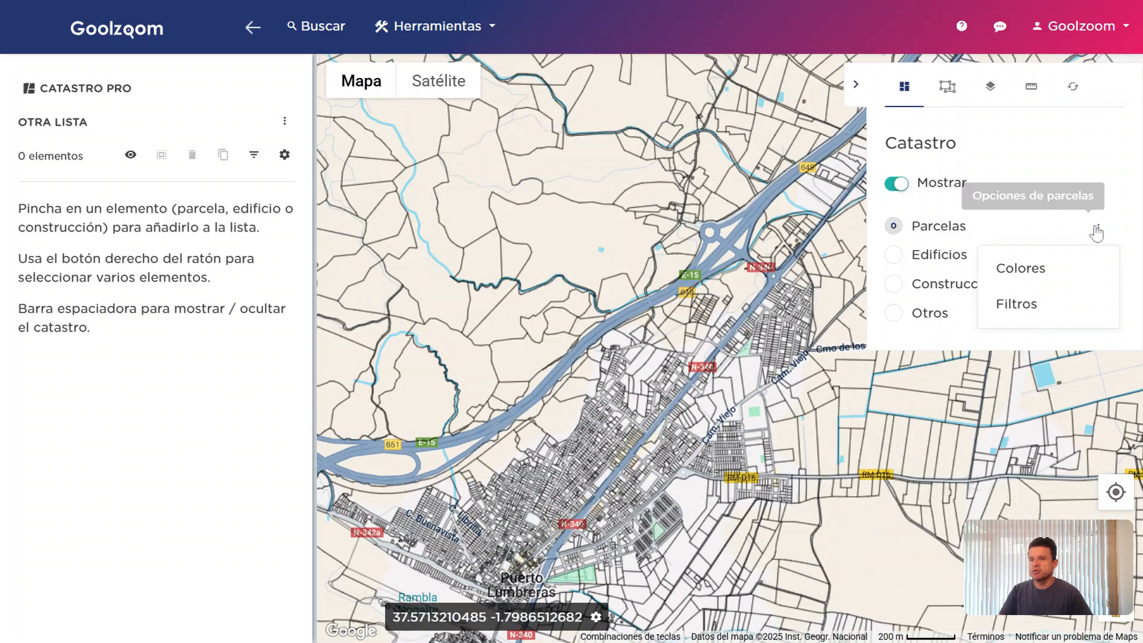
Filter parcels to a Superficie of 1000–3000 m² and apply the filter
left_click(1041, 305)
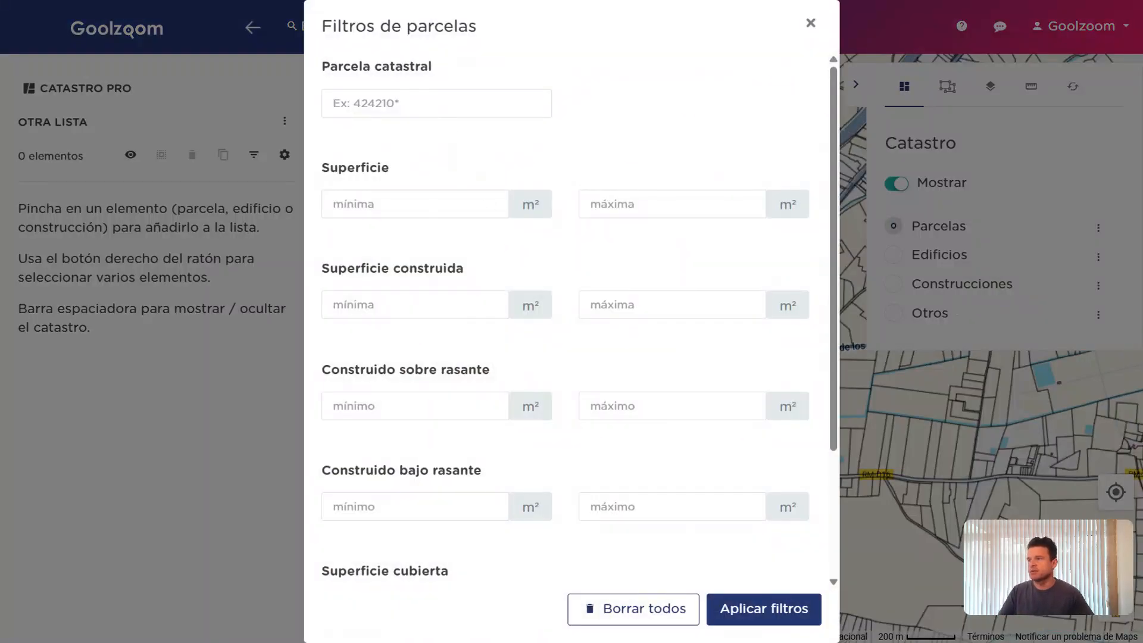
left_click(666, 204)
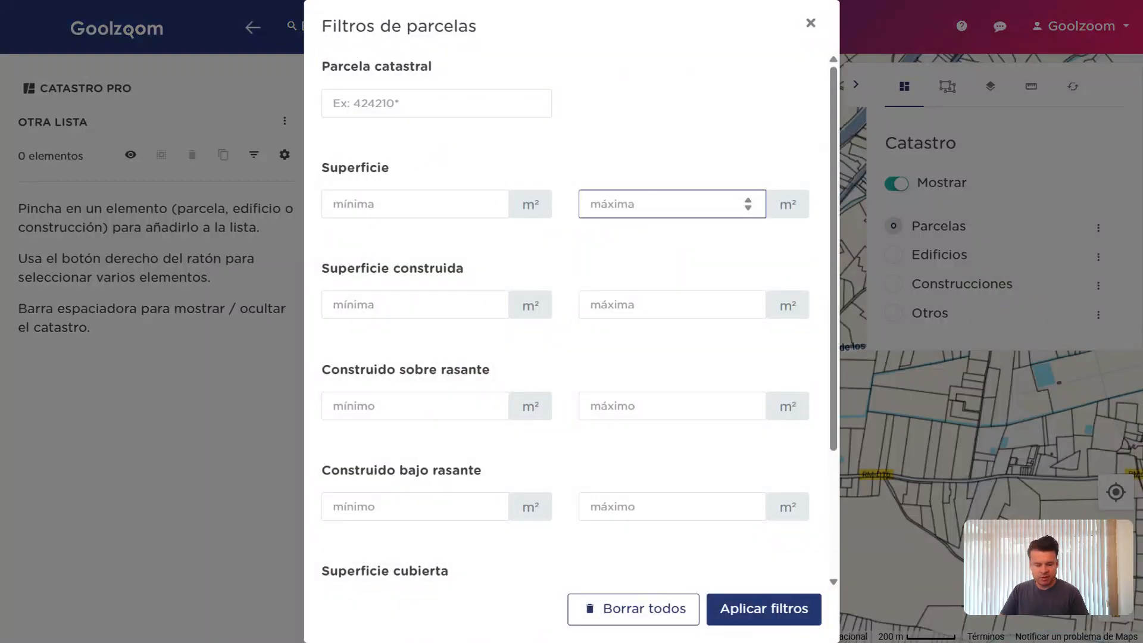
type("3000")
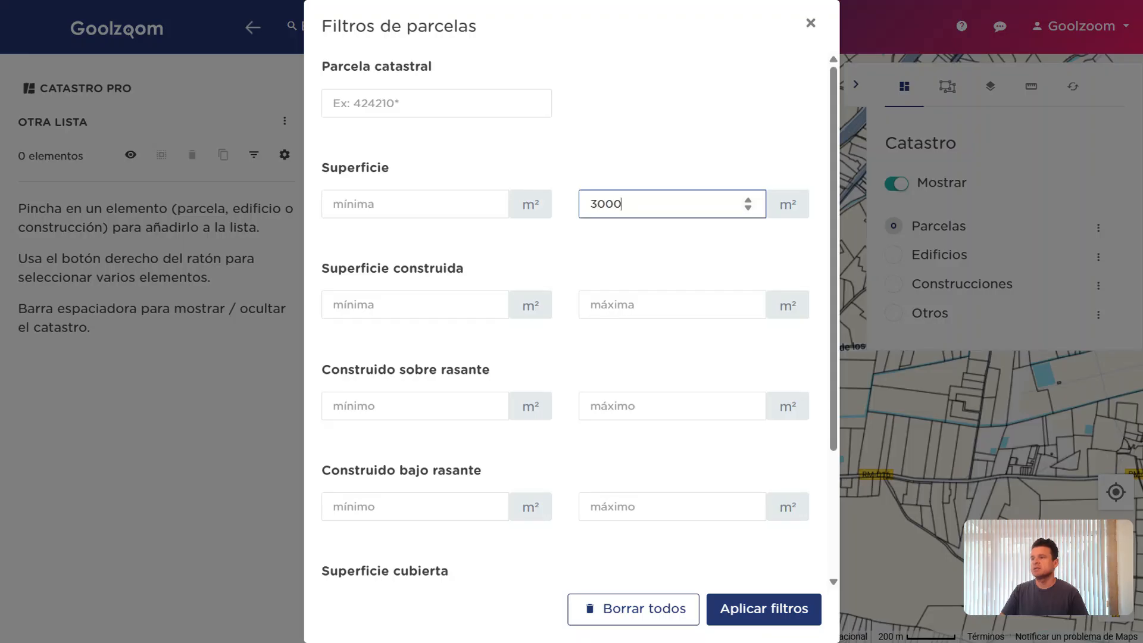
left_click(415, 204)
type("1000")
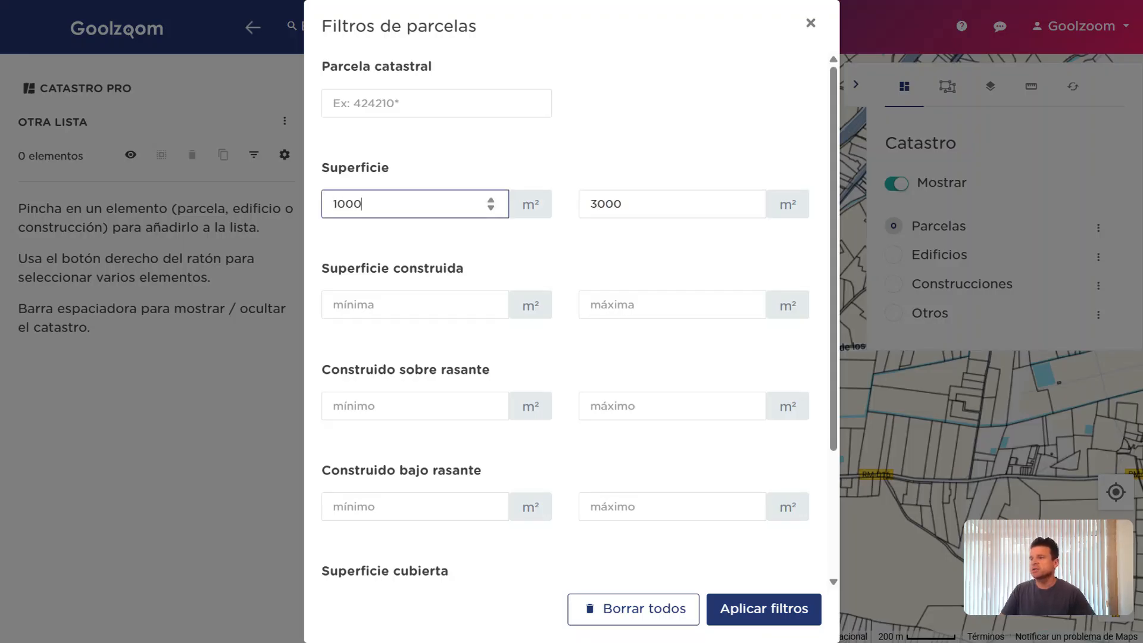
left_click(777, 607)
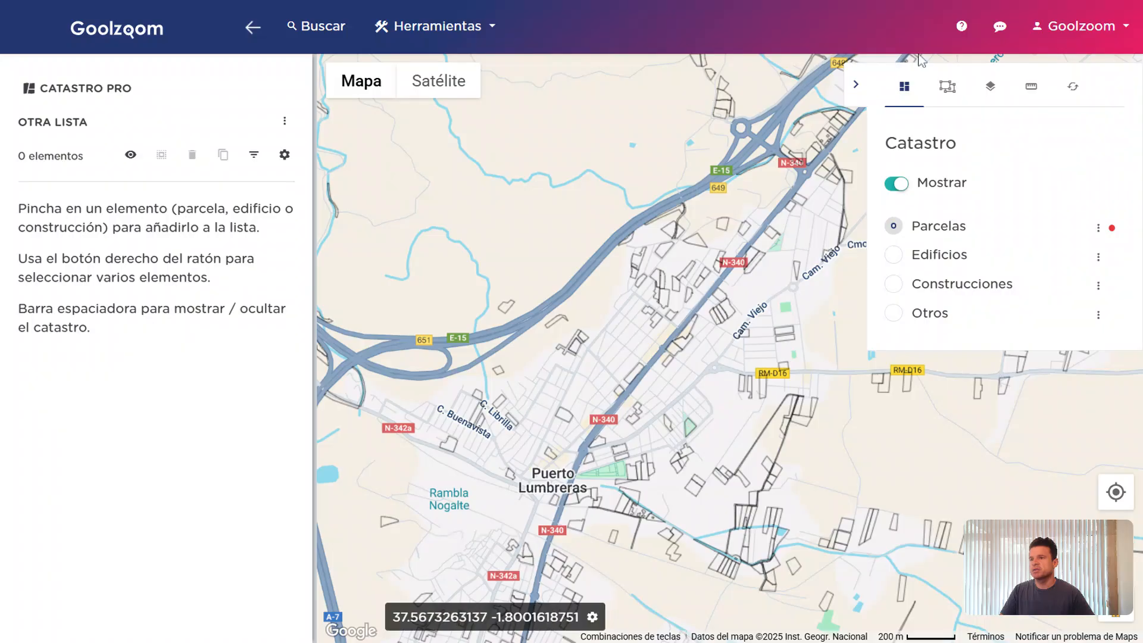
Hide the Catastro panel to inspect the filtered parcels, then reopen the Parcelas options
left_click(855, 84)
left_click_drag(807, 430, 872, 311)
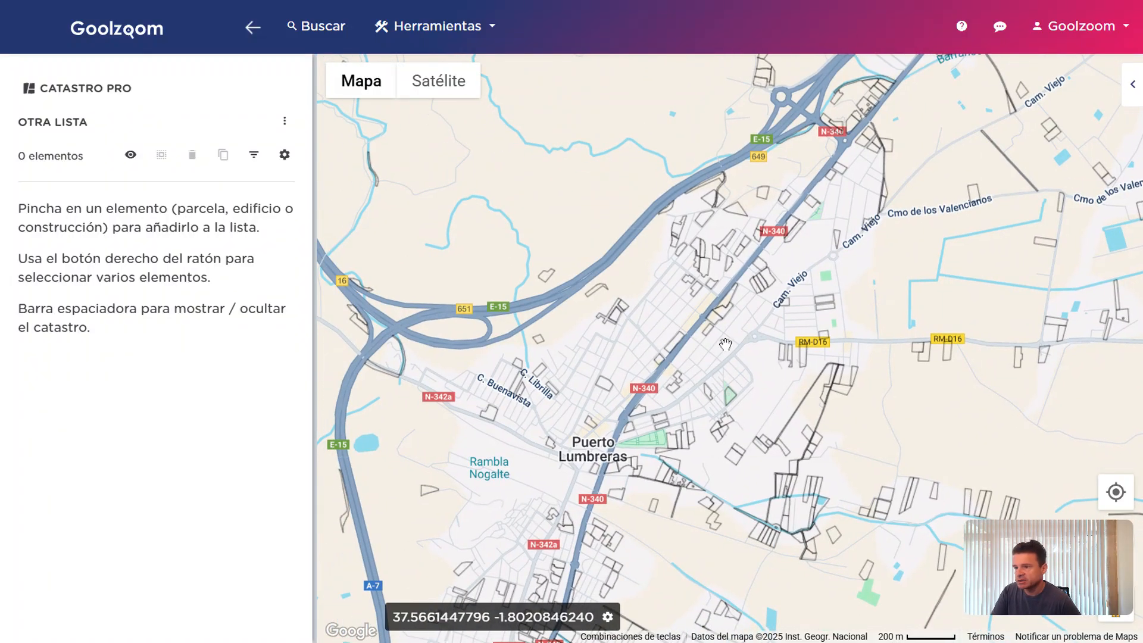
scroll(725, 344, "down", 1)
scroll(729, 339, "up", 1)
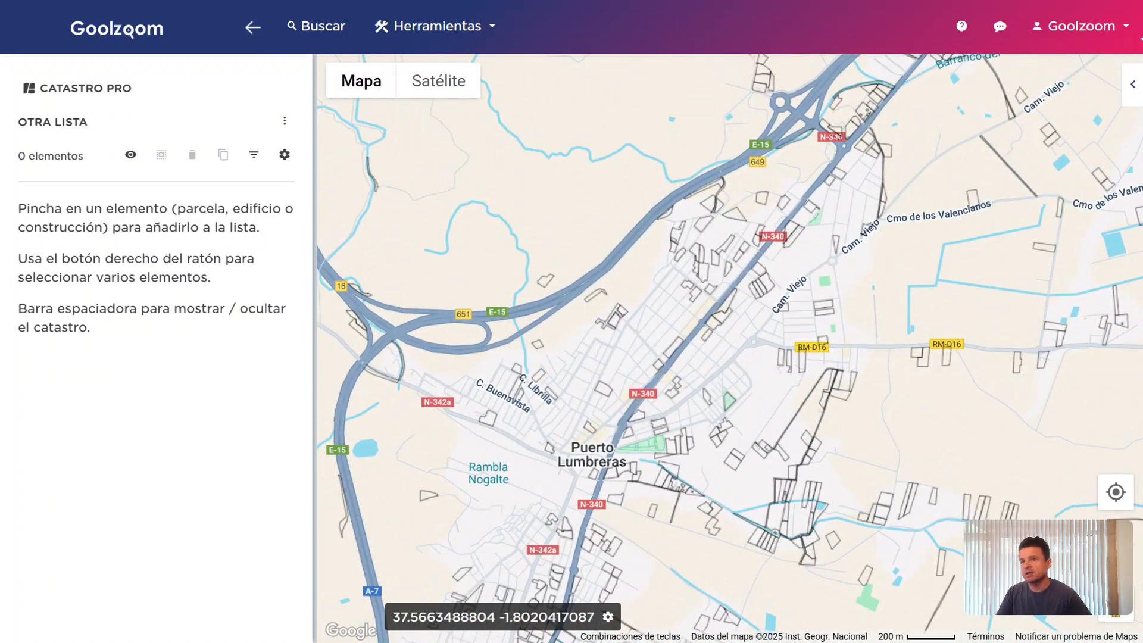
left_click(1133, 84)
left_click(1106, 228)
left_click(1111, 233)
left_click(1108, 234)
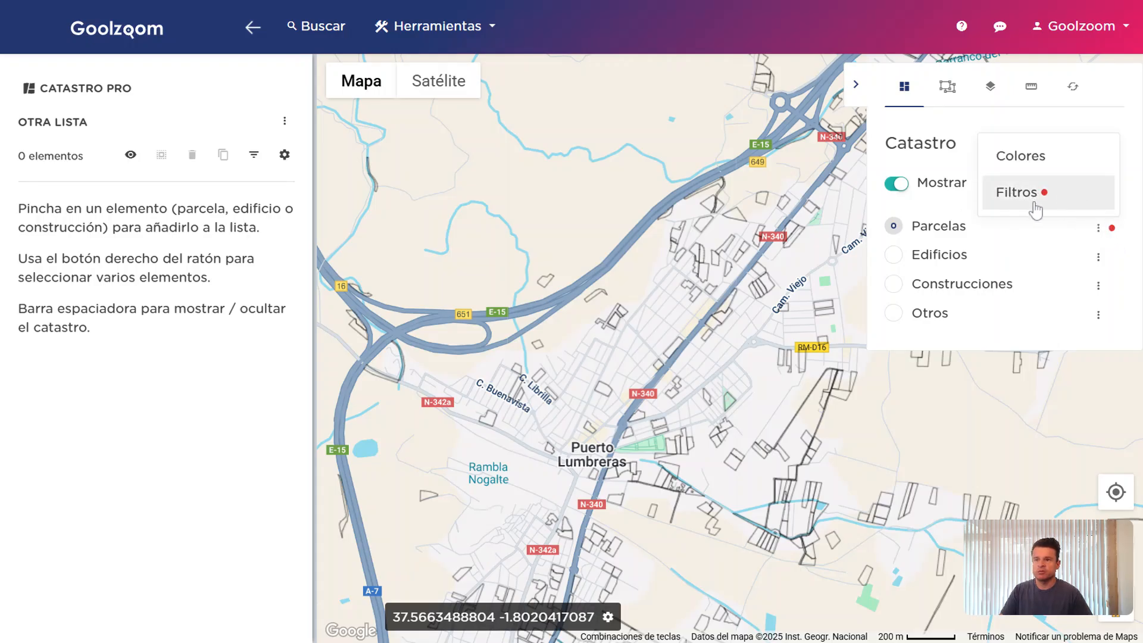
Clear all parcel filters, including the 1000 minimum surface value
left_click(1067, 198)
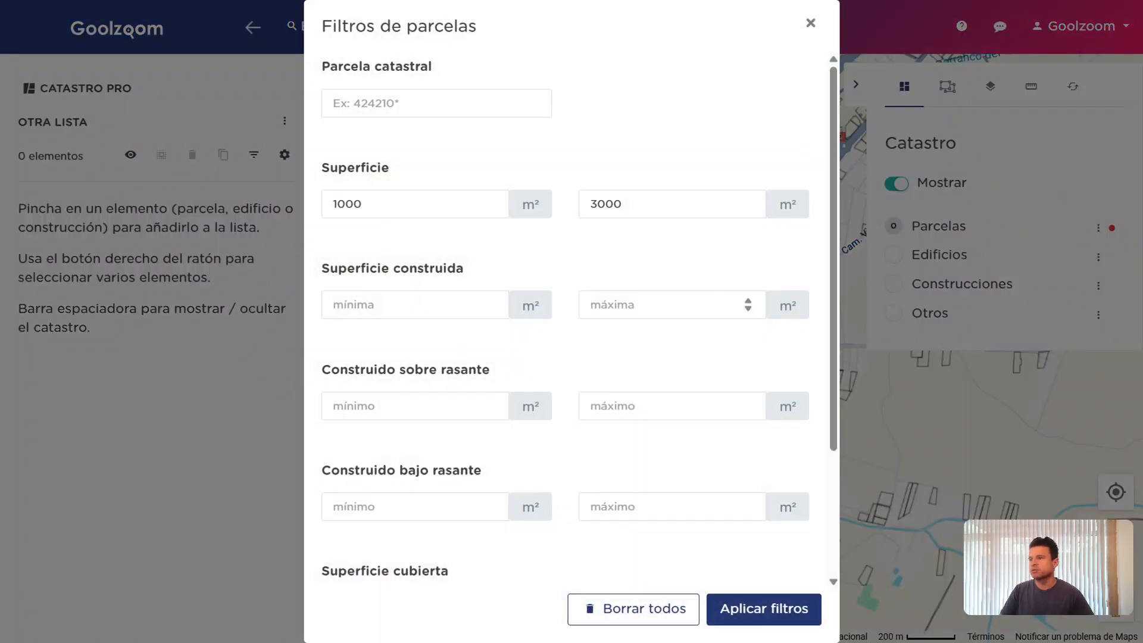
left_click_drag(388, 205, 205, 203)
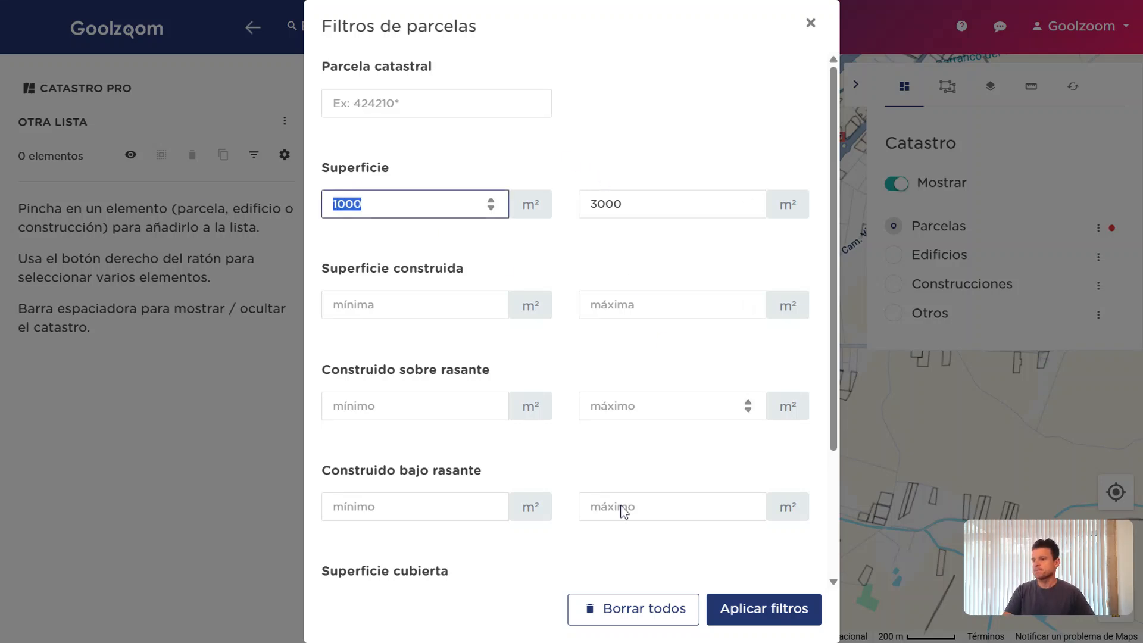
scroll(631, 493, "down", 3)
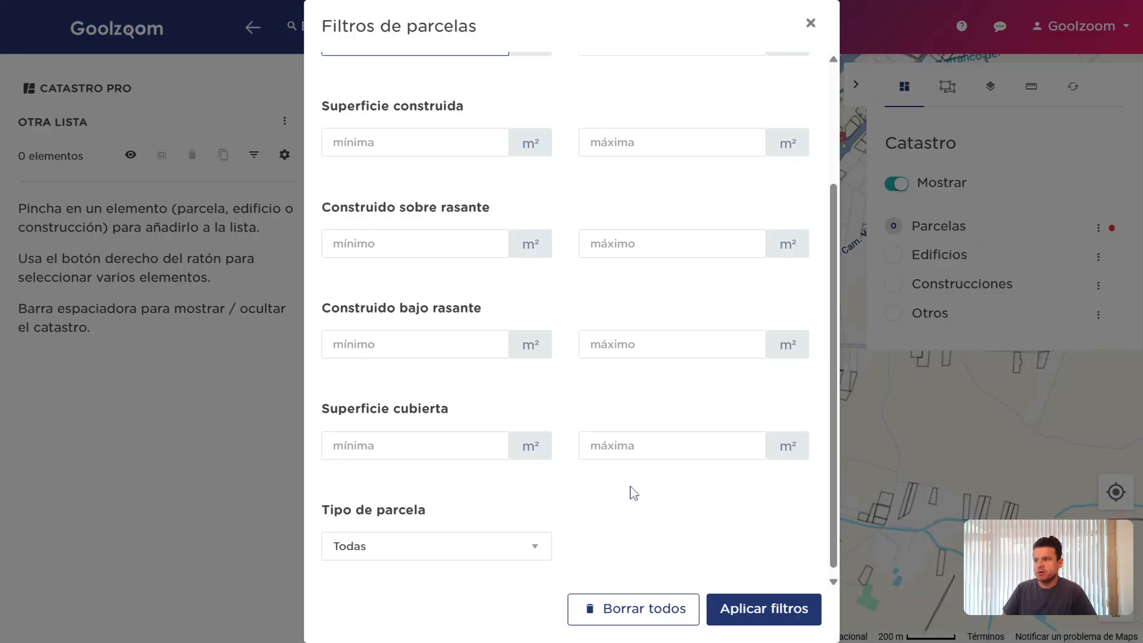
scroll(633, 493, "down", 1)
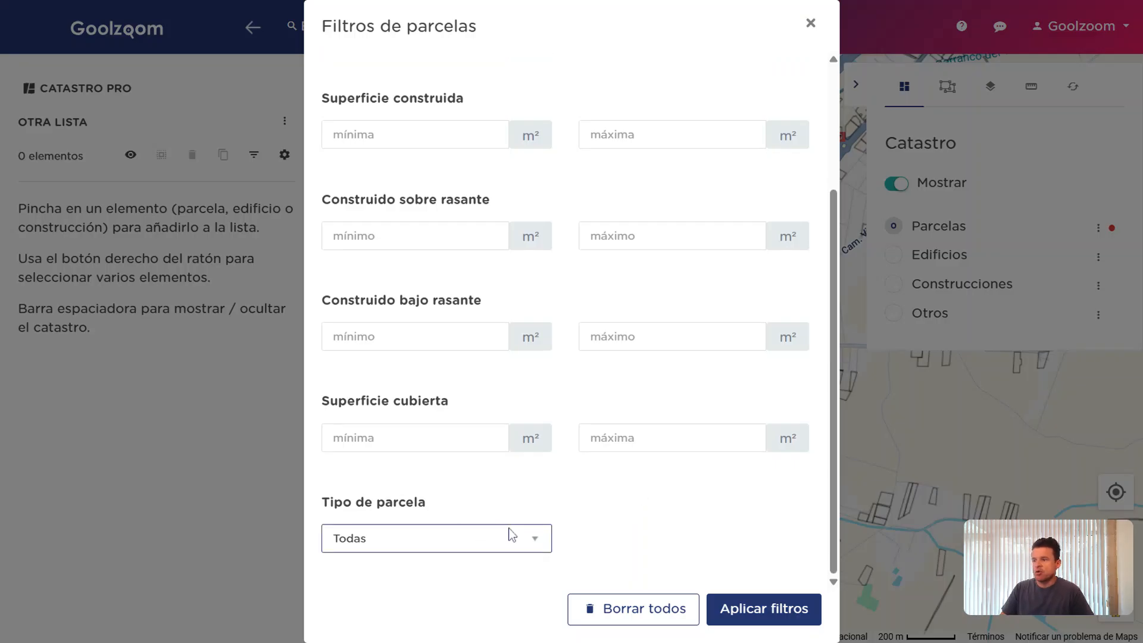
left_click(649, 608)
Switch the cadastre layer to Edificios and bring up its building filters
left_click(892, 254)
scroll(798, 269, "up", 3)
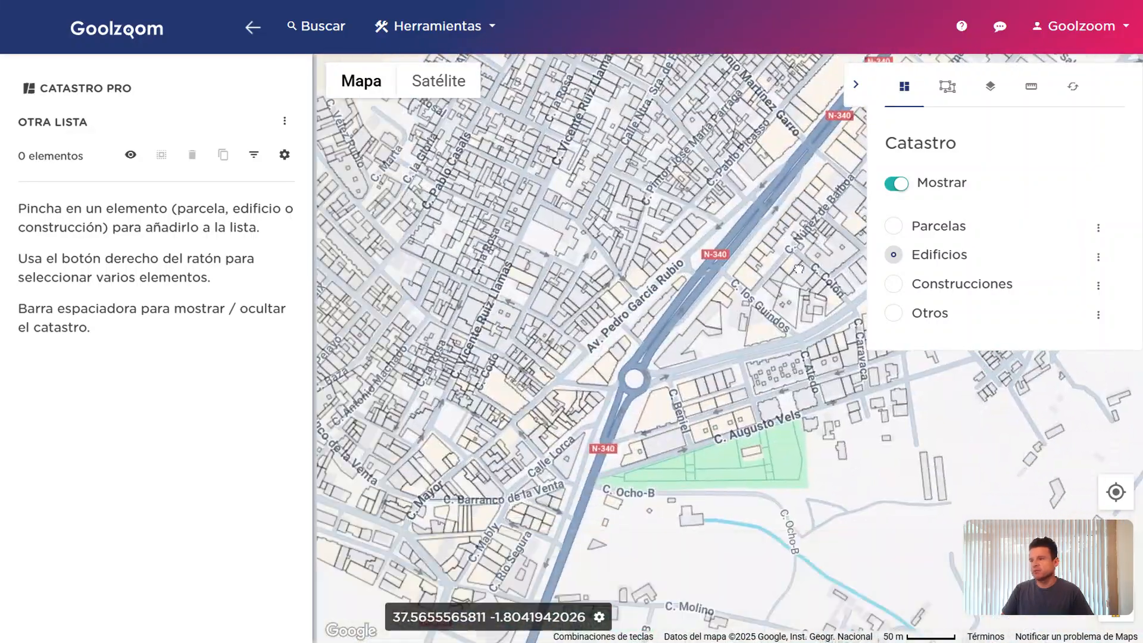
left_click(1098, 257)
left_click(1029, 226)
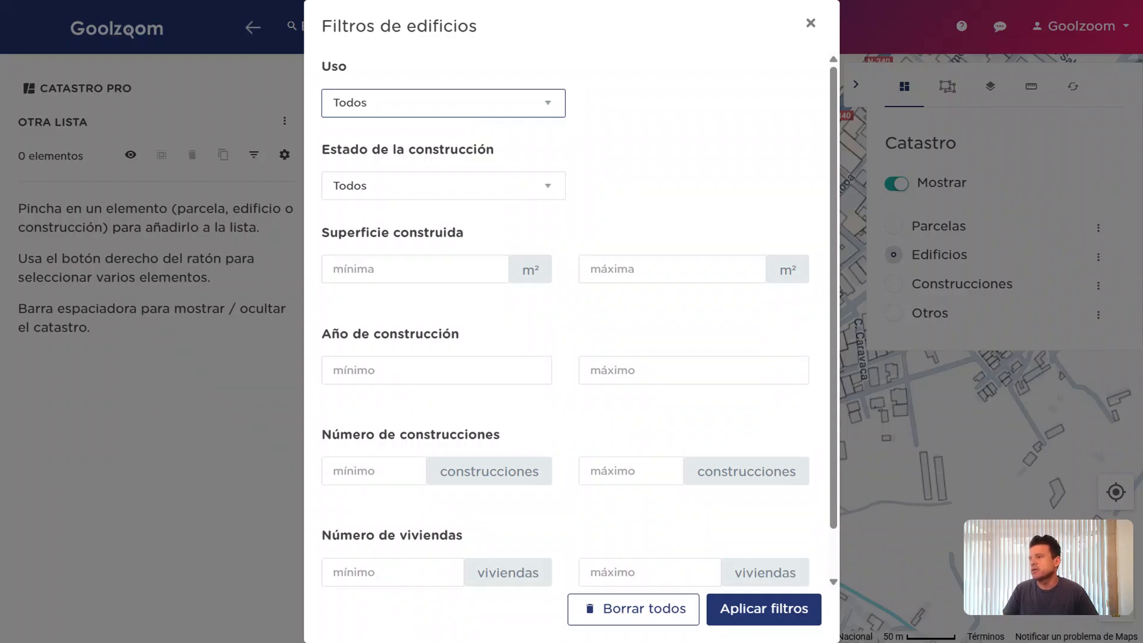
Filter the Edificios layer to show only Comercio use buildings
left_click(417, 199)
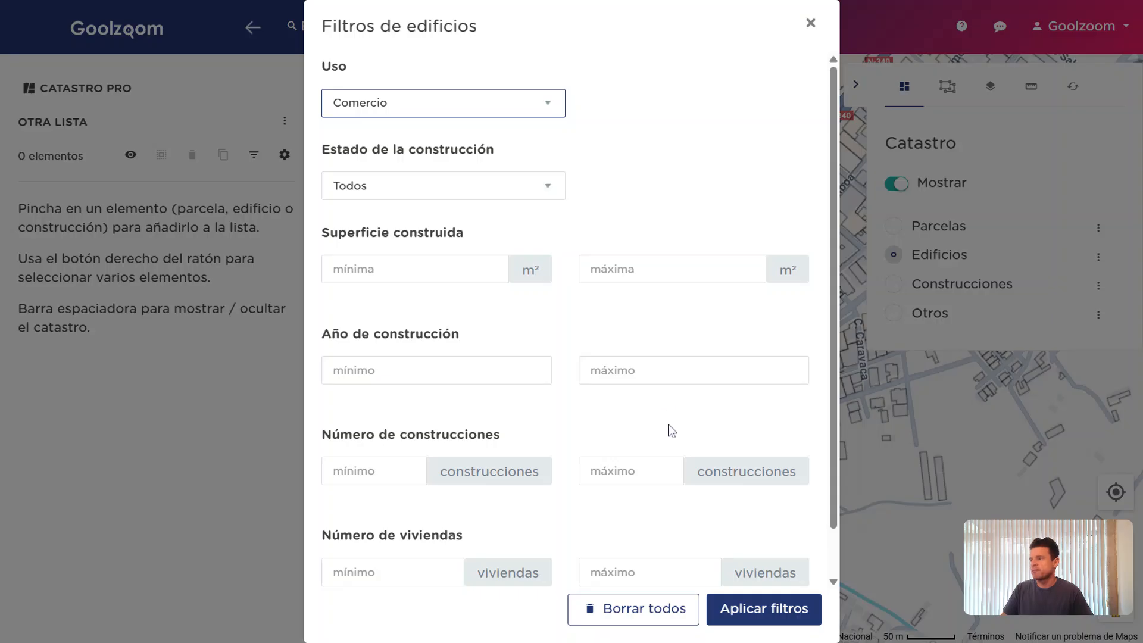
left_click(763, 608)
scroll(795, 490, "down", 3)
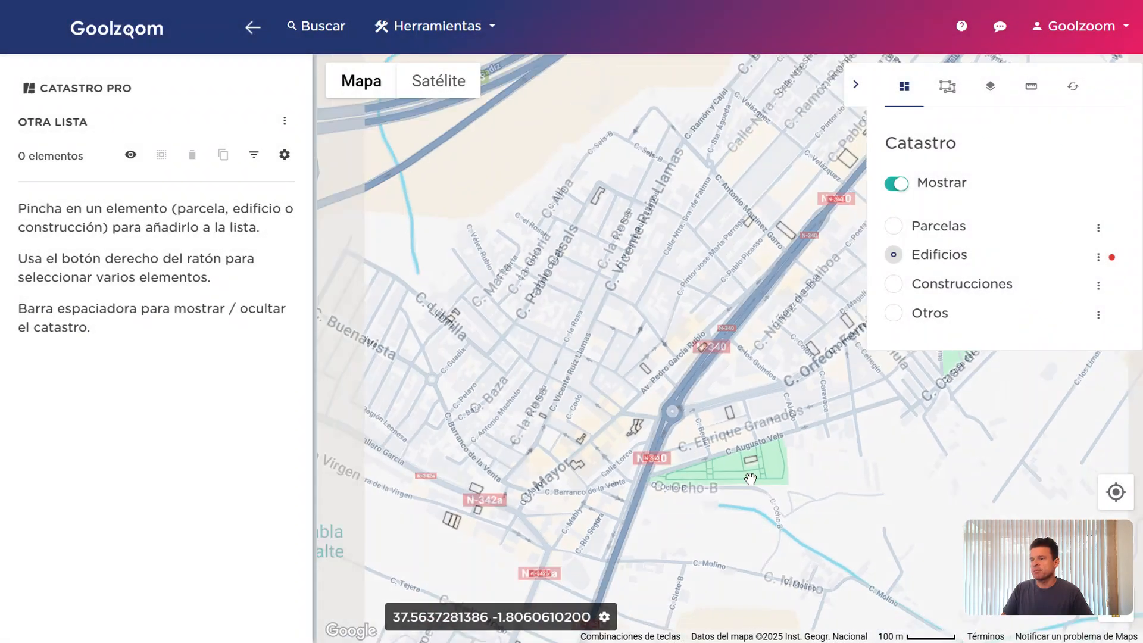
left_click_drag(795, 491, 723, 388)
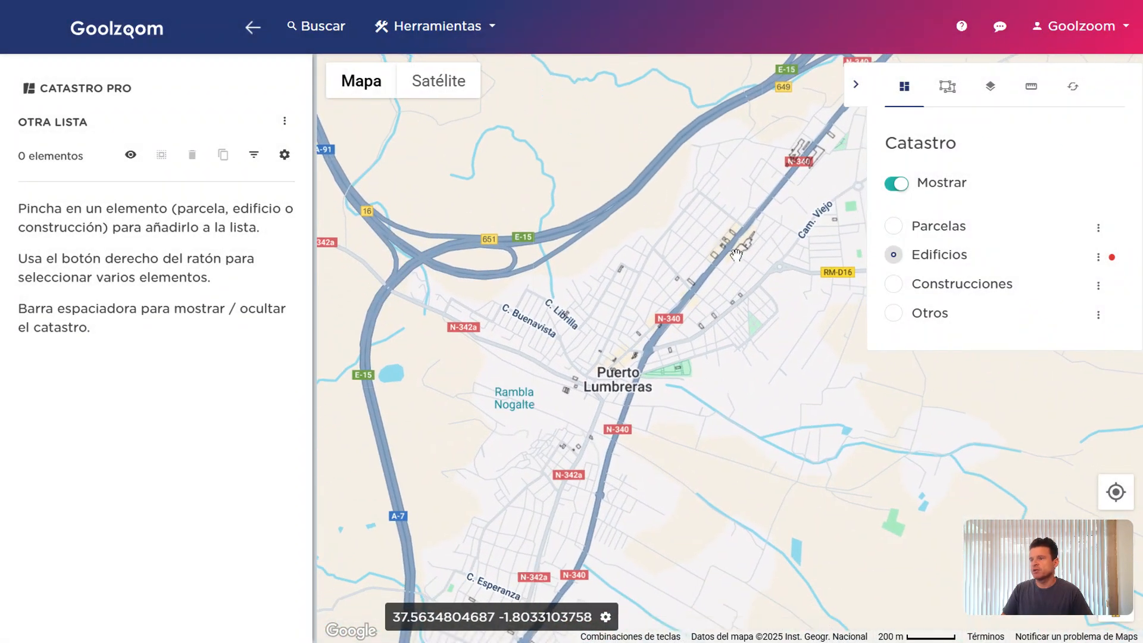
Colour the remaining buildings by Número de viviendas and pan along the avenue
left_click(1098, 257)
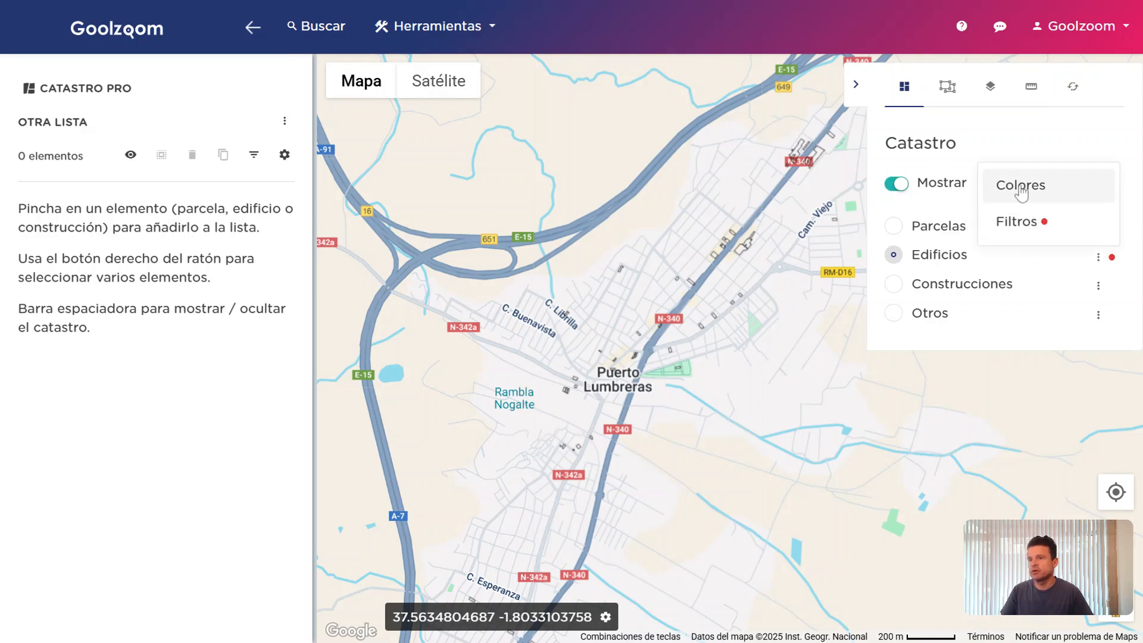
left_click(1015, 187)
left_click(476, 116)
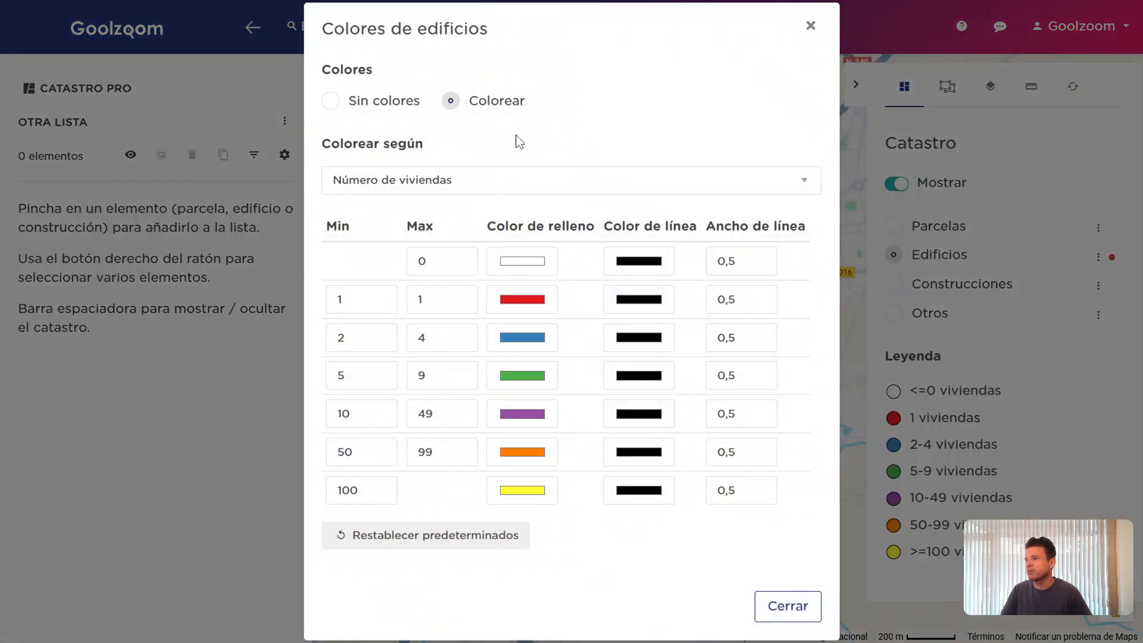
left_click(772, 605)
scroll(722, 365, "up", 2)
left_click_drag(722, 339, 745, 460)
scroll(767, 357, "up", 1)
left_click_drag(751, 239, 731, 432)
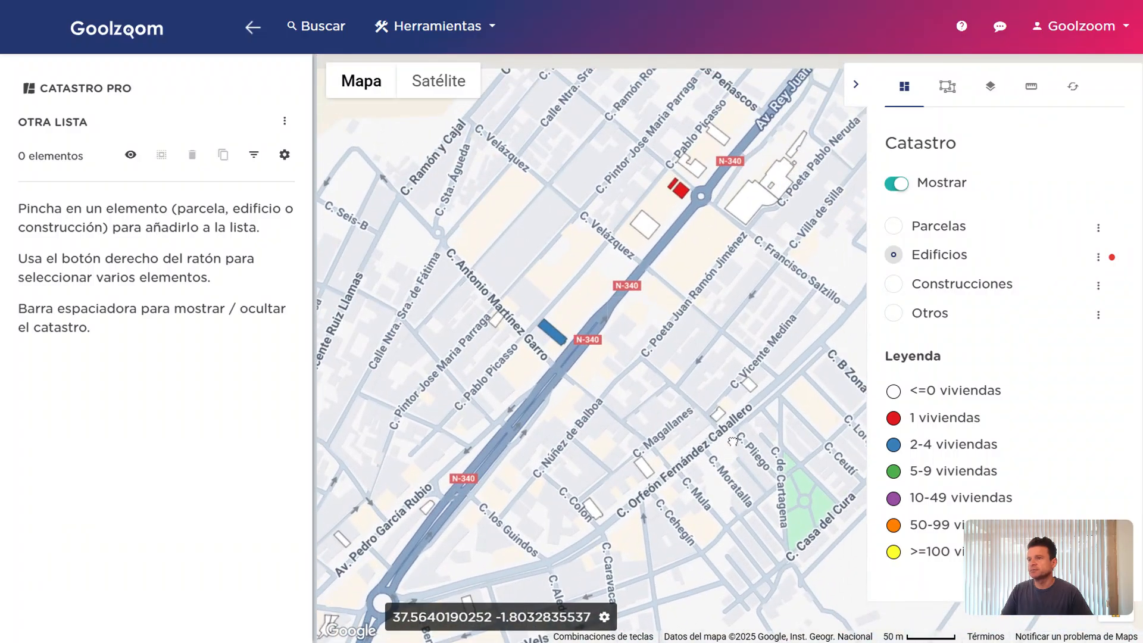
Clear all building filters on the Edificios layer
left_click(1098, 256)
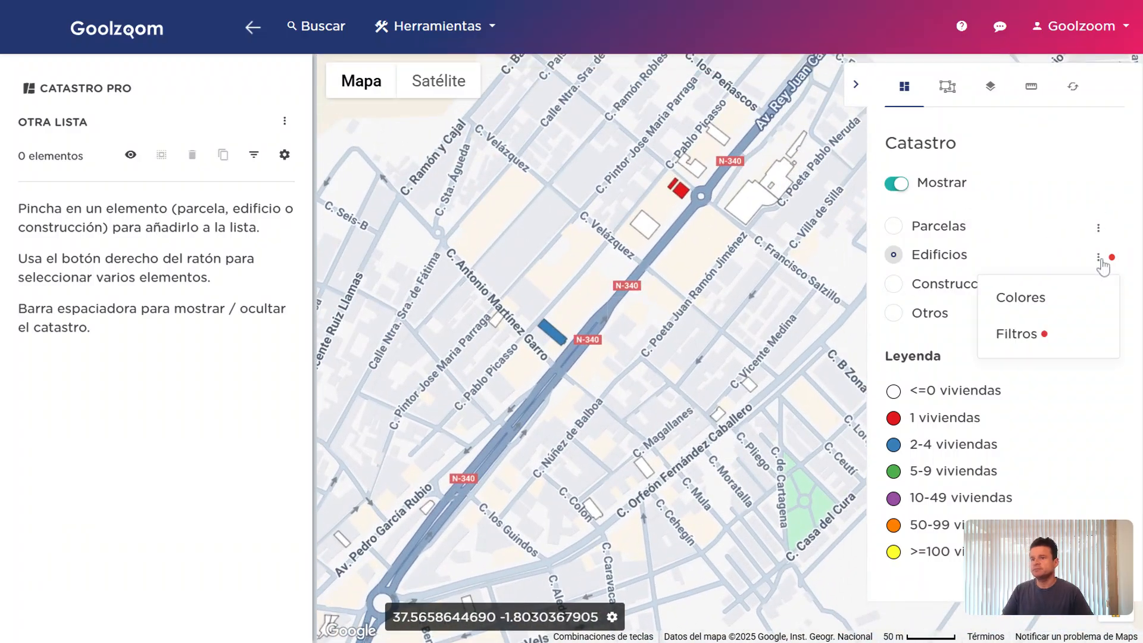
left_click(1064, 336)
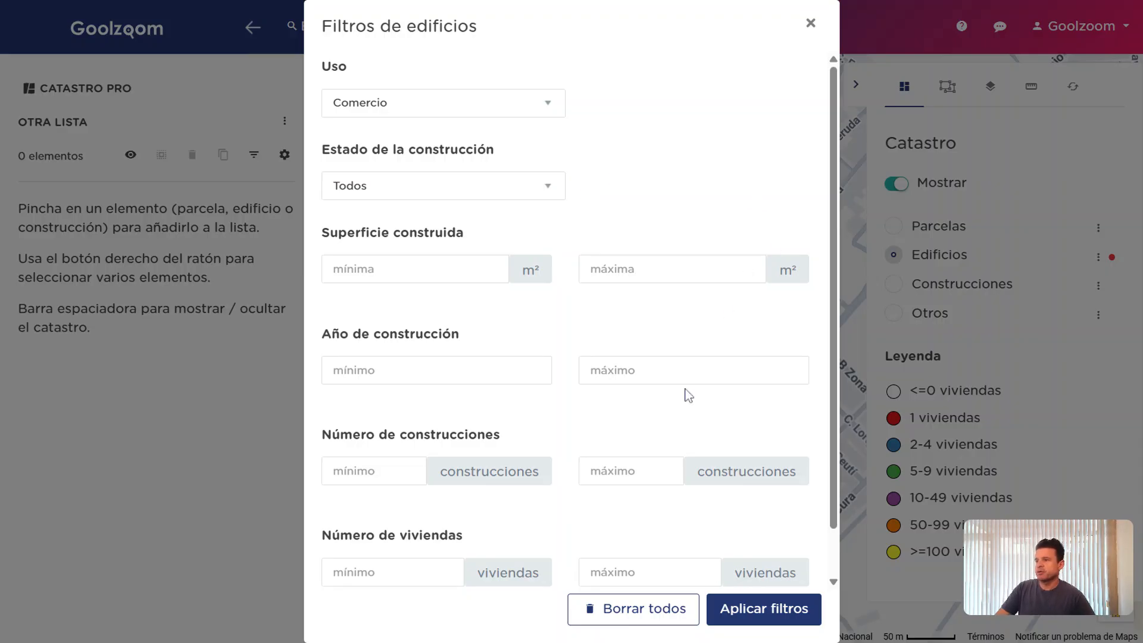
scroll(688, 396, "down", 1)
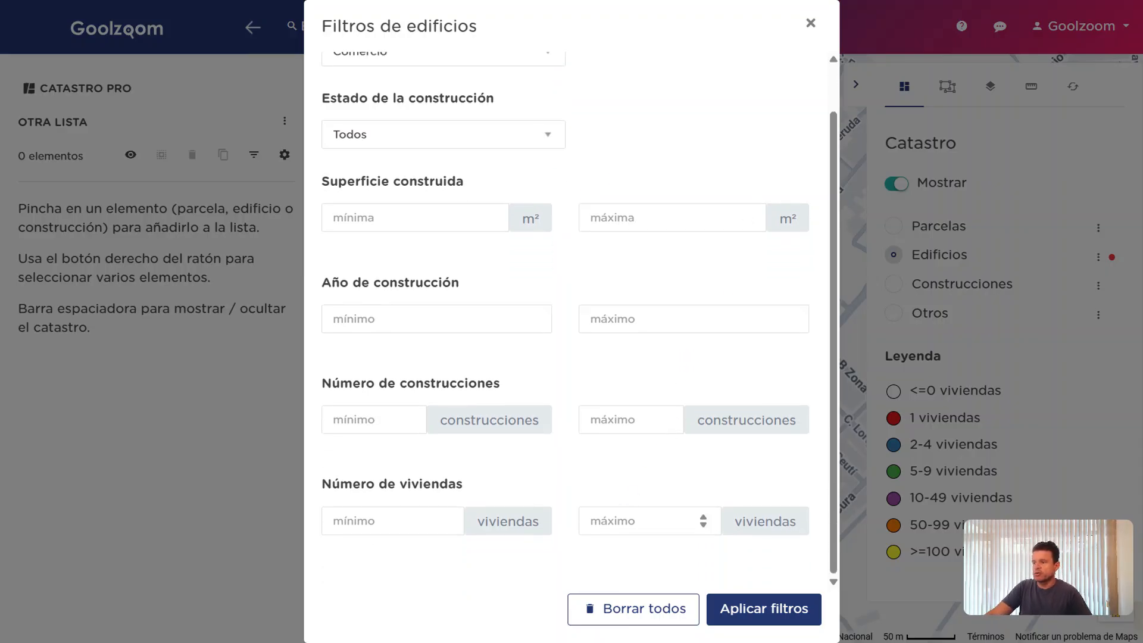
left_click(658, 607)
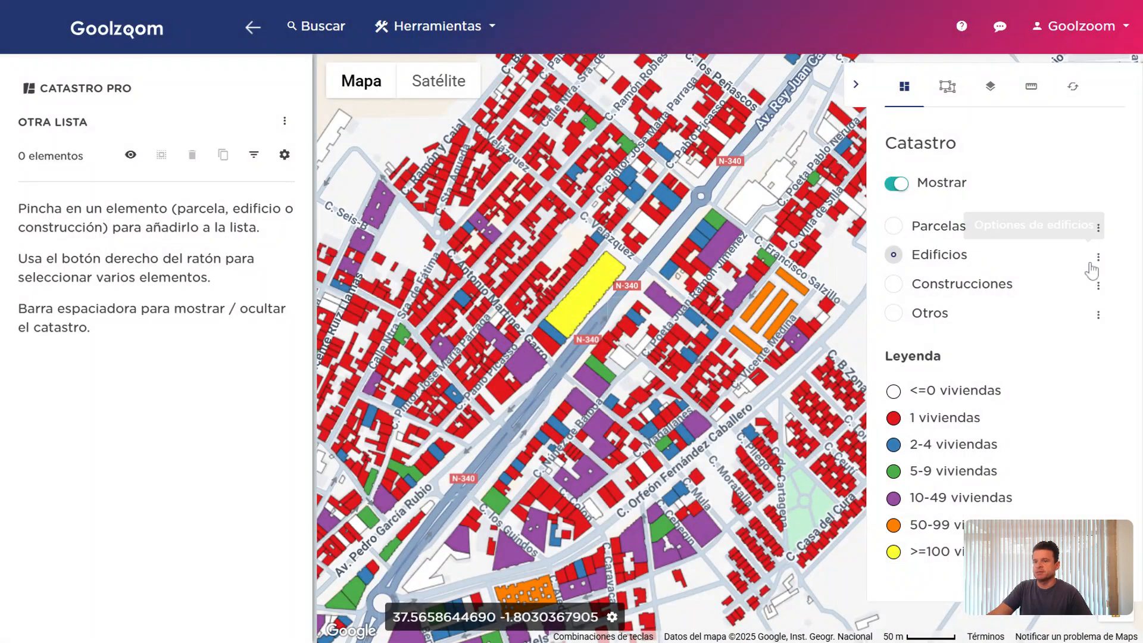
Set building colouring back to Sin colores and display the Construcciones layer
left_click(1102, 257)
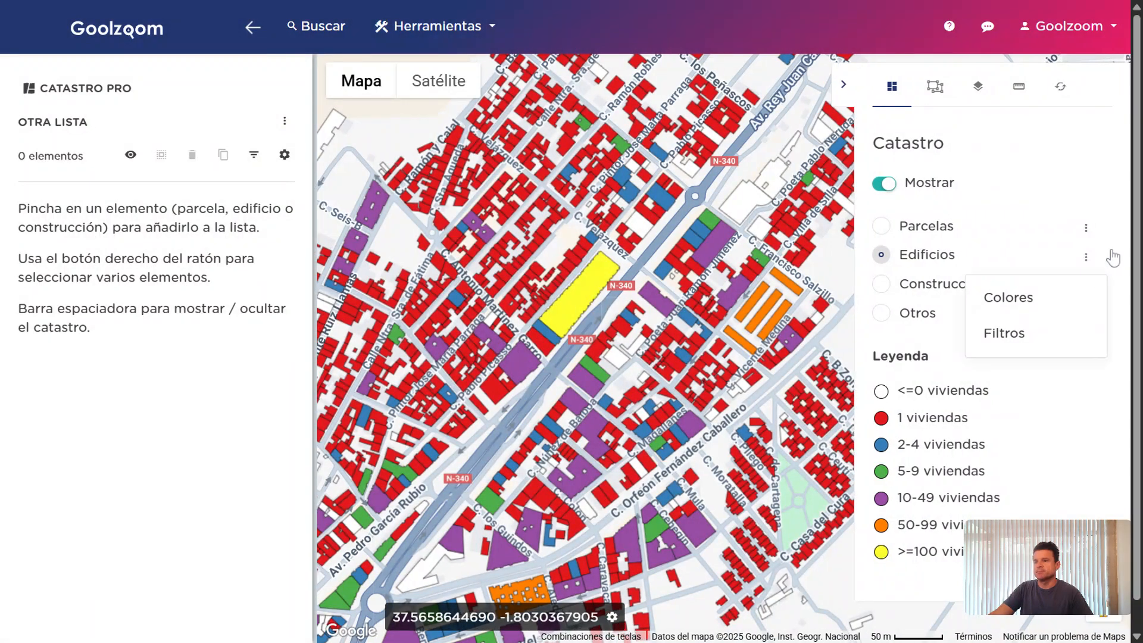
left_click(1056, 297)
left_click(381, 98)
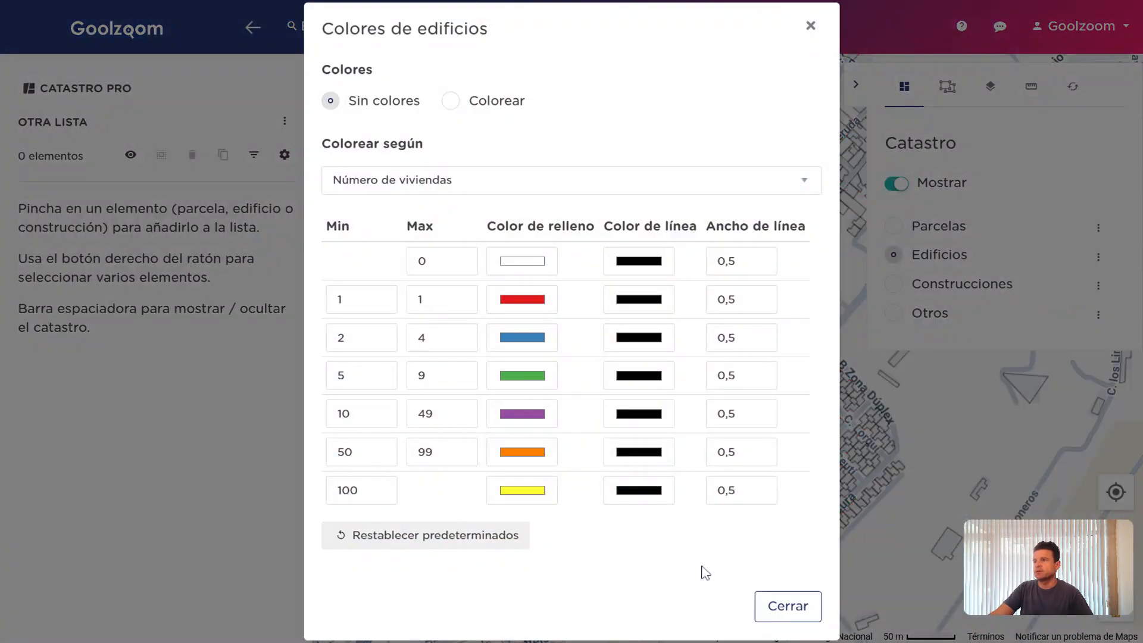
left_click(787, 610)
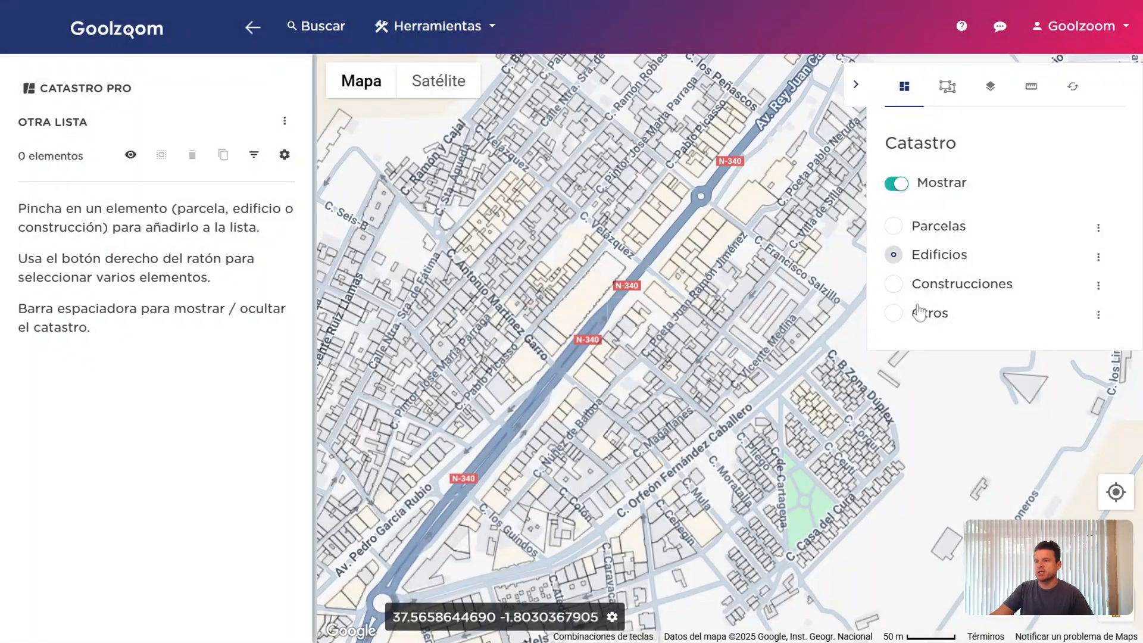
left_click(946, 286)
left_click(1098, 285)
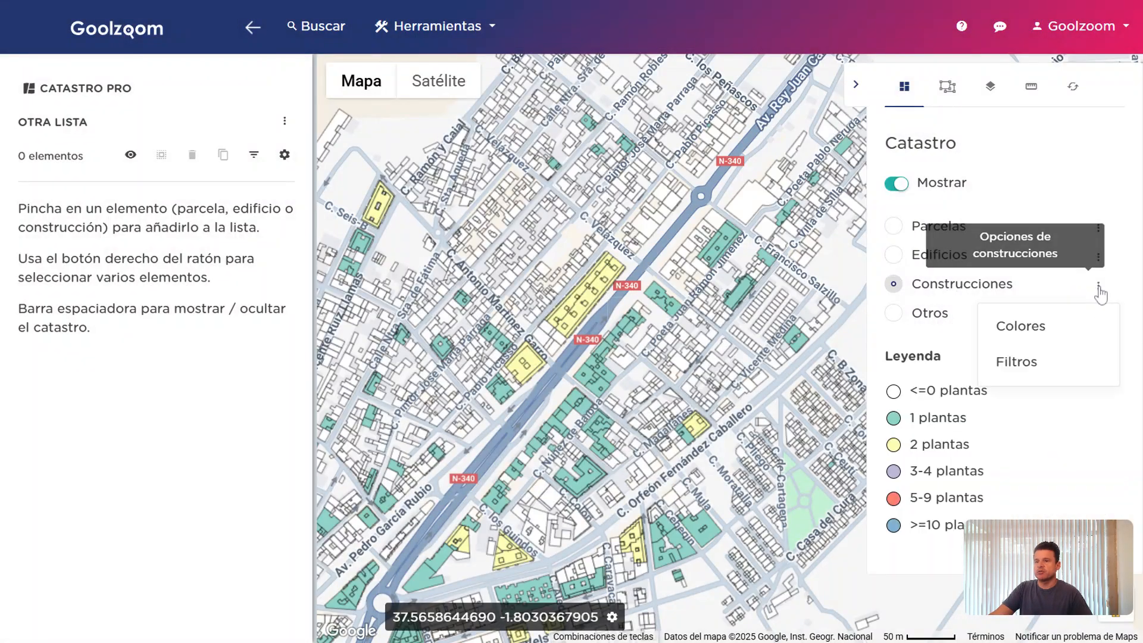
Review the Construcciones filters and Otros colour settings, leaving both unchanged
left_click(1076, 364)
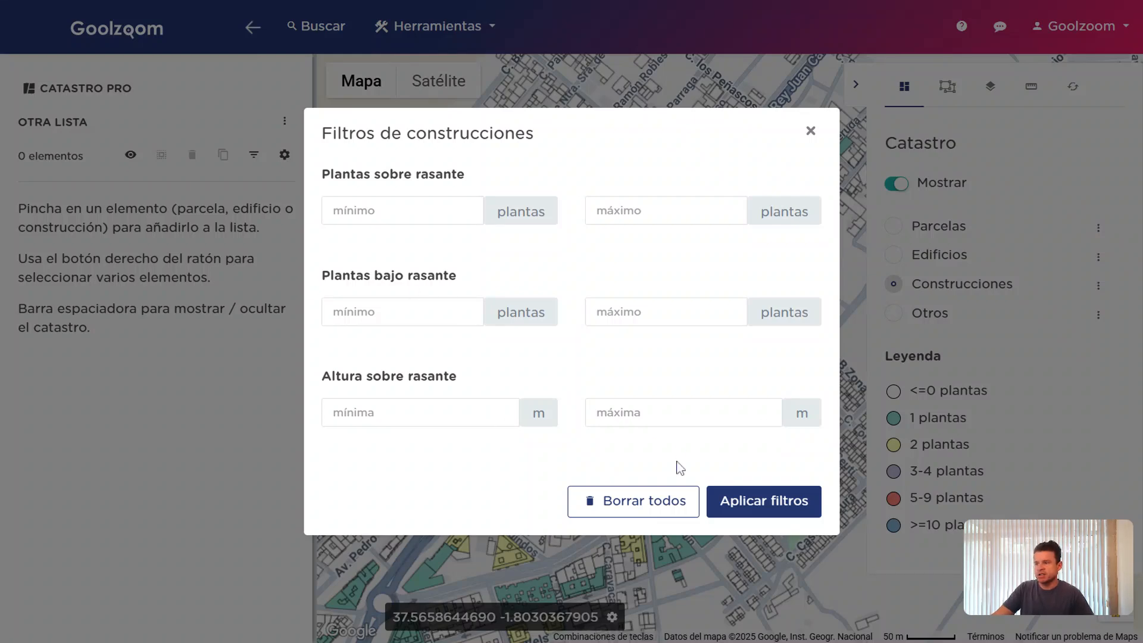
key("Escape")
left_click(930, 313)
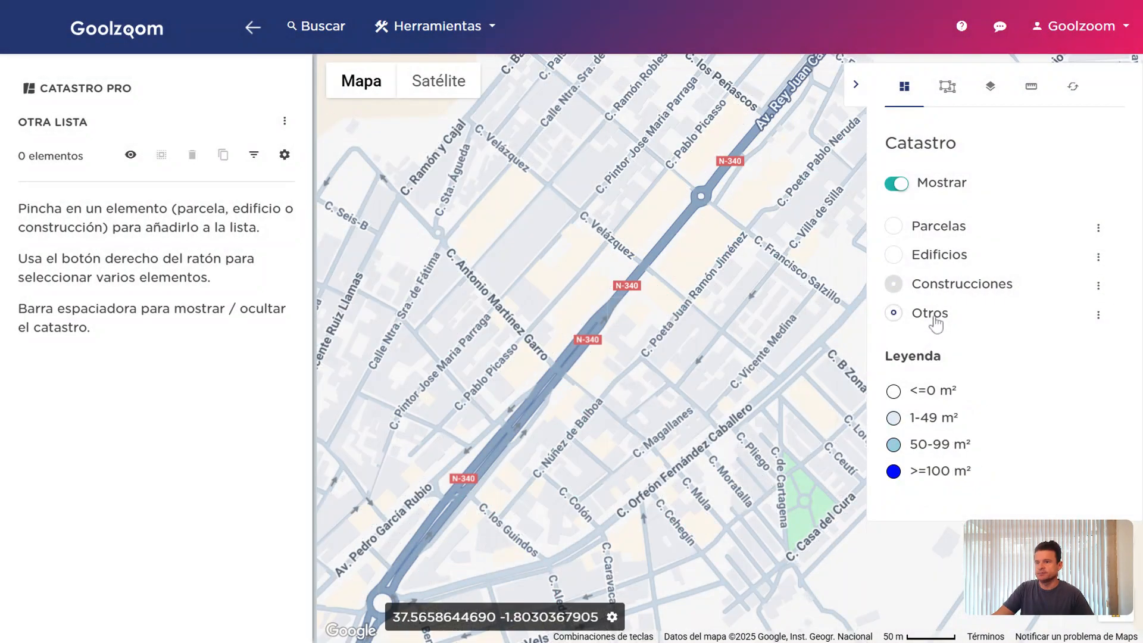
left_click(1098, 314)
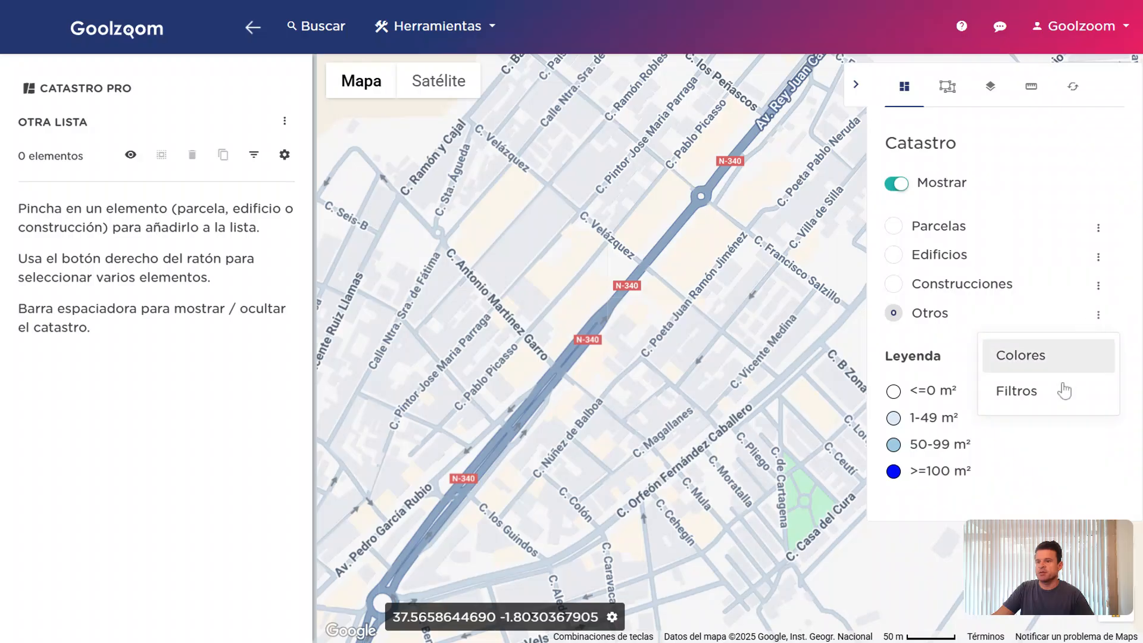
left_click(1064, 372)
key("Escape")
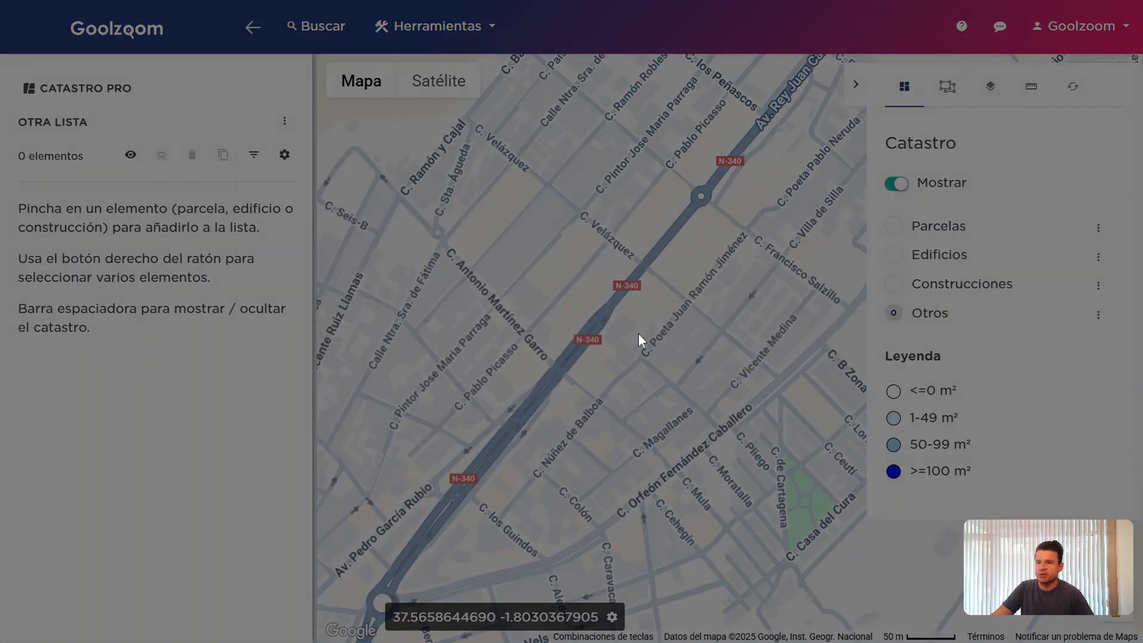
Return the cadastre layer to Parcelas and zoom out over Puerto Lumbreras
left_click(949, 293)
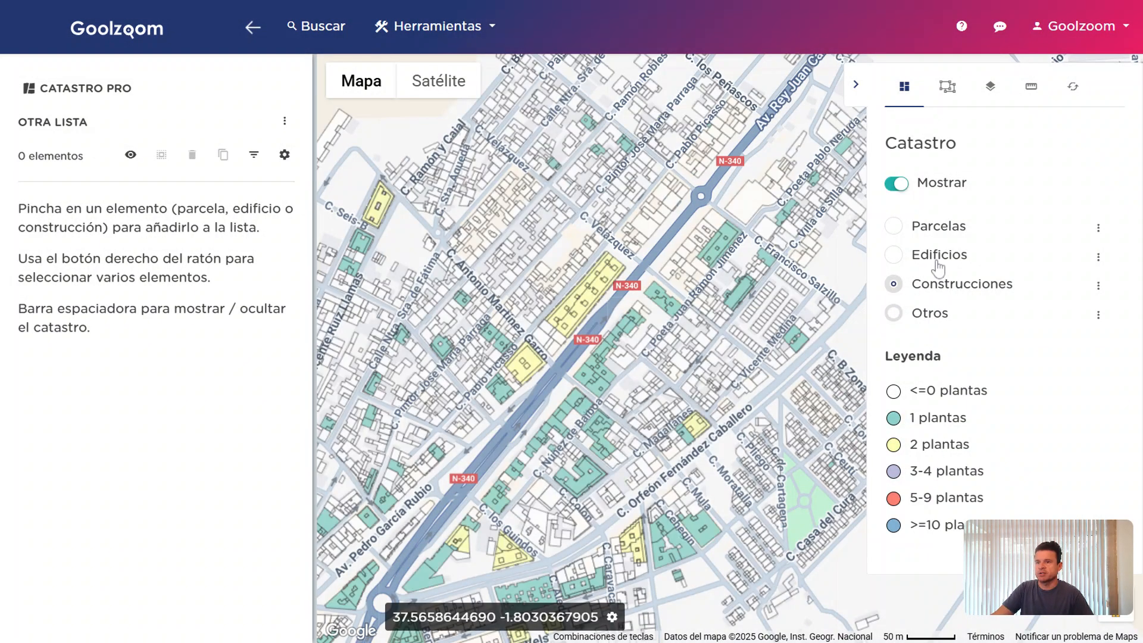
left_click(932, 255)
left_click(938, 232)
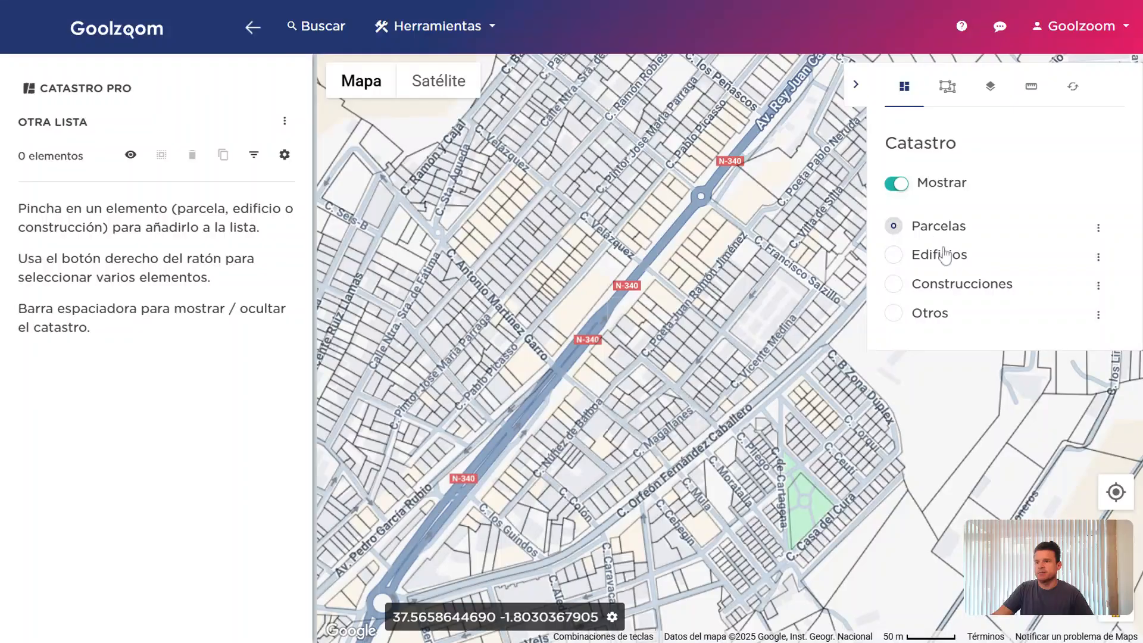
left_click(953, 185)
left_click(955, 187)
scroll(776, 316, "down", 1)
scroll(775, 315, "down", 2)
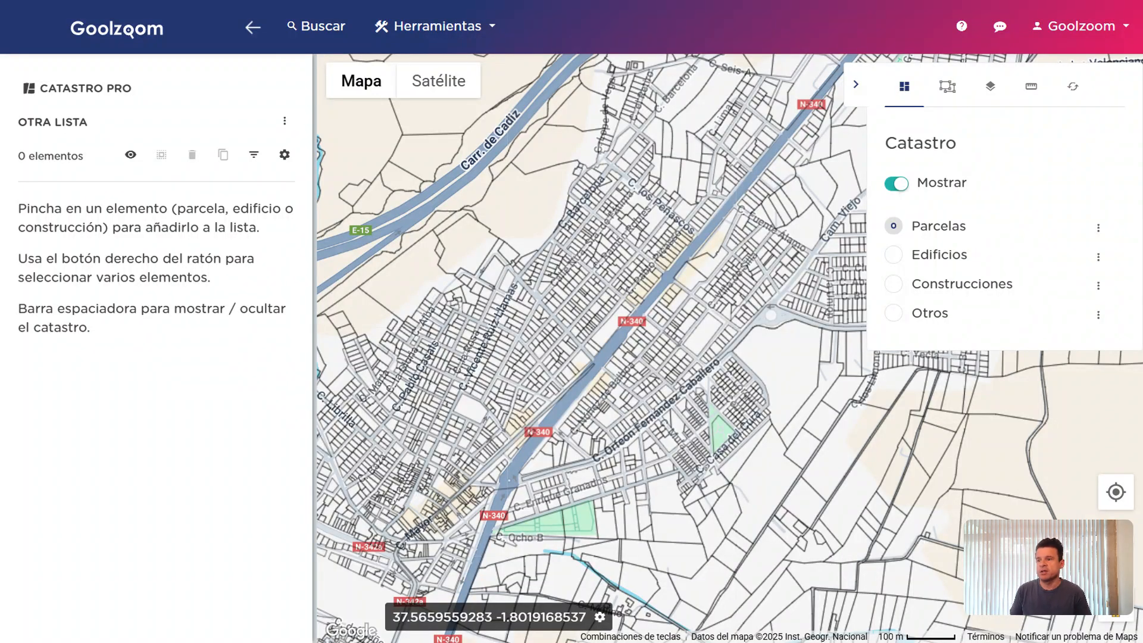
Colour the Edificios layer by Uso with the Colorear option
left_click(919, 256)
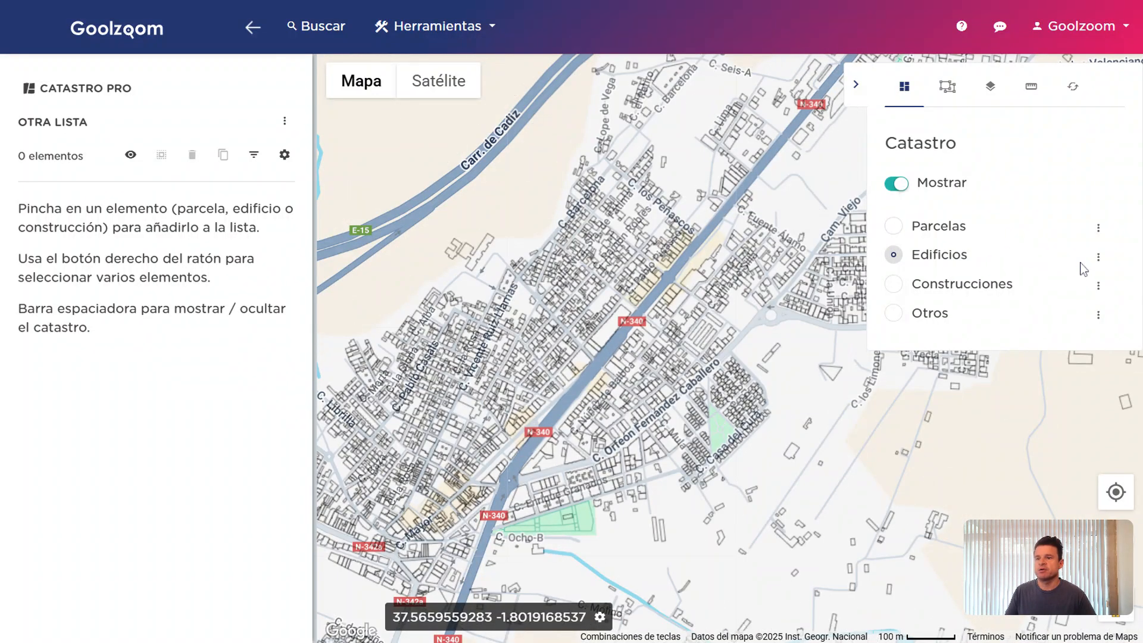
left_click(1097, 257)
left_click(1069, 196)
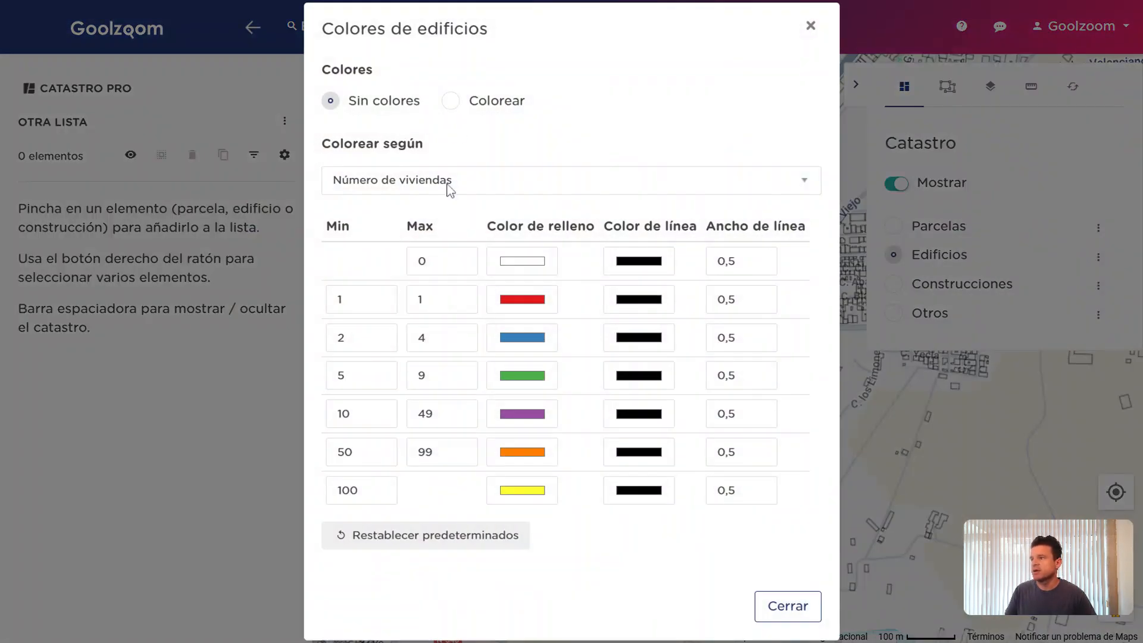
left_click(456, 107)
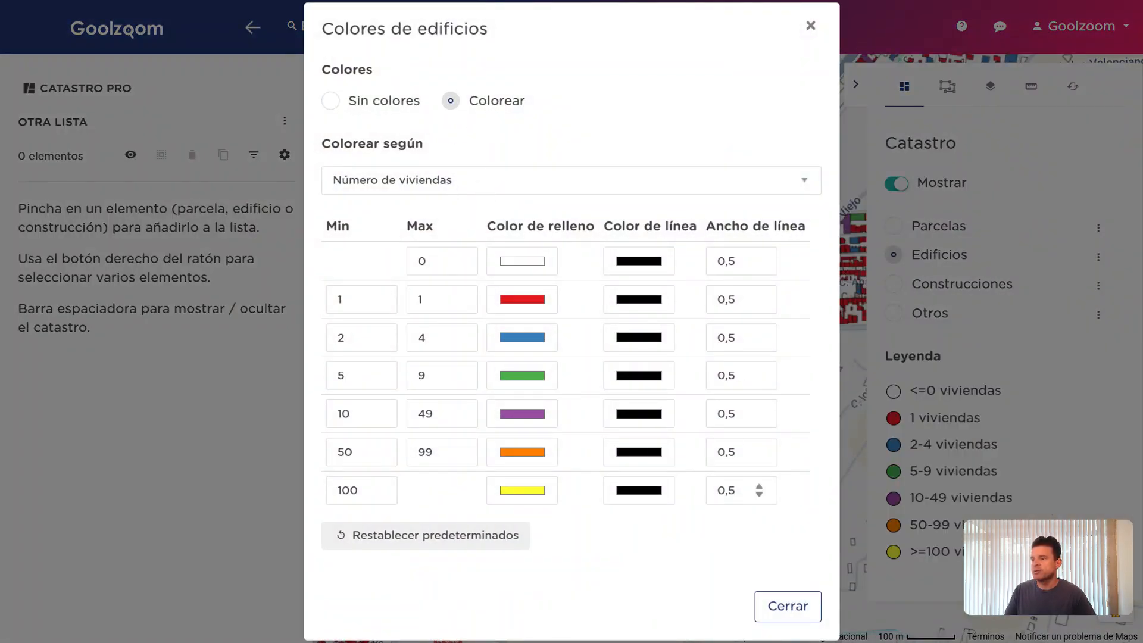
left_click(490, 181)
left_click(485, 209)
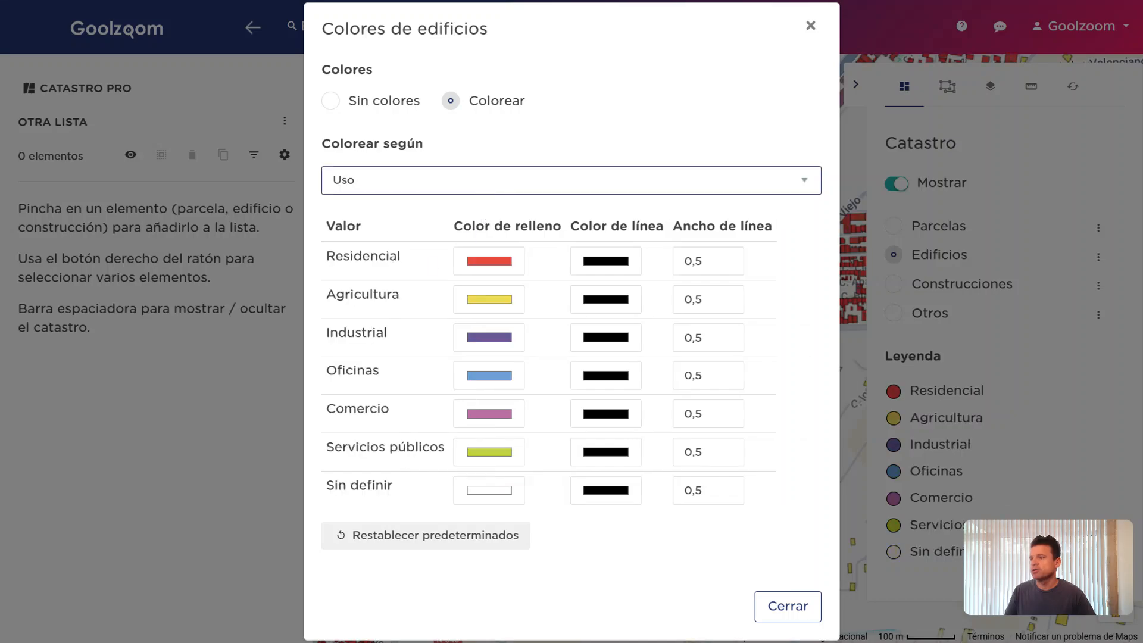
left_click_drag(327, 257, 416, 263)
left_click(417, 263)
left_click(761, 598)
scroll(693, 375, "up", 1)
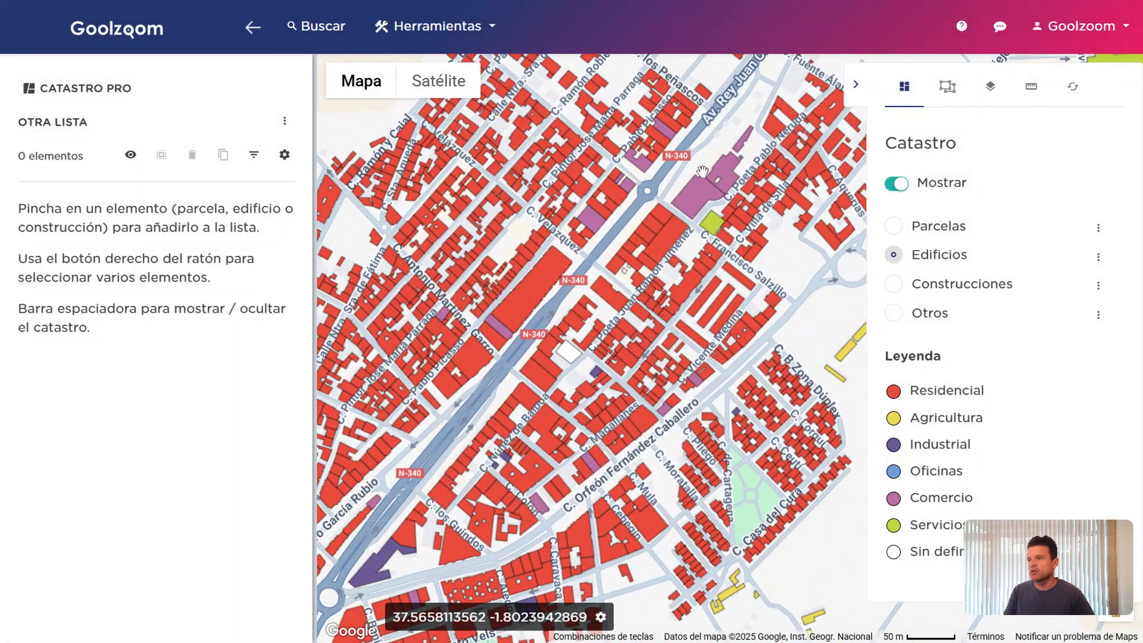
left_click_drag(676, 246, 677, 263)
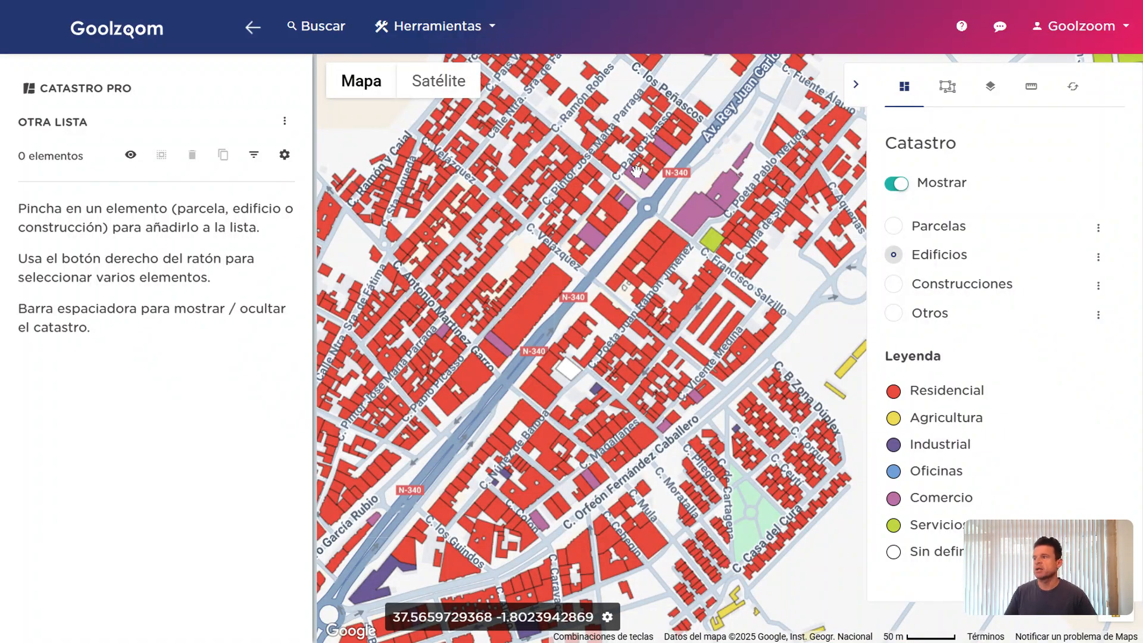
Hide the Catastro Pro sidebar, switch back to Parcelas, and show the Análisis panel
left_click(252, 27)
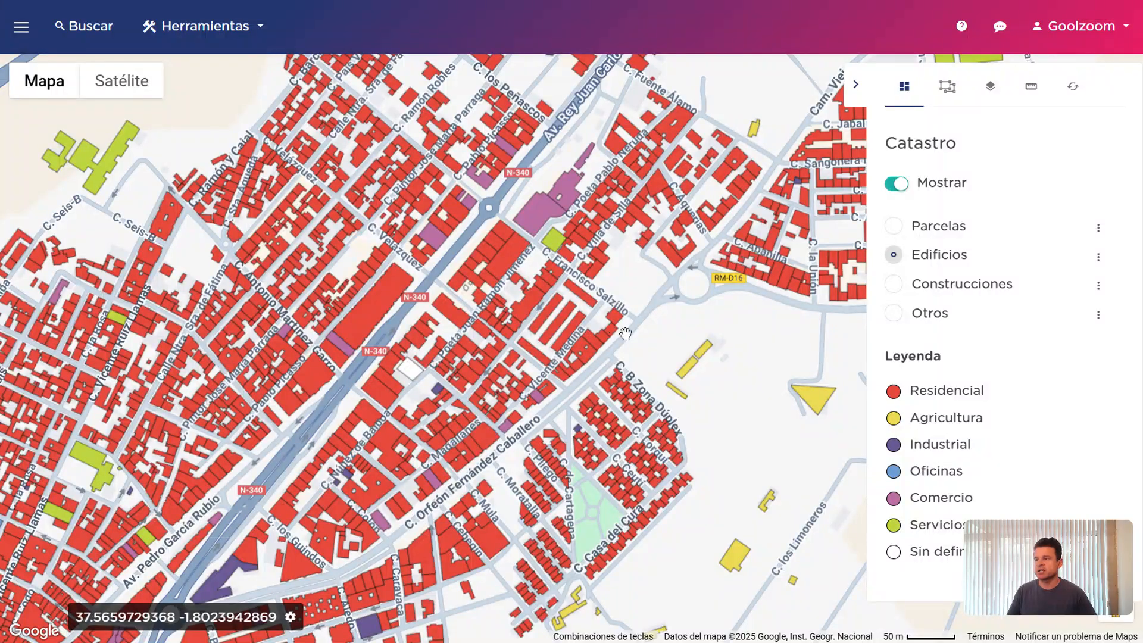
scroll(747, 333, "down", 2)
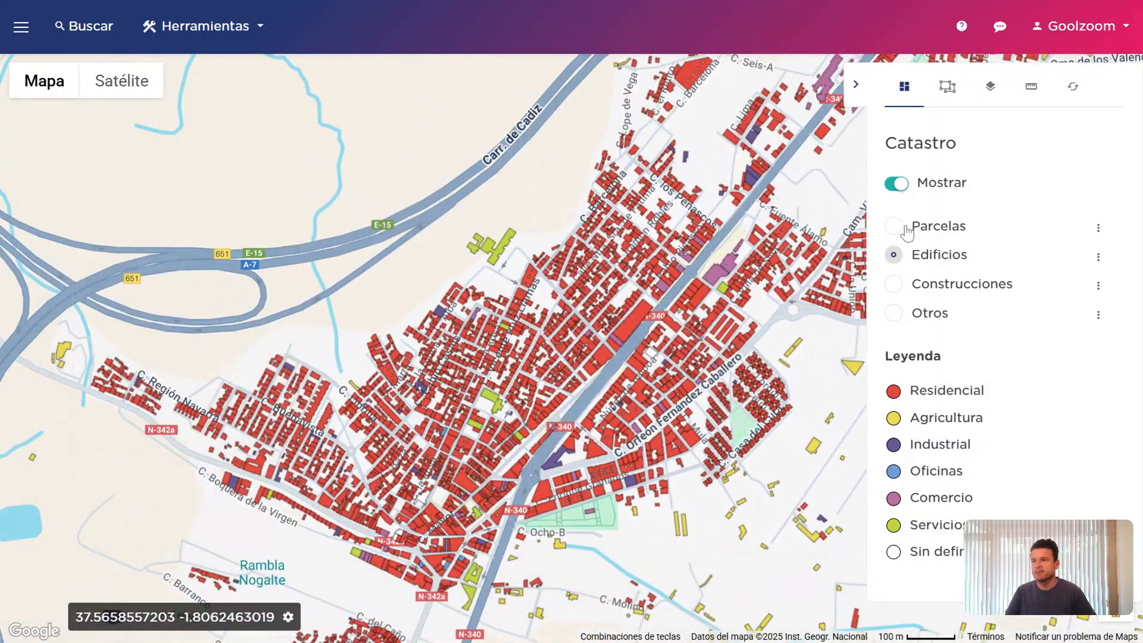
left_click(938, 226)
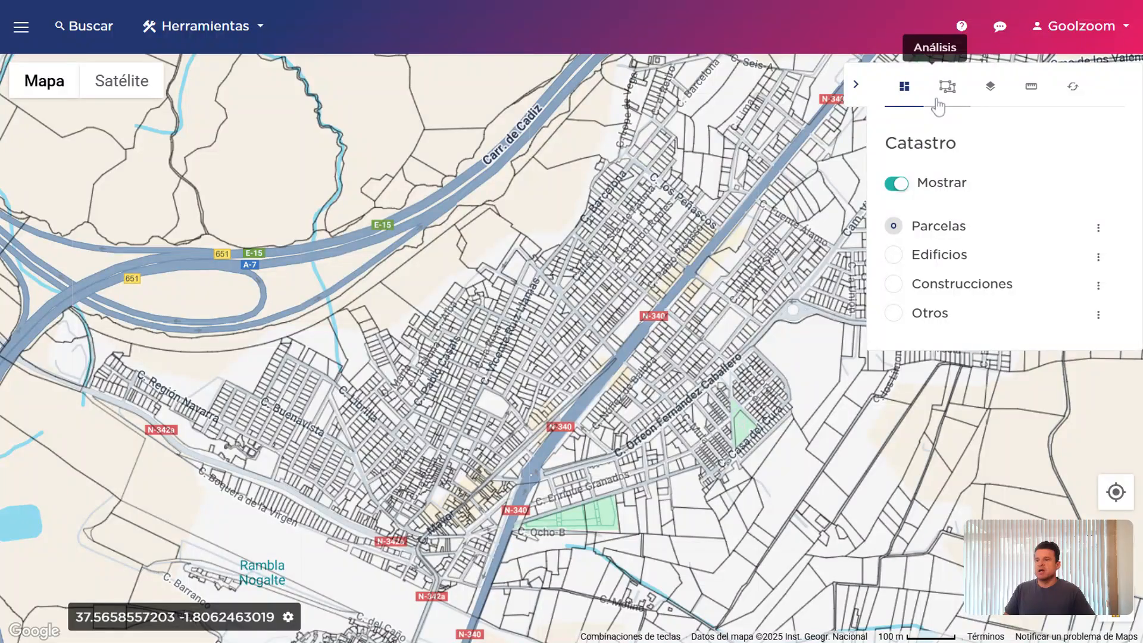
left_click(939, 104)
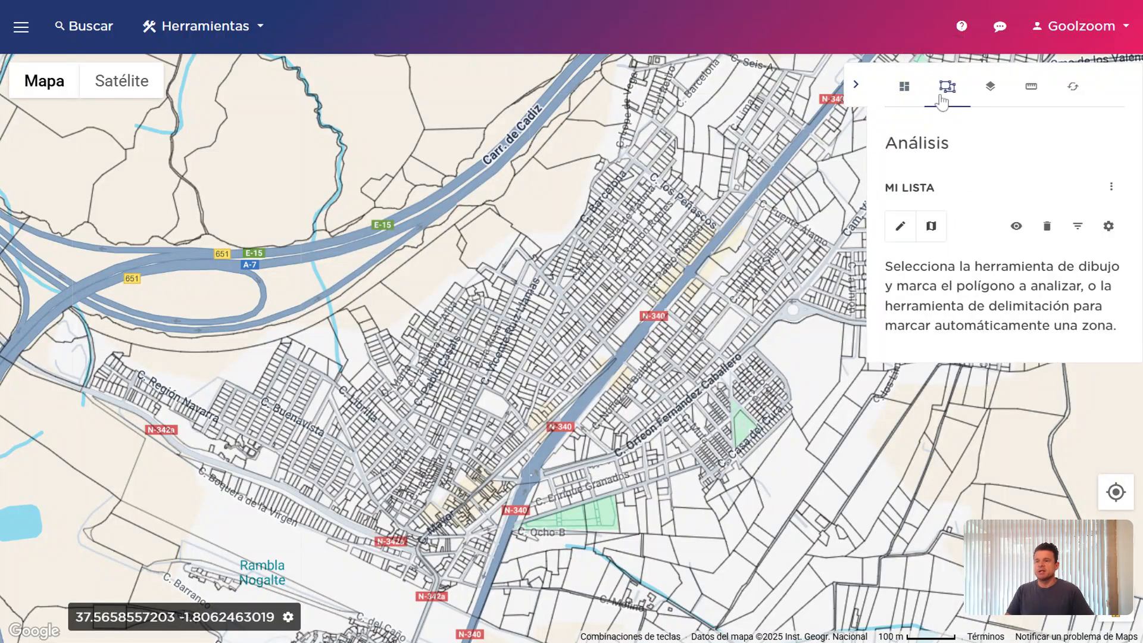
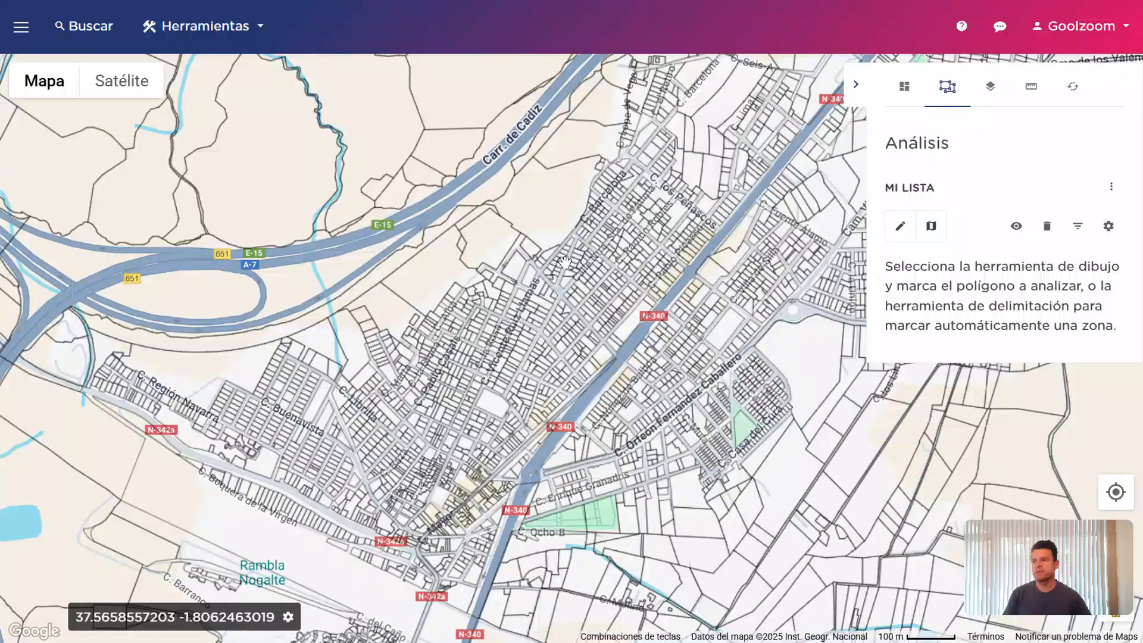
Zoom the map in to the 50 m scale and pan to the town's northwest edge by the Carretera de Cádiz
scroll(566, 263, "up", 2)
left_click_drag(559, 445, 451, 536)
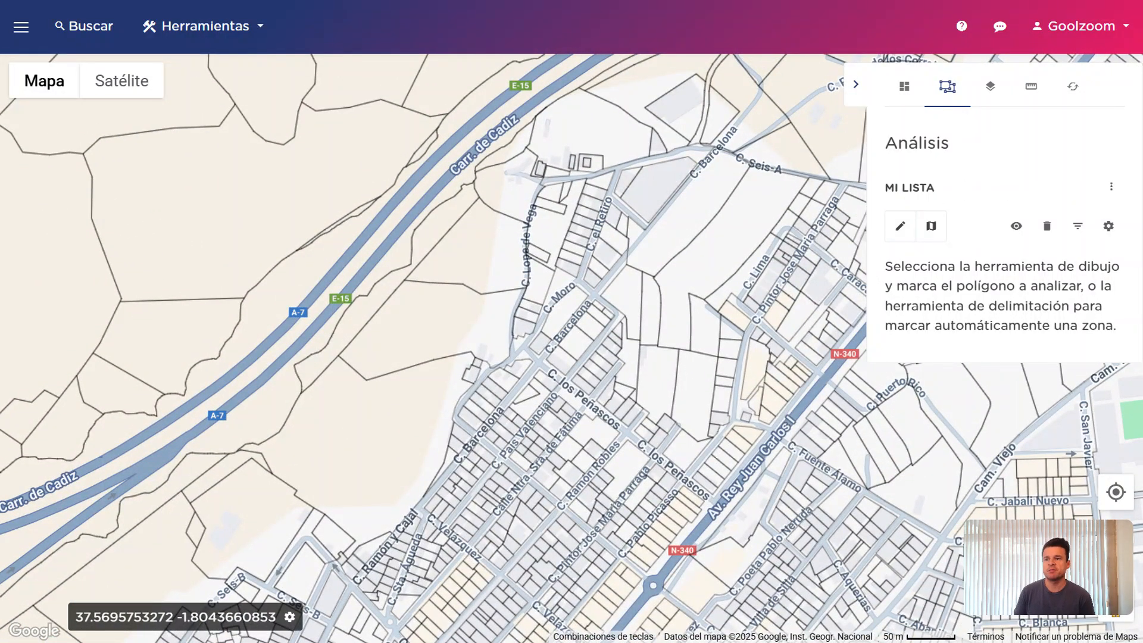
left_click(1110, 187)
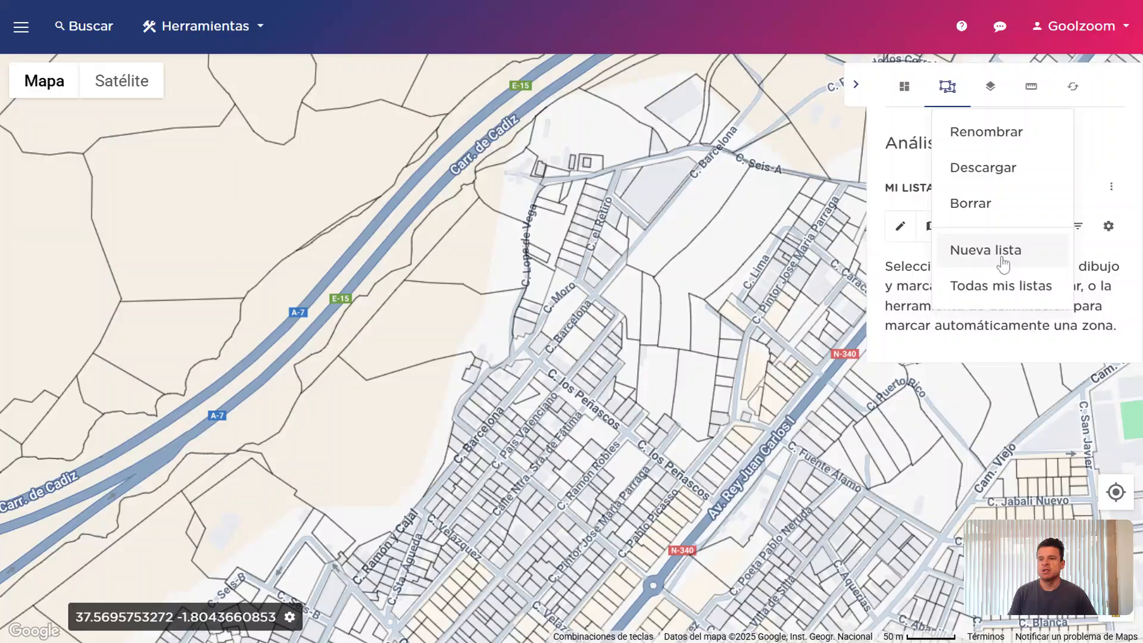
left_click(1006, 286)
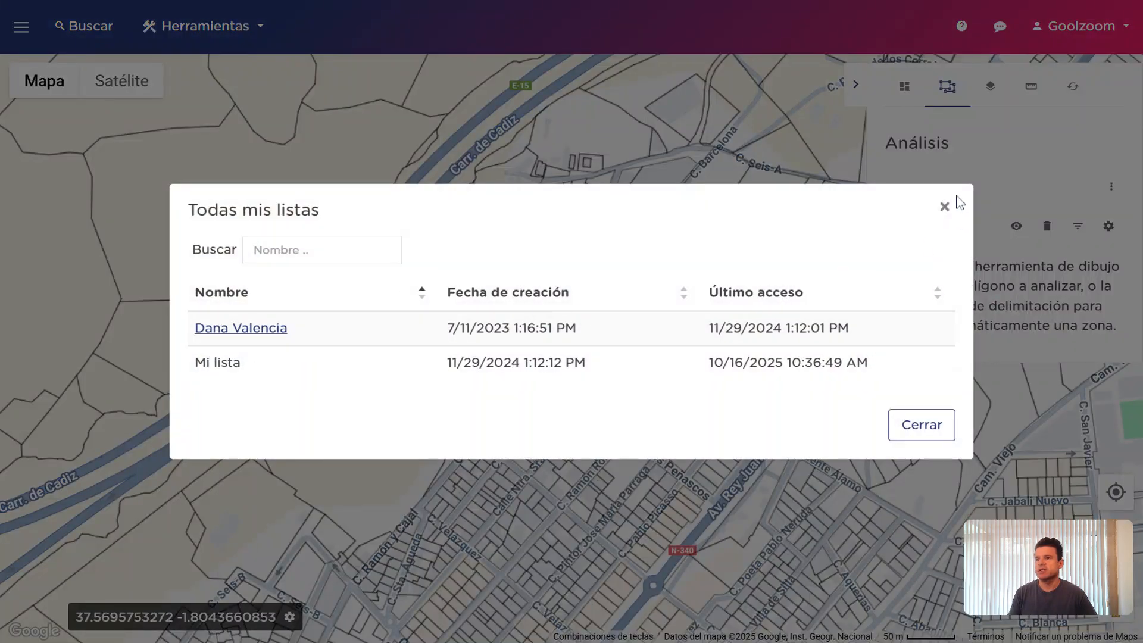
left_click(945, 207)
left_click(1114, 191)
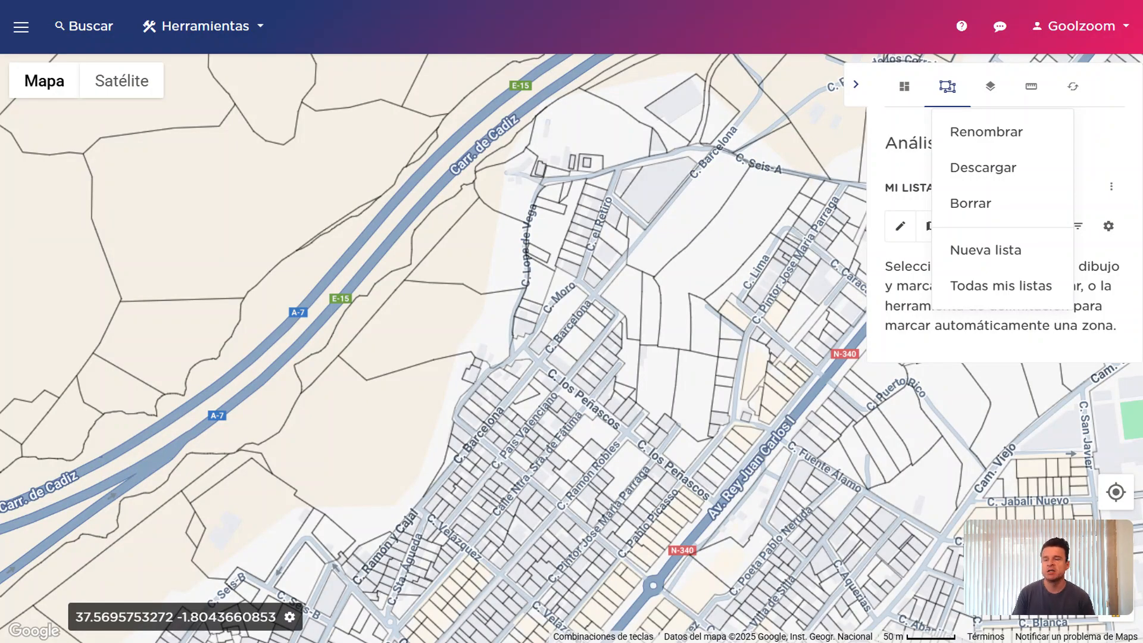
left_click(1107, 144)
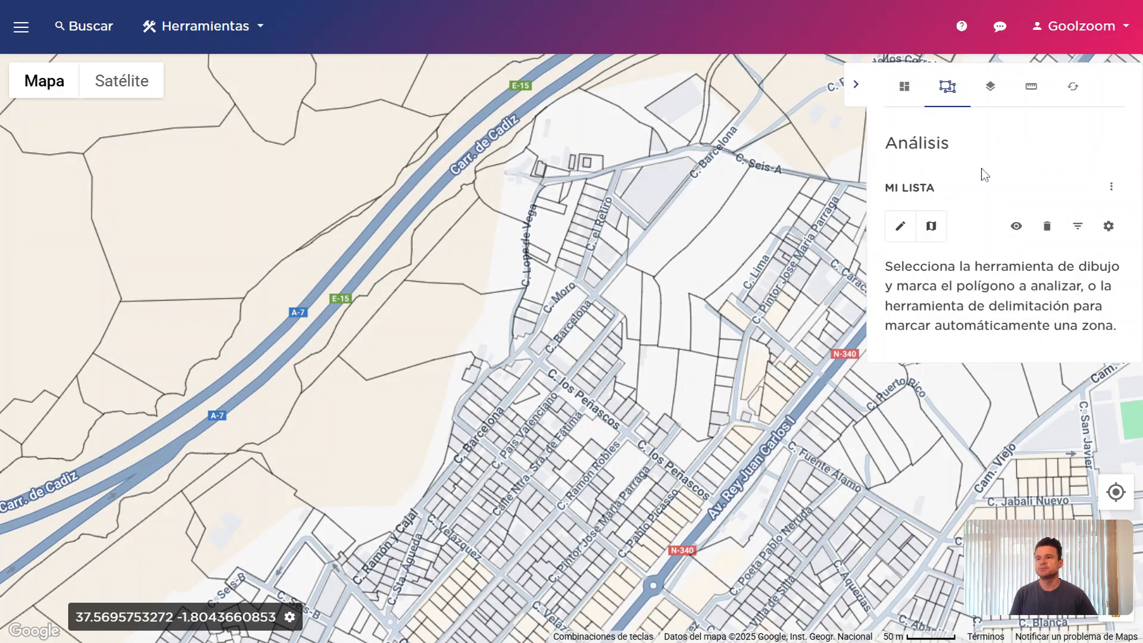
Draw a six-point analysis polygon over the blocks around C. Barcelona and C. Moro
left_click(904, 231)
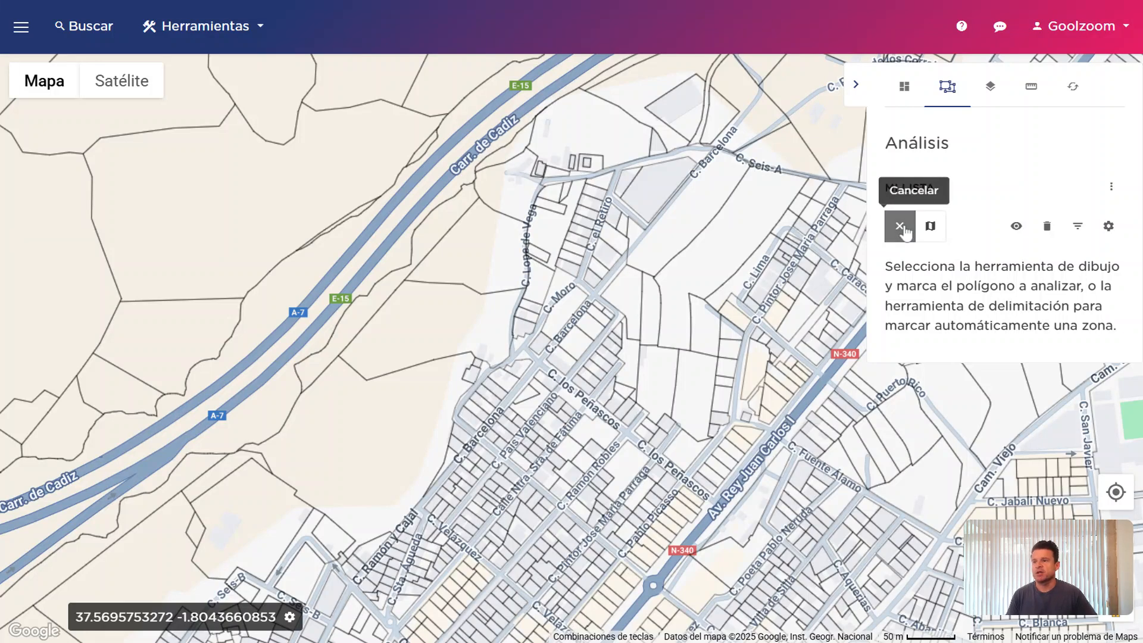
left_click(737, 195)
left_click(768, 342)
left_click(582, 448)
left_click(453, 294)
left_click(502, 180)
double_click(623, 153)
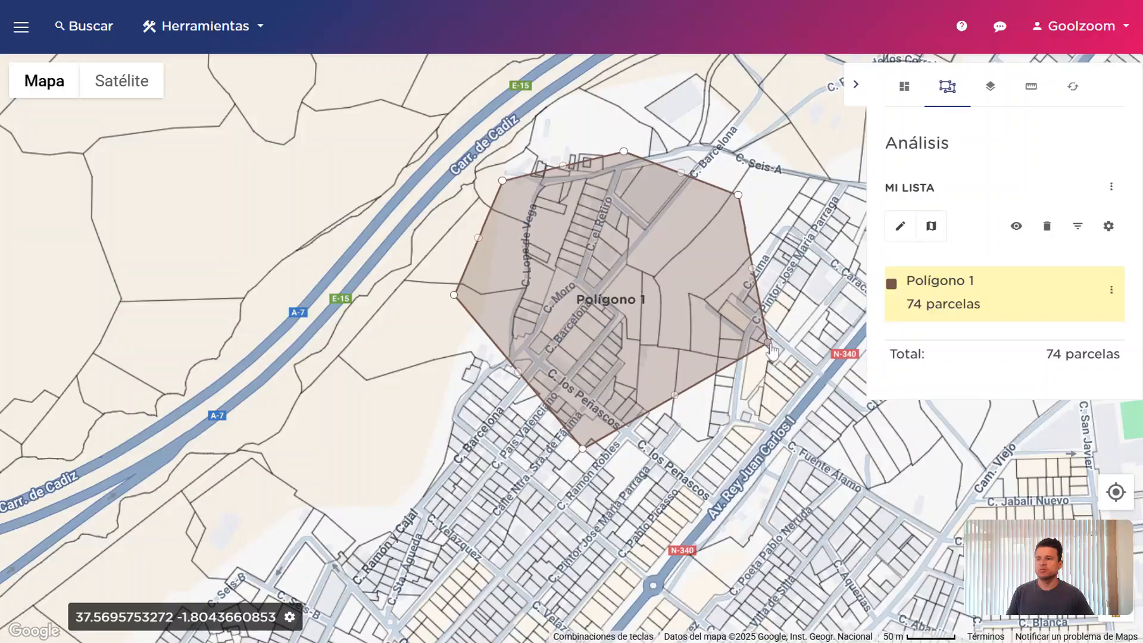
Drag the right and bottom vertices outward so Polígono 1 takes in 73 parcels
left_click_drag(767, 342, 804, 273)
left_click_drag(582, 447, 680, 446)
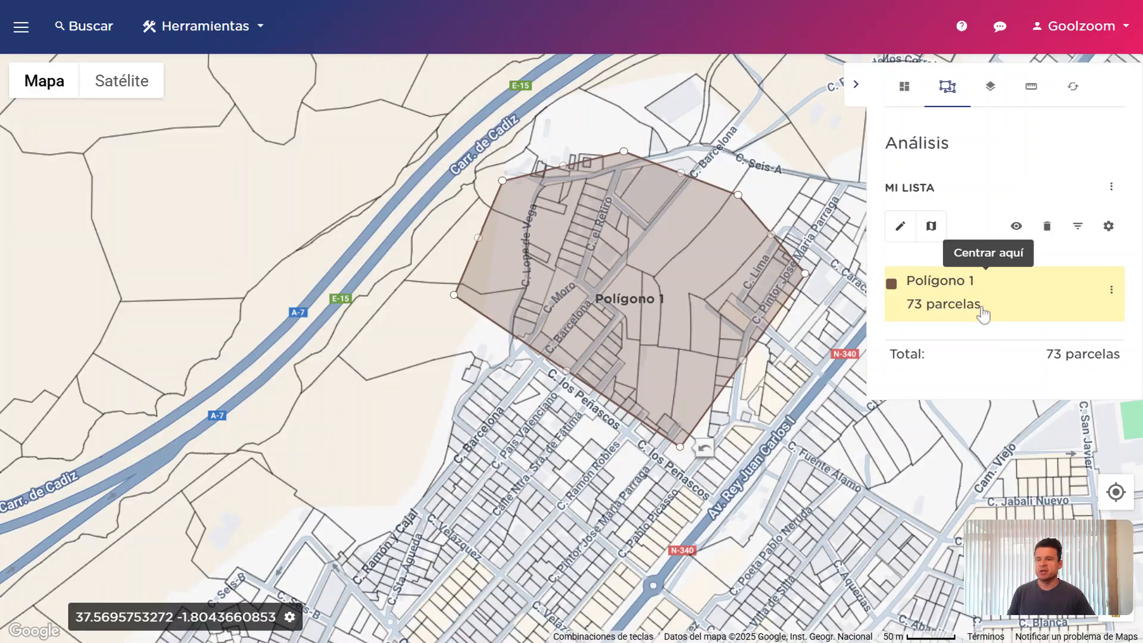
left_click(1112, 293)
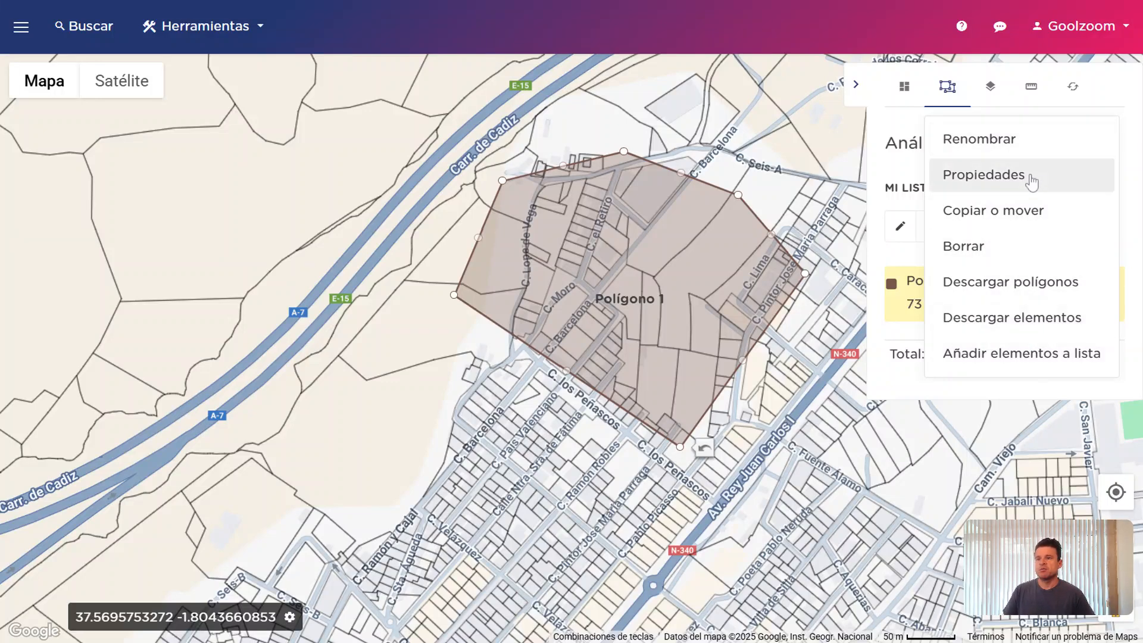
Rename Polígono 1 to 'Nombre cualquiera'
left_click(1033, 144)
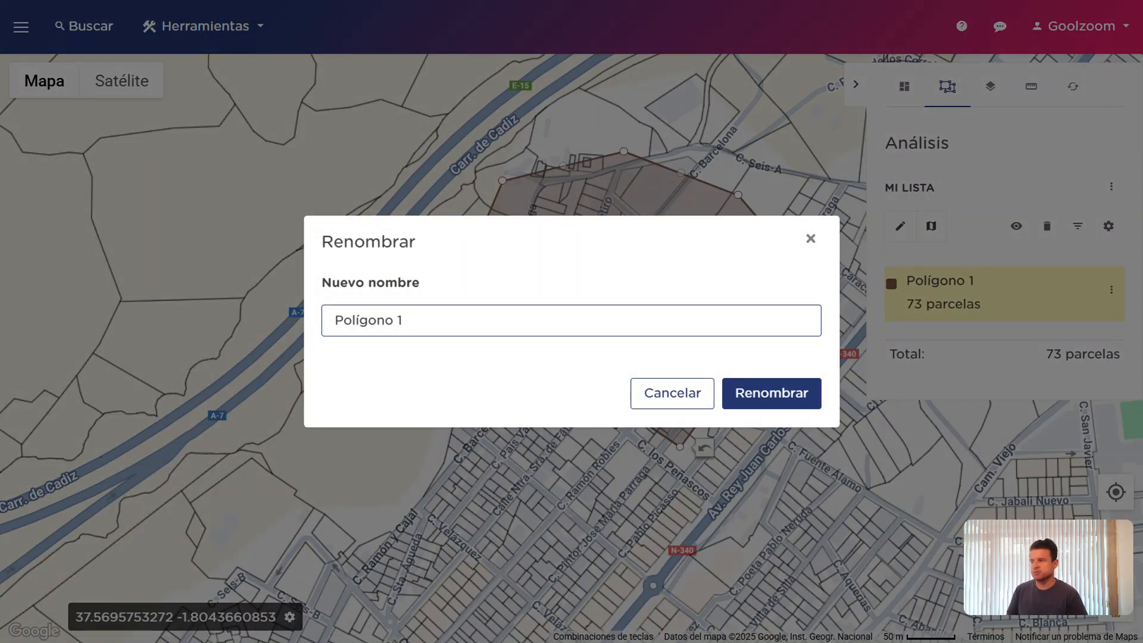
key("ctrl+a")
type("NOmrb")
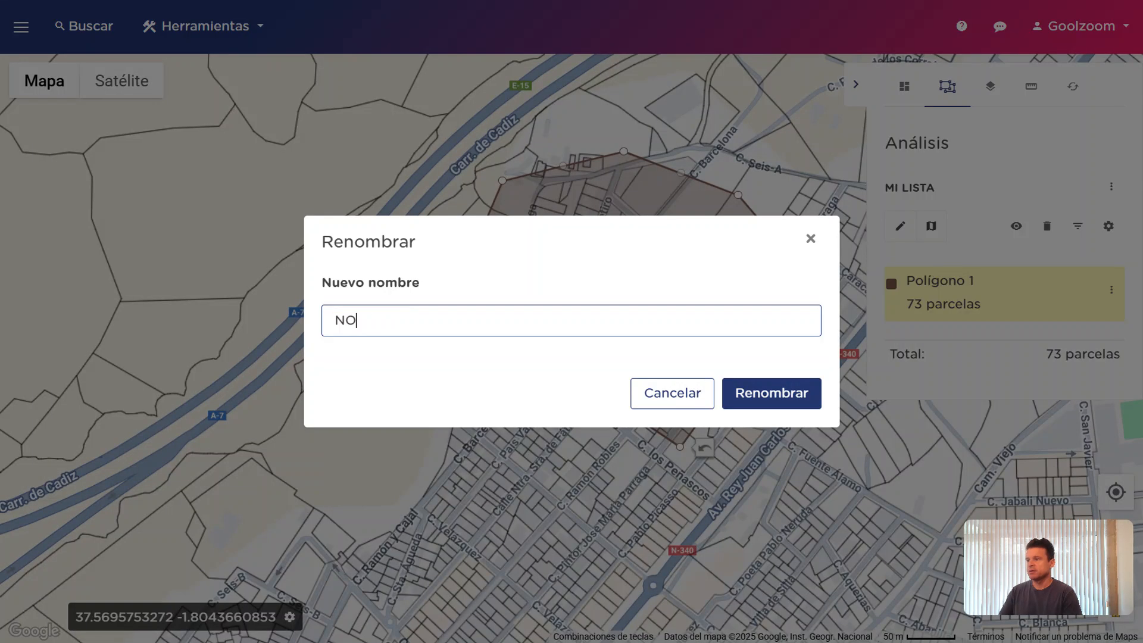
key("BackSpace")
key("BackSpace")
key("BackSpace")
key("BackSpace")
key("BackSpace")
type("N")
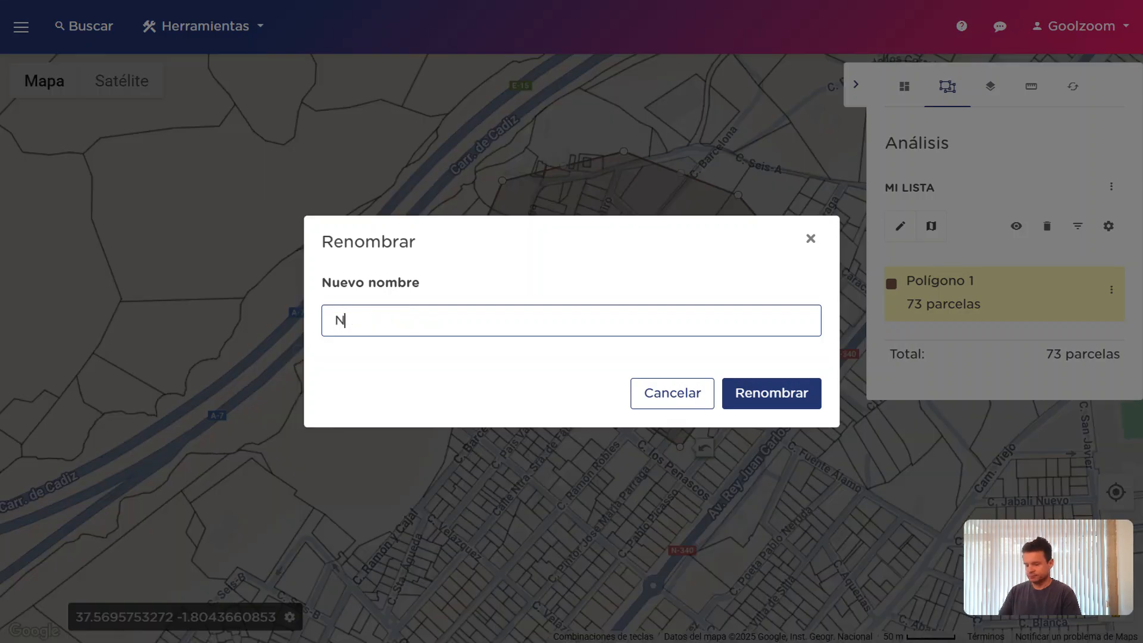
type("ombre cualquiera")
key("Return")
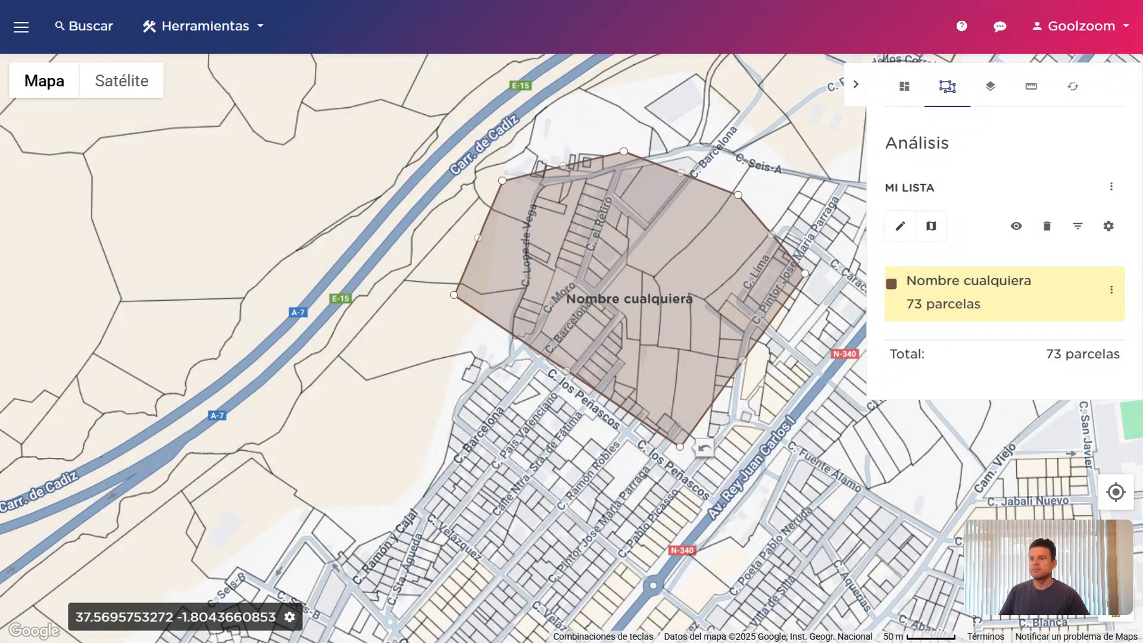
Draw Polígono 2 south-west of the first polygon, covering 105 parcels
left_click(899, 225)
left_click(410, 342)
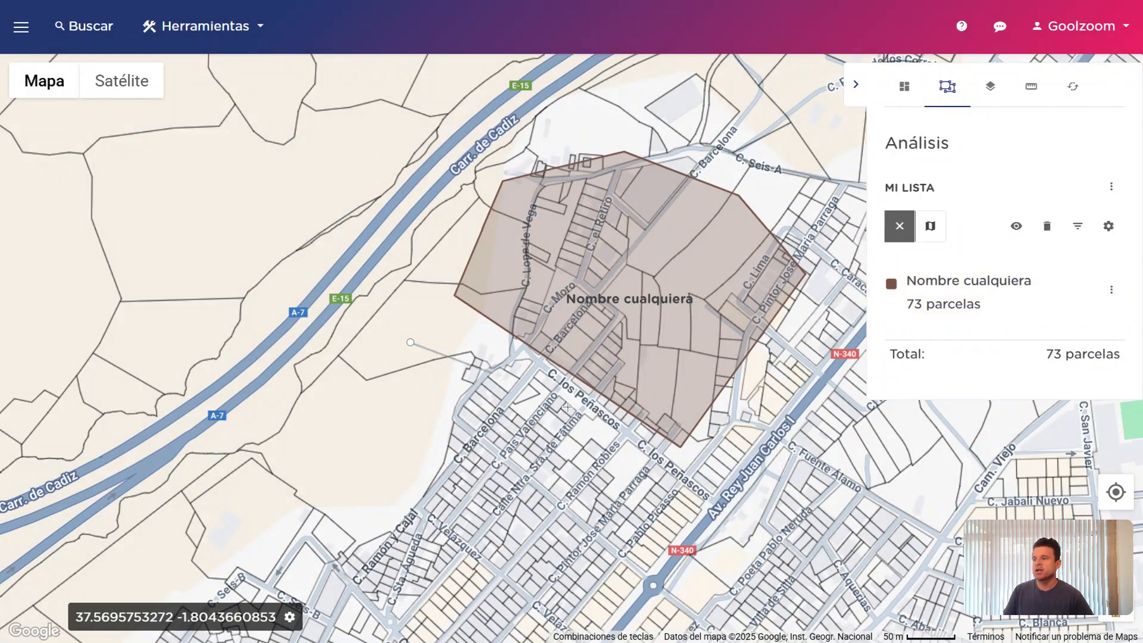
left_click(716, 474)
left_click(546, 572)
left_click(329, 468)
left_click(344, 398)
left_click(410, 342)
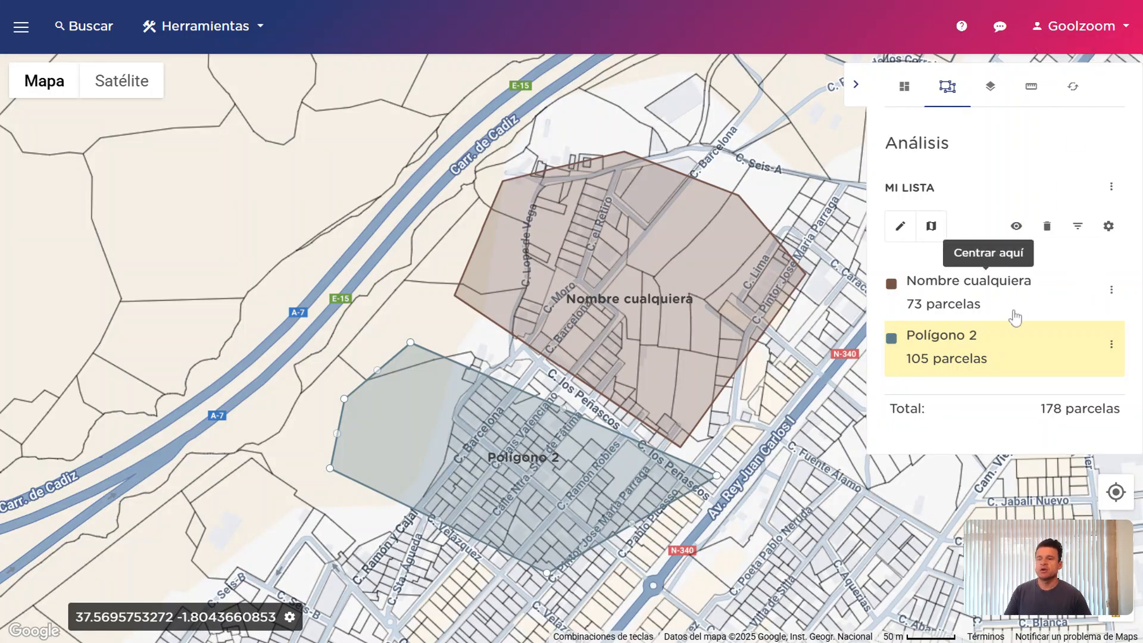
left_click(1110, 344)
In Polígono 2's Propiedades, set a reddish outline colour and a bright red fill
left_click(1059, 182)
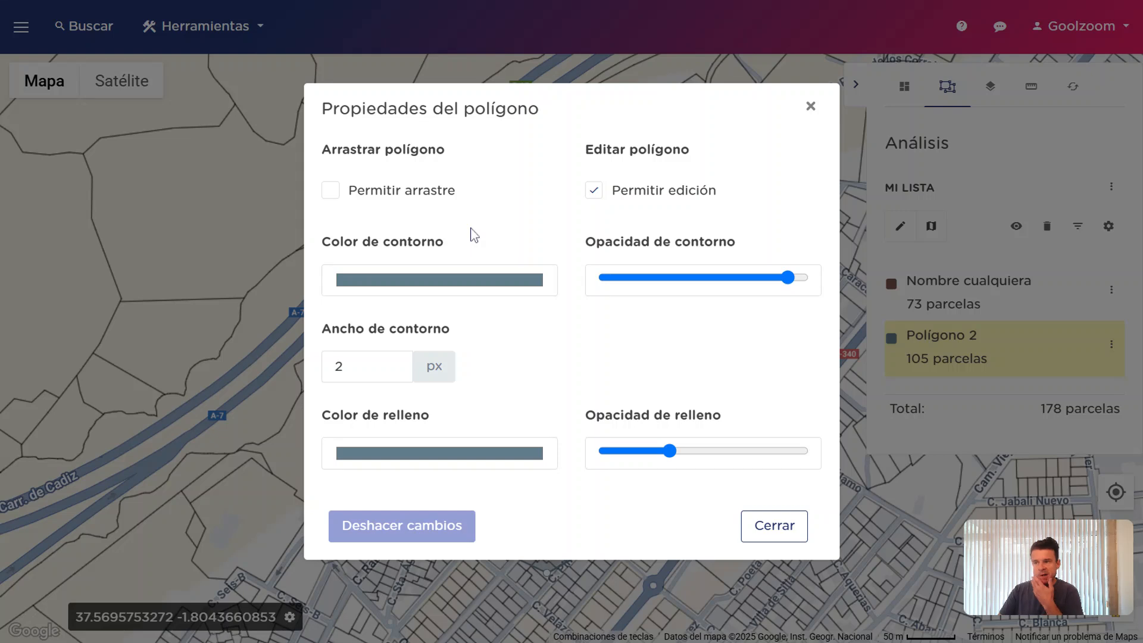
left_click(510, 286)
left_click(510, 299)
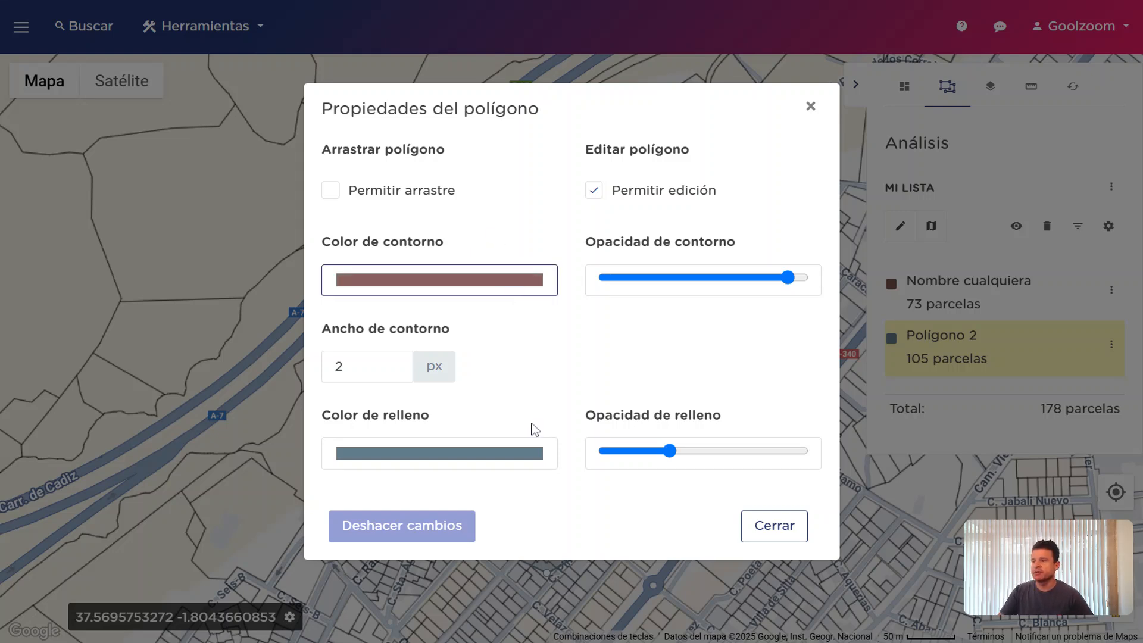
left_click(605, 349)
left_click(525, 452)
left_click(529, 536)
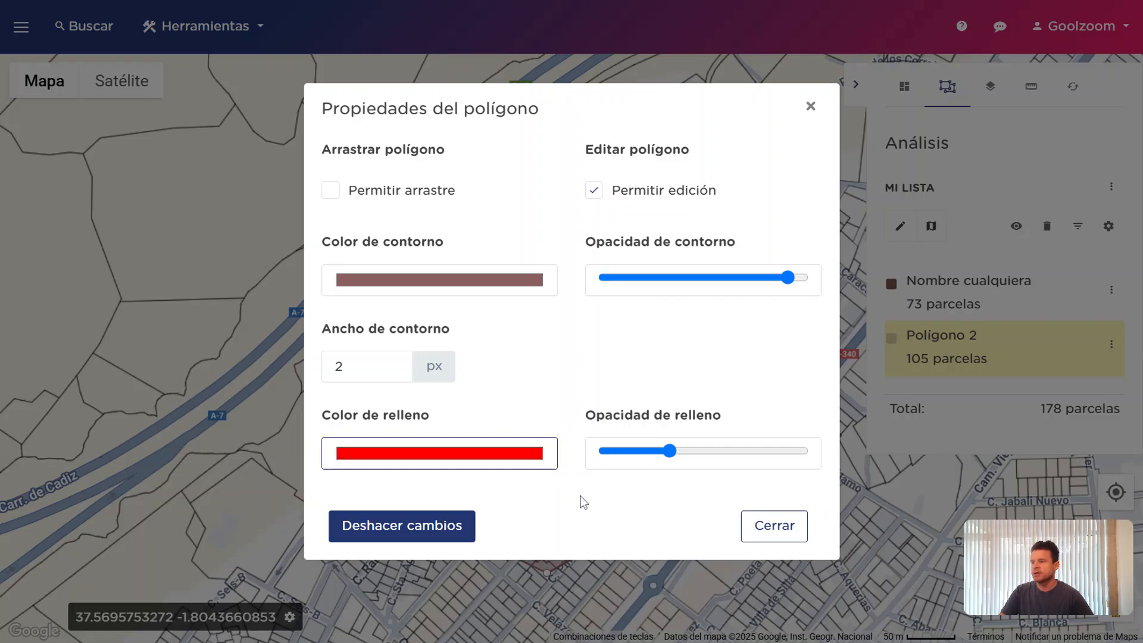
left_click(775, 527)
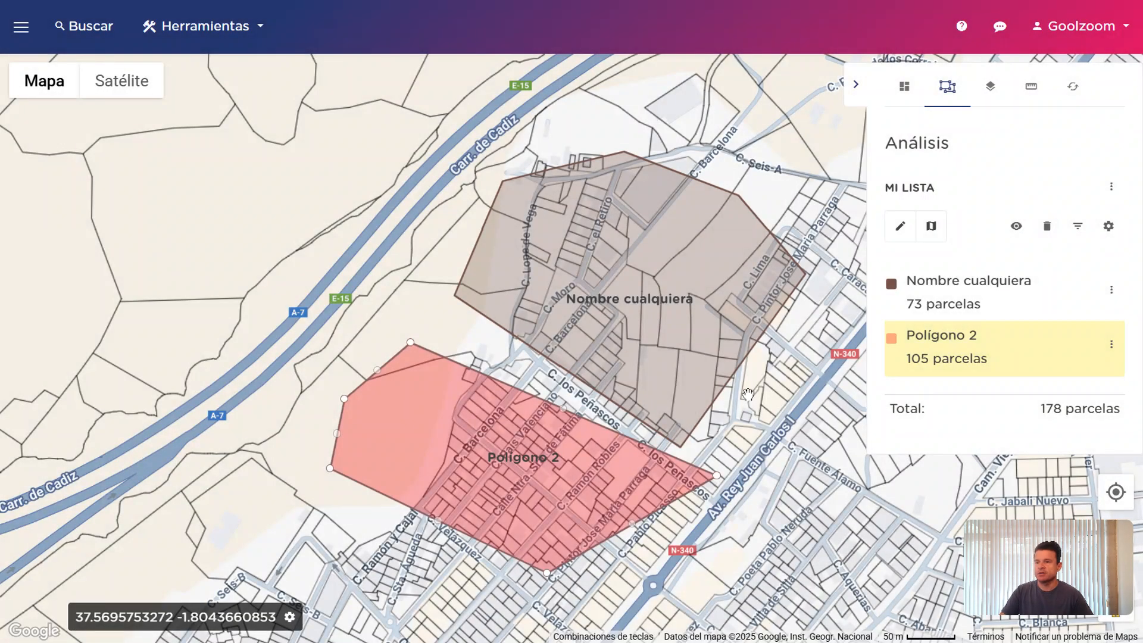
Toggle polygon visibility off and on, then delete both polygons from Mi lista
left_click(1016, 227)
left_click(1016, 228)
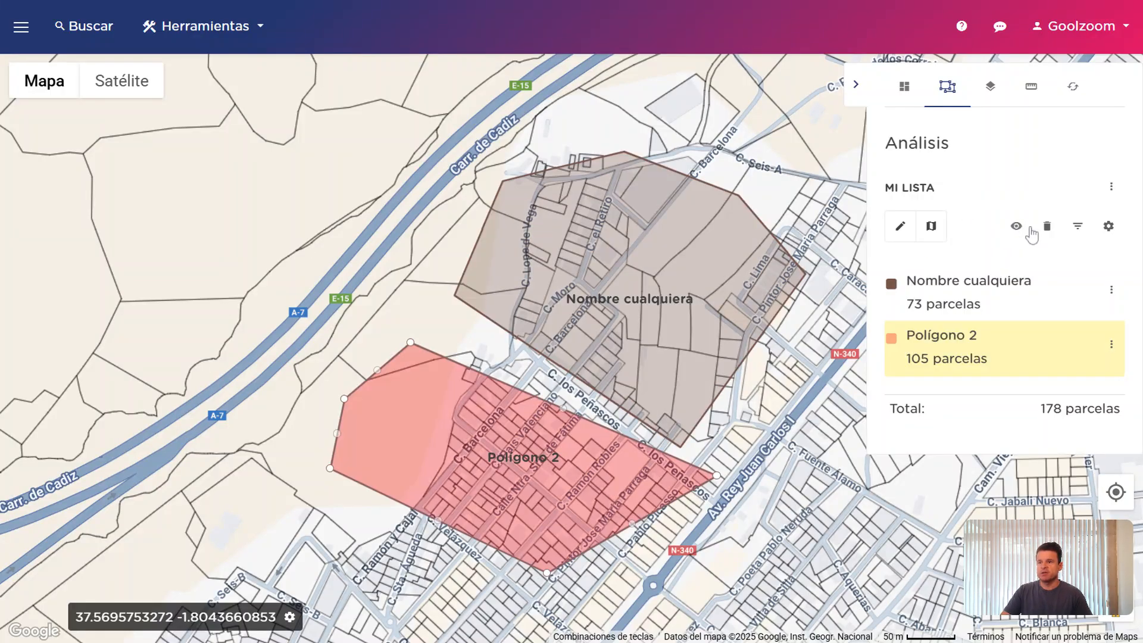
left_click(1046, 229)
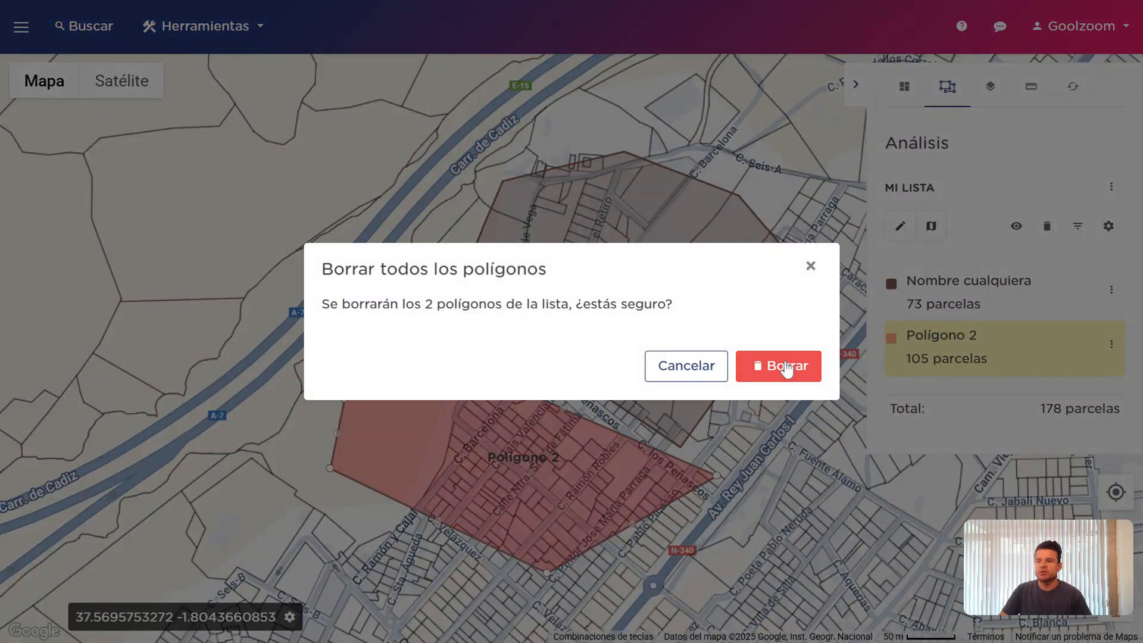
left_click(779, 366)
Draw a new four-point Polígono 1 up to the N-340, enclosing 101 parcels
left_click(900, 226)
left_click(671, 168)
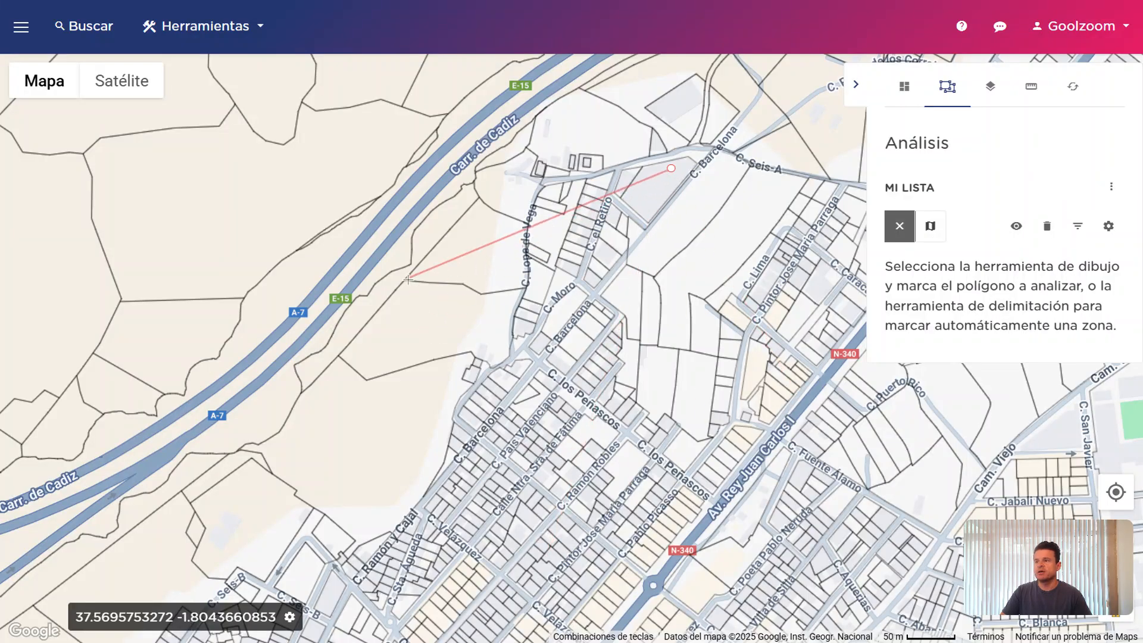
left_click(502, 294)
left_click(735, 526)
left_click(847, 318)
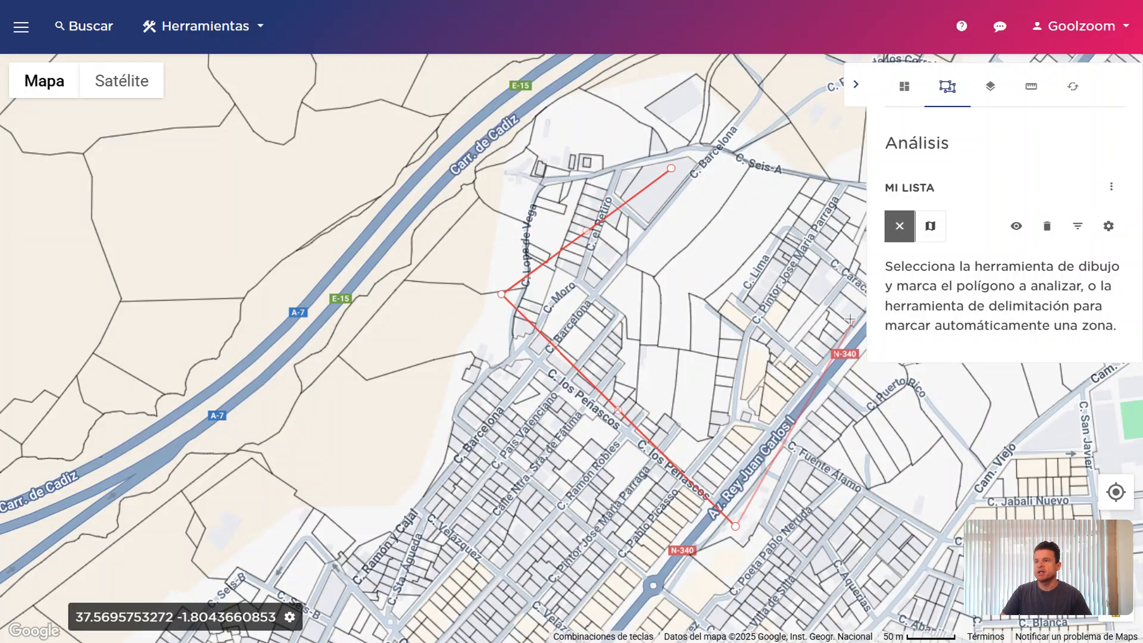
double_click(784, 159)
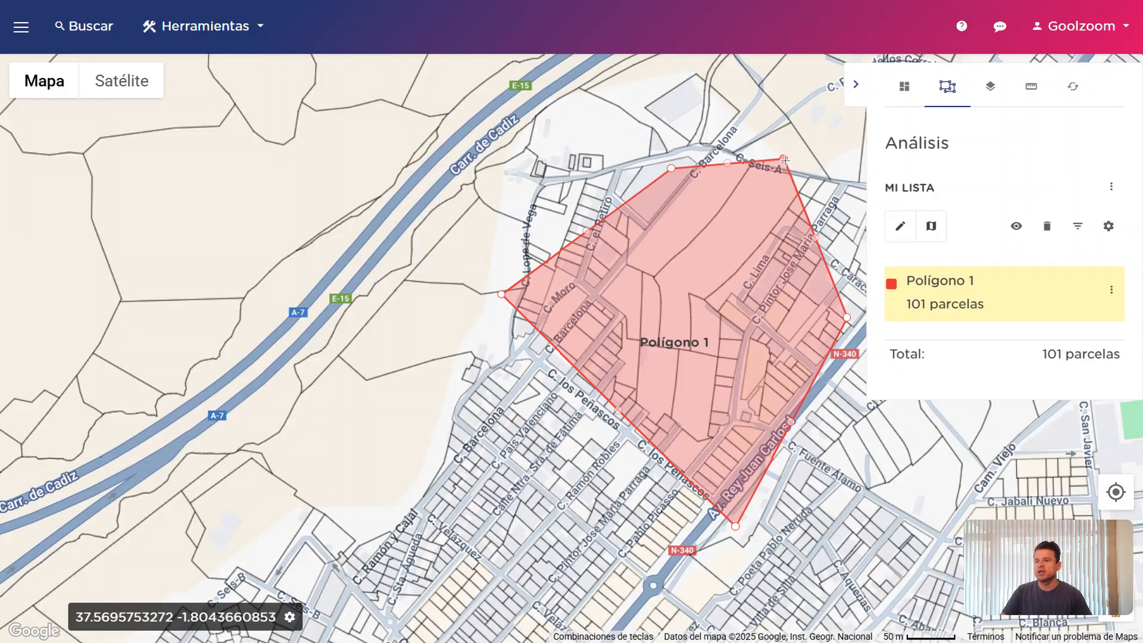
Filter the Polígono 1 analysis by element type Fincas, giving 99 fincas
left_click(1077, 229)
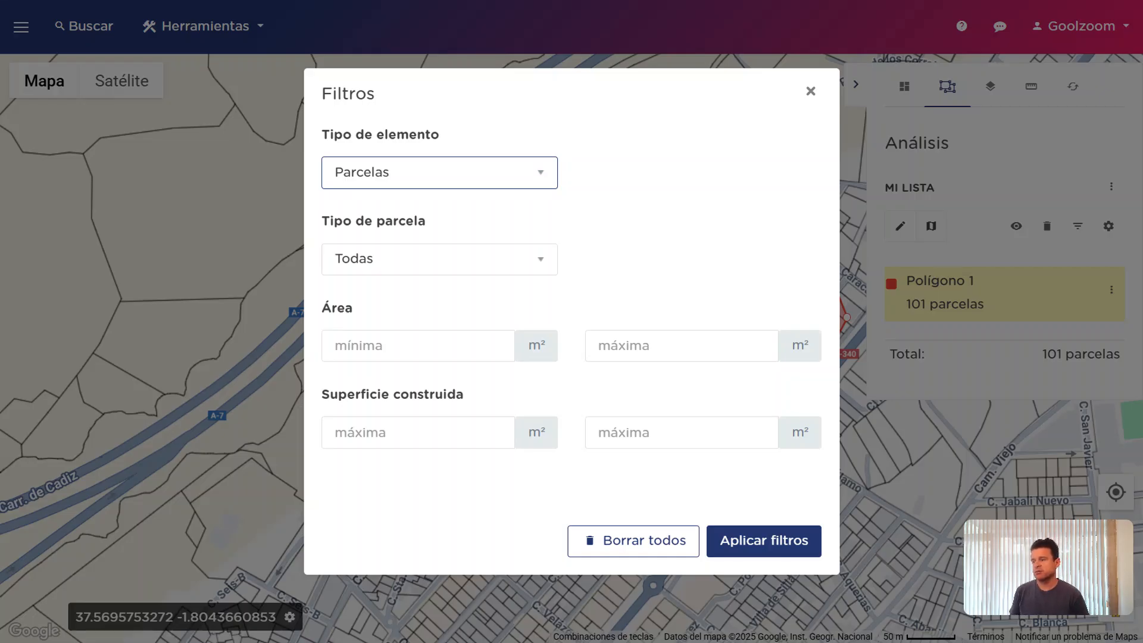
key("Down")
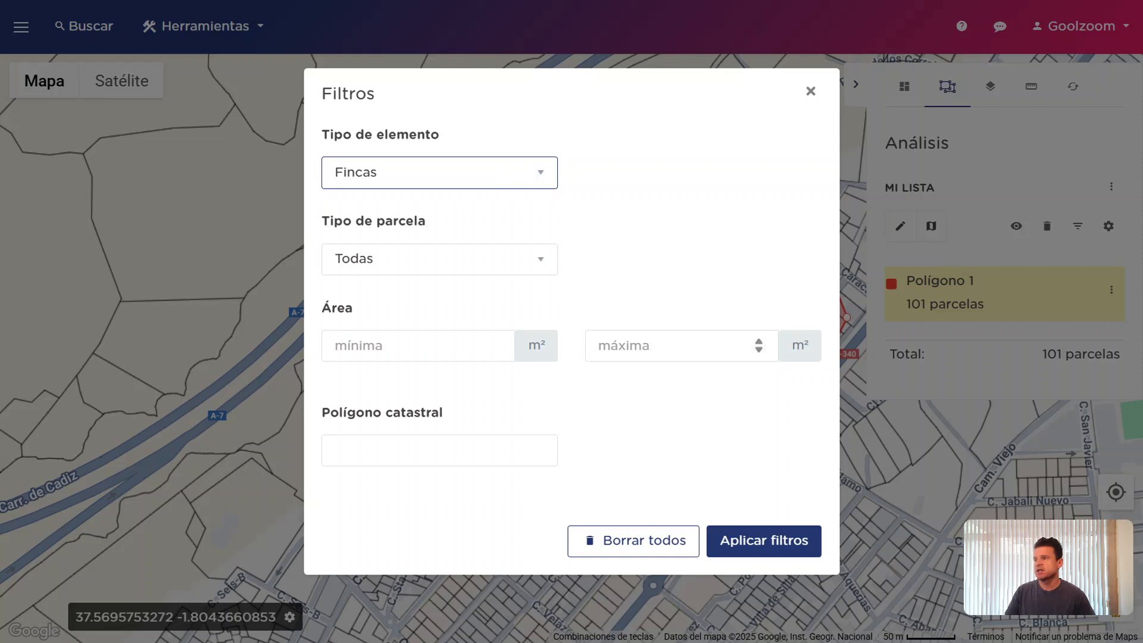
left_click(765, 540)
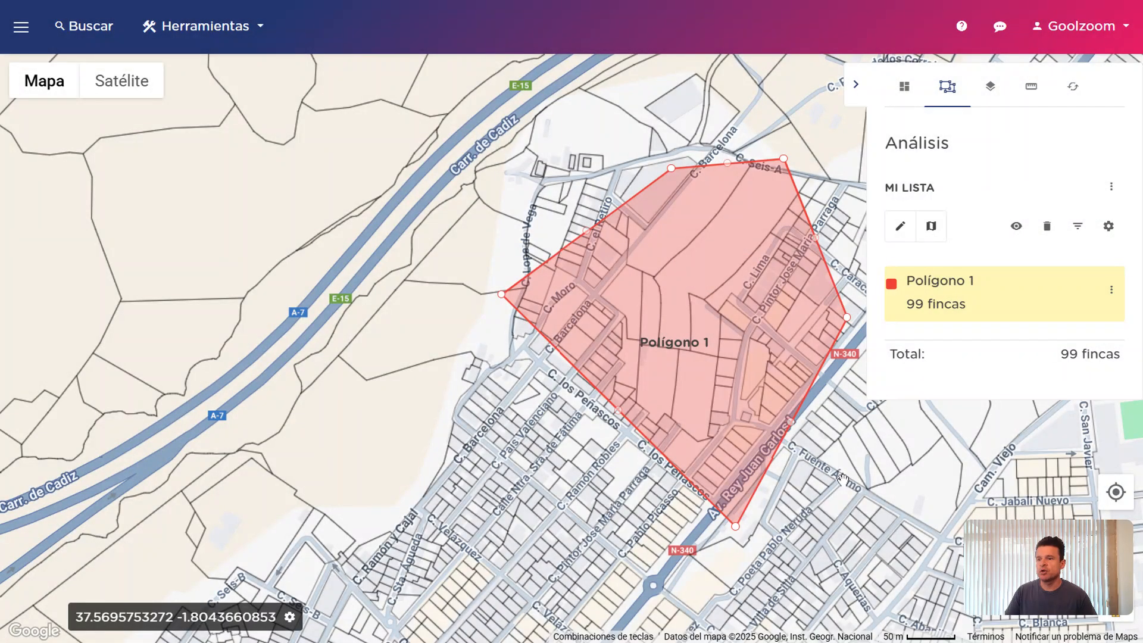
left_click(1111, 290)
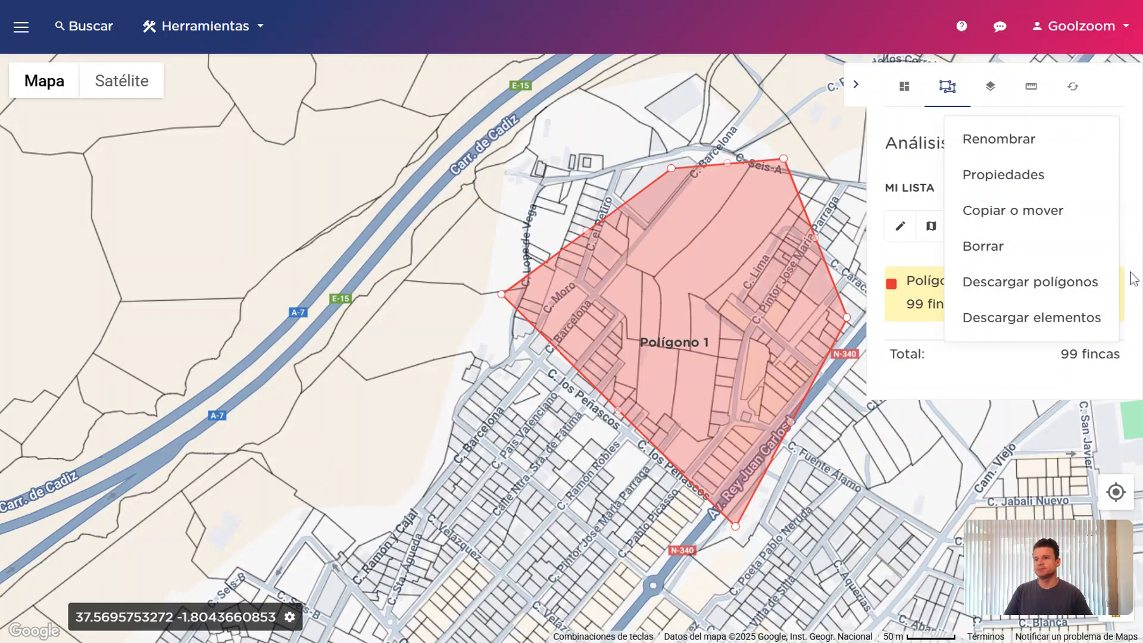
left_click(1131, 279)
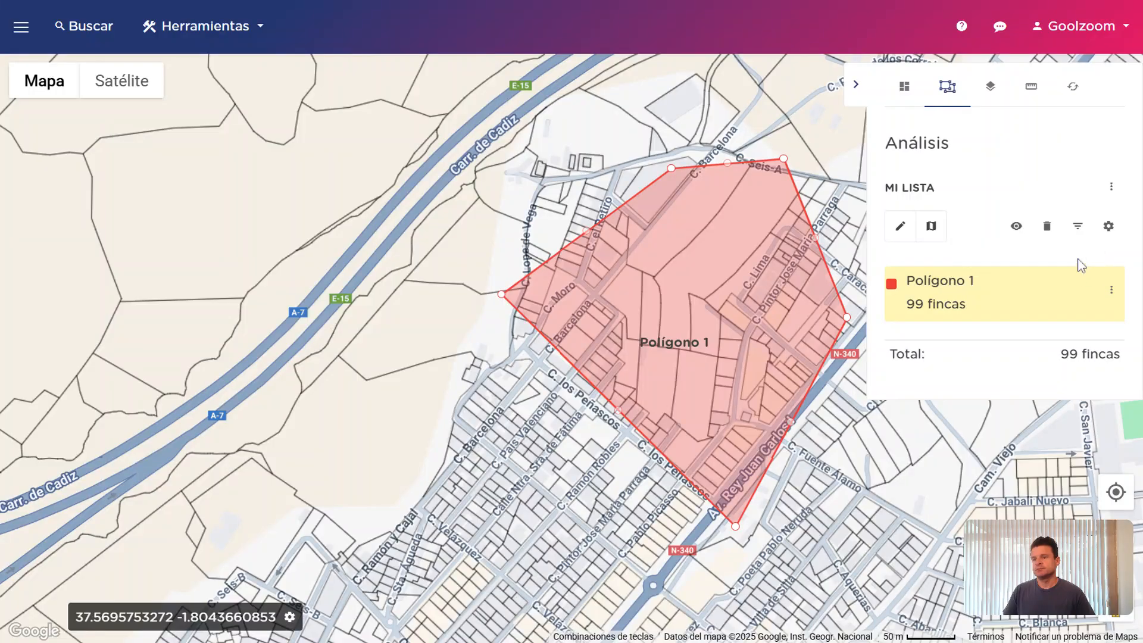
In the analysis filters, look through the minimum/maximum area and cadastral polygon number fields
left_click(1078, 226)
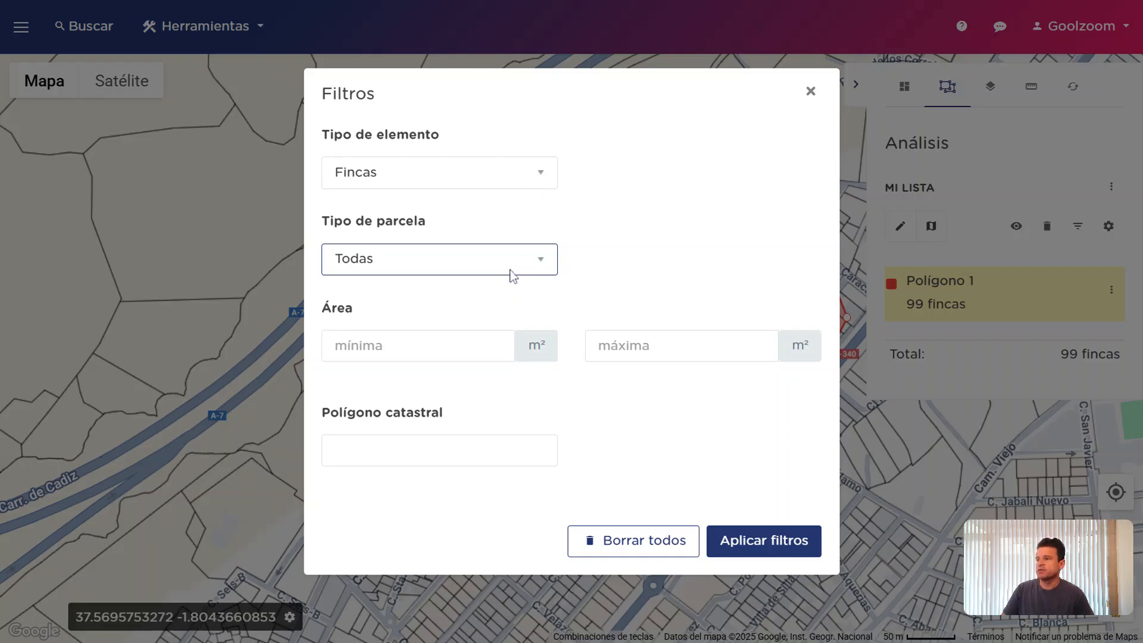
left_click(631, 244)
left_click(448, 342)
left_click(709, 329)
left_click(709, 342)
left_click(506, 451)
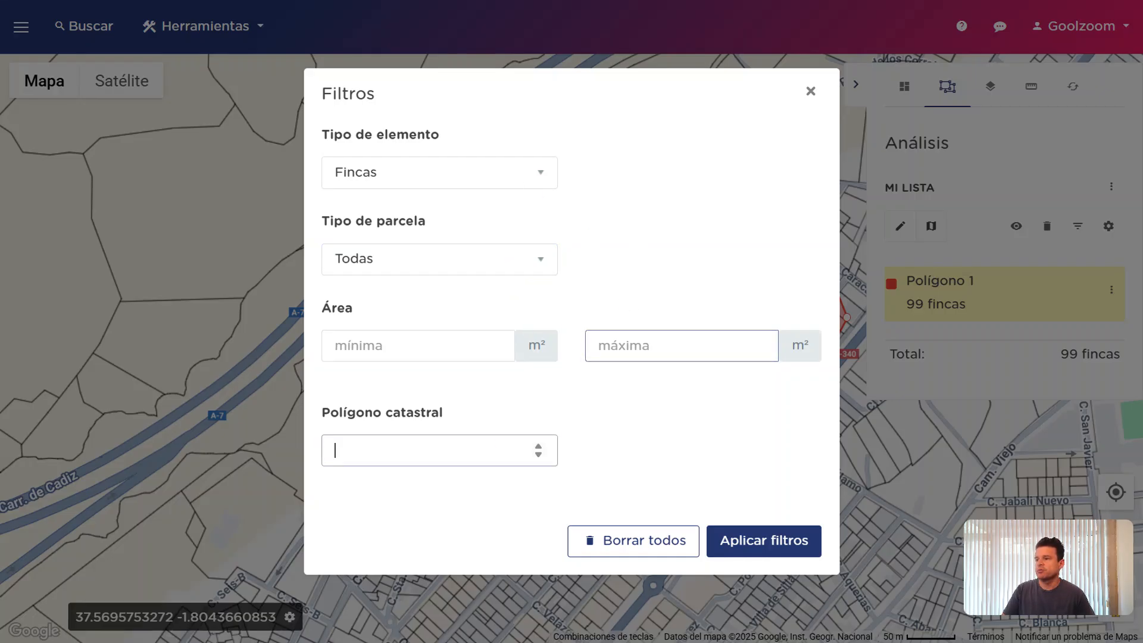
left_click(643, 239)
Cycle the element type through Edificios and Construcciones to Parcelas and apply, restoring 101 parcelas
left_click(472, 186)
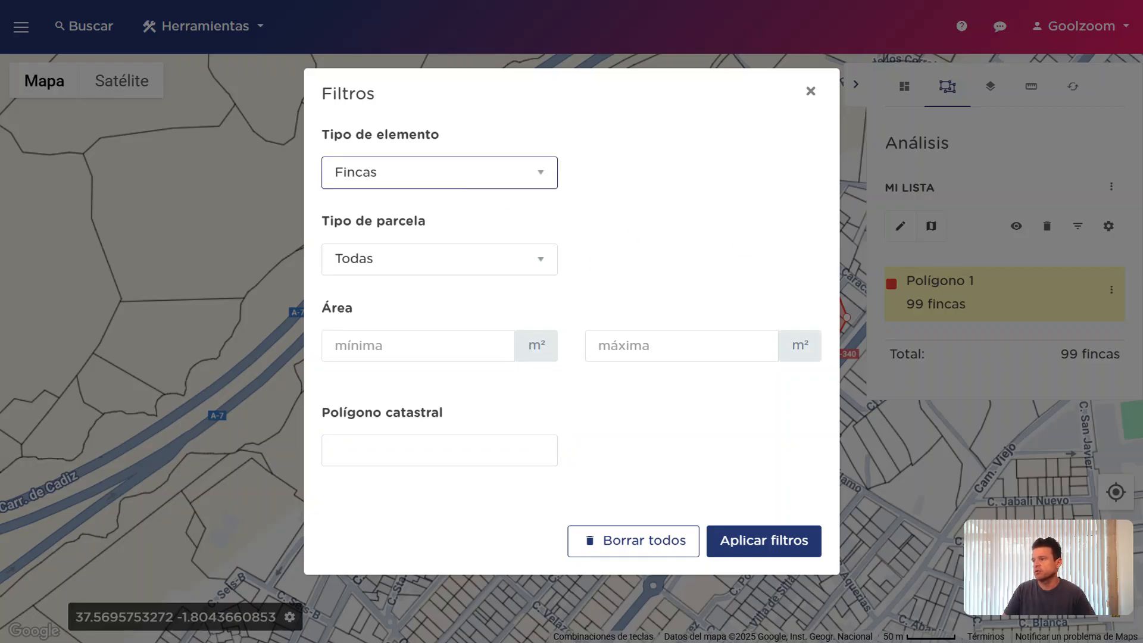
key("Down")
left_click(510, 252)
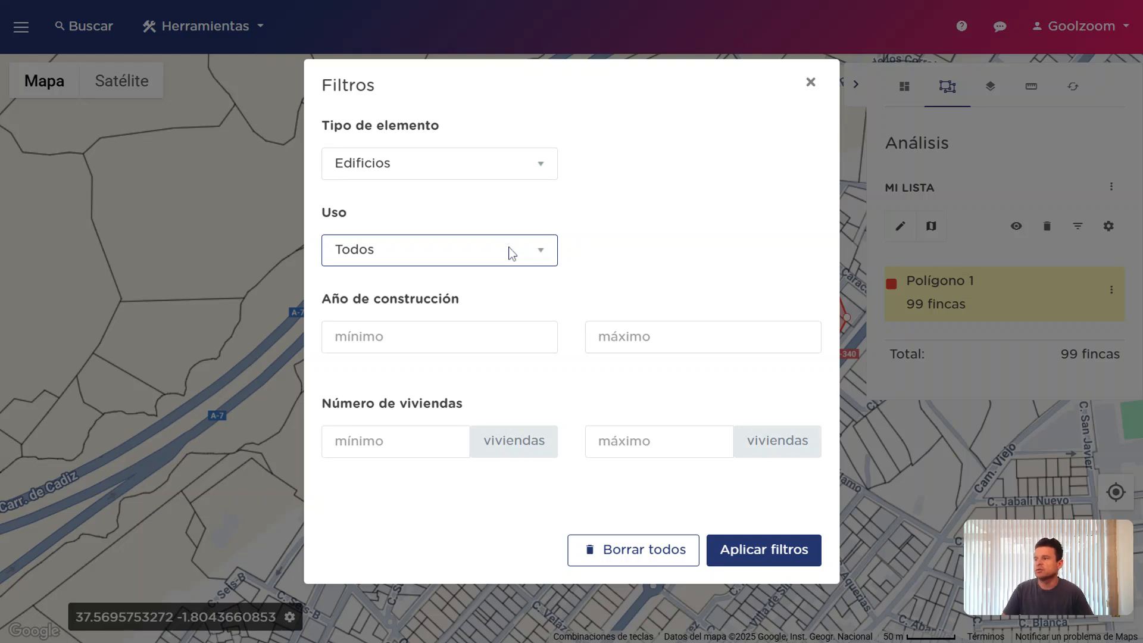
left_click(503, 174)
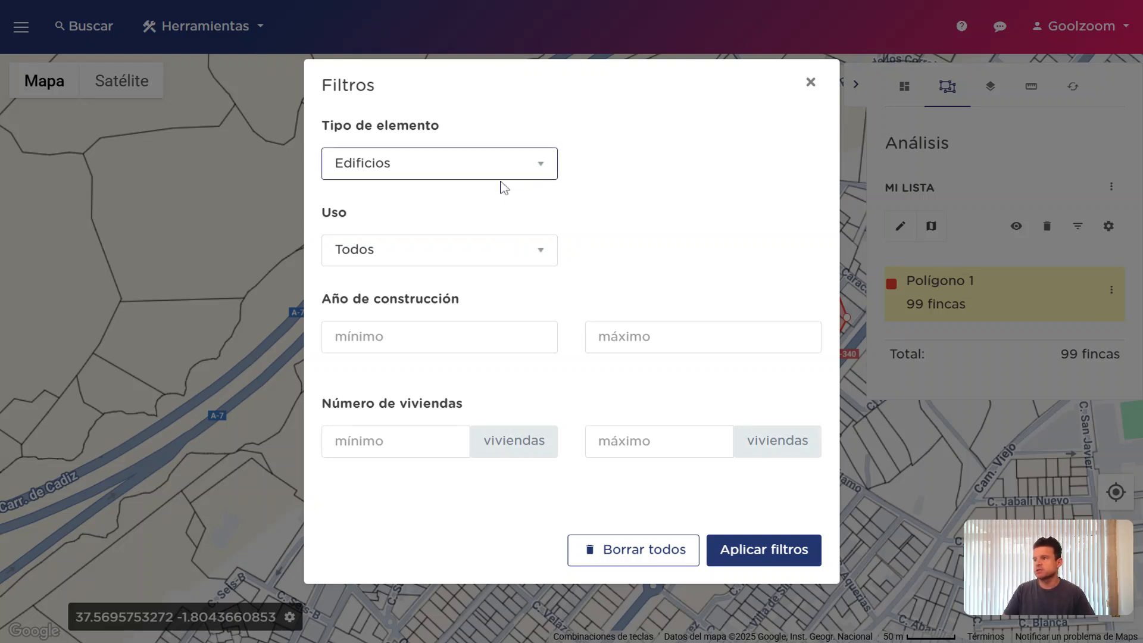
key("Down")
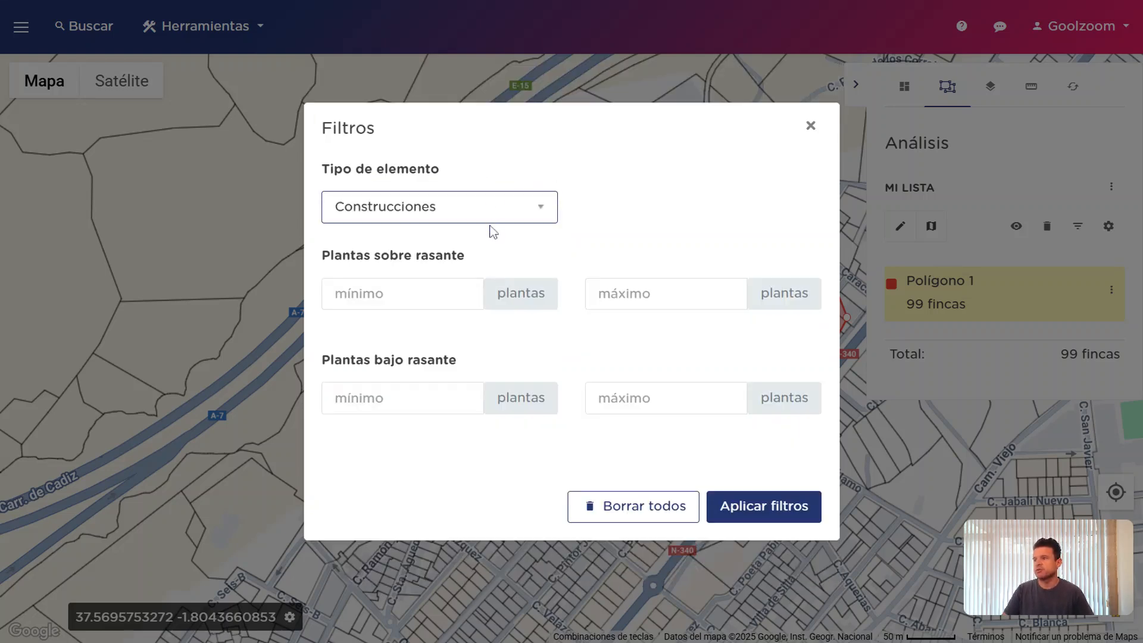
key("Down")
left_click(764, 540)
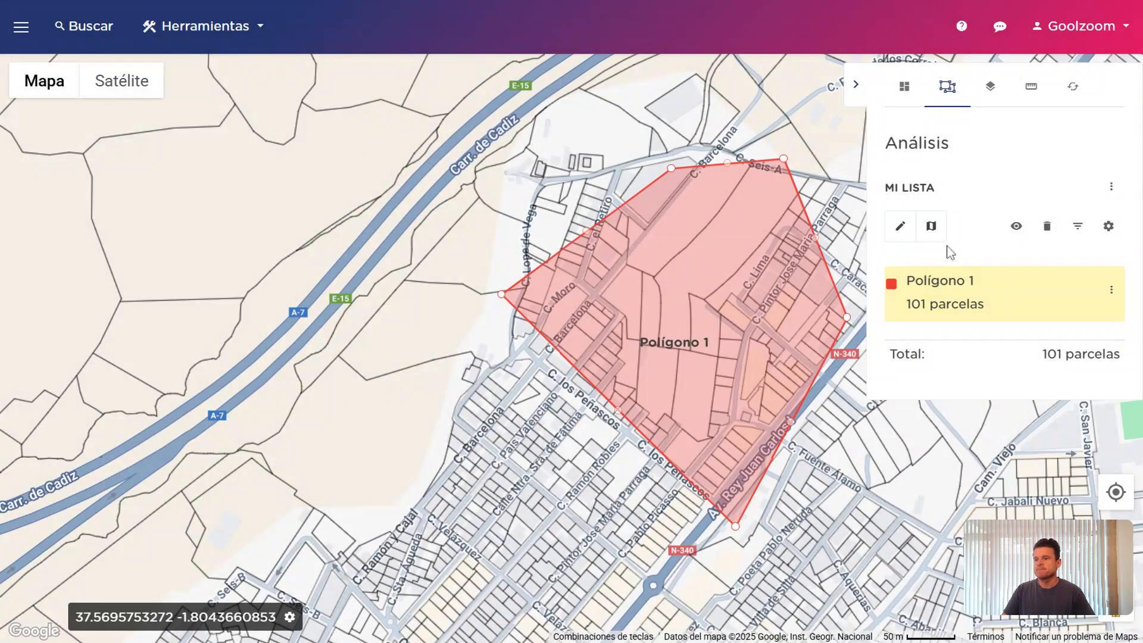
left_click(1110, 187)
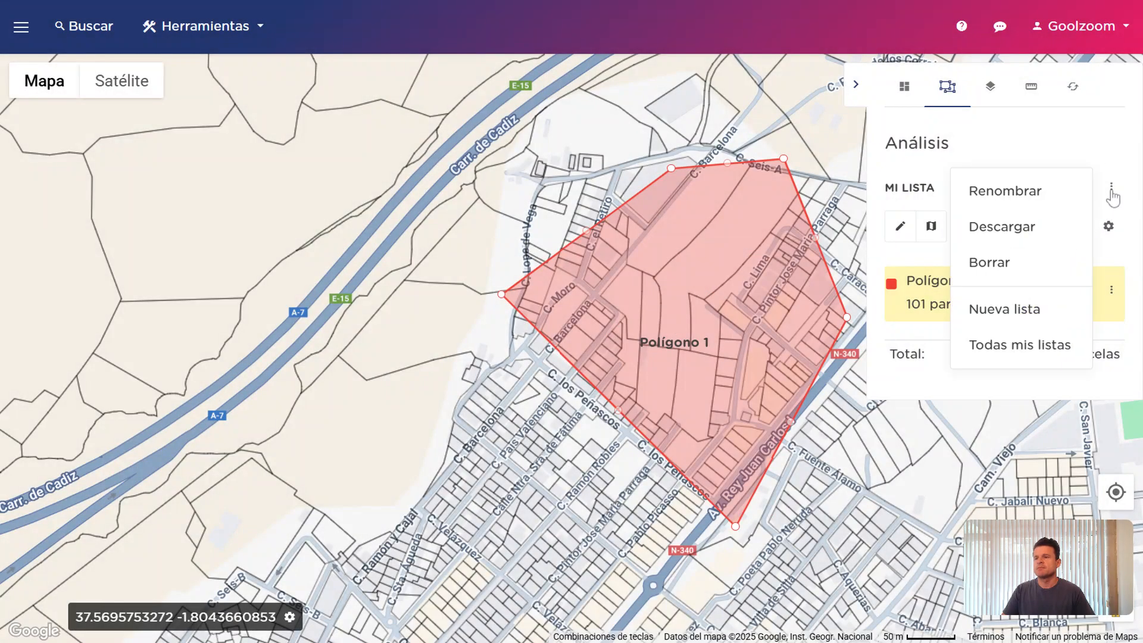
left_click(1114, 188)
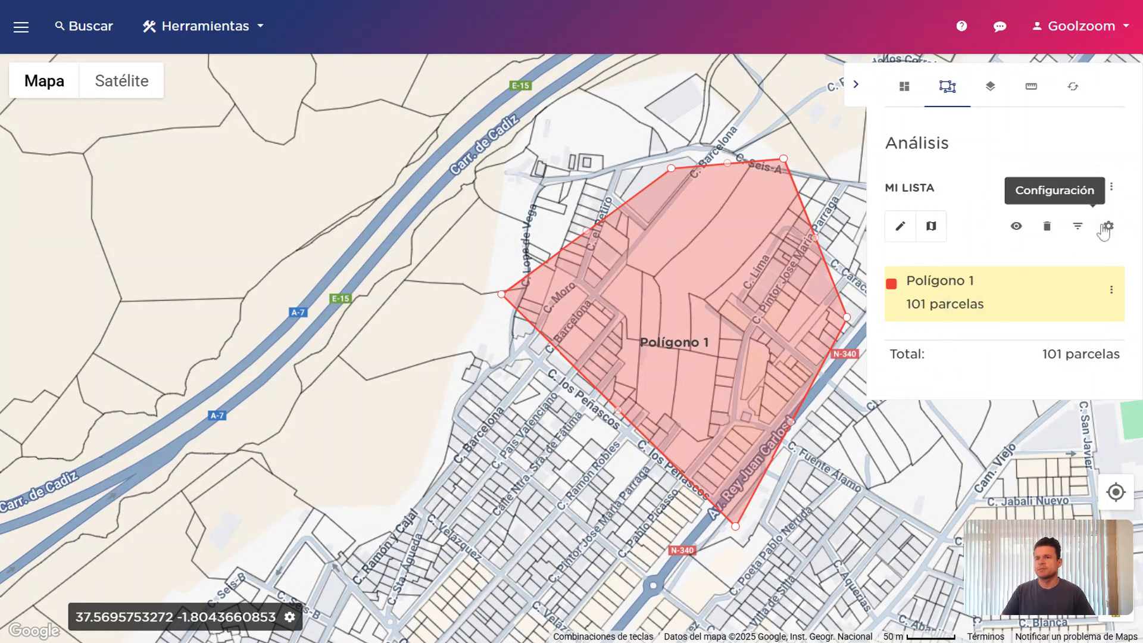
left_click(1110, 229)
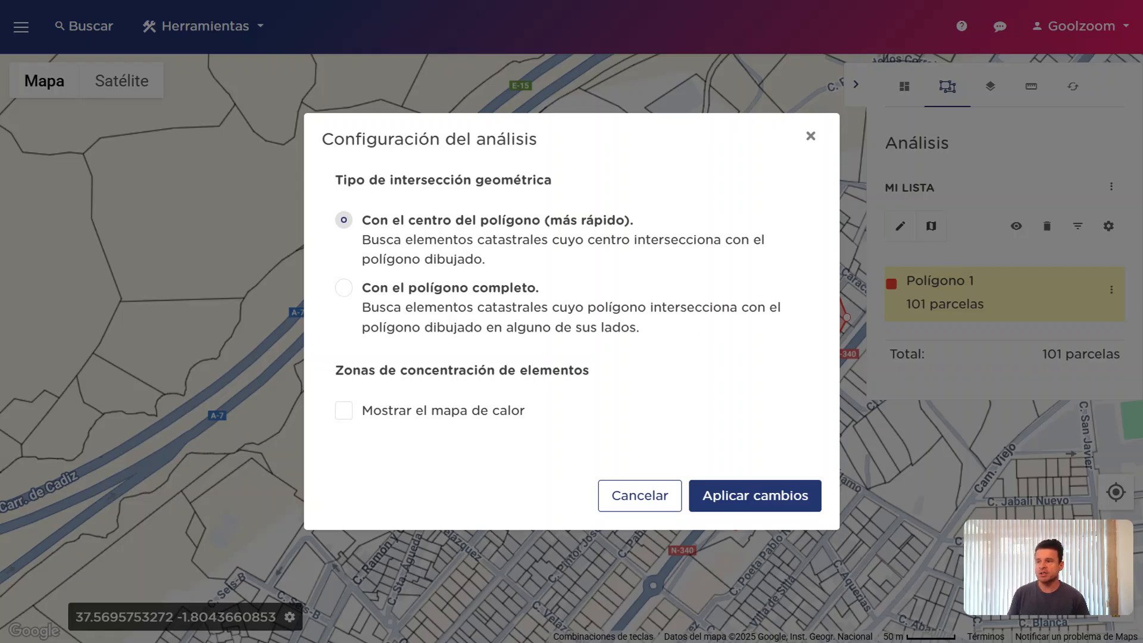
Keep 'Con el centro del polígono' intersection, enable 'Mostrar el mapa de calor', and apply the settings
left_click(567, 314)
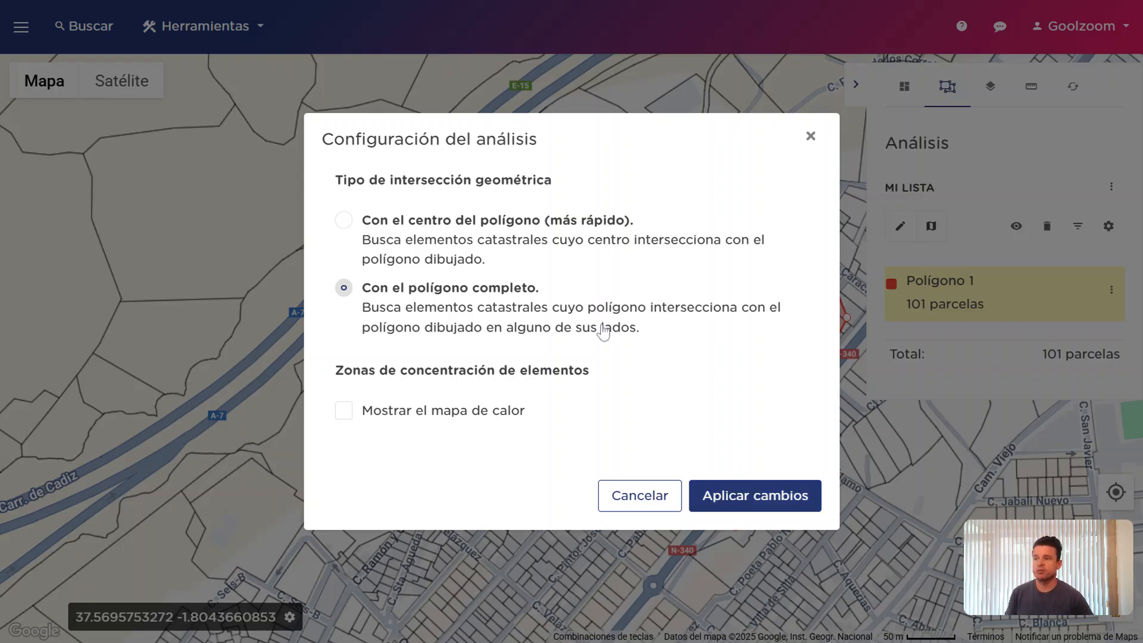
left_click(500, 238)
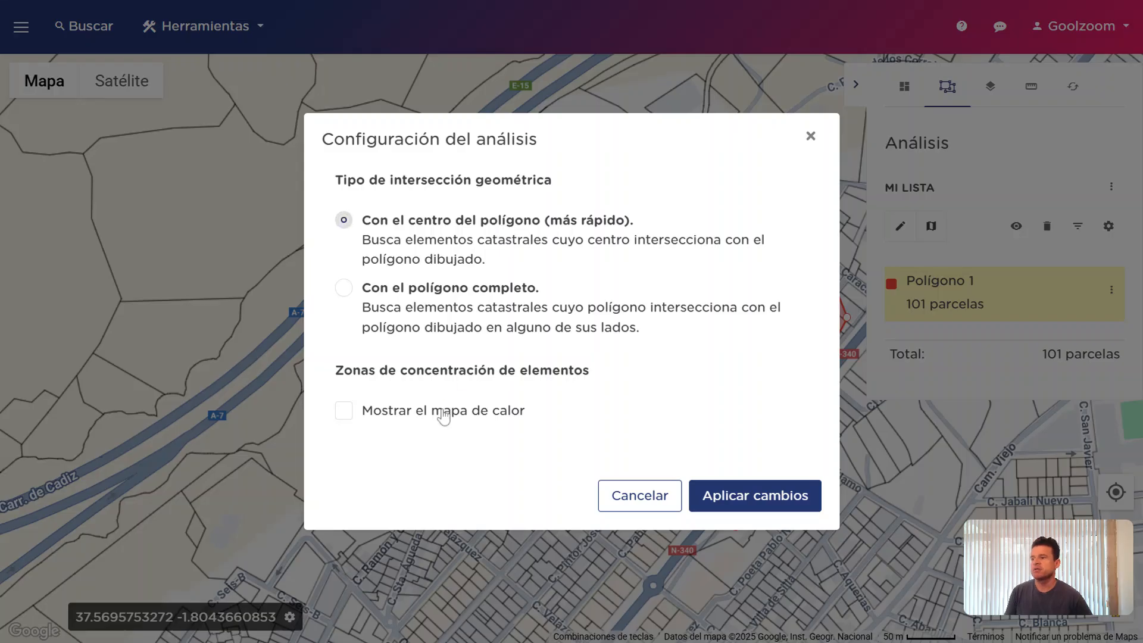
left_click(752, 495)
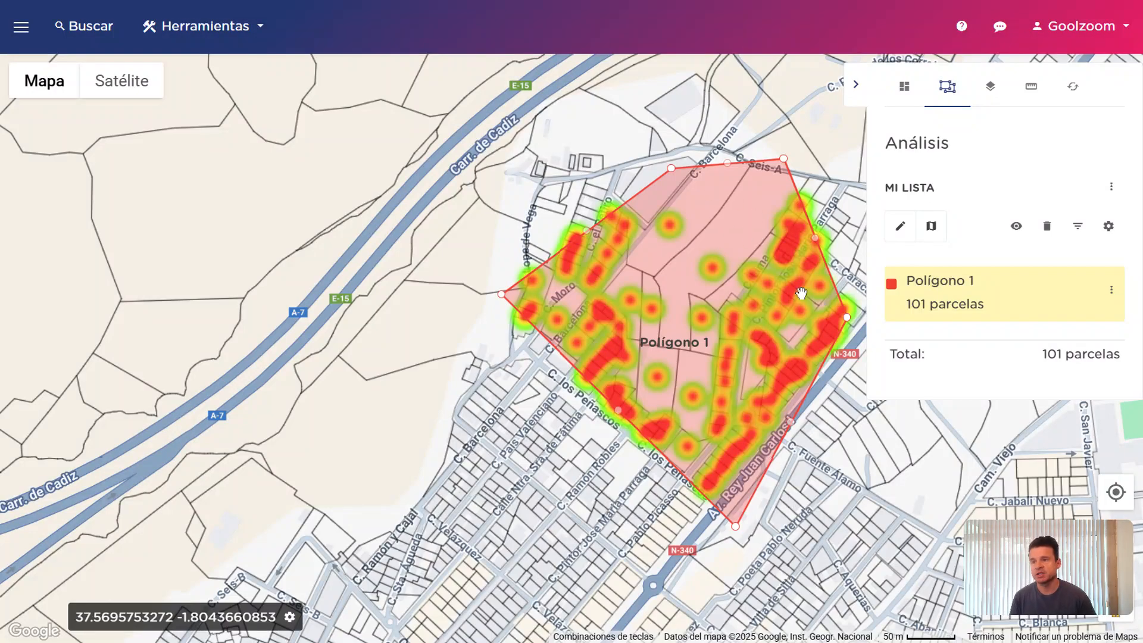
Open the left element list and add all 101 Polígono 1 parcels via Añadir elementos a lista
left_click(1110, 291)
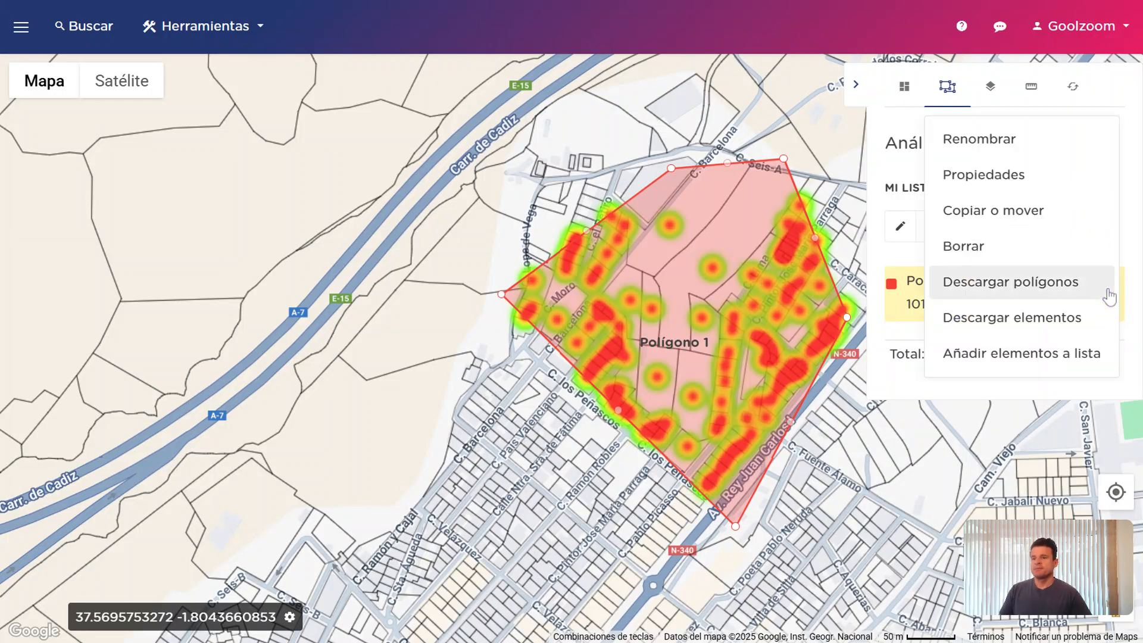
left_click(1135, 217)
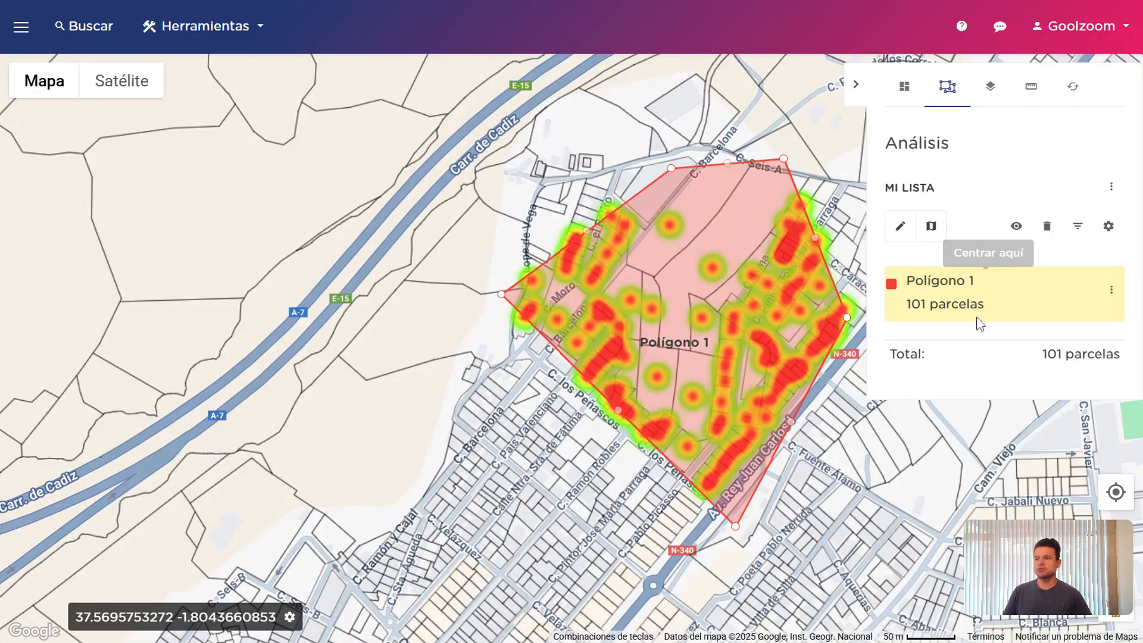
left_click(21, 27)
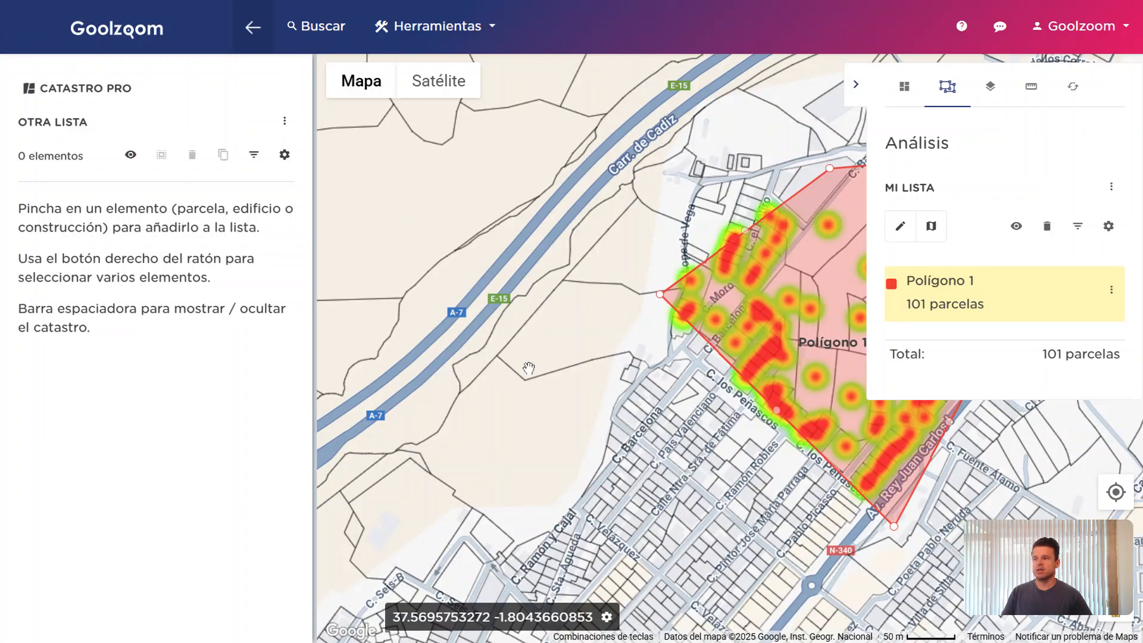
left_click_drag(603, 380, 511, 370)
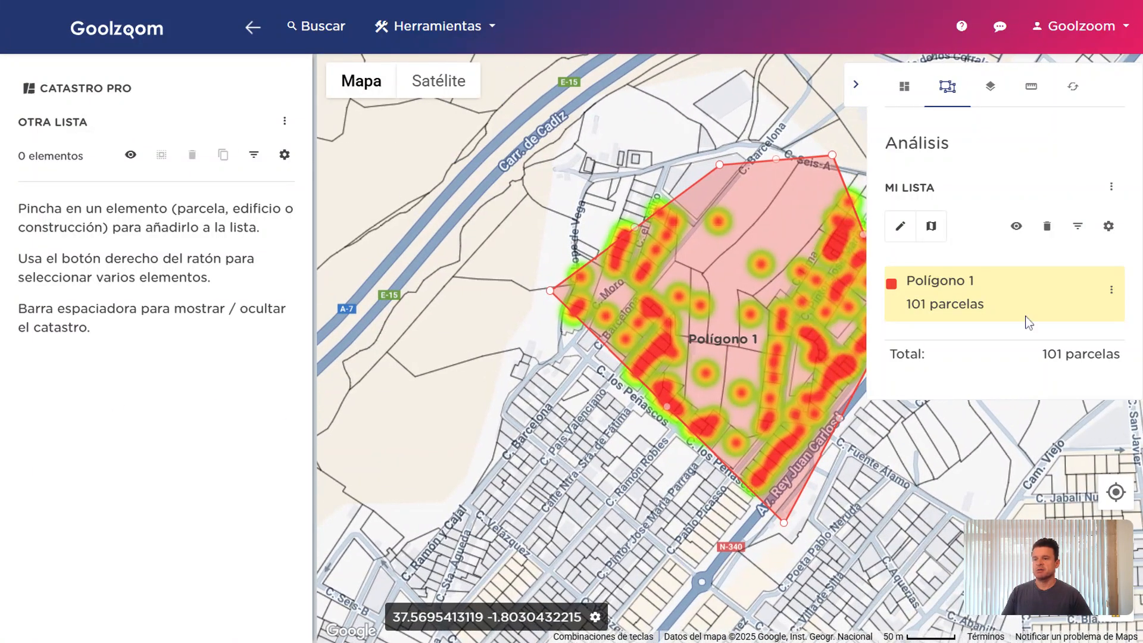
left_click(1110, 291)
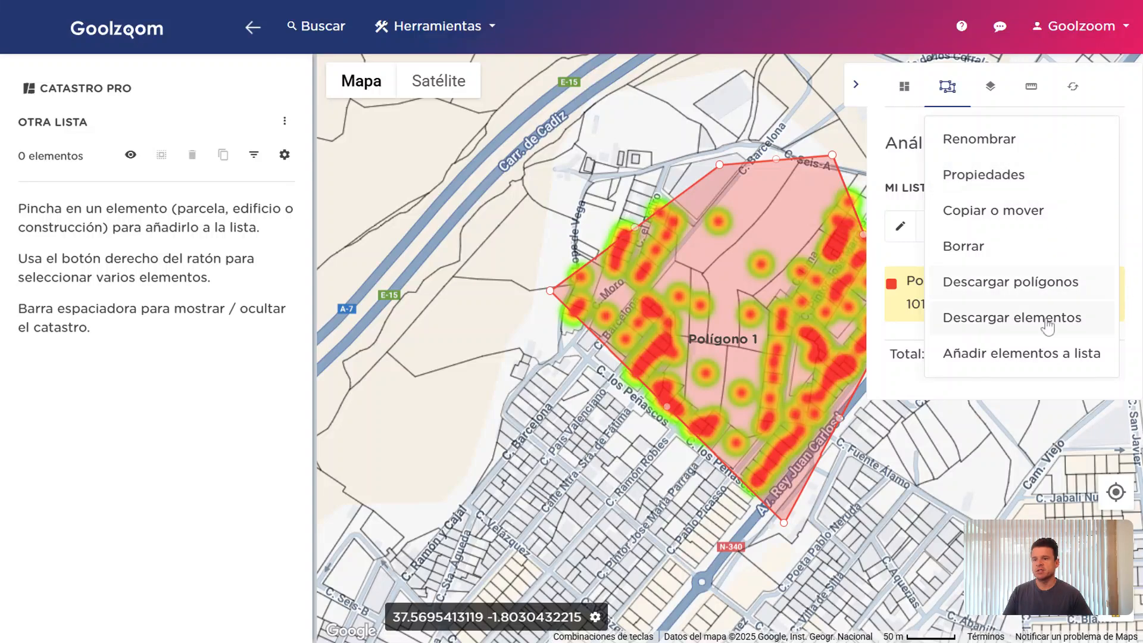
left_click(1049, 365)
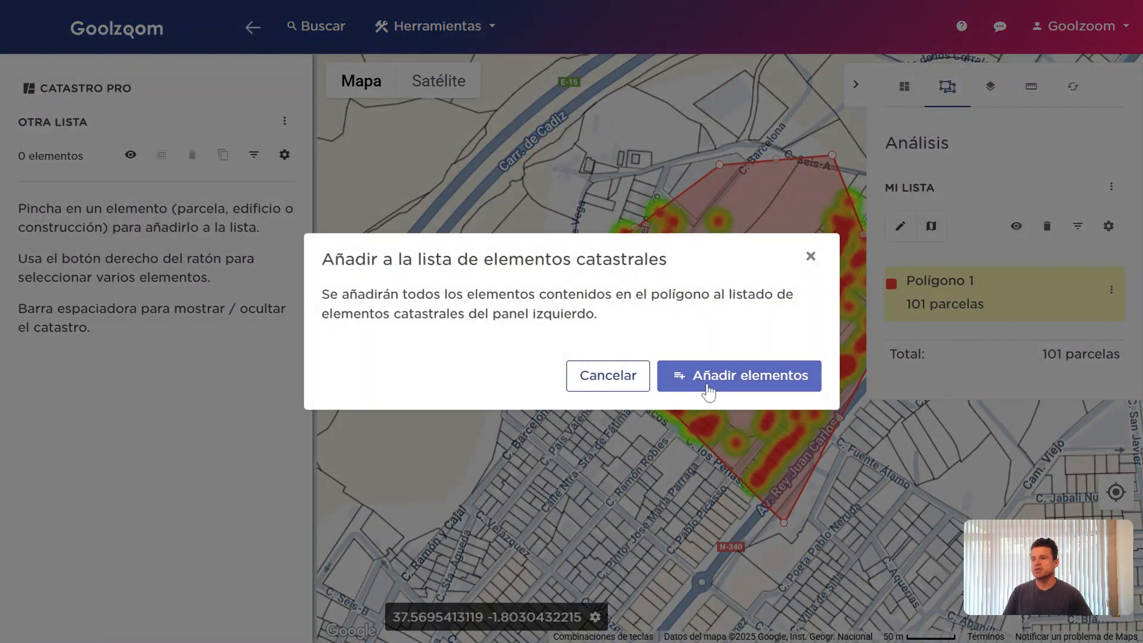
left_click(707, 391)
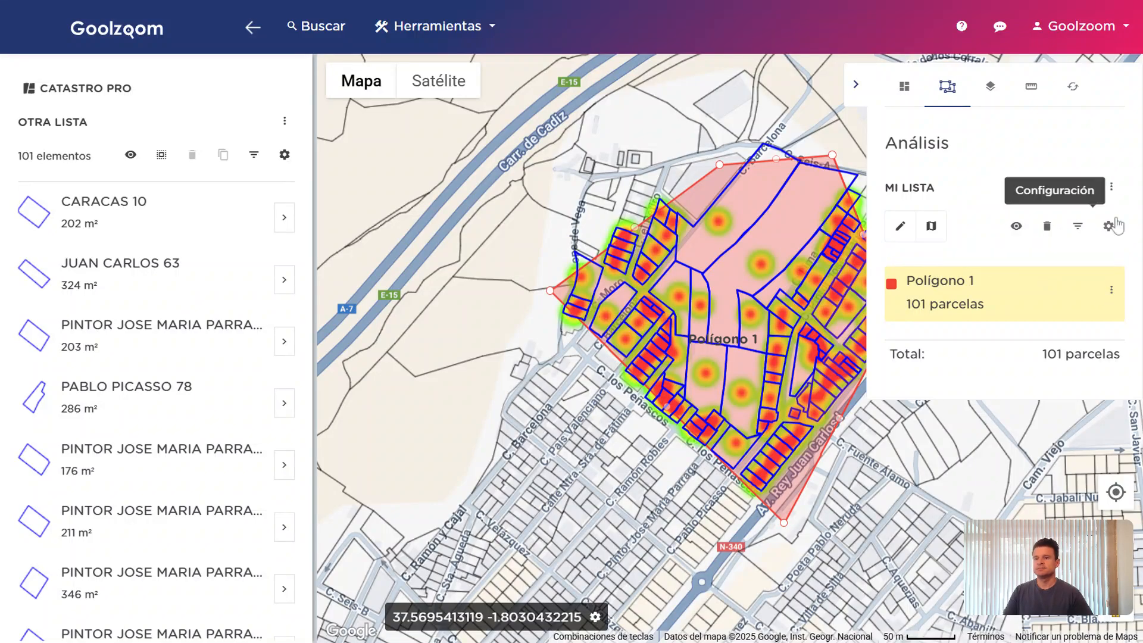
left_click(1110, 290)
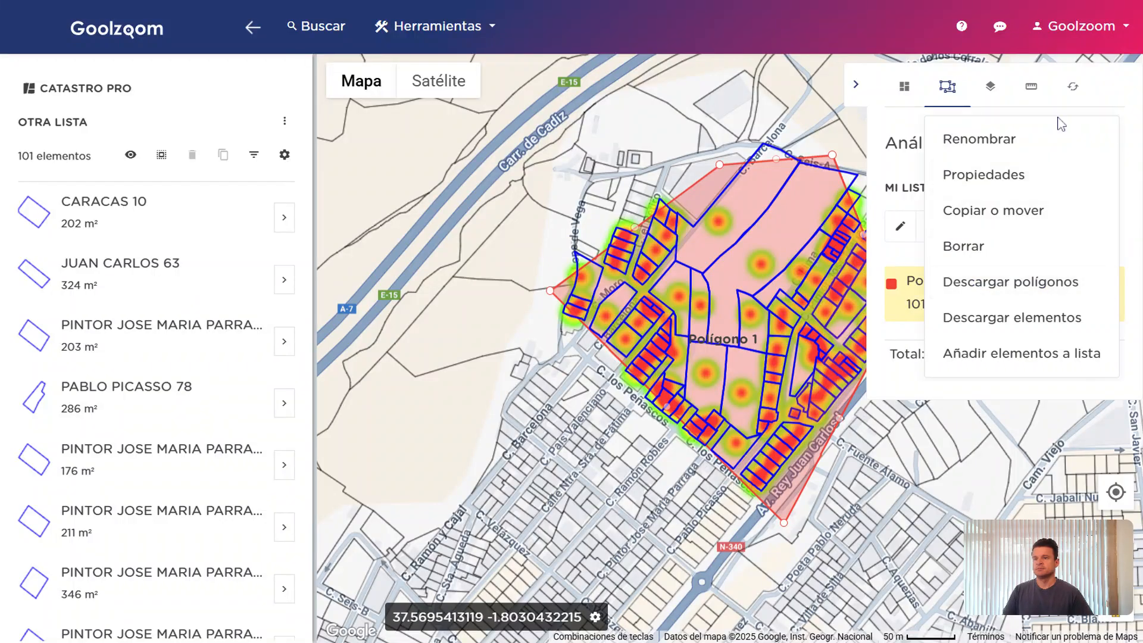
Delete the MI LISTA analysis list along with Polígono 1 and its heat map
left_click(1091, 255)
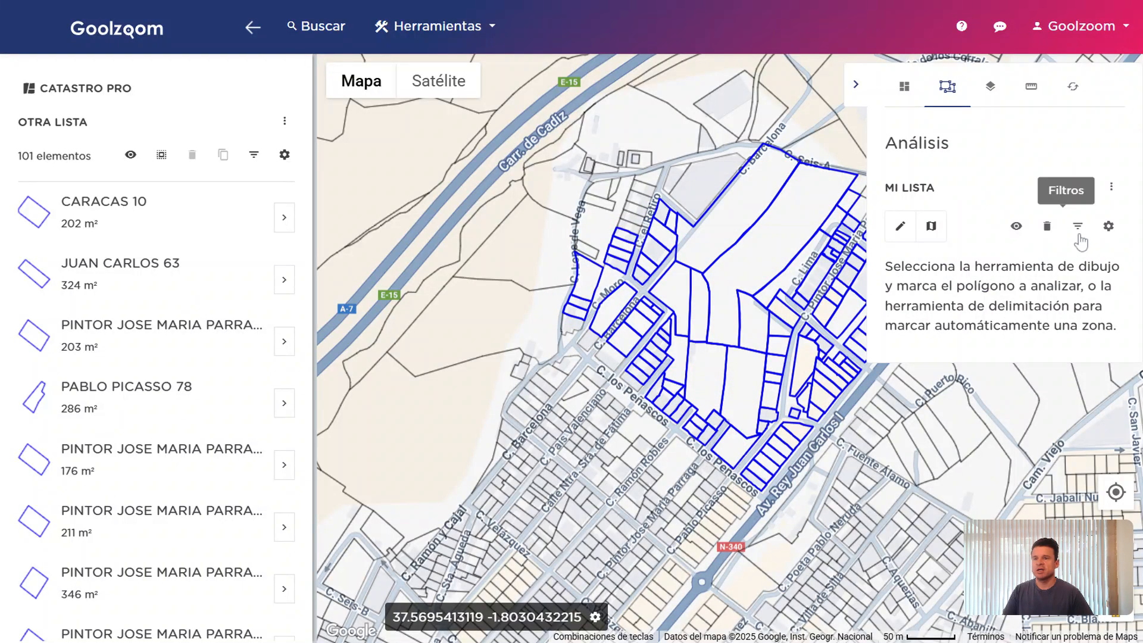
left_click(1110, 189)
left_click(1059, 204)
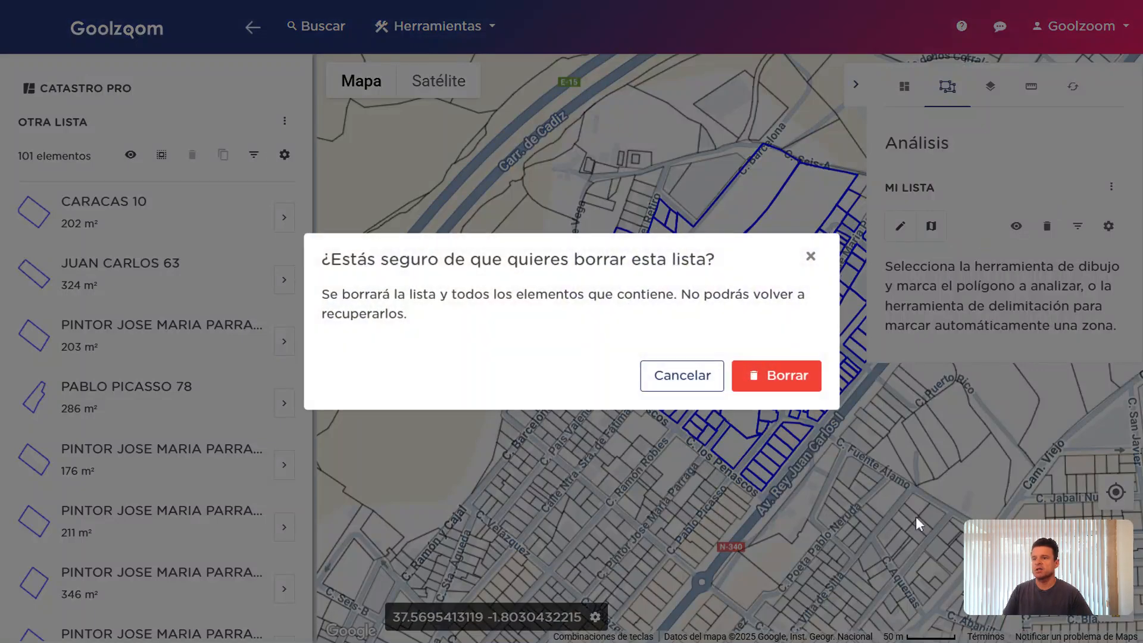
left_click(765, 390)
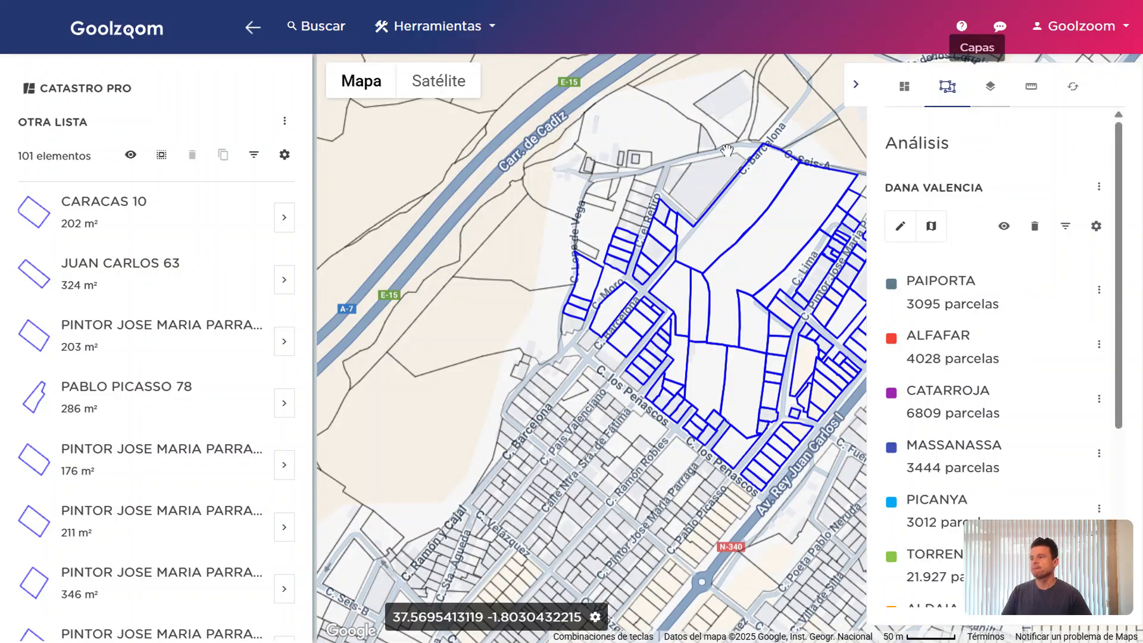
Collapse the parcel list, hide all DANA VALENCIA municipality layers, and show the Capas list
left_click(252, 27)
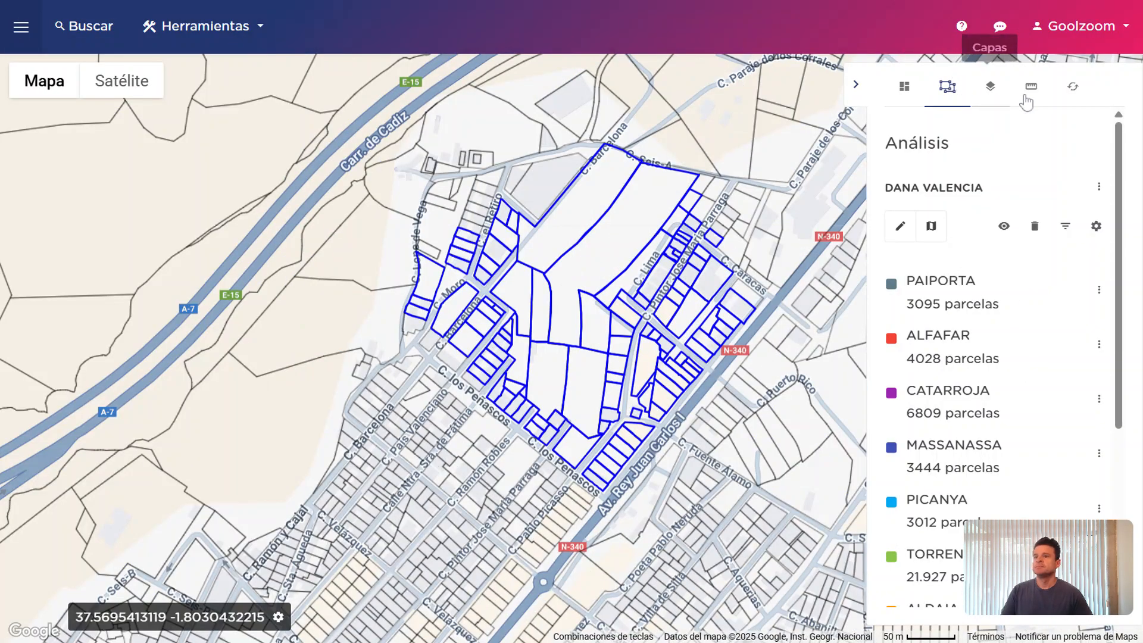
left_click(1004, 226)
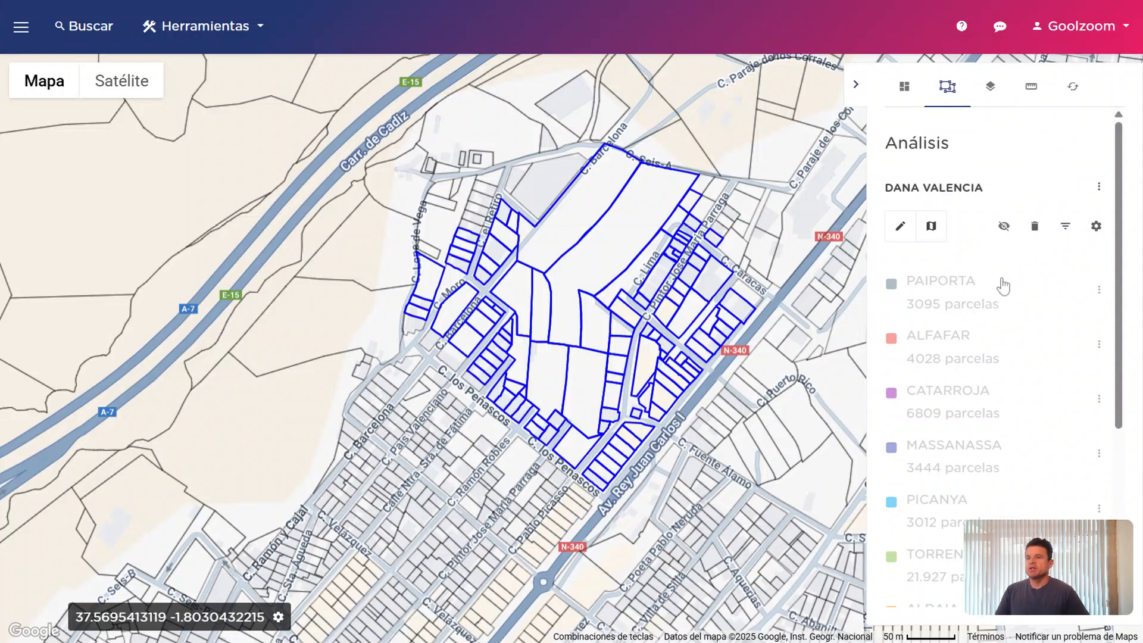
left_click(990, 87)
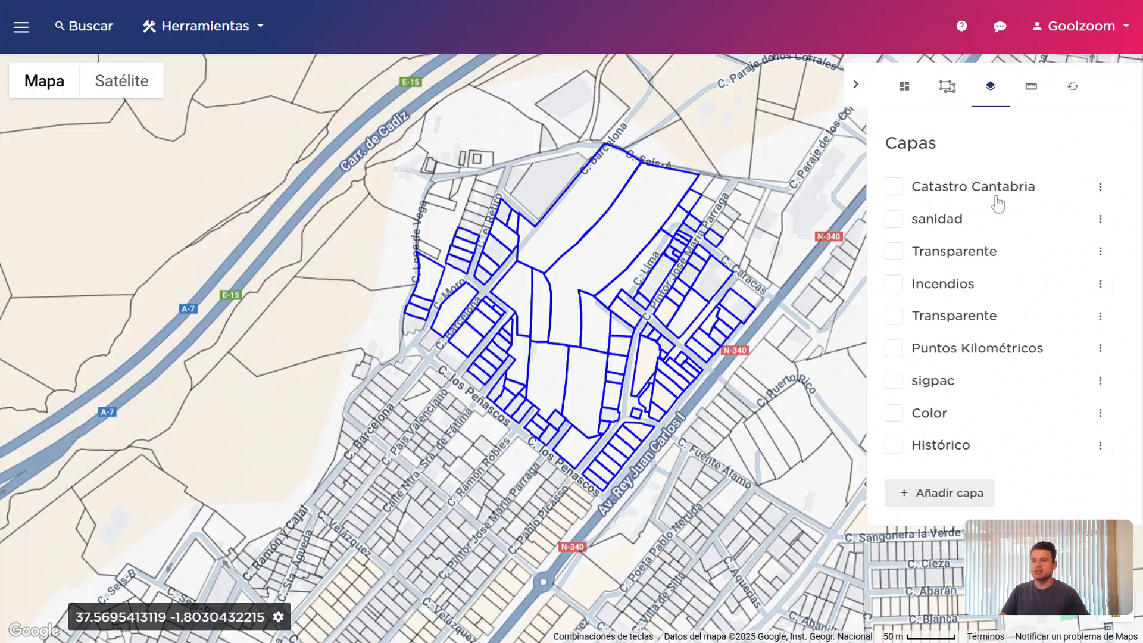
left_click_drag(1048, 537, 91, 526)
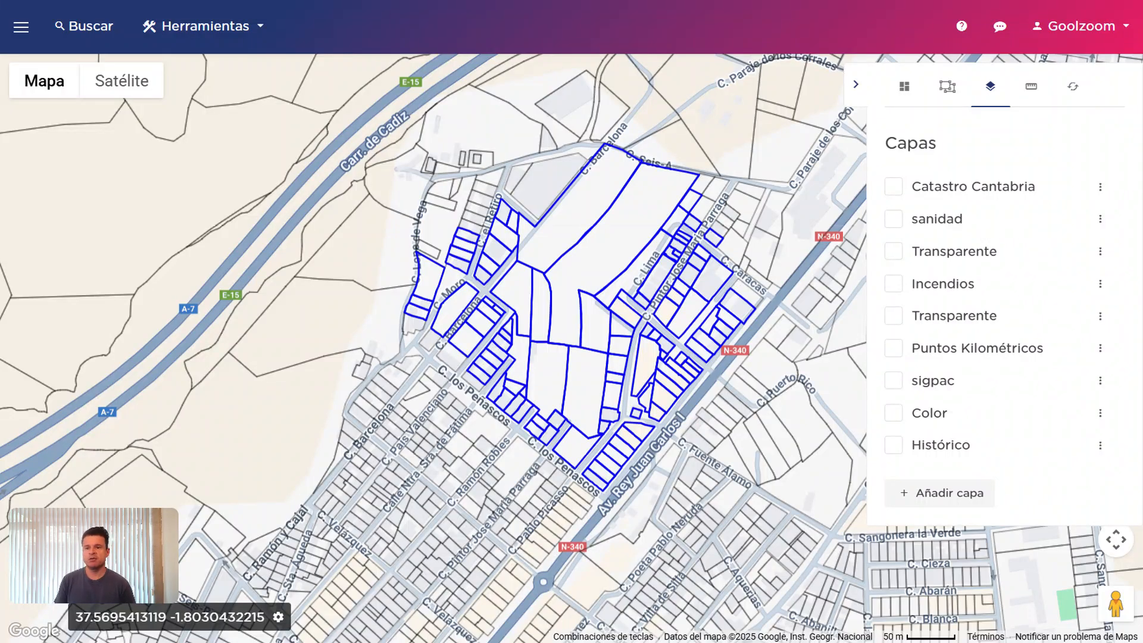
Add the predefined Catastro Transparente layer, bringing the Capas list to ten layers
left_click(960, 492)
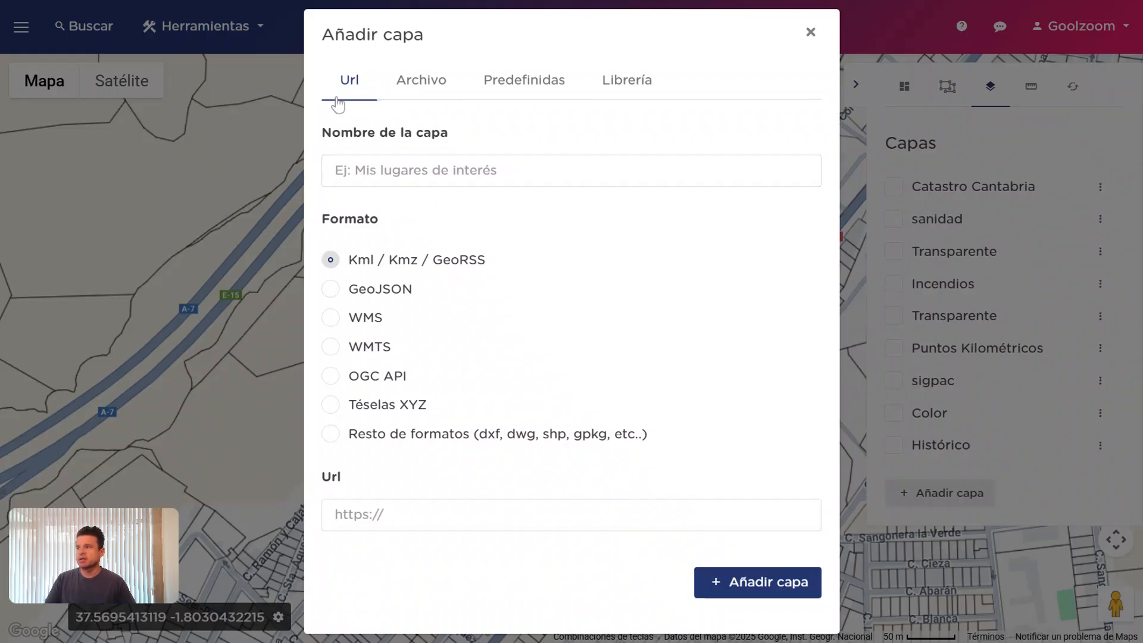
left_click(409, 94)
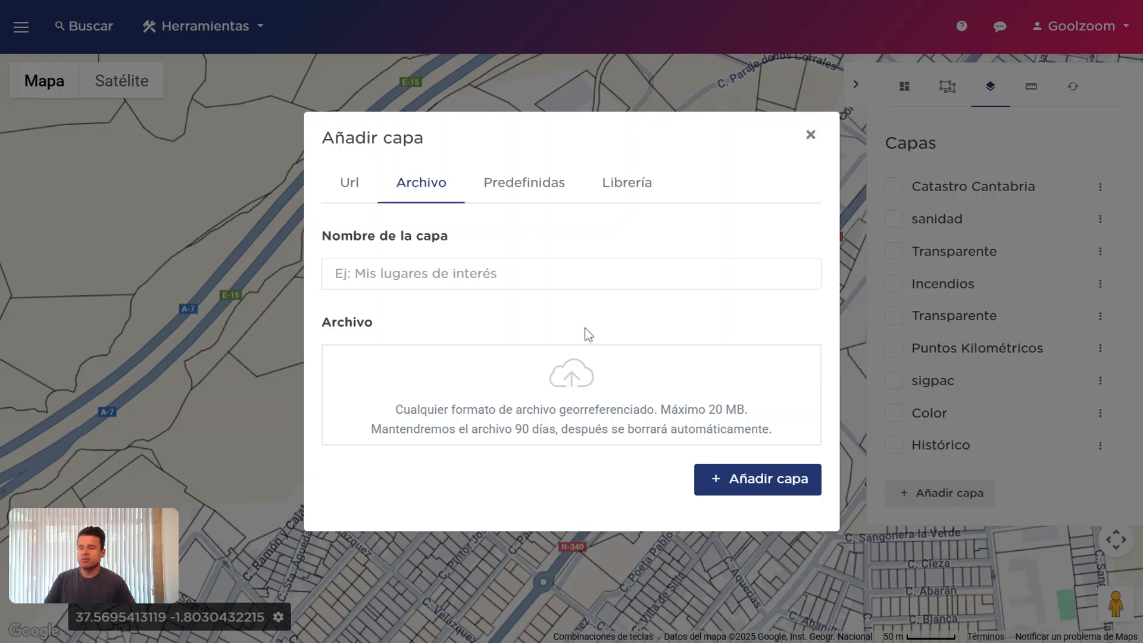
left_click(521, 185)
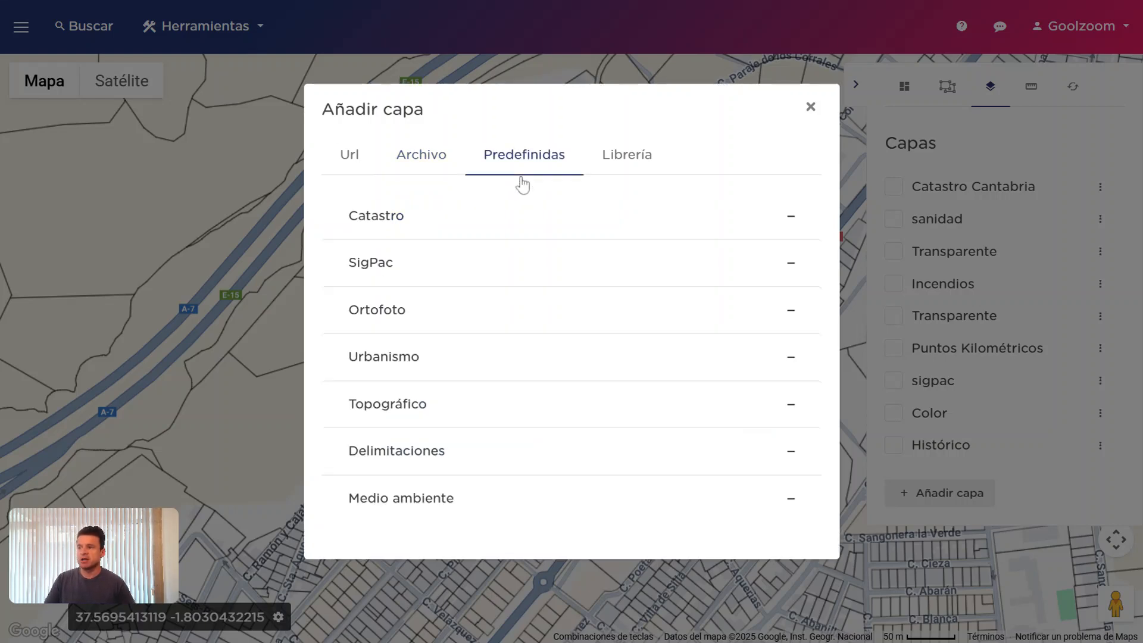
left_click(500, 224)
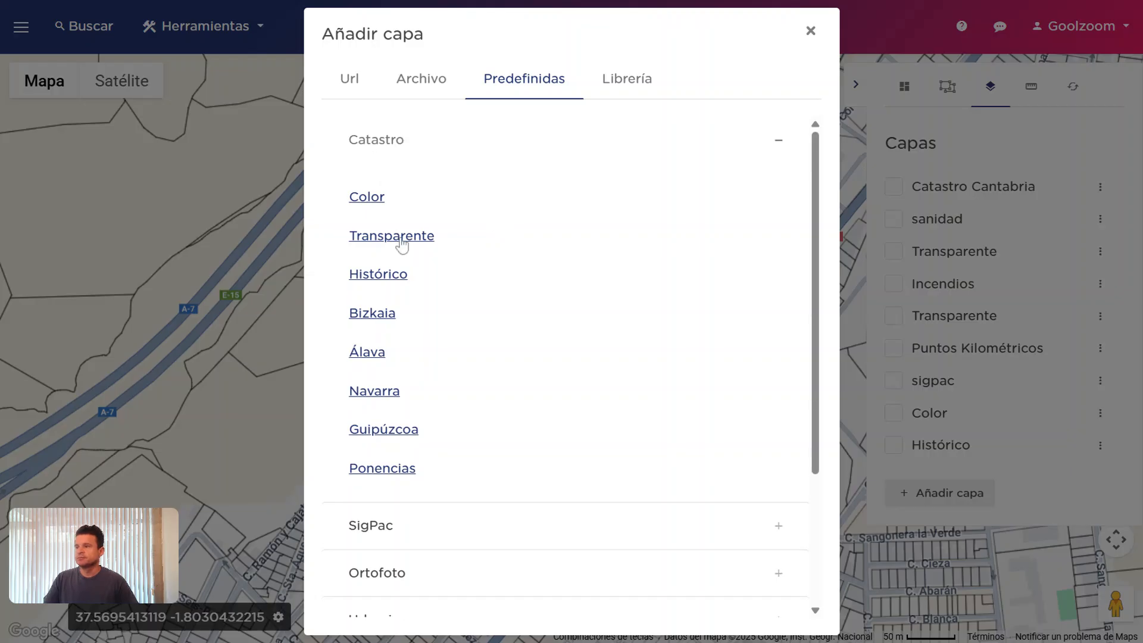
left_click(391, 235)
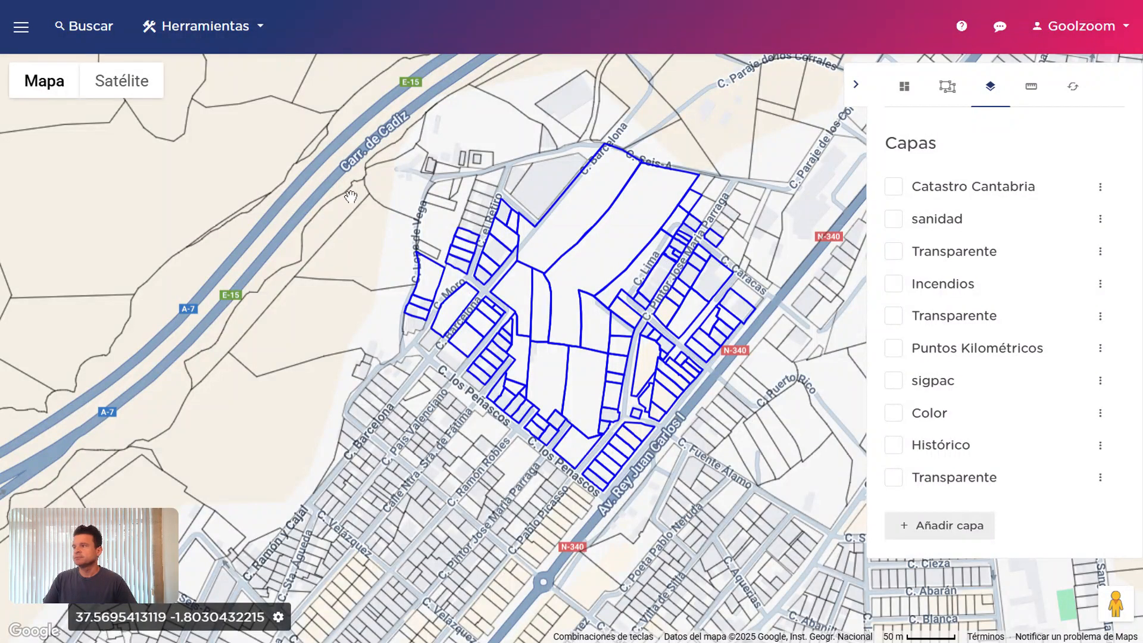
Hide the CATASTRO PRO list's parcel outlines and pan north to parcels 249, 572 and the river
left_click(21, 26)
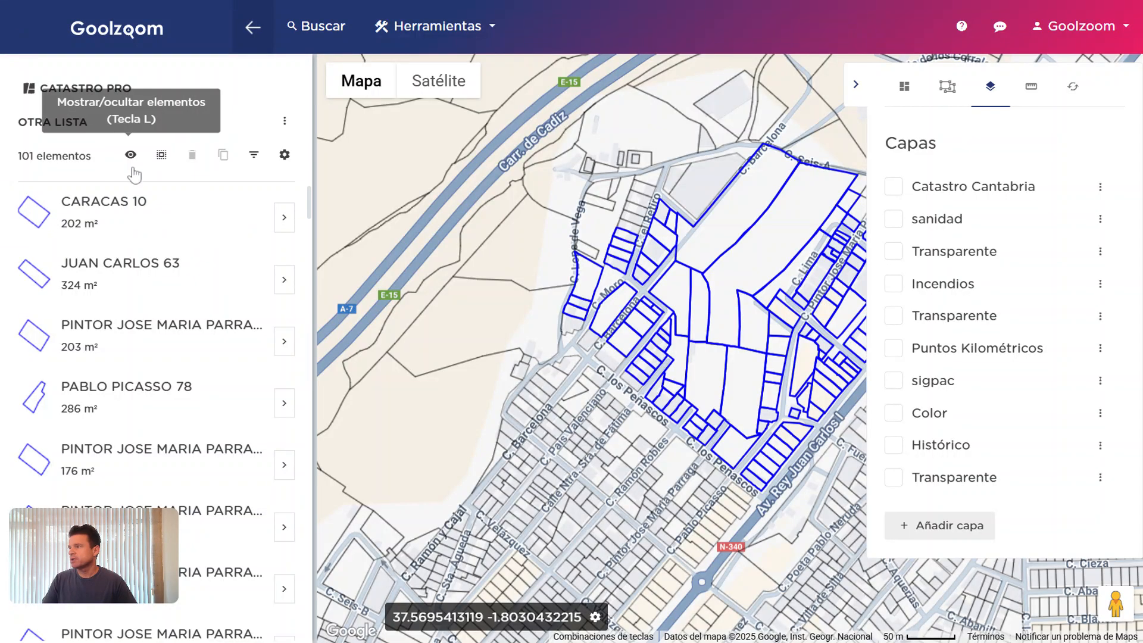
left_click(130, 155)
left_click(253, 27)
left_click_drag(450, 296, 542, 255)
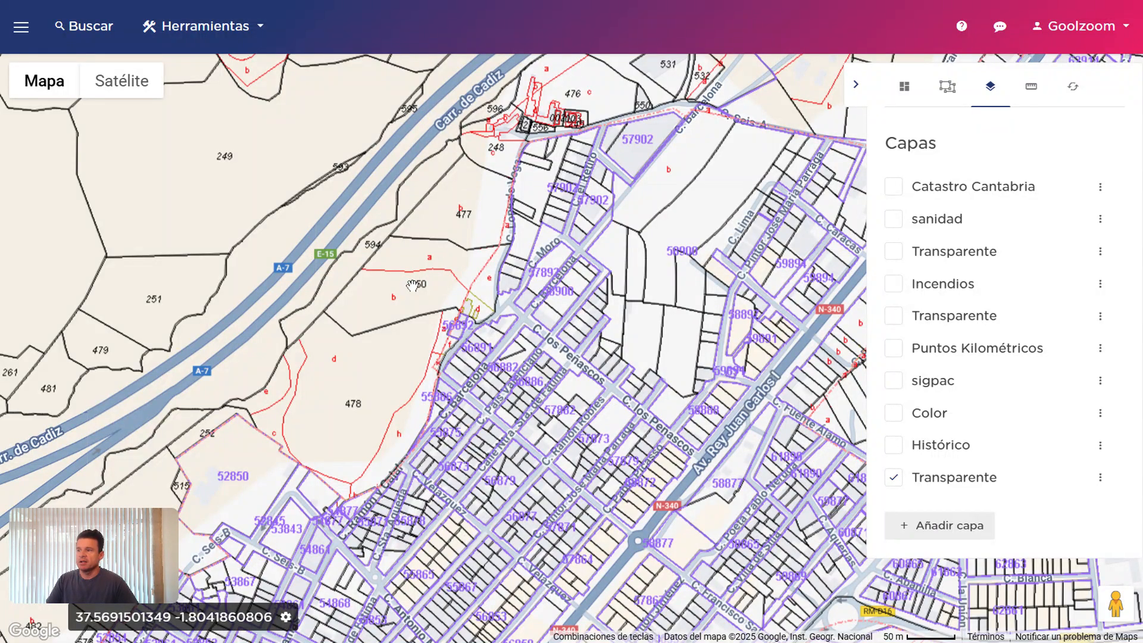
left_click_drag(301, 169, 741, 432)
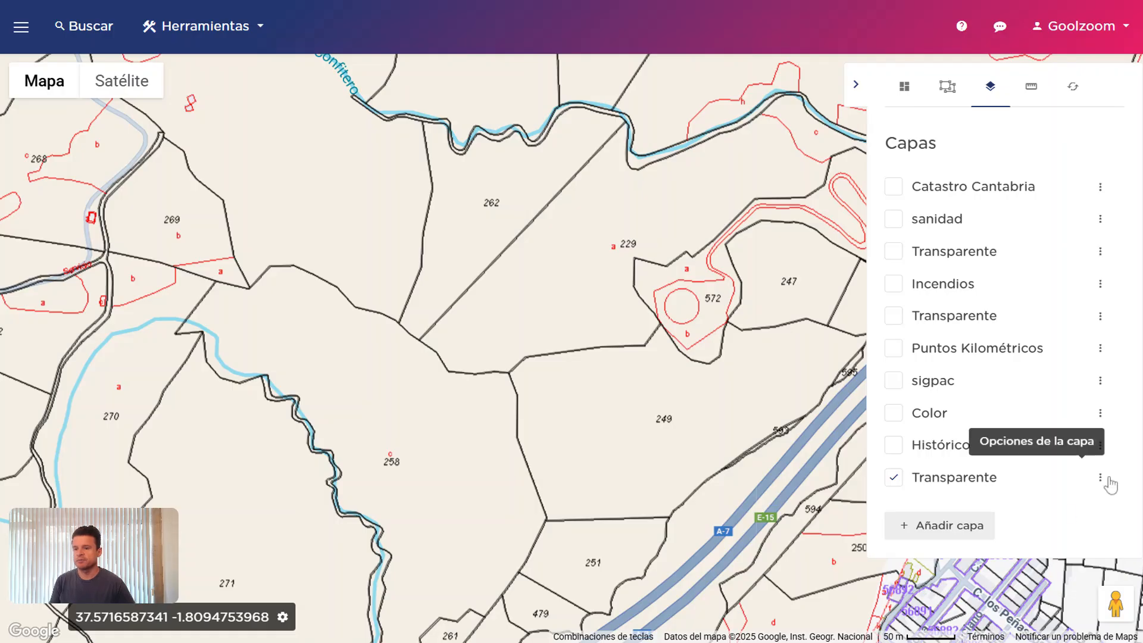
Switch off Transparente, check the Histórico layer's TIME date, then switch Histórico off
left_click(959, 485)
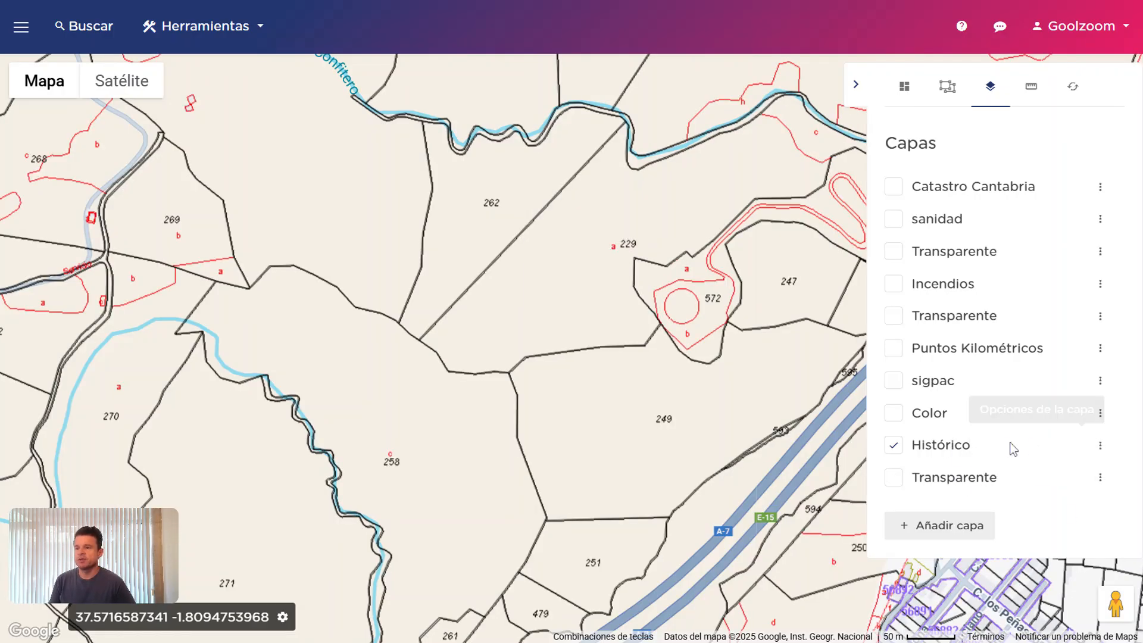
left_click(1101, 445)
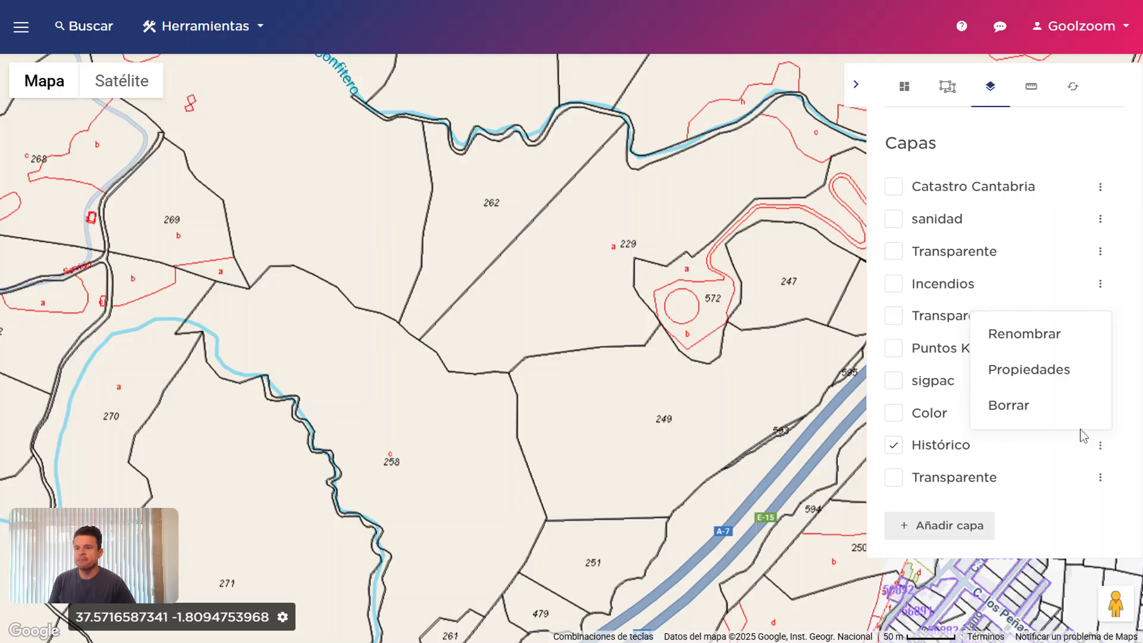
left_click(1072, 381)
left_click(568, 362)
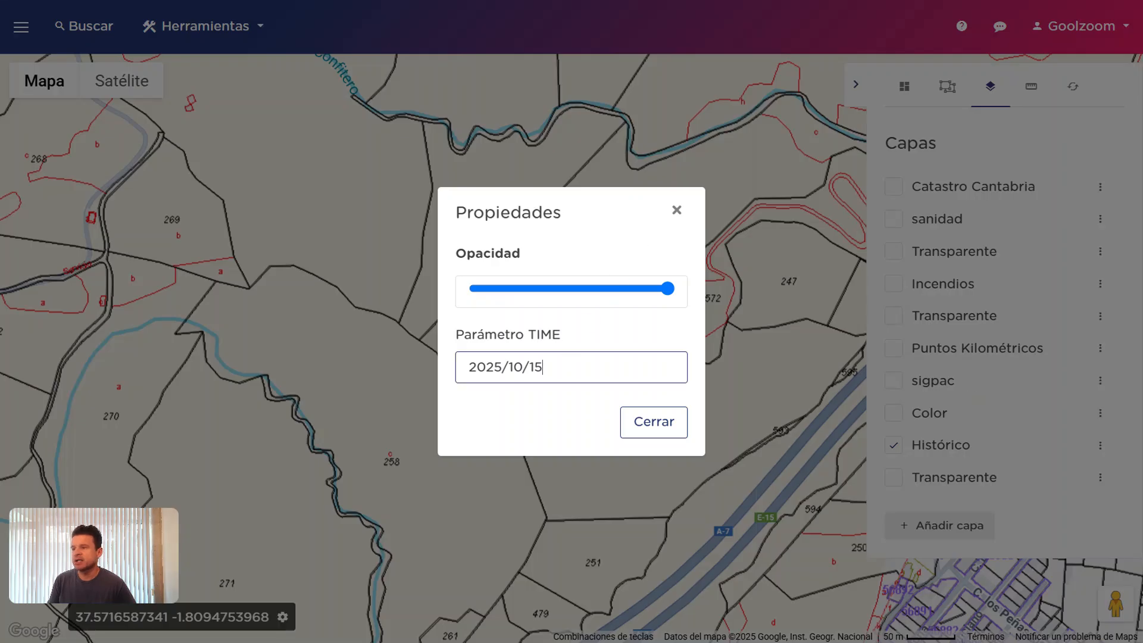
left_click(654, 424)
left_click(951, 452)
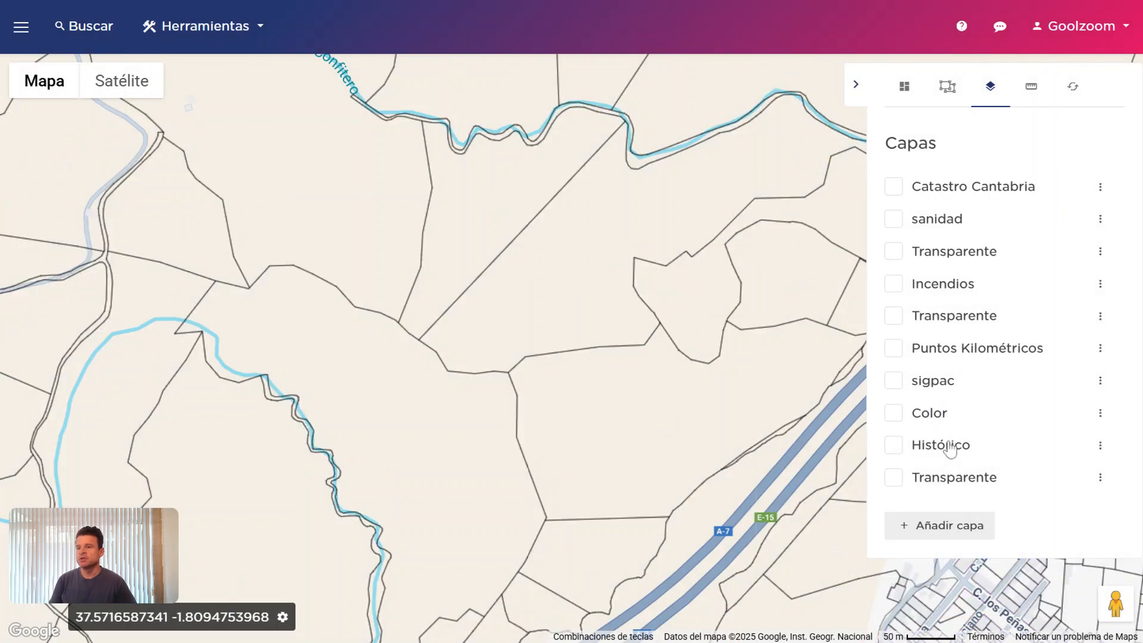
Add the predefined Ortofoto Última layer and leave it switched off
left_click(946, 526)
left_click(375, 155)
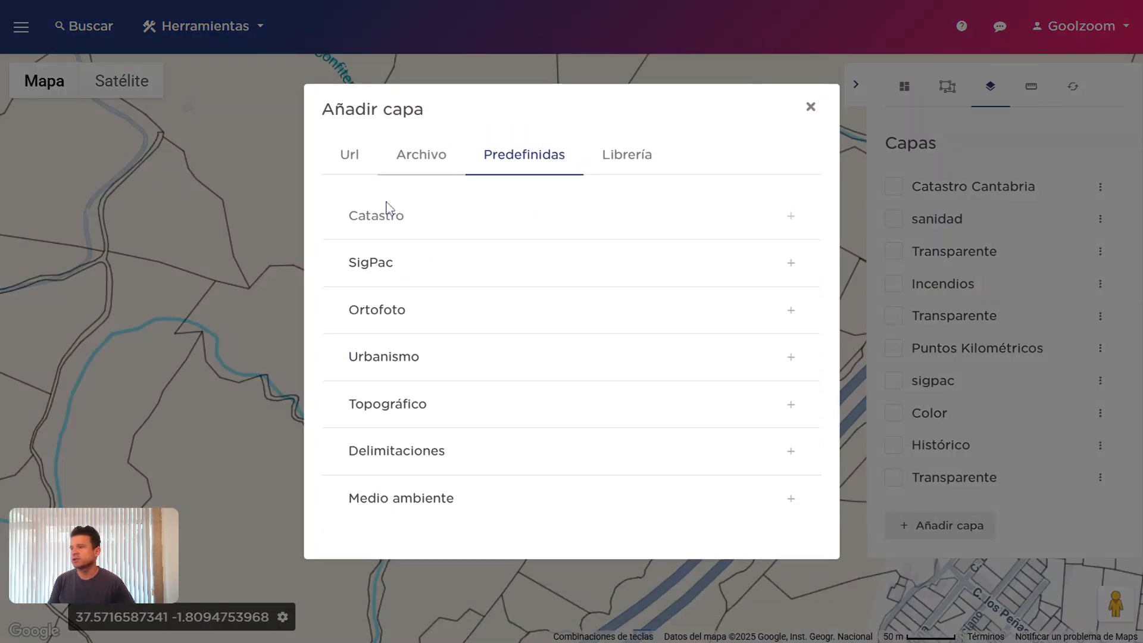
left_click(391, 264)
left_click(391, 215)
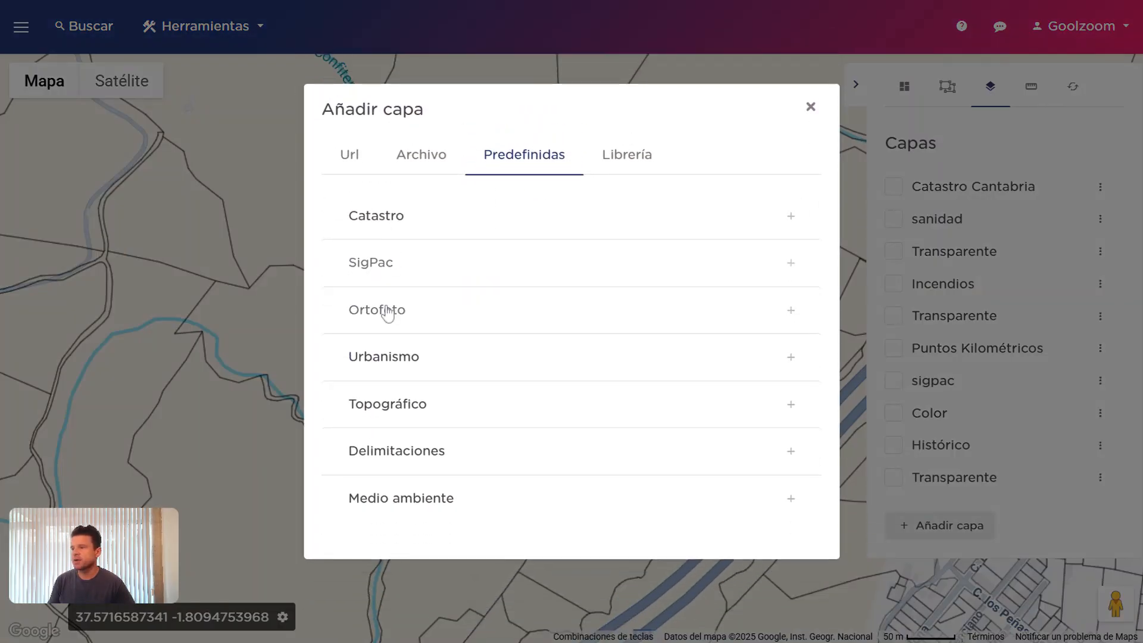
left_click(388, 310)
left_click(369, 290)
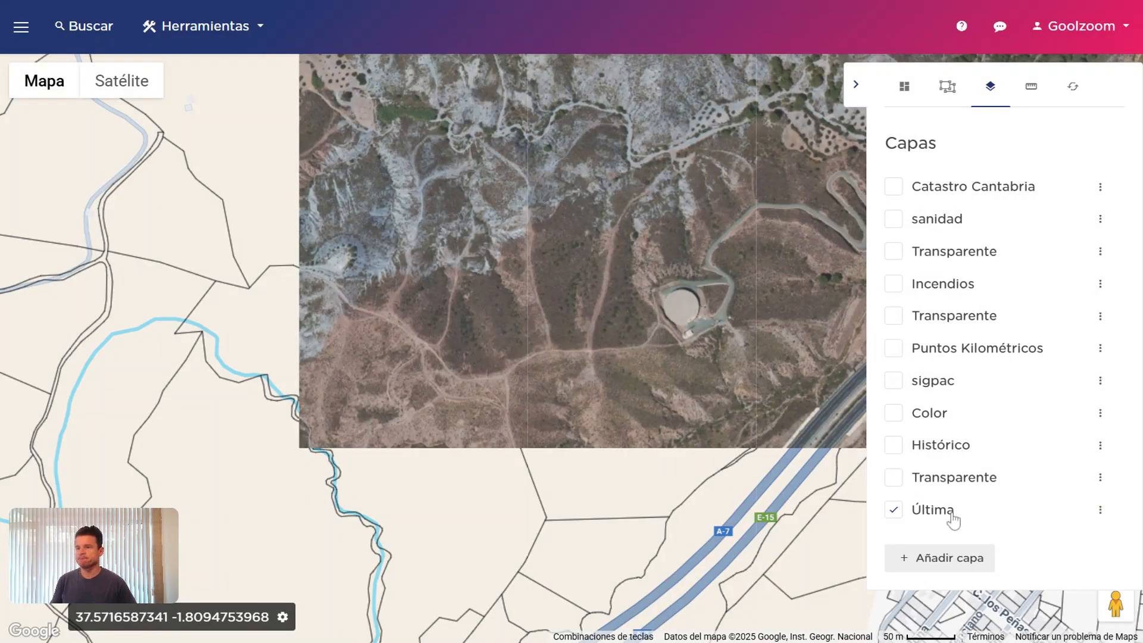
left_click(951, 515)
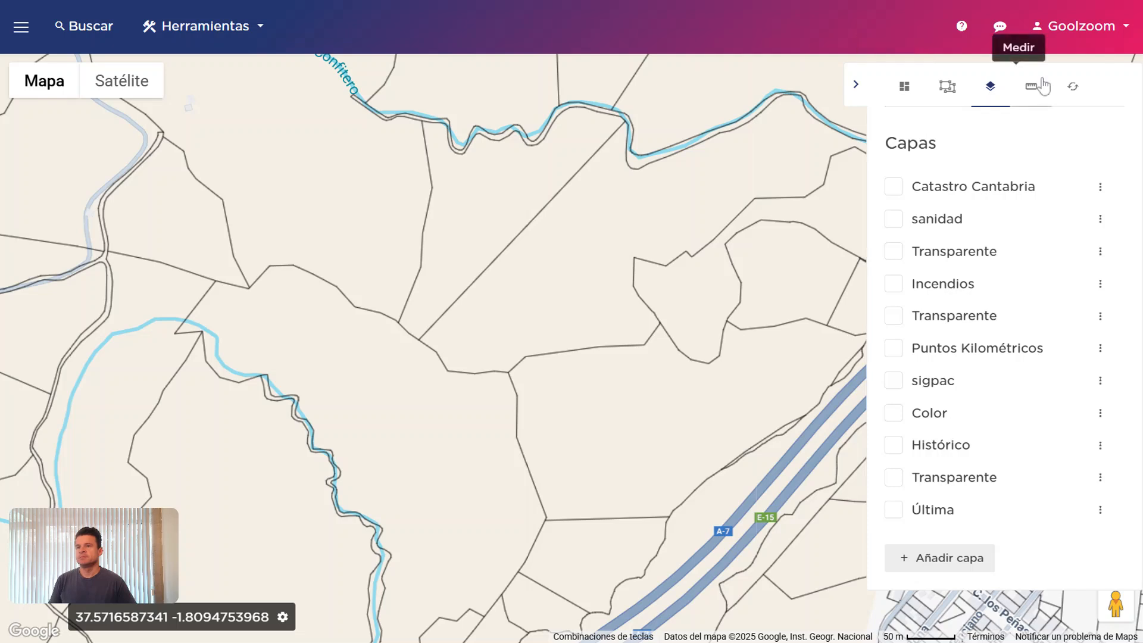
Measure a rectangular area over parcel 572 and a four-corner polygon area
left_click(1027, 103)
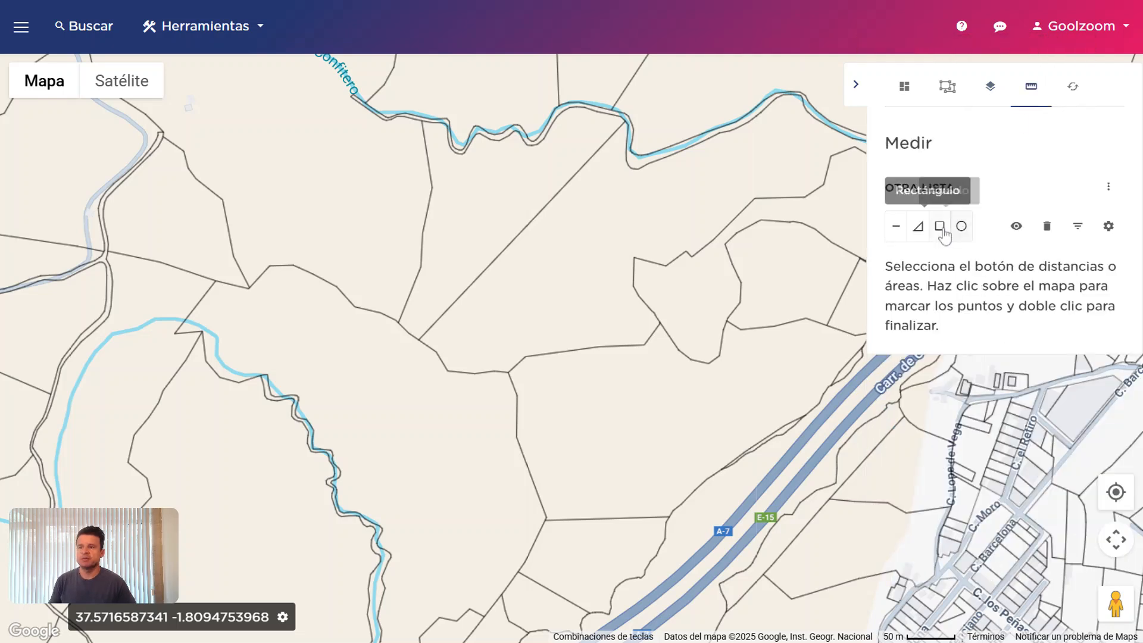
left_click_drag(688, 209, 800, 320)
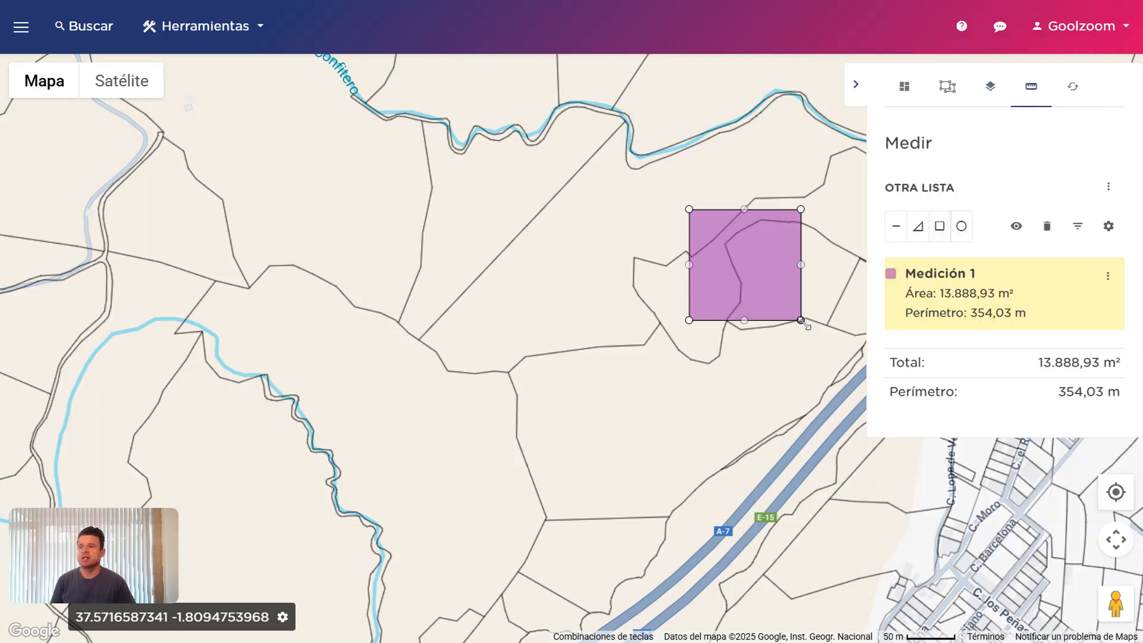
left_click(917, 226)
left_click(622, 227)
left_click(585, 452)
left_click(407, 298)
double_click(475, 197)
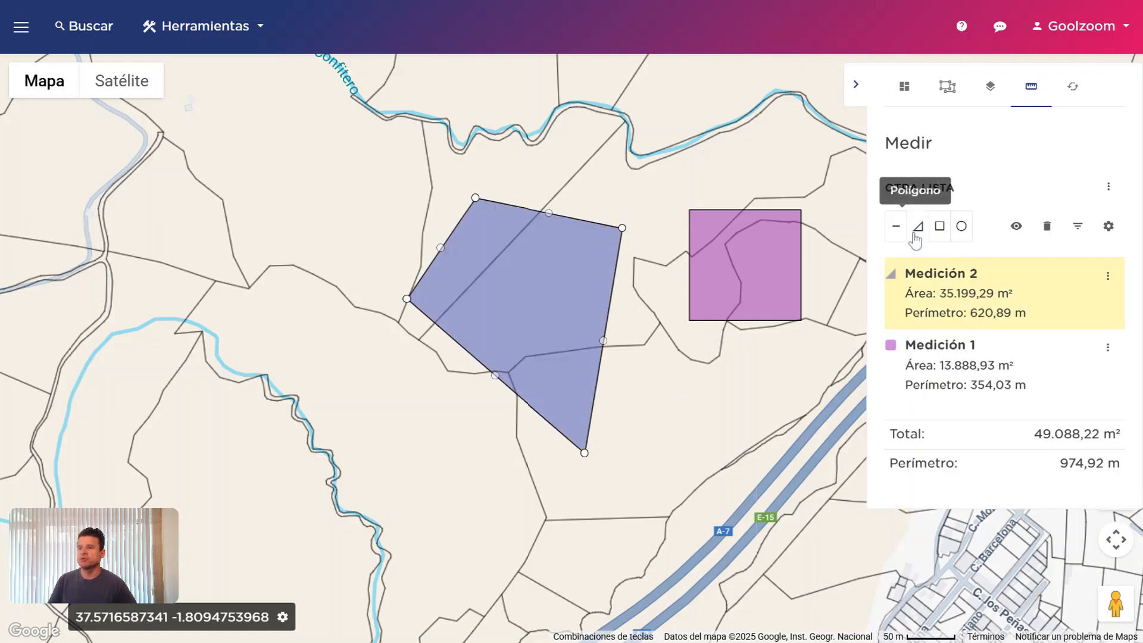
left_click(1016, 228)
left_click(1017, 227)
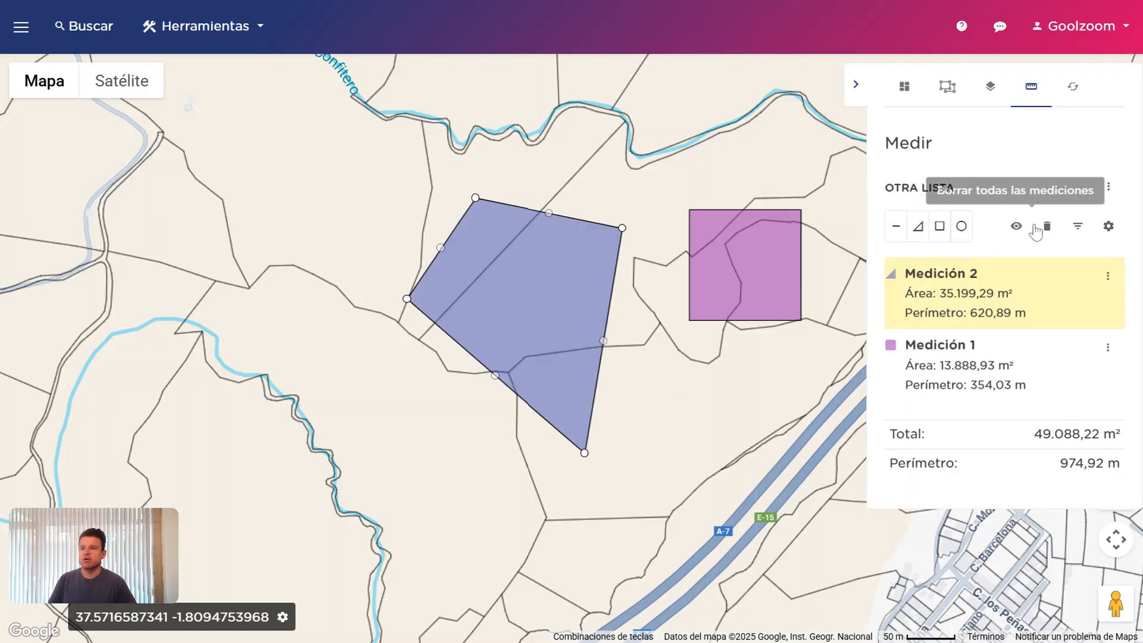
Dismiss the measurement filter unapplied, keeping both areas (49.088,22 m² total) visible
left_click(1081, 232)
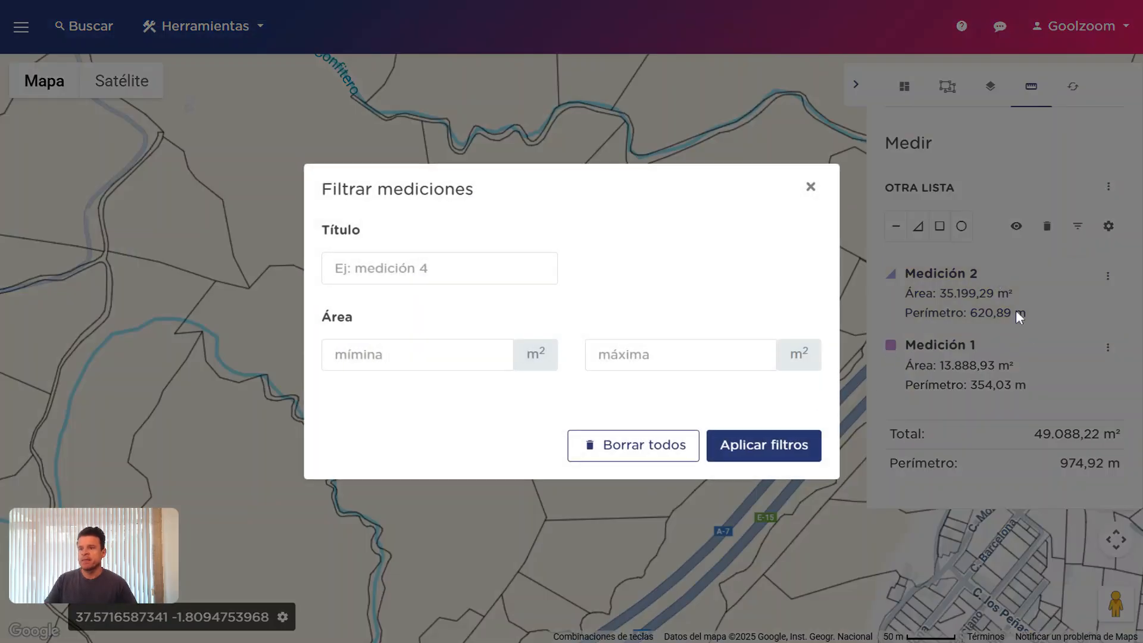
left_click(811, 187)
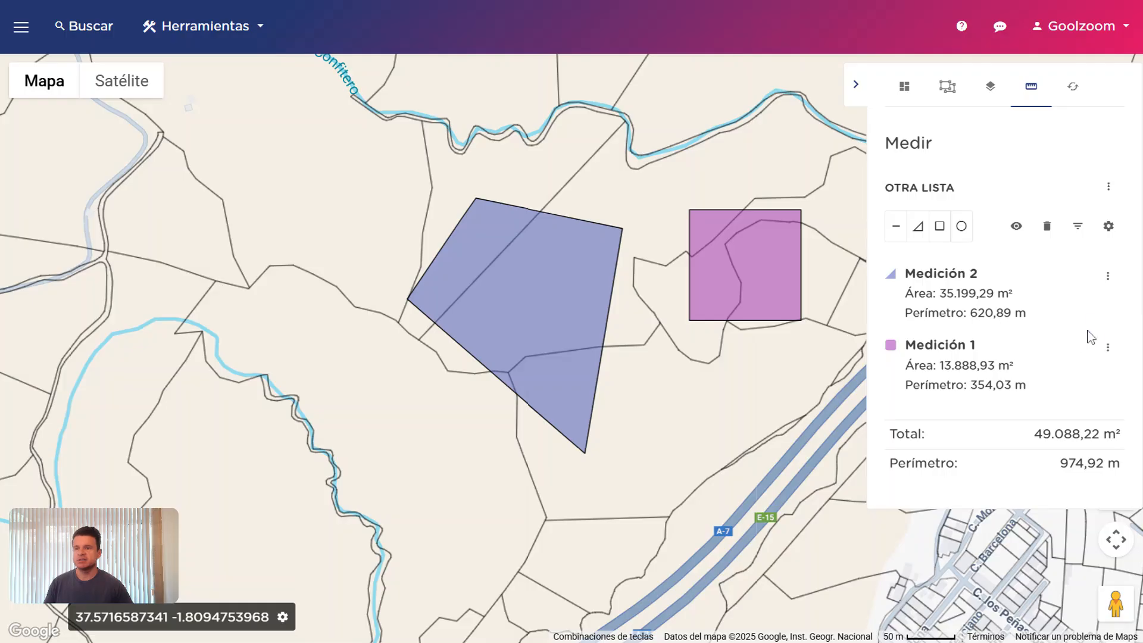
left_click(1109, 188)
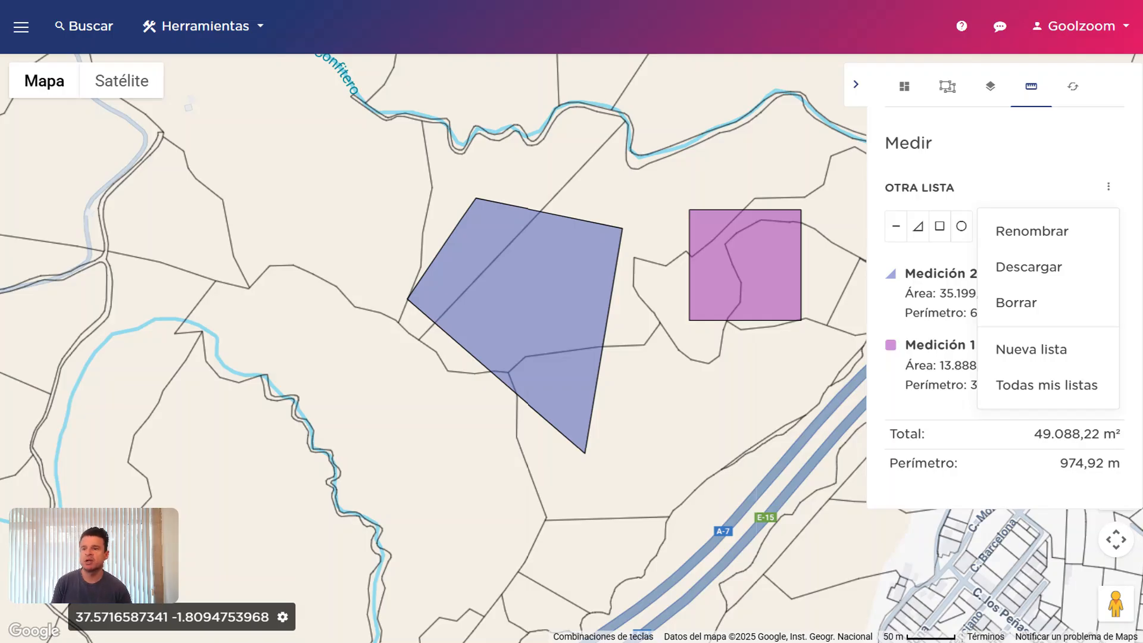
left_click(1094, 162)
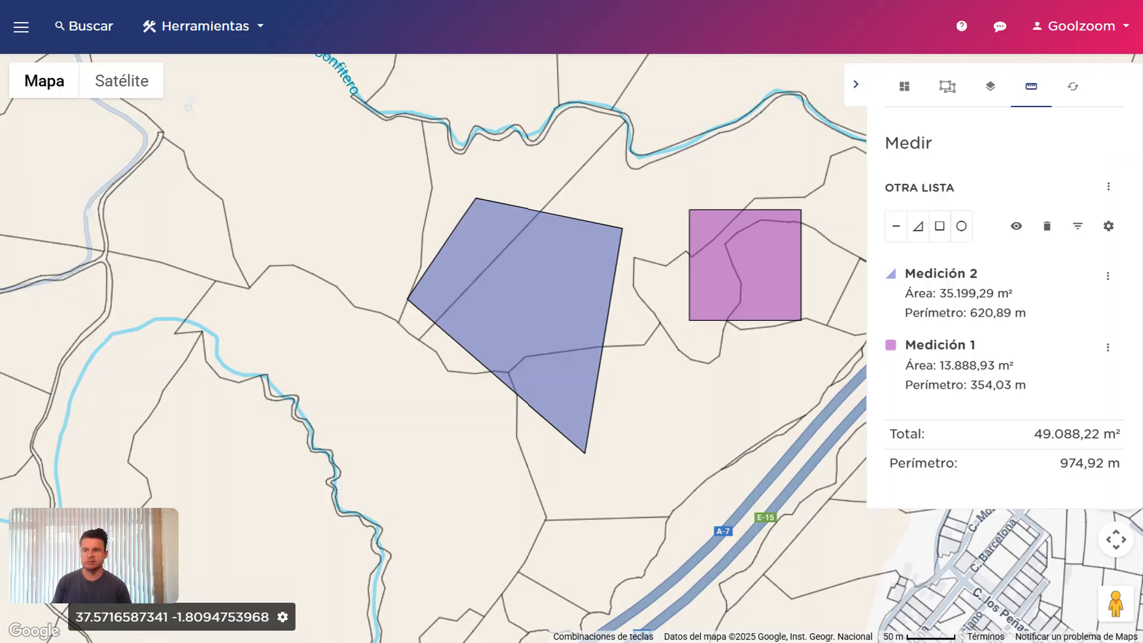
left_click(1110, 188)
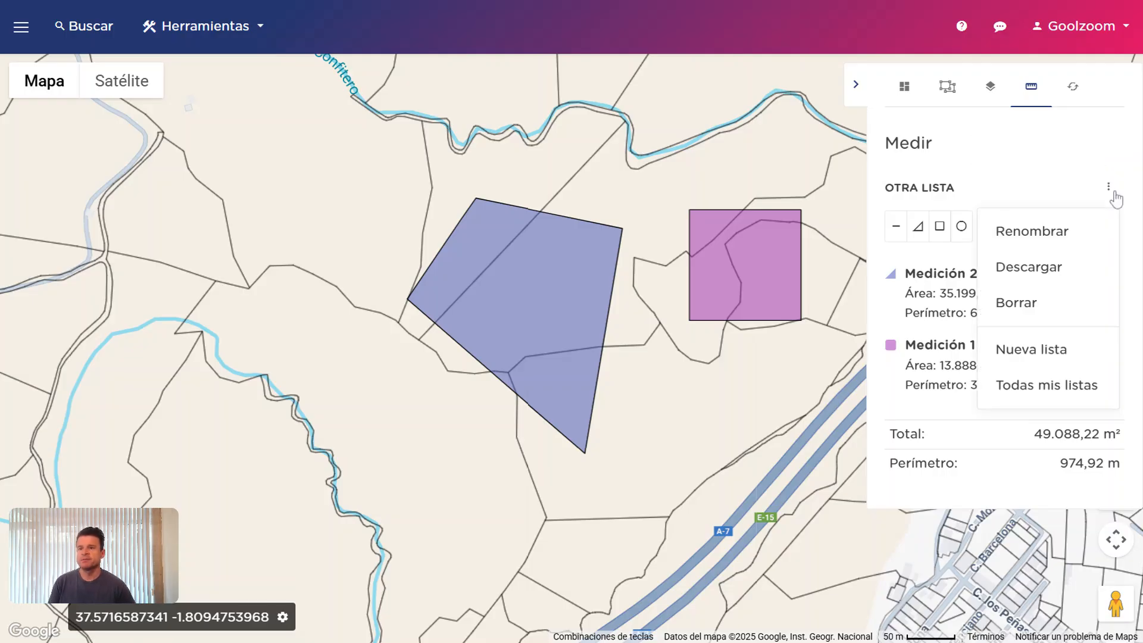
left_click(1103, 172)
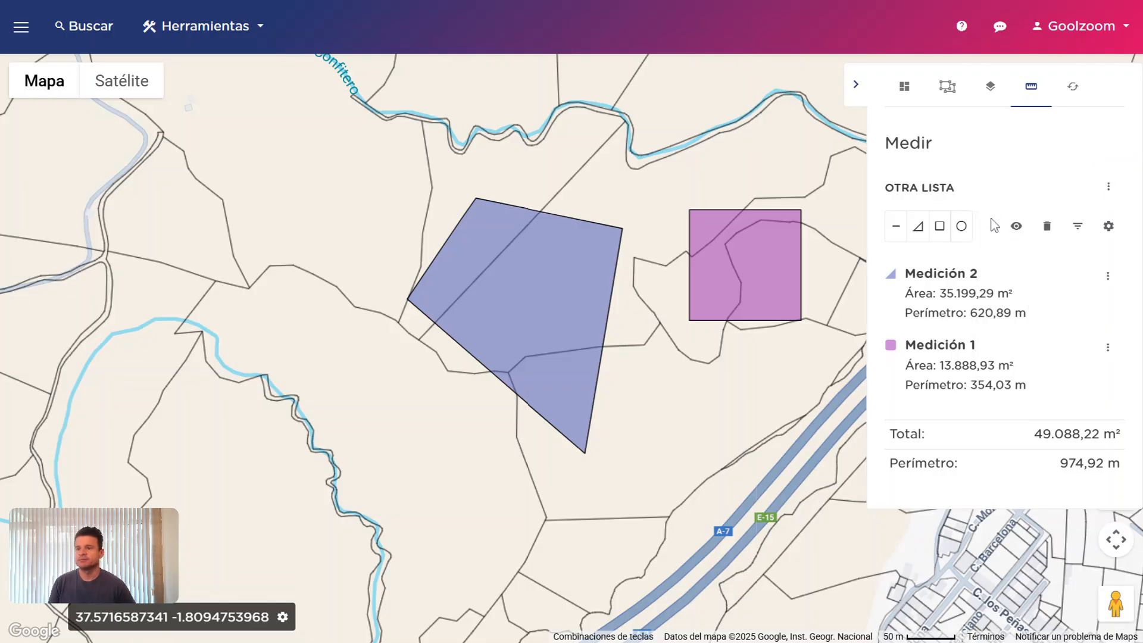
left_click(1016, 227)
left_click(1017, 228)
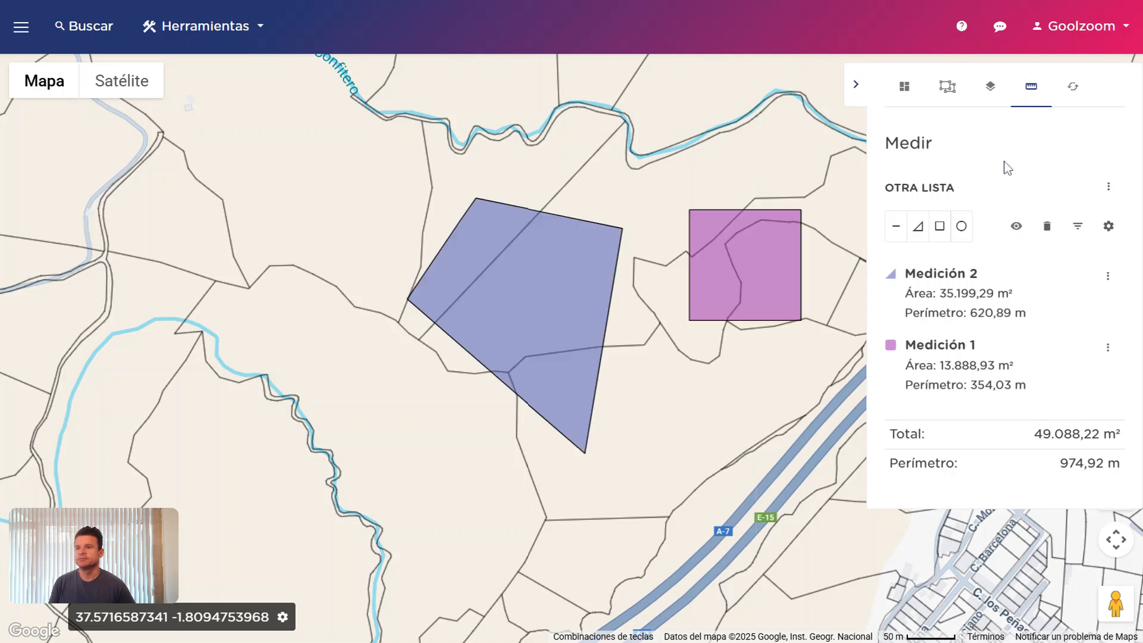
left_click(1069, 94)
Delete all measurements and zoom the map out in the Cambios panel
left_click(1033, 94)
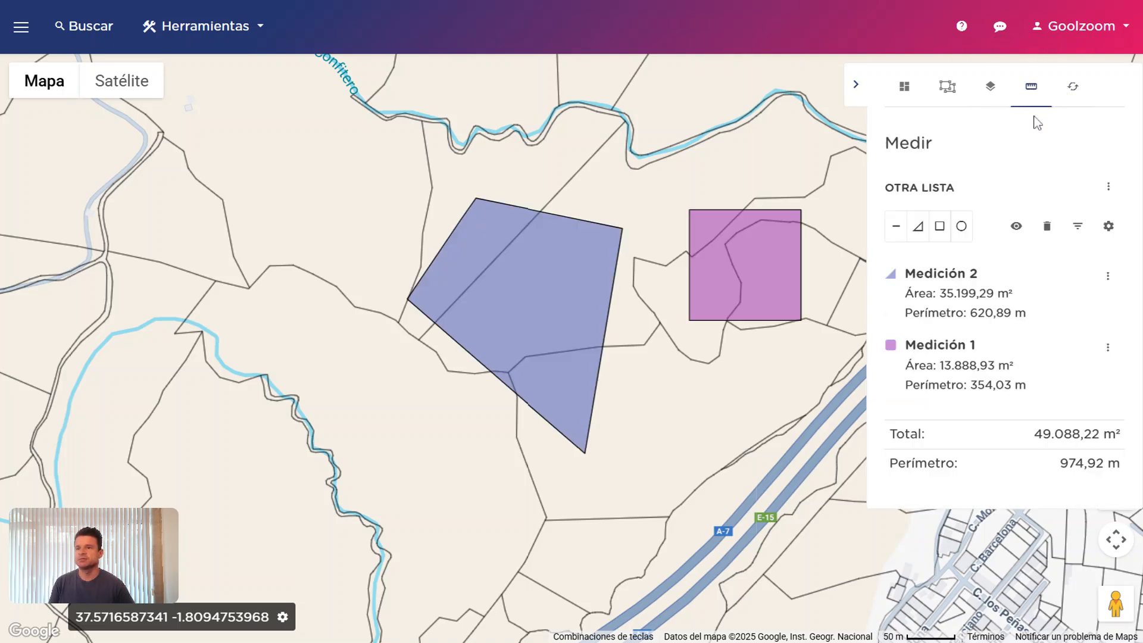
left_click(1048, 233)
left_click(1072, 96)
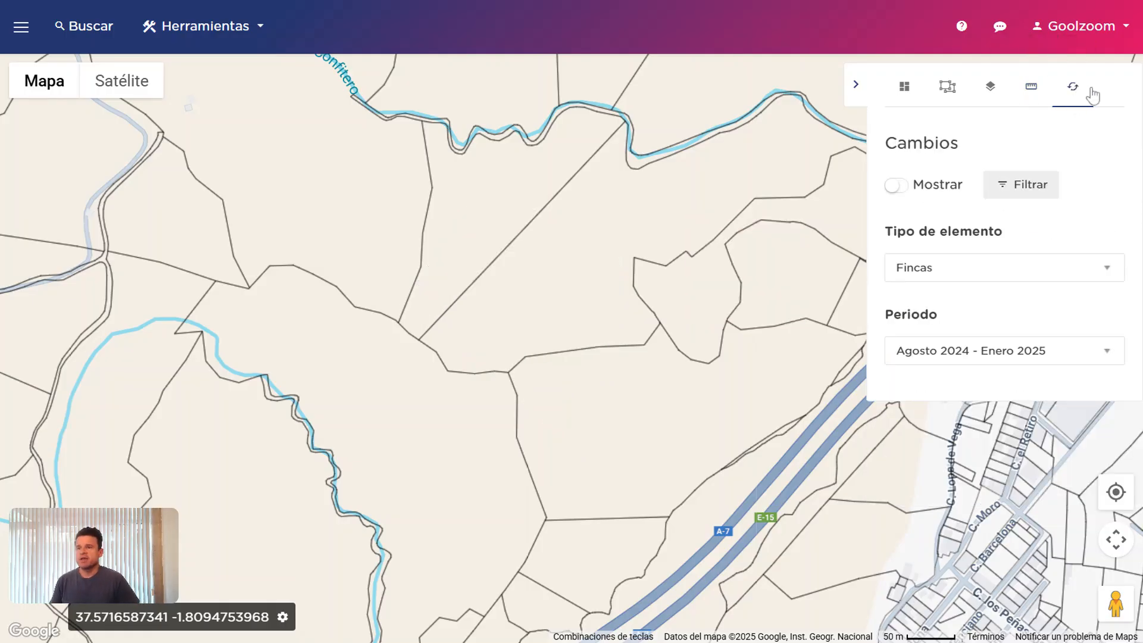
scroll(782, 309, "down", 1)
scroll(781, 310, "down", 3)
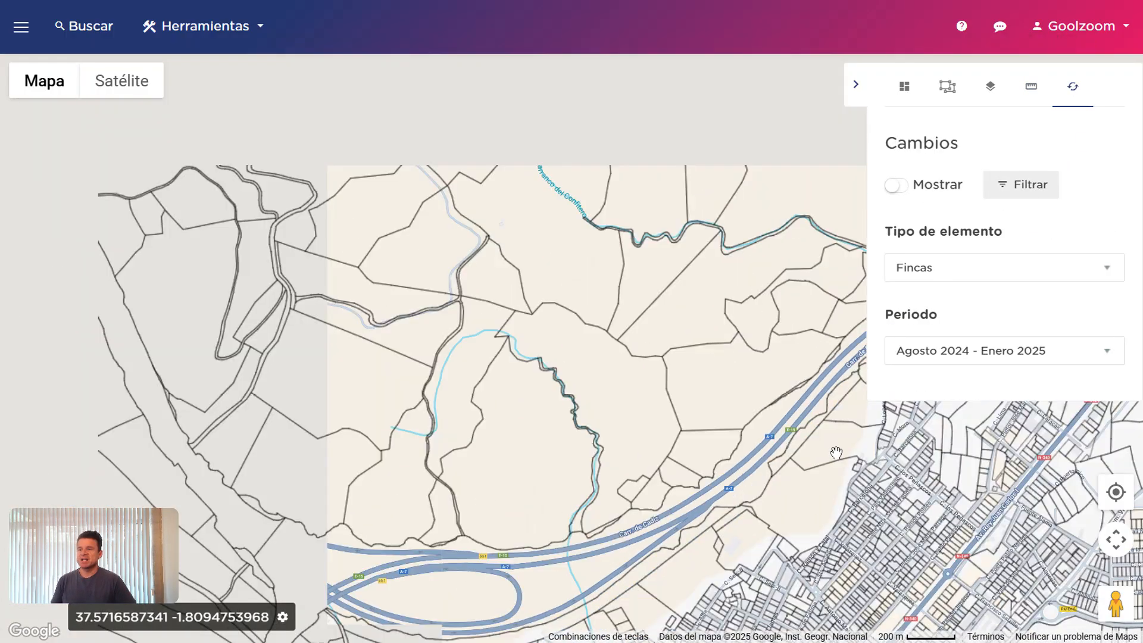
scroll(771, 268, "down", 2)
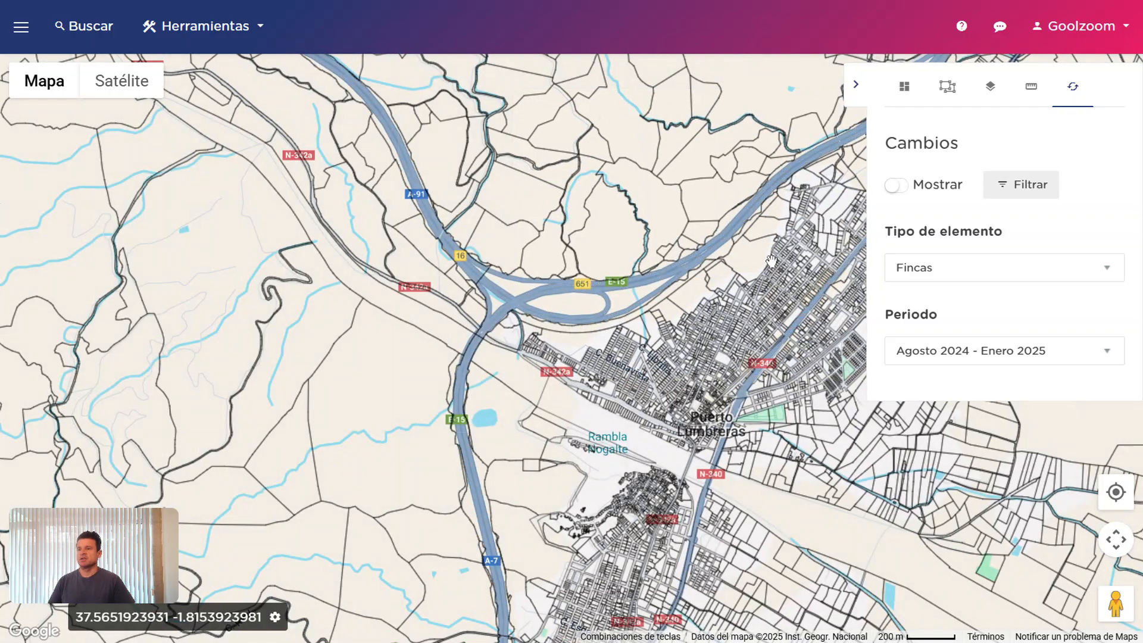
scroll(760, 344, "down", 1)
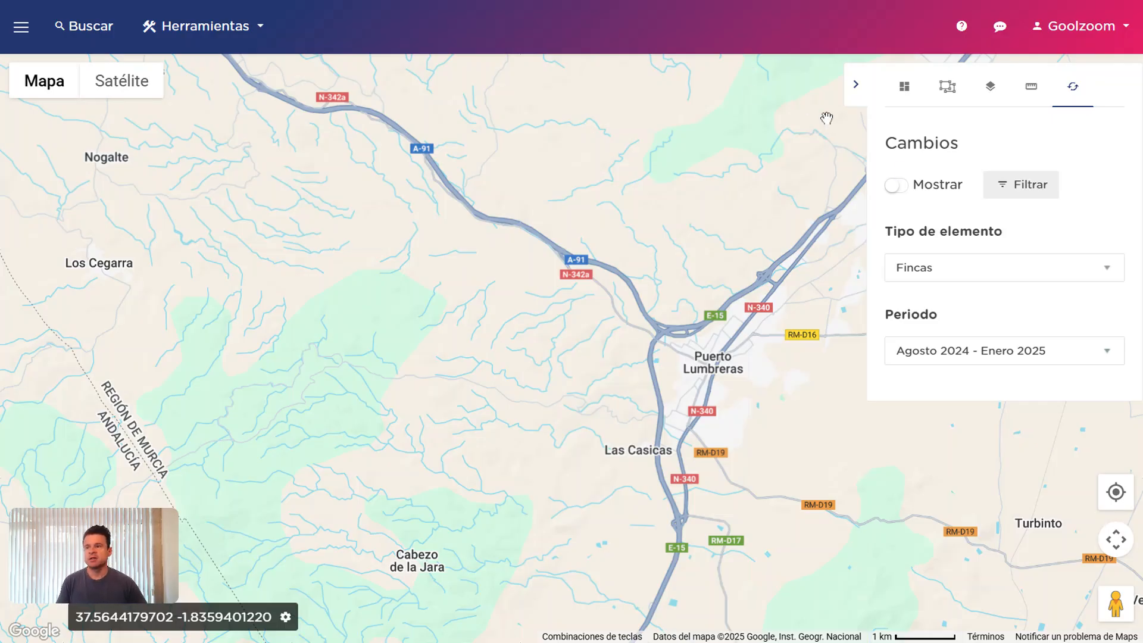
Show Fincas changes for Agosto 2024 – Enero 2025 and pan toward Lorca
left_click(927, 182)
scroll(751, 288, "down", 2)
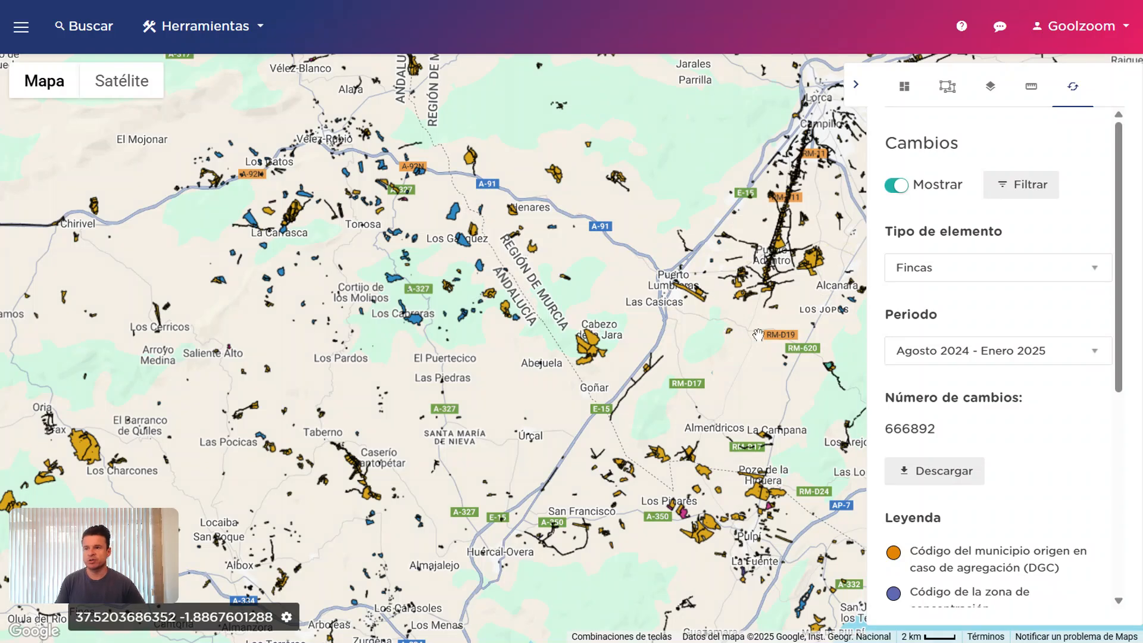
left_click_drag(700, 374, 609, 359)
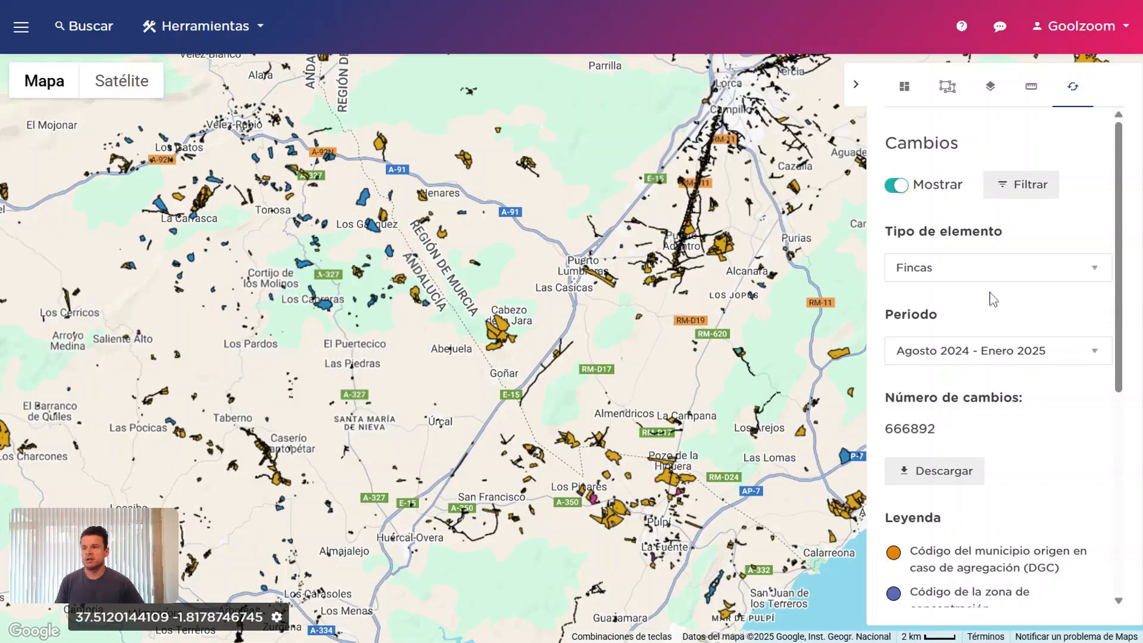
left_click(1005, 272)
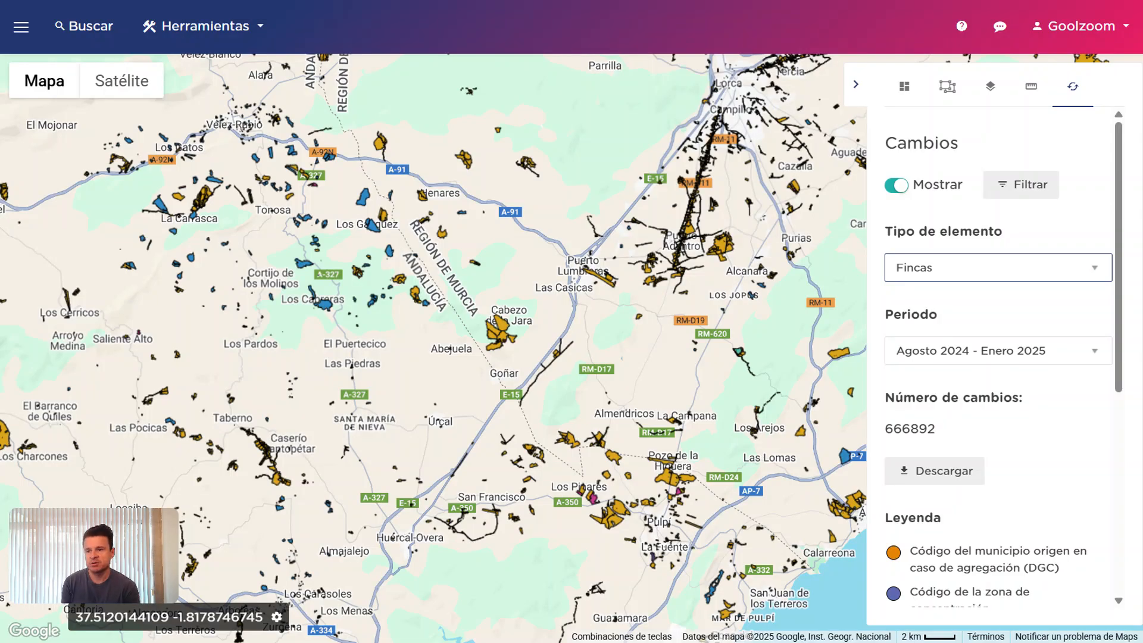
scroll(1050, 458, "down", 5)
scroll(1051, 459, "up", 5)
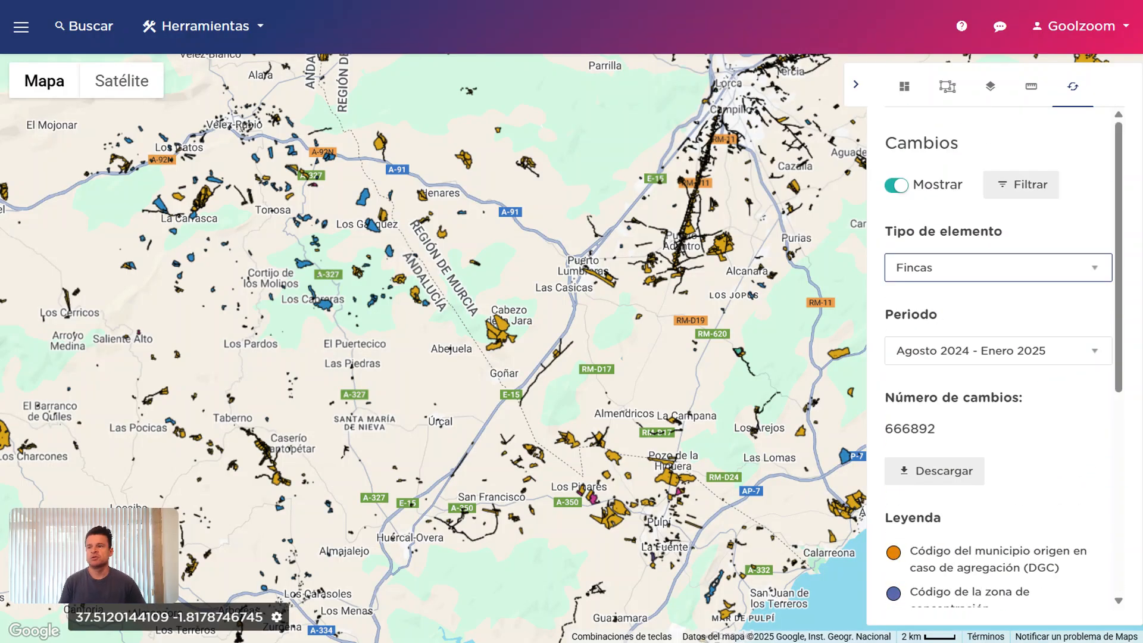
left_click_drag(773, 306, 722, 424)
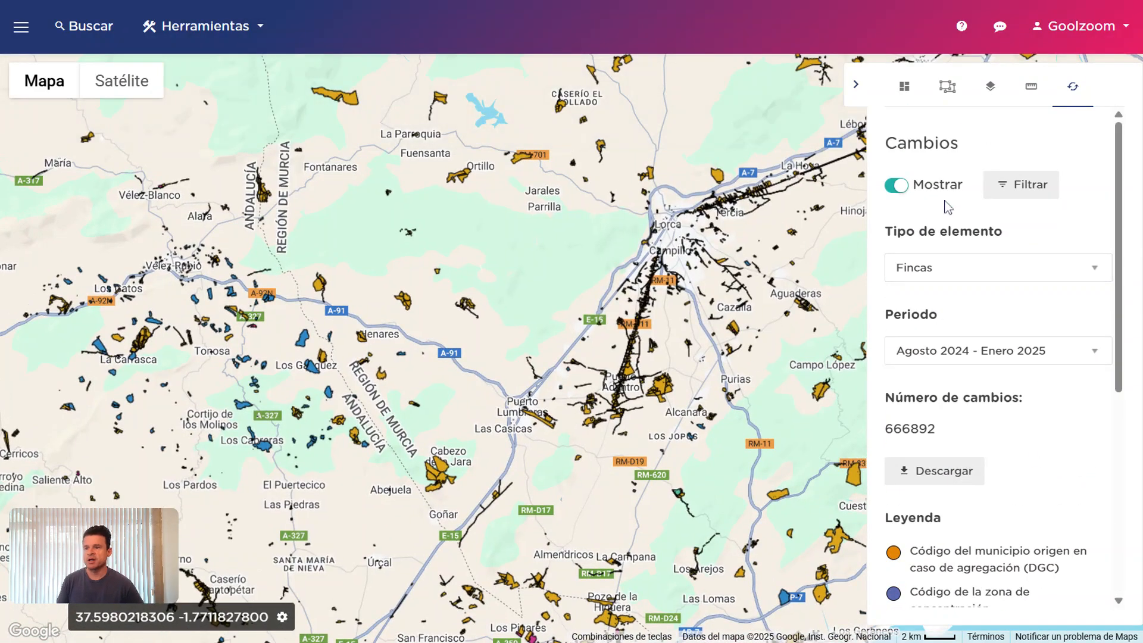
Filter changes to 'Superficie de la finca o parcela catastral' (254237), then hide the overlay
left_click(1020, 188)
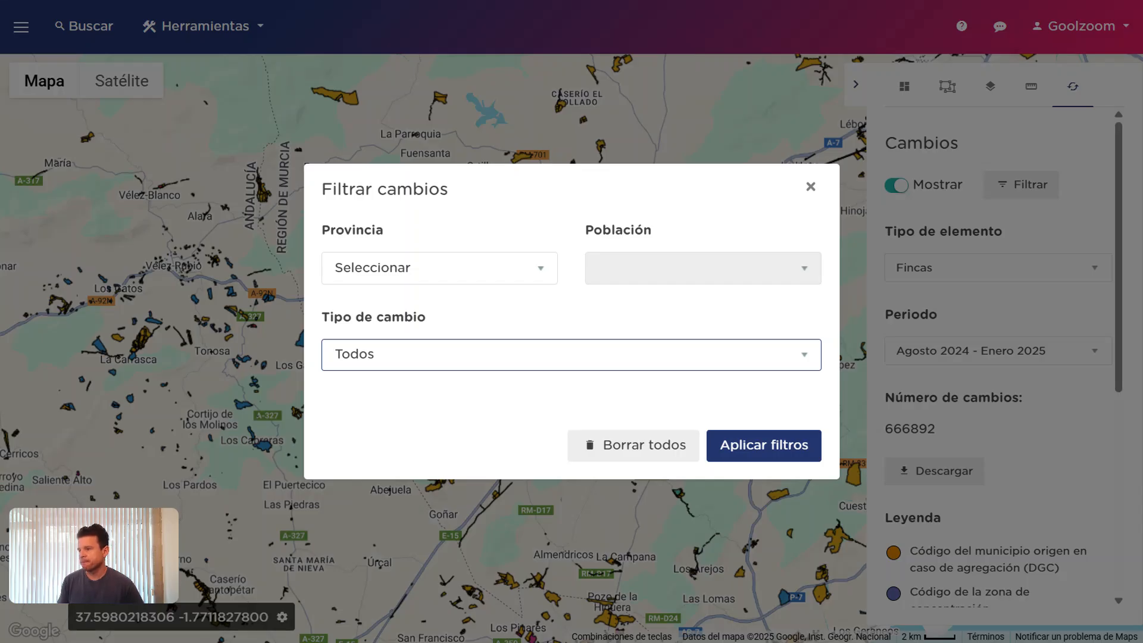
left_click(722, 433)
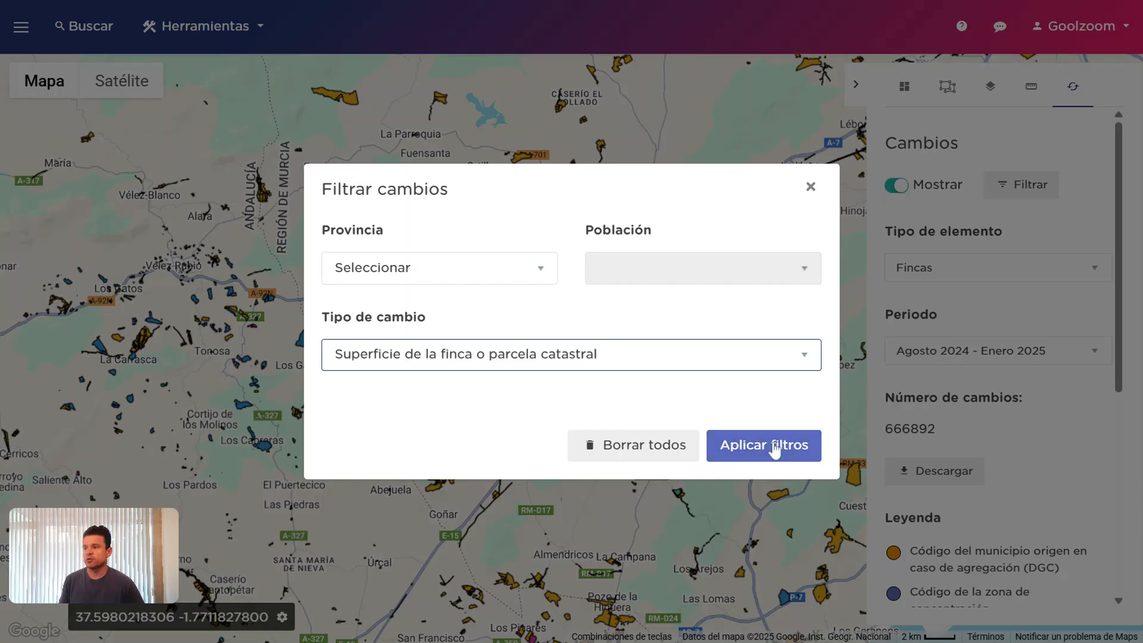
left_click(772, 449)
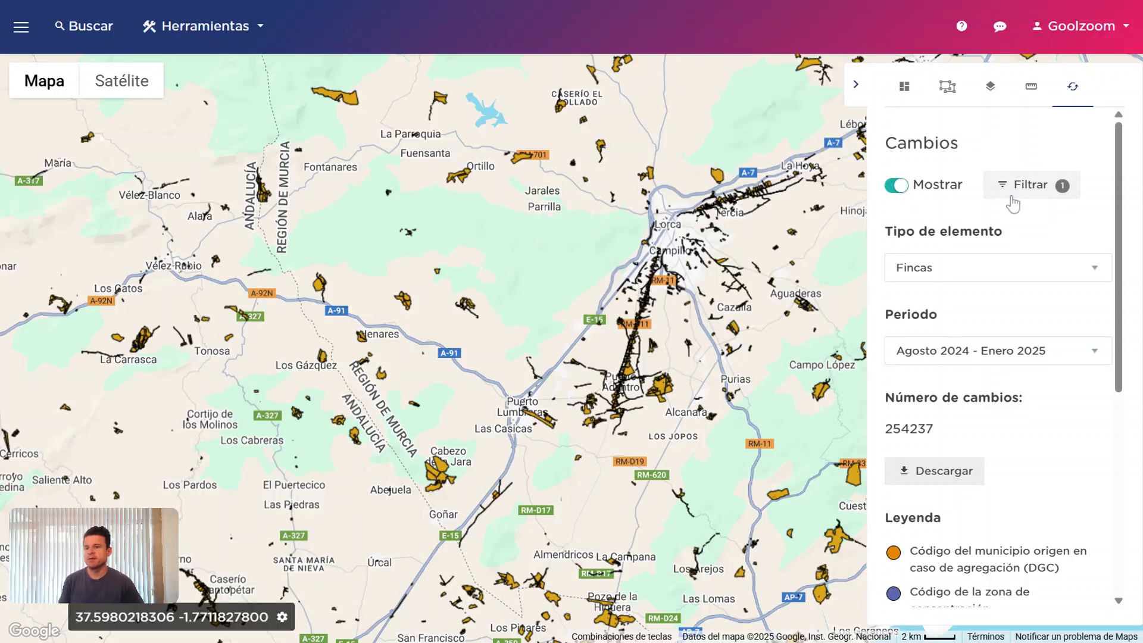
scroll(1030, 493, "down", 5)
scroll(1023, 441, "up", 5)
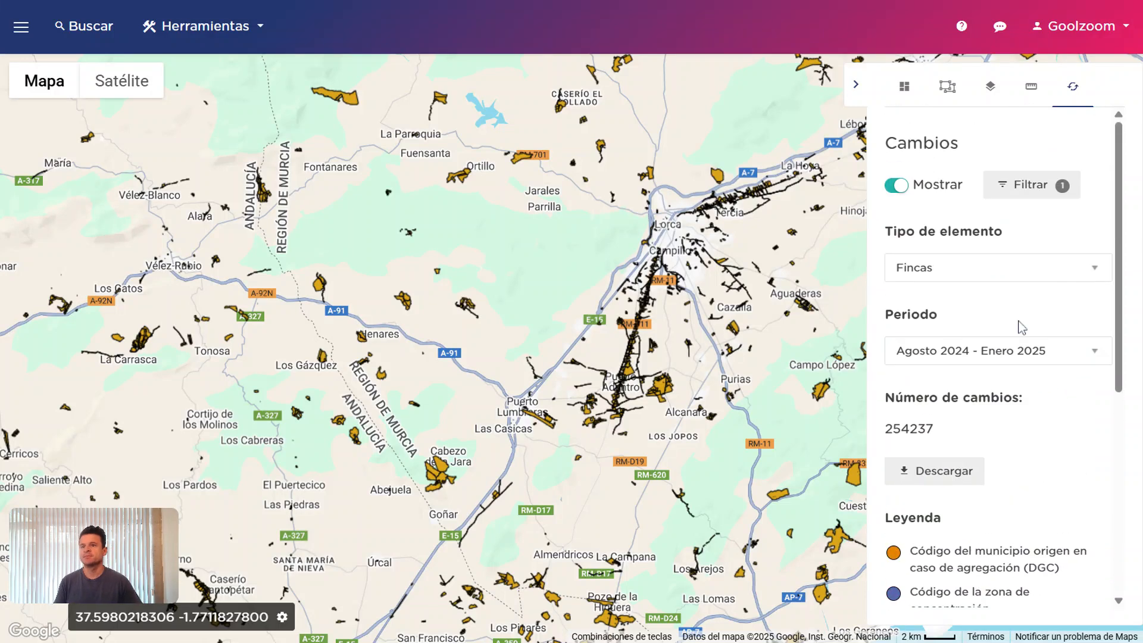
left_click(948, 191)
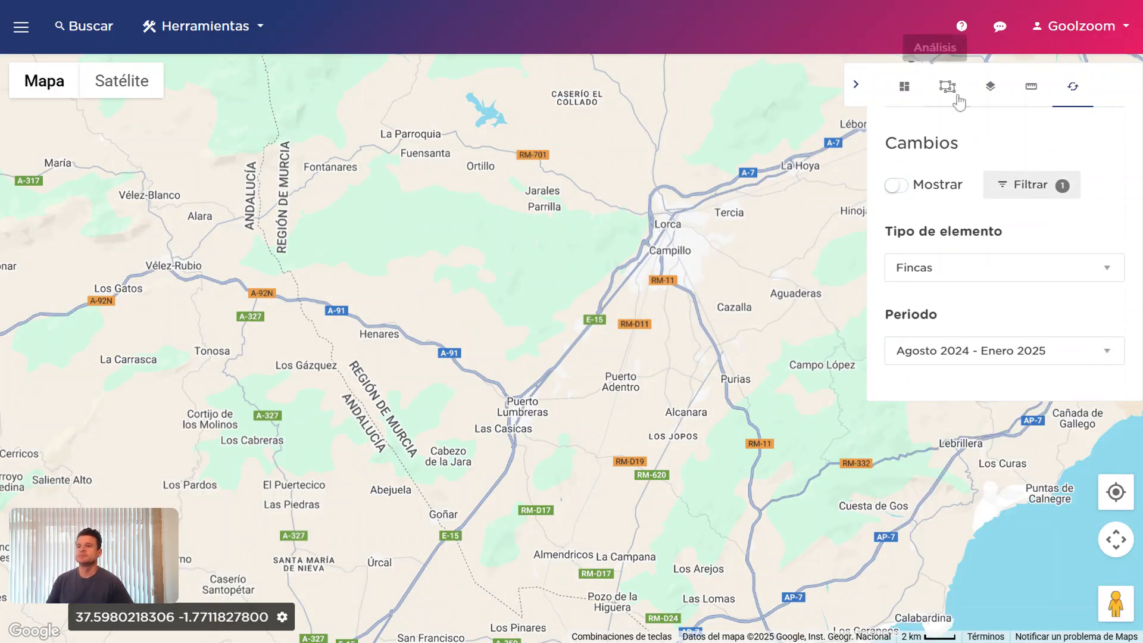
Show the Catastro section beside the reopened Otra lista parcel list with 101 elements
left_click(904, 98)
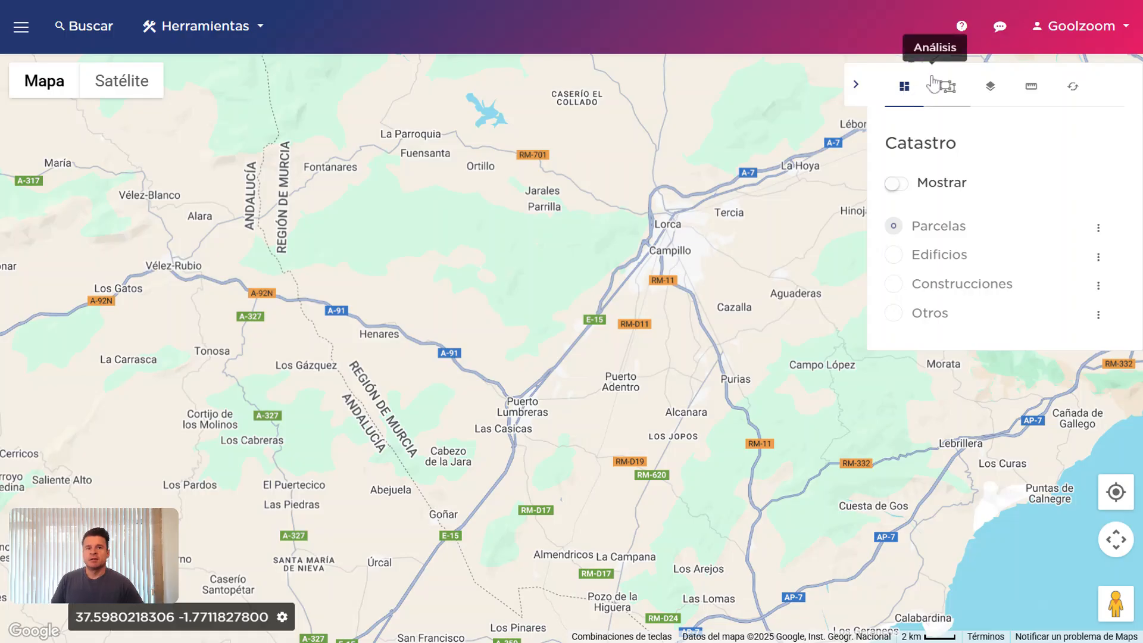
left_click(20, 28)
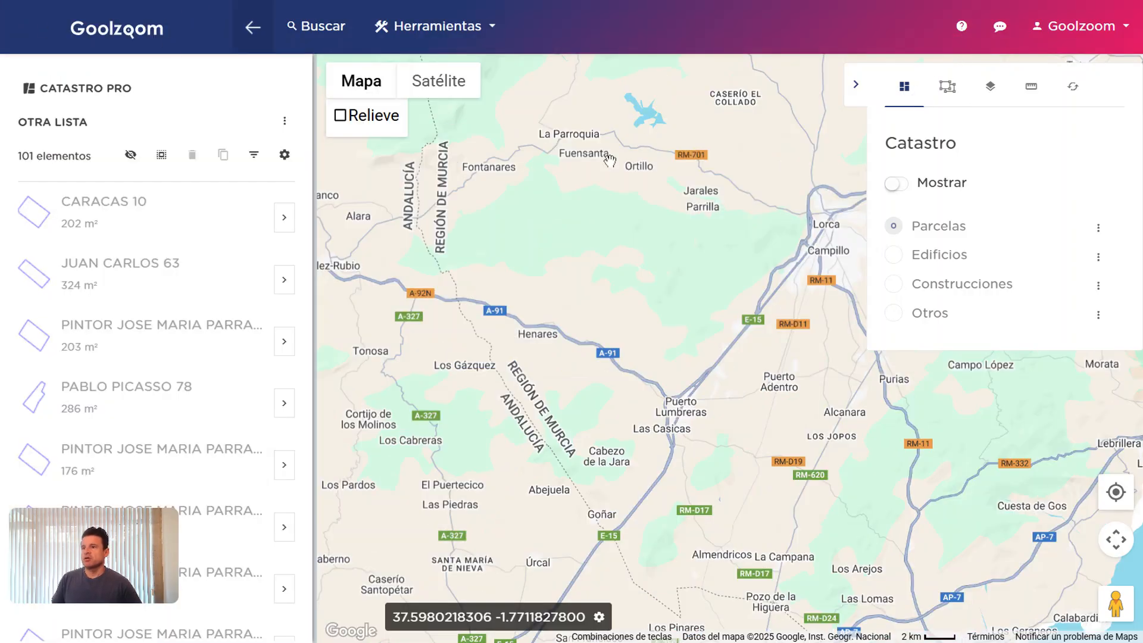
left_click_drag(128, 532, 847, 421)
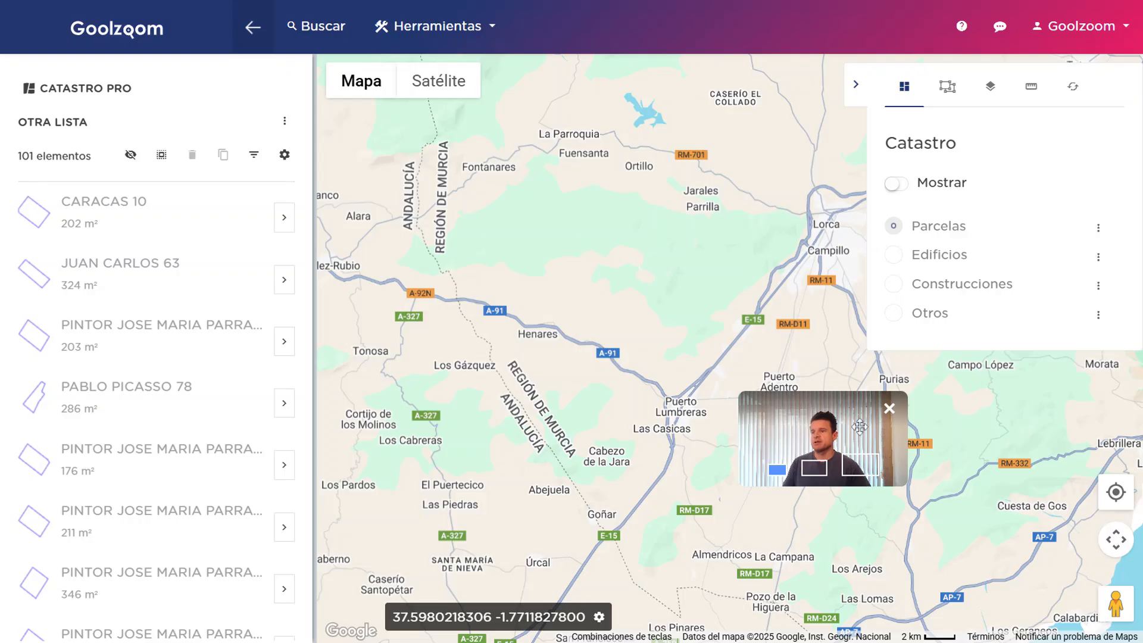
left_click(860, 464)
left_click_drag(955, 437, 932, 442)
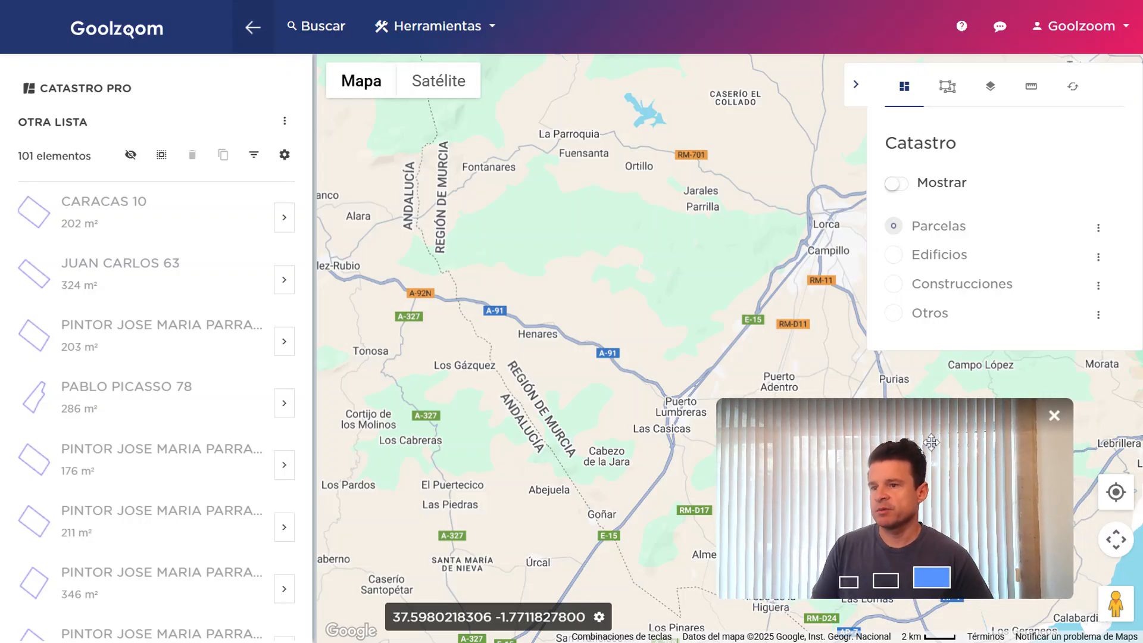